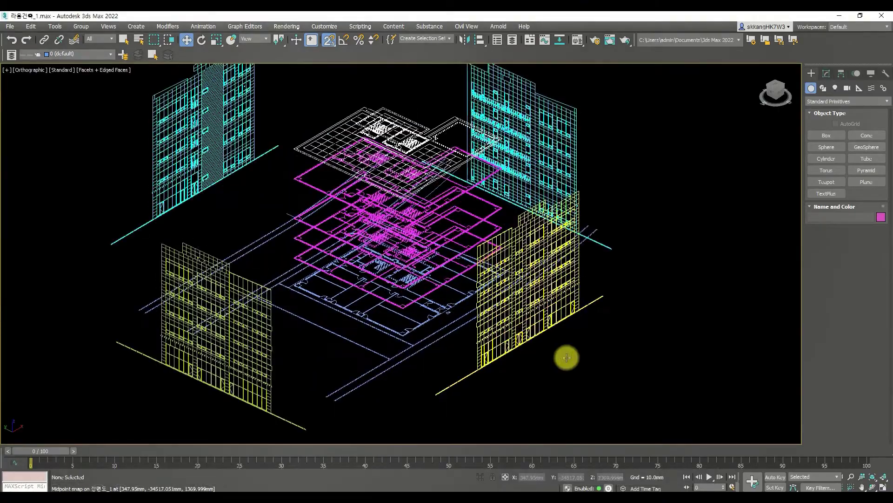
Step: Select the front elevation, the adjacent yellow side elevation and the ground-level site plan, and hide all unselected objects
{"action": "scroll", "coordinate": [576, 359], "scroll_direction": "up", "scroll_amount": 2}
{"action": "scroll", "coordinate": [556, 343], "scroll_direction": "down", "scroll_amount": 5}
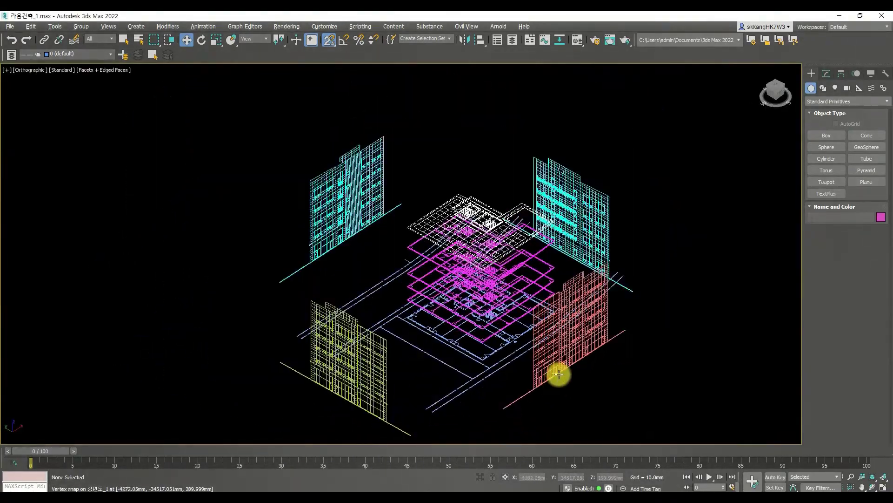
{"action": "scroll", "coordinate": [565, 372], "scroll_direction": "down", "scroll_amount": 2}
{"action": "middle_click_drag", "start_coordinate": [565, 373], "coordinate": [530, 345], "text": "alt"}
{"action": "left_click", "coordinate": [532, 347]}
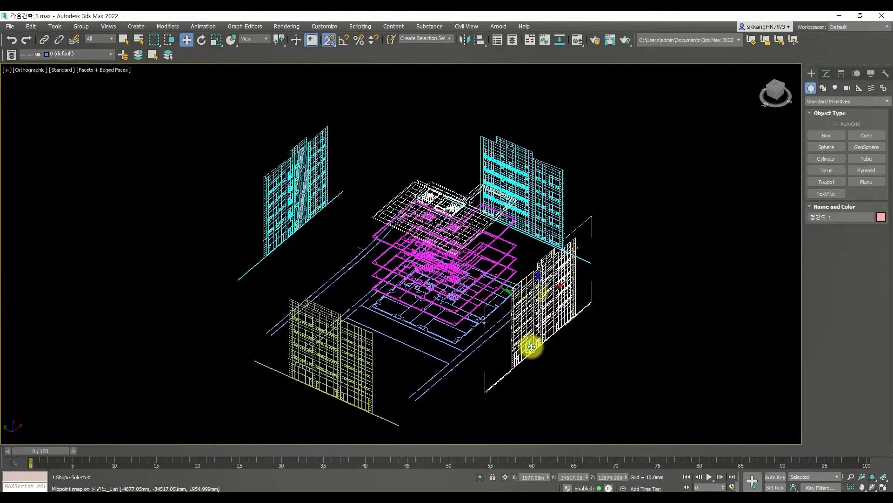
{"action": "left_click", "coordinate": [349, 365], "text": "ctrl"}
{"action": "left_click", "coordinate": [444, 367], "text": "ctrl"}
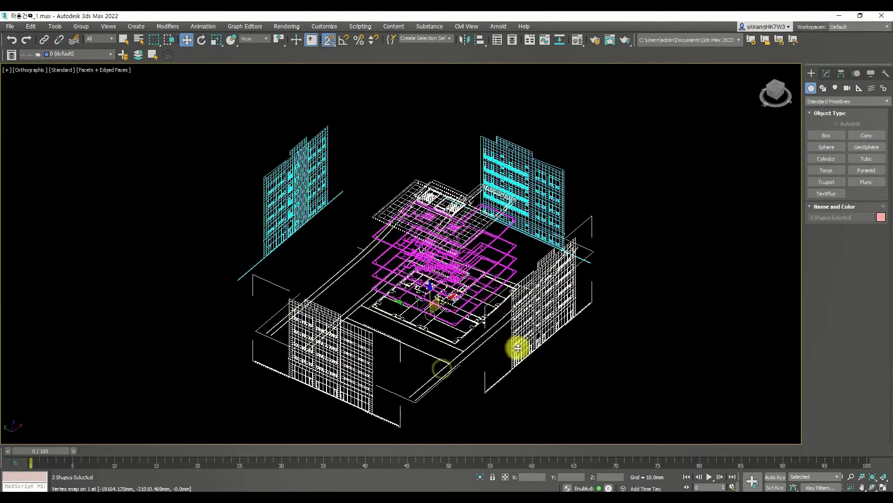
{"action": "left_click", "coordinate": [870, 74]}
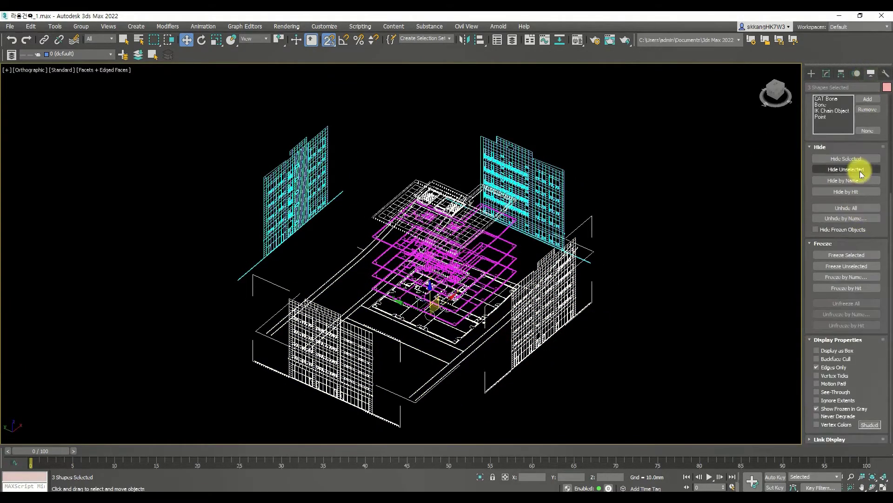
{"action": "left_click", "coordinate": [845, 158]}
{"action": "key", "text": "ctrl+z"}
{"action": "left_click", "coordinate": [859, 170]}
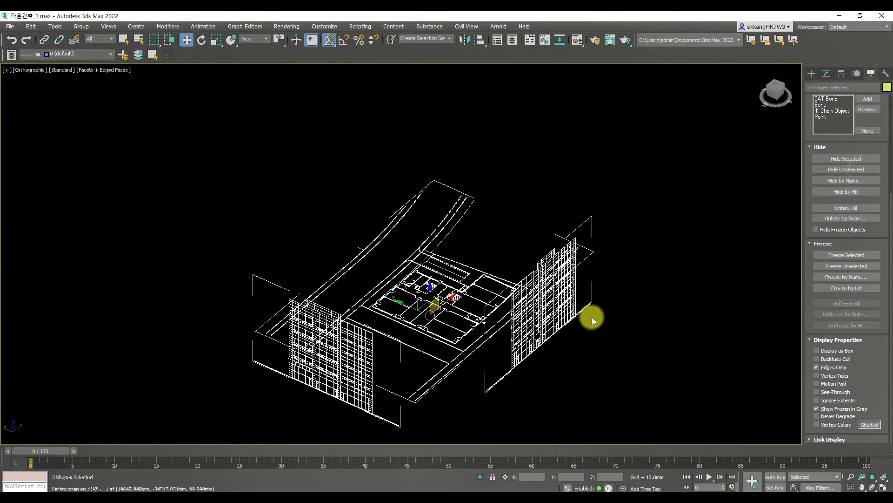
Step: Freeze the two remaining elevations and the ground-level site plan
{"action": "left_click", "coordinate": [621, 367]}
{"action": "left_click", "coordinate": [664, 391]}
{"action": "left_click_drag", "start_coordinate": [279, 221], "coordinate": [889, 360]}
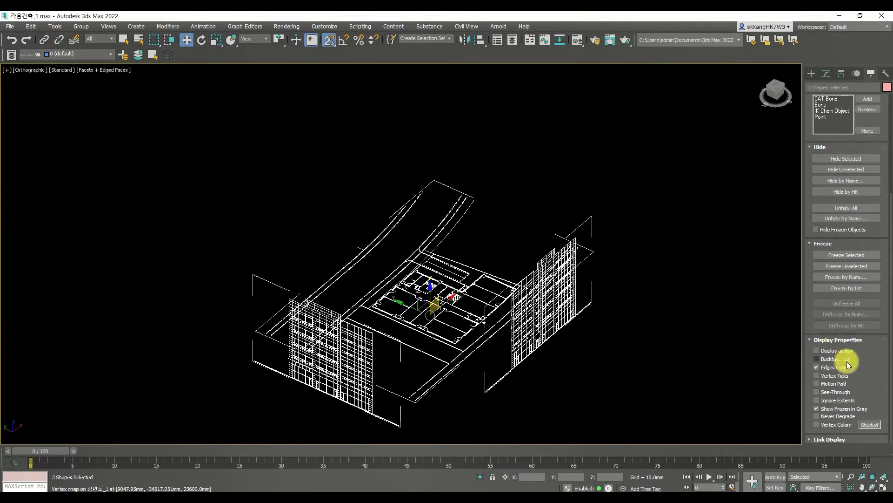
{"action": "left_click", "coordinate": [851, 254]}
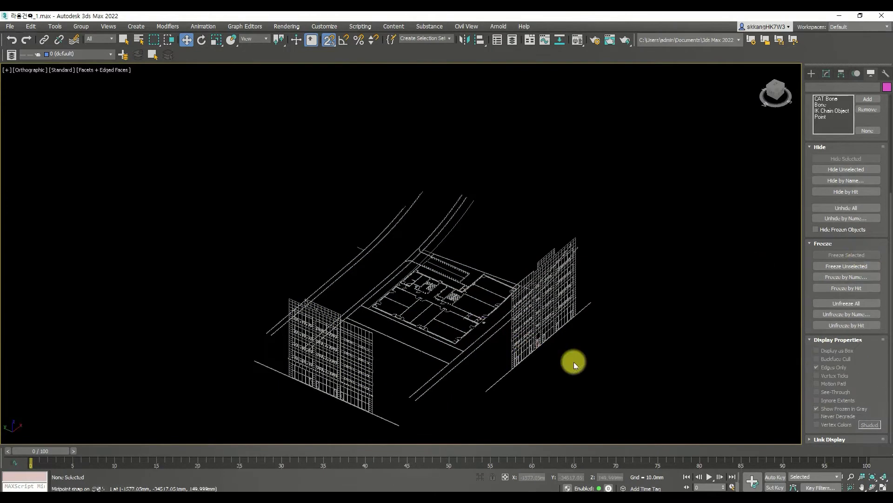
{"action": "middle_click_drag", "start_coordinate": [559, 361], "coordinate": [420, 190], "text": "alt"}
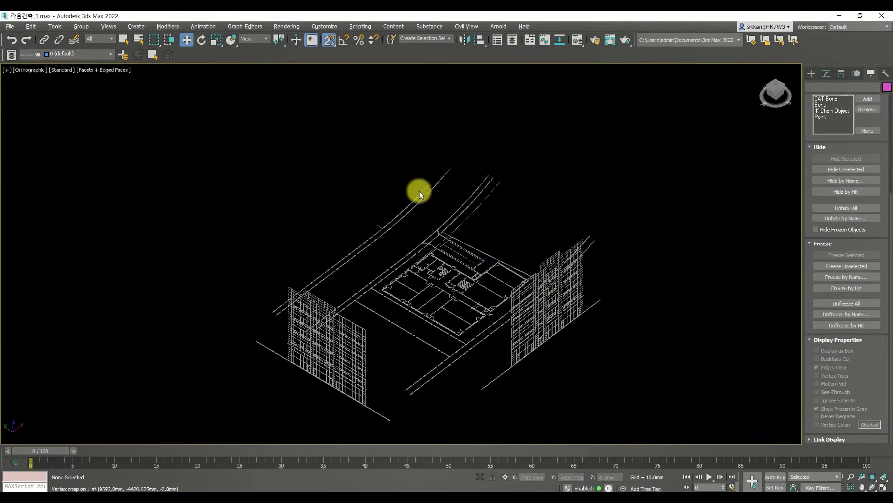
Step: Configure snapping to Vertex, Endpoint and Midpoint, with Snap to frozen objects and Enable Axis Constraints on and the rubber band off
{"action": "left_click", "coordinate": [329, 40]}
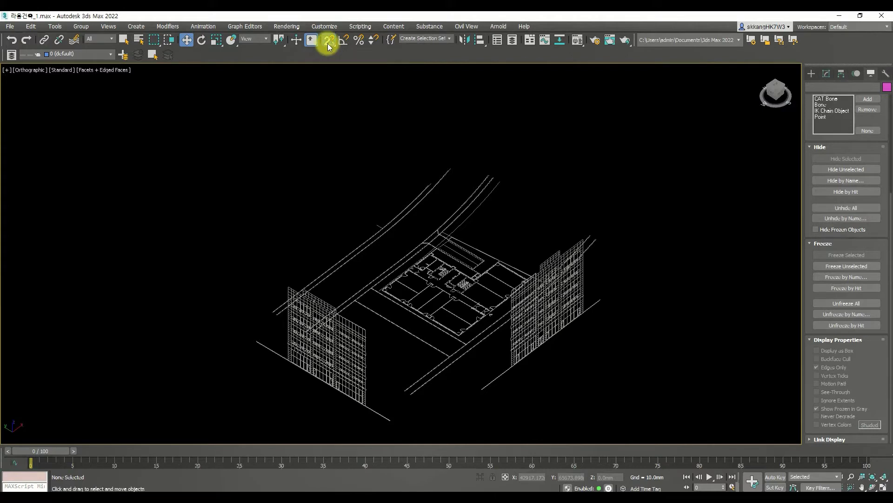
{"action": "right_click", "coordinate": [329, 40]}
{"action": "left_click_drag", "start_coordinate": [419, 193], "coordinate": [383, 178]}
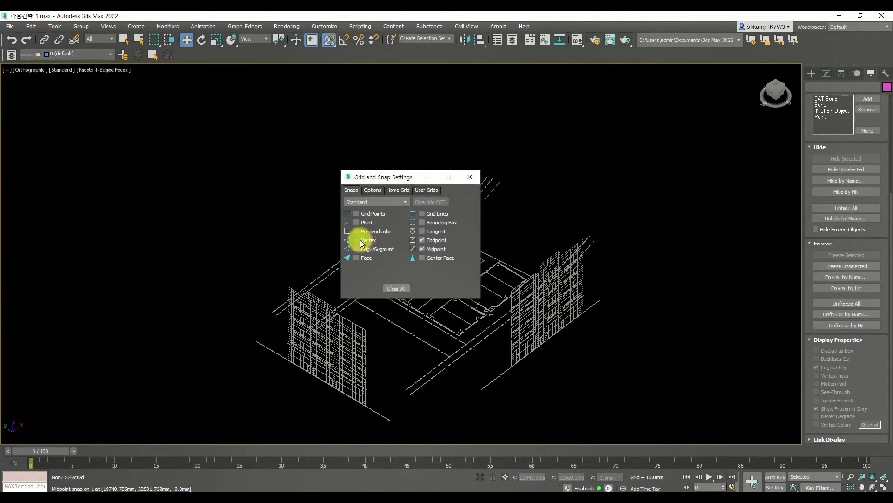
{"action": "left_click", "coordinate": [421, 248]}
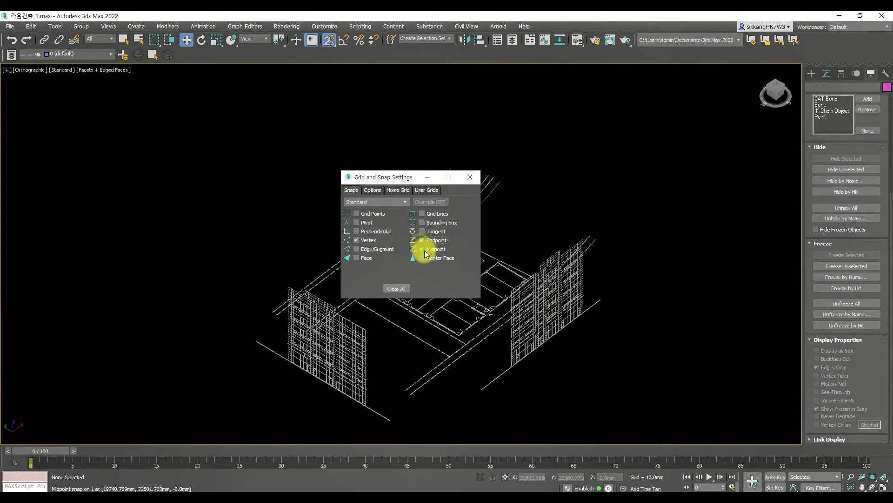
{"action": "left_click", "coordinate": [379, 191]}
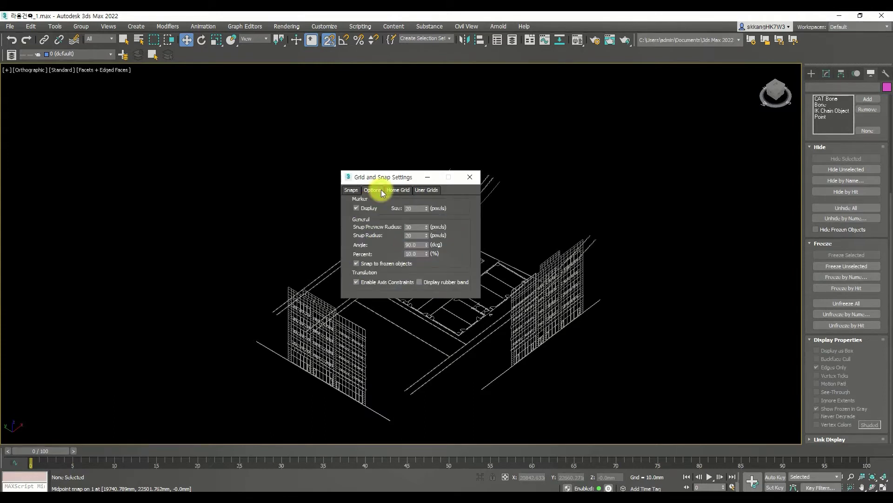
{"action": "left_click", "coordinate": [374, 265]}
{"action": "left_click", "coordinate": [367, 283]}
{"action": "left_click", "coordinate": [431, 282]}
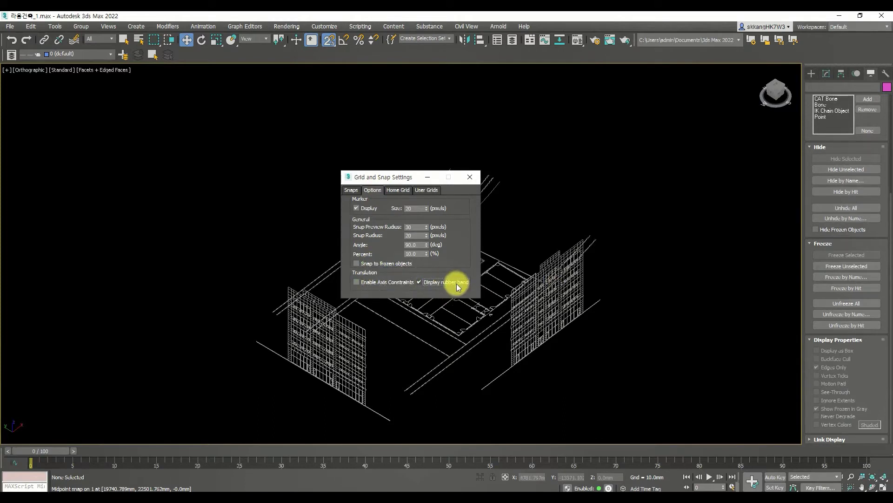
{"action": "left_click", "coordinate": [452, 284]}
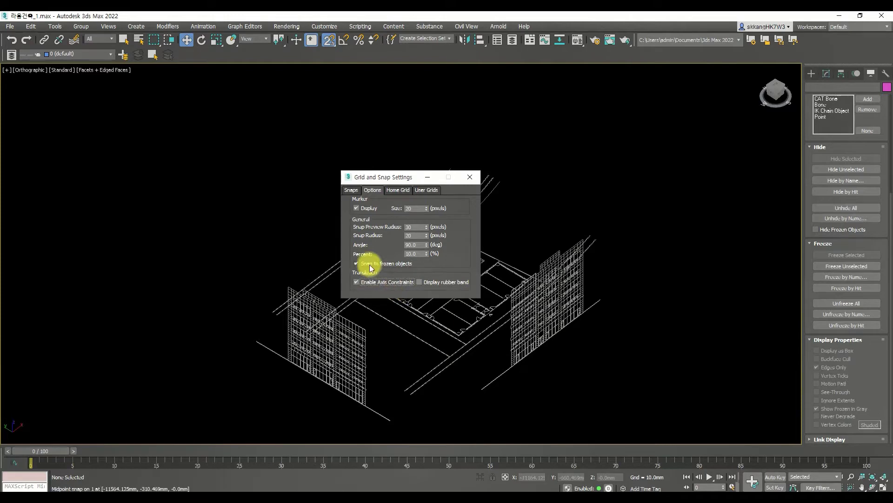
{"action": "left_click", "coordinate": [470, 177]}
Step: In the front view, draw a 600 mm by 900 mm plane snapped to the first parapet tile beside the sloped-roof section
{"action": "scroll", "coordinate": [568, 335], "scroll_direction": "up", "scroll_amount": 5}
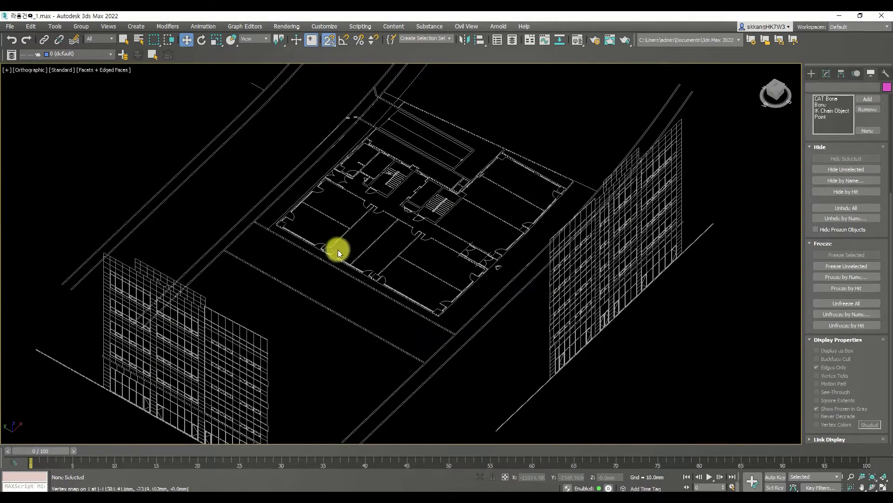
{"action": "scroll", "coordinate": [476, 284], "scroll_direction": "down", "scroll_amount": 5}
{"action": "middle_click_drag", "start_coordinate": [479, 305], "coordinate": [671, 163], "text": "alt"}
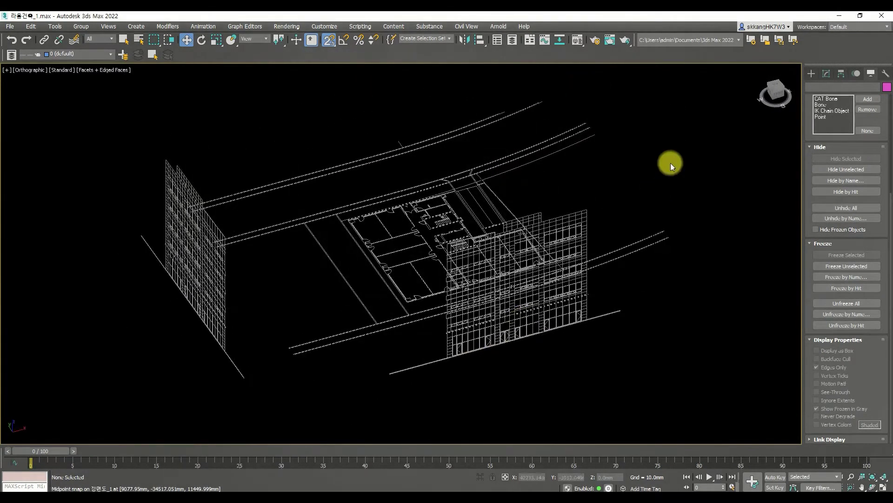
{"action": "left_click", "coordinate": [774, 96]}
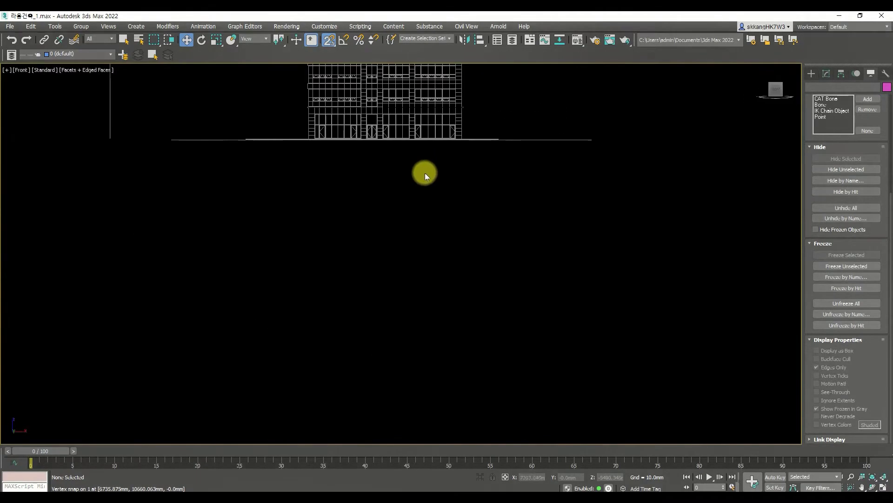
{"action": "scroll", "coordinate": [385, 199], "scroll_direction": "up", "scroll_amount": 6}
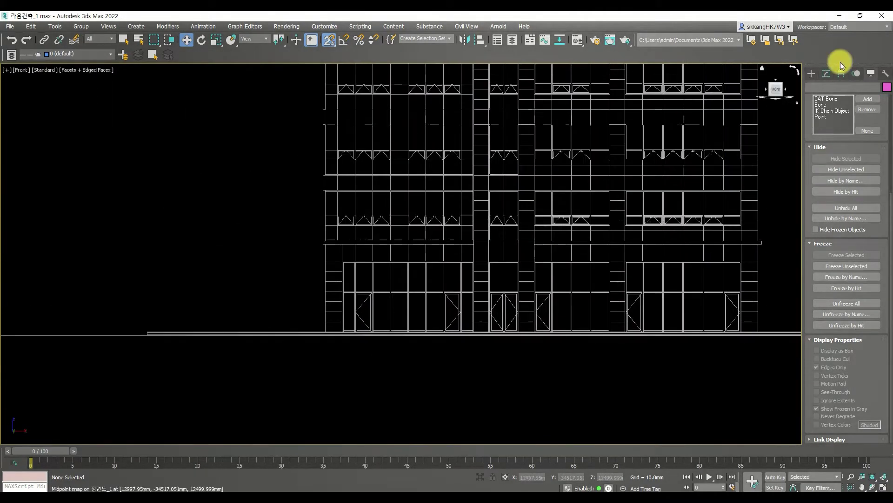
{"action": "left_click", "coordinate": [812, 73]}
{"action": "left_click", "coordinate": [865, 182]}
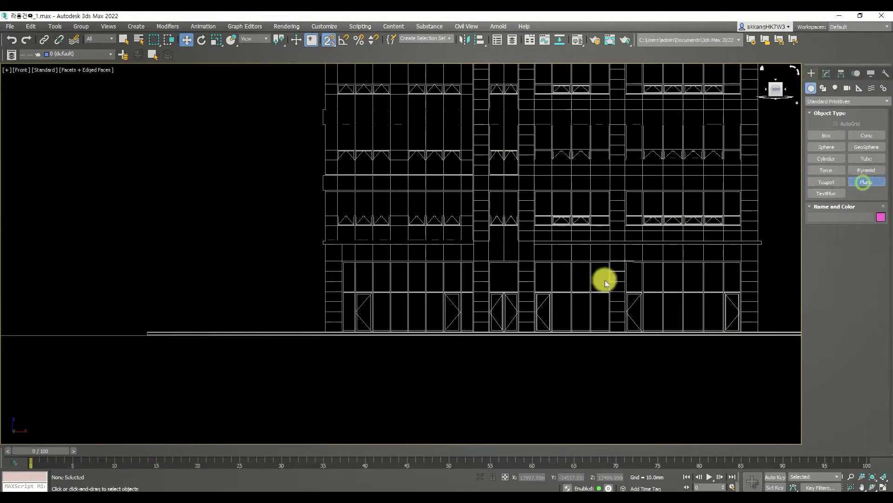
{"action": "scroll", "coordinate": [604, 302], "scroll_direction": "up", "scroll_amount": 5}
{"action": "scroll", "coordinate": [558, 310], "scroll_direction": "down", "scroll_amount": 5}
{"action": "scroll", "coordinate": [524, 293], "scroll_direction": "up", "scroll_amount": 10}
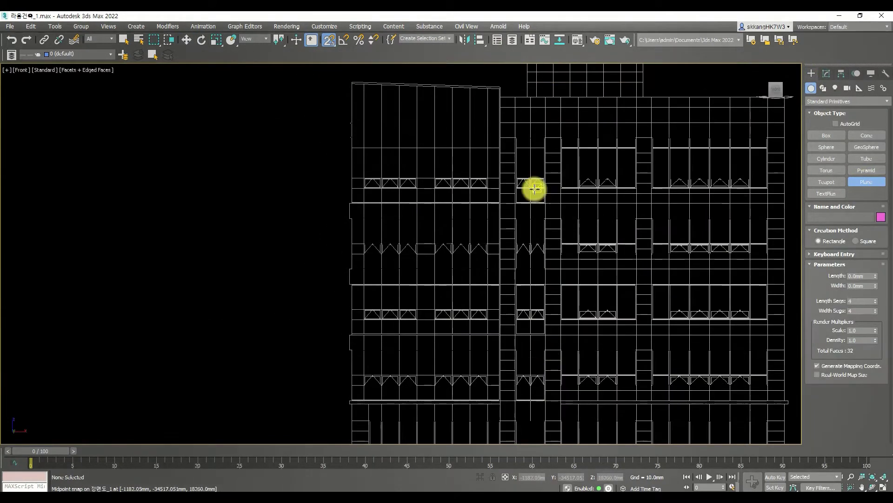
{"action": "middle_click_drag", "start_coordinate": [528, 149], "coordinate": [523, 199]}
{"action": "left_click_drag", "start_coordinate": [518, 144], "coordinate": [460, 183]}
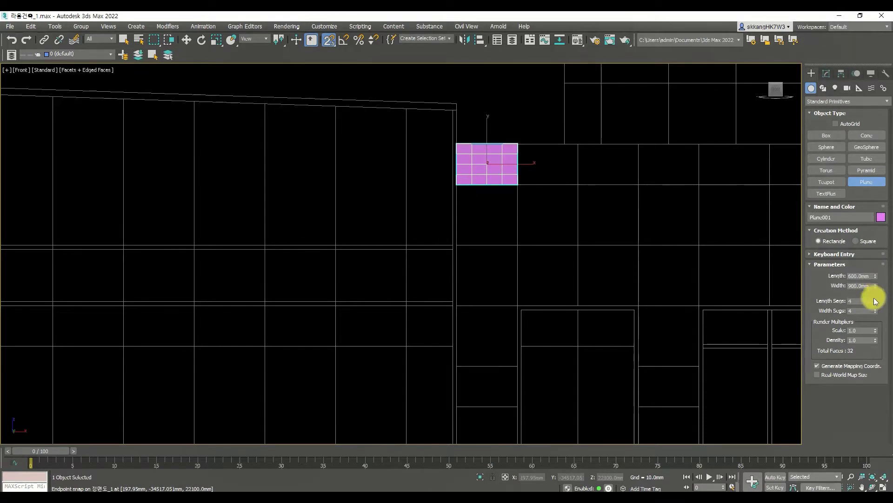
Step: Reduce the plane to one length and one width segment and convert it to an Editable Poly
{"action": "left_click_drag", "start_coordinate": [875, 301], "coordinate": [879, 343]}
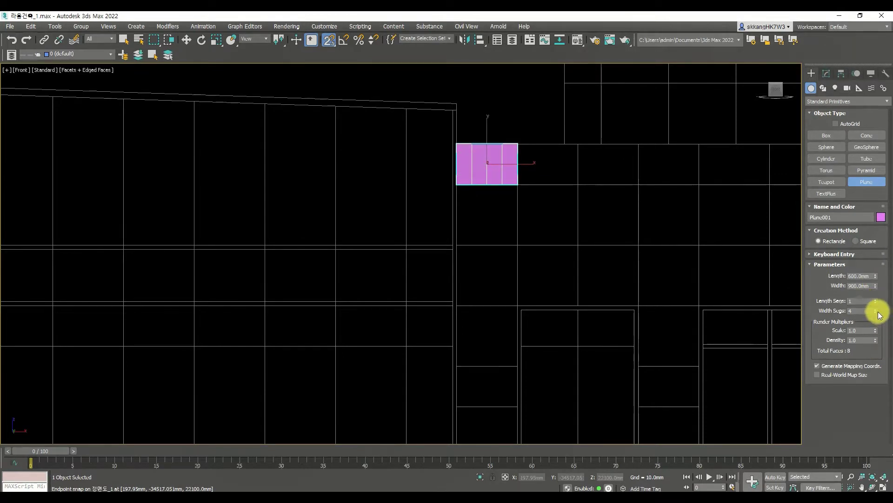
{"action": "right_click", "coordinate": [515, 158]}
{"action": "right_click", "coordinate": [502, 173]}
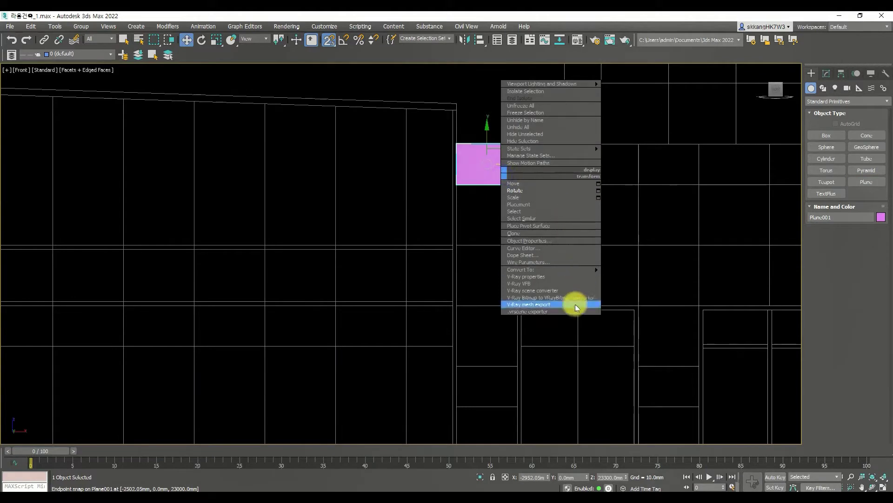
{"action": "mouse_move", "coordinate": [588, 271]}
{"action": "left_click", "coordinate": [624, 273]}
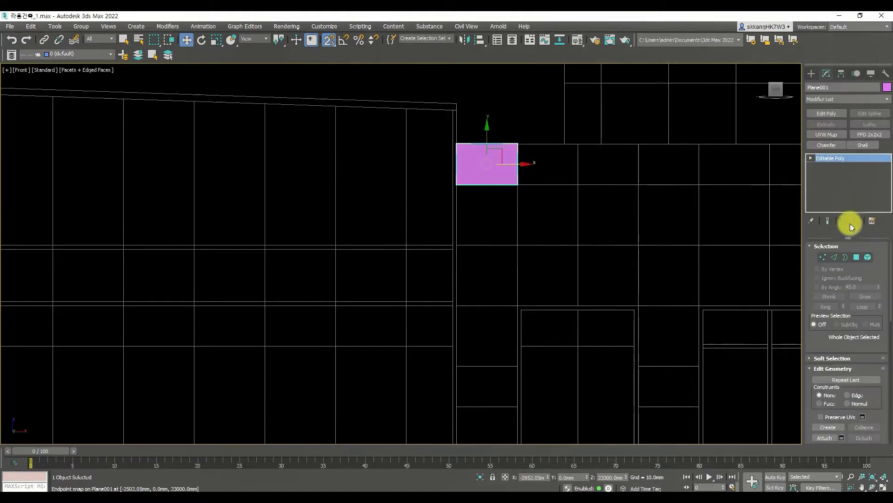
Step: Extend the plane's right edge with four new polygons along the parapet row, snapping each to the elevation's vertical grid lines
{"action": "left_click", "coordinate": [517, 159]}
{"action": "scroll", "coordinate": [562, 161], "scroll_direction": "up", "scroll_amount": 6}
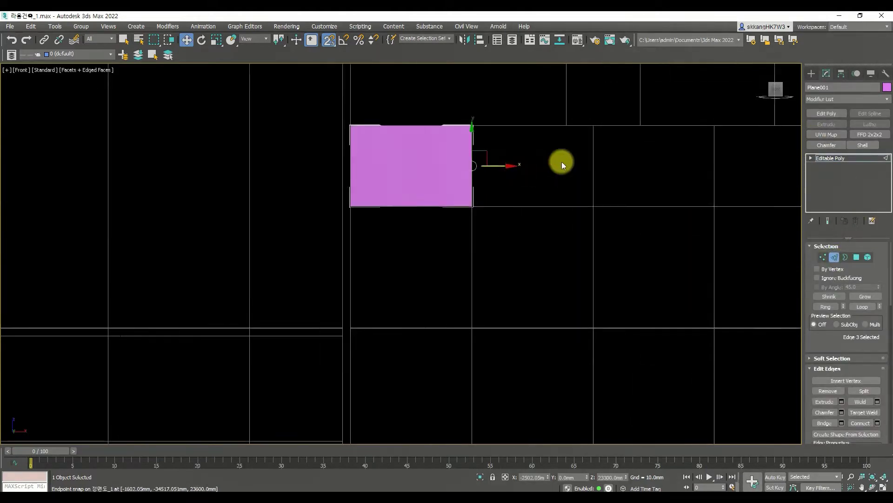
{"action": "left_click_drag", "start_coordinate": [394, 199], "coordinate": [538, 135], "text": "shift"}
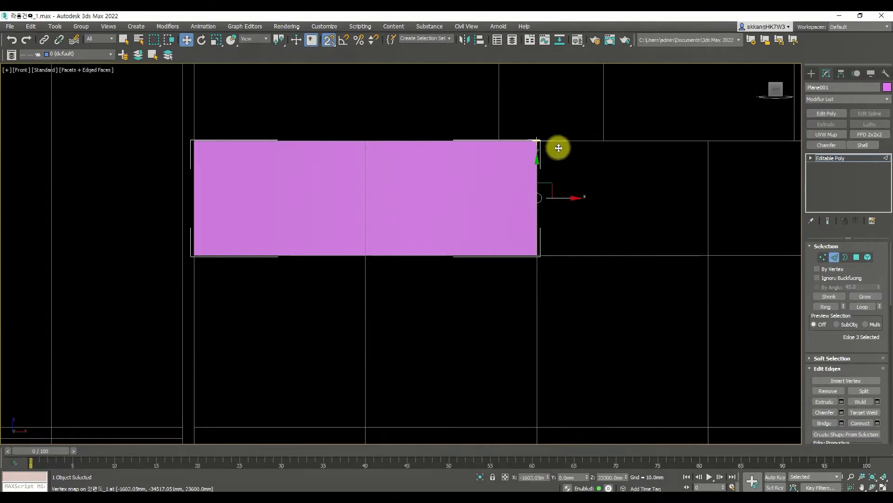
{"action": "middle_click_drag", "start_coordinate": [567, 205], "coordinate": [482, 209]}
{"action": "left_click_drag", "start_coordinate": [485, 200], "coordinate": [652, 180], "text": "shift"}
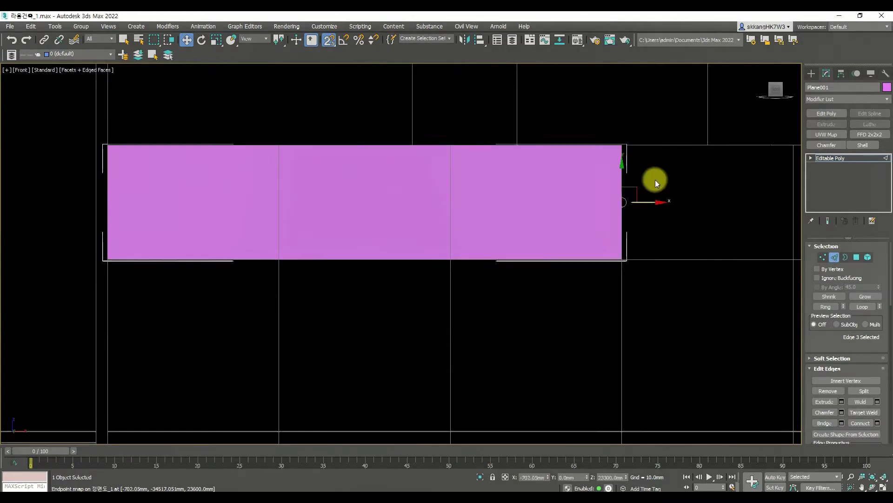
{"action": "middle_click_drag", "start_coordinate": [652, 180], "coordinate": [484, 206]}
{"action": "left_click_drag", "start_coordinate": [485, 205], "coordinate": [608, 155], "text": "shift"}
{"action": "middle_click_drag", "start_coordinate": [608, 156], "coordinate": [515, 196]}
{"action": "left_click_drag", "start_coordinate": [514, 196], "coordinate": [699, 184], "text": "shift"}
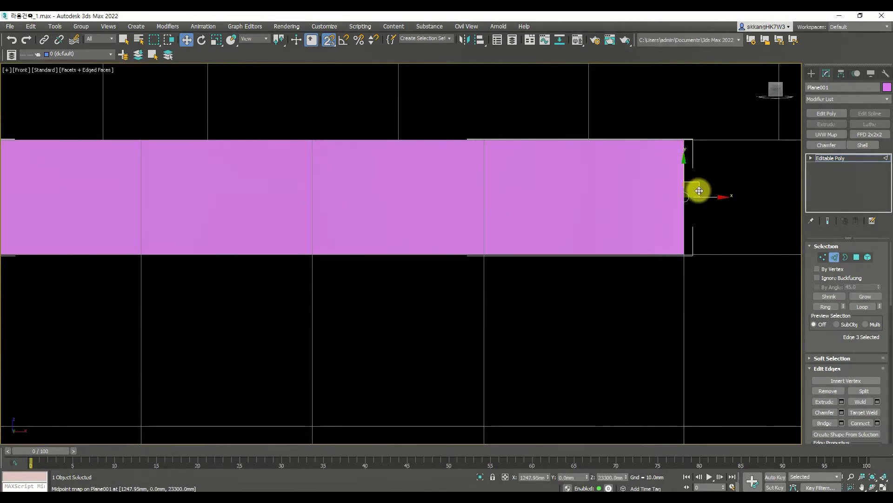
Step: Back in the front view, extend the strip's end edge with further polygons snapped to the vertical lines below the rooftop structure
{"action": "scroll", "coordinate": [668, 192], "scroll_direction": "down", "scroll_amount": 5}
{"action": "middle_click_drag", "start_coordinate": [658, 210], "coordinate": [679, 230], "text": "alt"}
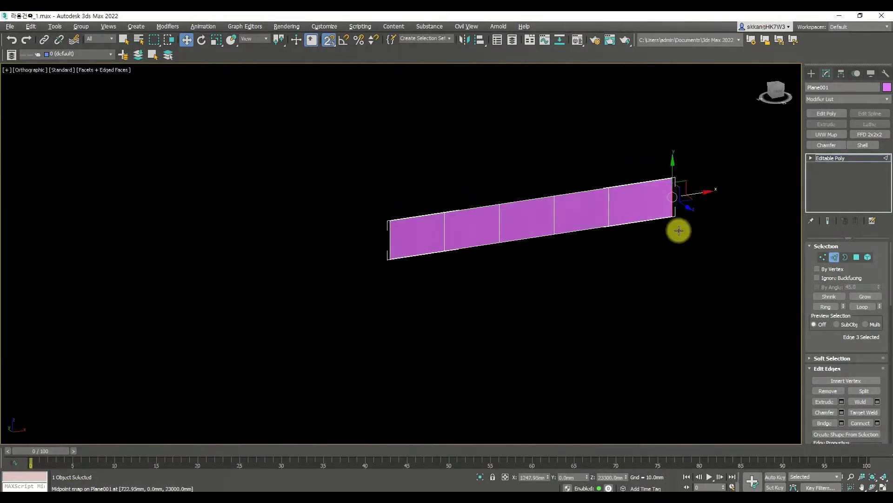
{"action": "middle_click_drag", "start_coordinate": [675, 220], "coordinate": [510, 242]}
{"action": "scroll", "coordinate": [574, 239], "scroll_direction": "down", "scroll_amount": 3}
{"action": "scroll", "coordinate": [626, 249], "scroll_direction": "down", "scroll_amount": 3}
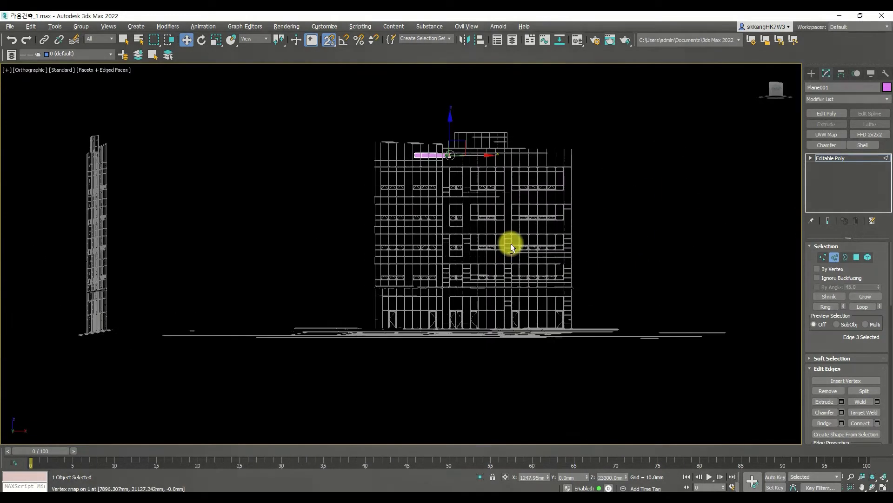
{"action": "left_click", "coordinate": [772, 93]}
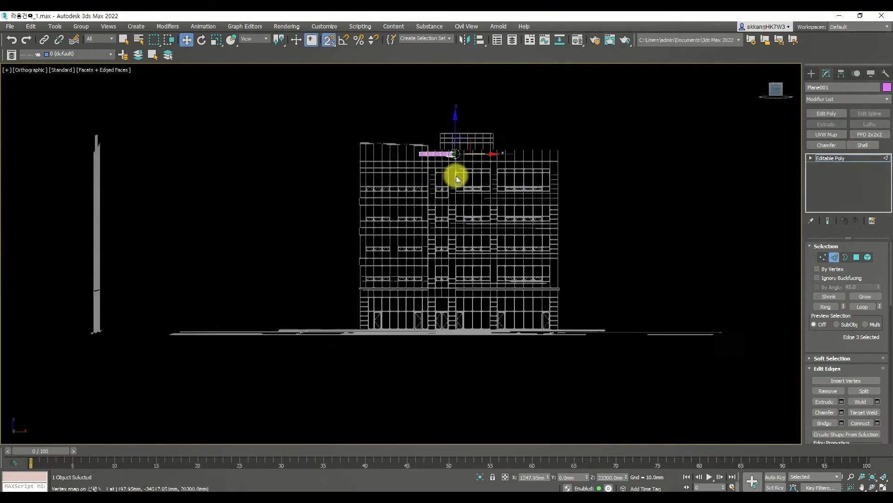
{"action": "scroll", "coordinate": [456, 175], "scroll_direction": "up", "scroll_amount": 10}
{"action": "left_click_drag", "start_coordinate": [484, 202], "coordinate": [624, 175]}
{"action": "middle_click_drag", "start_coordinate": [661, 218], "coordinate": [465, 201]}
{"action": "left_click_drag", "start_coordinate": [463, 189], "coordinate": [568, 152]}
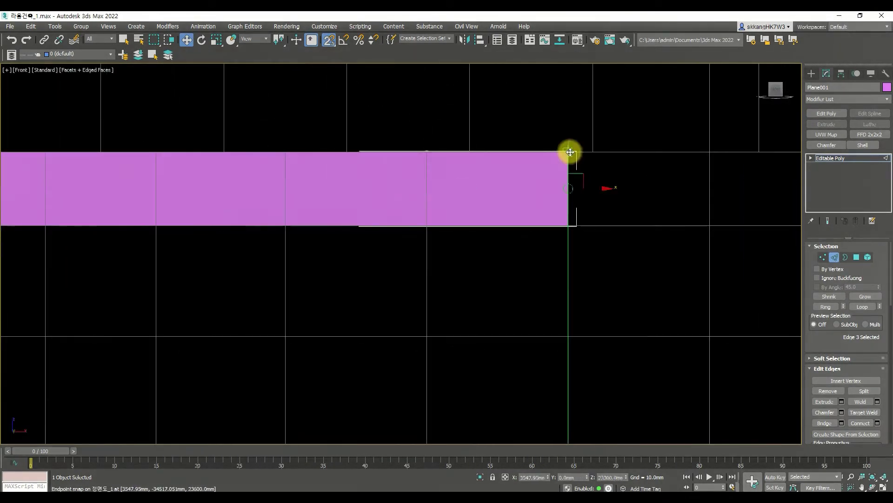
Step: Continue extending the strip's end edge past the rooftop structure toward the facade's right end, one polygon per vertical grid line
{"action": "scroll", "coordinate": [512, 211], "scroll_direction": "down", "scroll_amount": 3}
{"action": "left_click_drag", "start_coordinate": [502, 214], "coordinate": [605, 207]}
{"action": "middle_click_drag", "start_coordinate": [659, 216], "coordinate": [557, 227]}
{"action": "left_click_drag", "start_coordinate": [537, 226], "coordinate": [578, 222]}
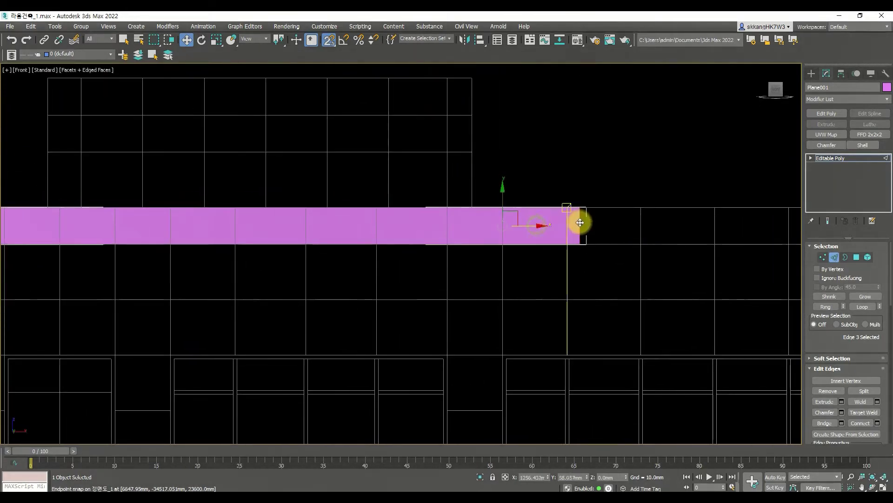
{"action": "scroll", "coordinate": [608, 227], "scroll_direction": "down", "scroll_amount": 3}
{"action": "middle_click_drag", "start_coordinate": [590, 231], "coordinate": [544, 234]}
{"action": "left_click_drag", "start_coordinate": [544, 233], "coordinate": [663, 232]}
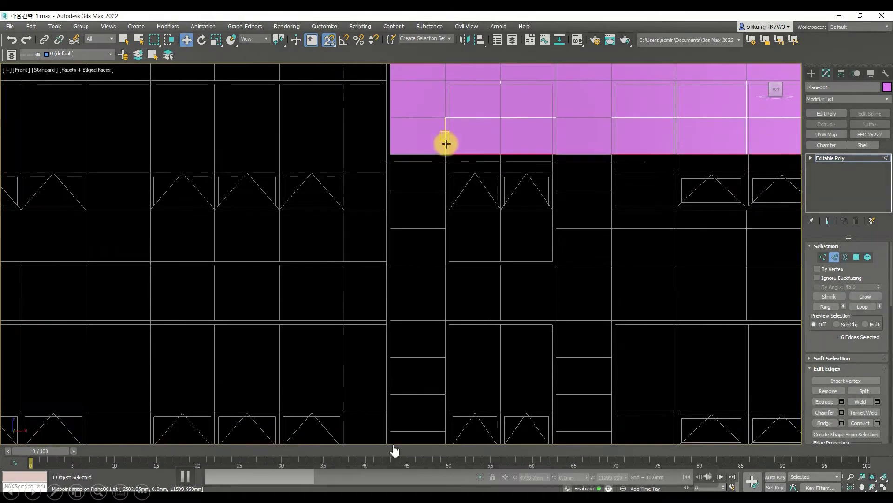
Step: Extend the 16 bottom edges of the facade mesh downward row by row, snapping to the elevation's horizontal joint lines
{"action": "mouse_move", "coordinate": [445, 144]}
{"action": "left_mouse_down"}
{"action": "mouse_move", "coordinate": [429, 154]}
{"action": "mouse_move", "coordinate": [432, 186]}
{"action": "mouse_move", "coordinate": [449, 146]}
{"action": "left_mouse_up"}
{"action": "middle_click_drag", "start_coordinate": [432, 185], "coordinate": [448, 145]}
{"action": "left_click_drag", "start_coordinate": [448, 146], "coordinate": [456, 123]}
{"action": "middle_click_drag", "start_coordinate": [439, 169], "coordinate": [456, 124]}
{"action": "left_click_drag", "start_coordinate": [456, 124], "coordinate": [690, 265]}
{"action": "scroll", "coordinate": [458, 163], "scroll_direction": "down", "scroll_amount": 5}
{"action": "scroll", "coordinate": [479, 158], "scroll_direction": "up", "scroll_amount": 3}
{"action": "scroll", "coordinate": [492, 175], "scroll_direction": "down", "scroll_amount": 3}
{"action": "scroll", "coordinate": [395, 256], "scroll_direction": "up", "scroll_amount": 3}
{"action": "scroll", "coordinate": [707, 225], "scroll_direction": "up", "scroll_amount": 3}
{"action": "middle_click_drag", "start_coordinate": [691, 265], "coordinate": [712, 202]}
{"action": "left_click_drag", "start_coordinate": [691, 266], "coordinate": [724, 280]}
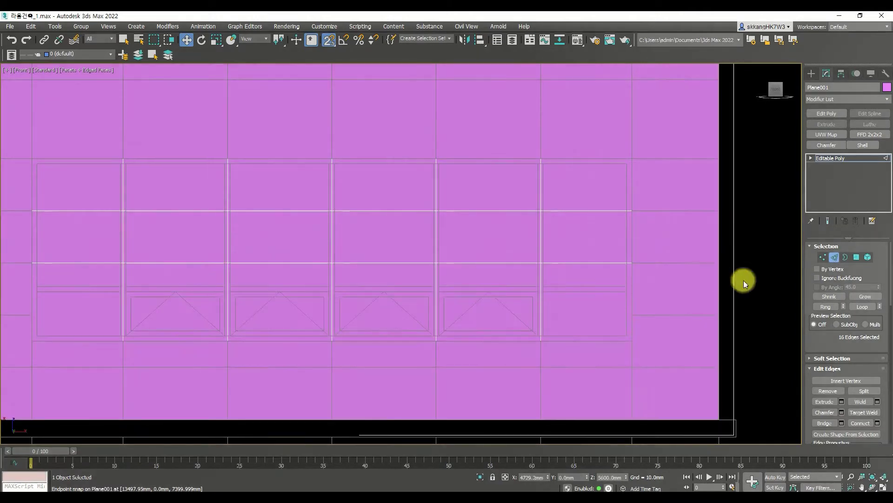
Step: Extend the 16 bottom edges further down to the ledge above the ground floor, then leave edge editing and view the whole facade
{"action": "left_click_drag", "start_coordinate": [665, 283], "coordinate": [710, 309]}
{"action": "middle_click_drag", "start_coordinate": [710, 309], "coordinate": [705, 286]}
{"action": "left_click_drag", "start_coordinate": [710, 309], "coordinate": [705, 285]}
{"action": "middle_click_drag", "start_coordinate": [705, 285], "coordinate": [708, 245]}
{"action": "left_click_drag", "start_coordinate": [708, 245], "coordinate": [708, 288]}
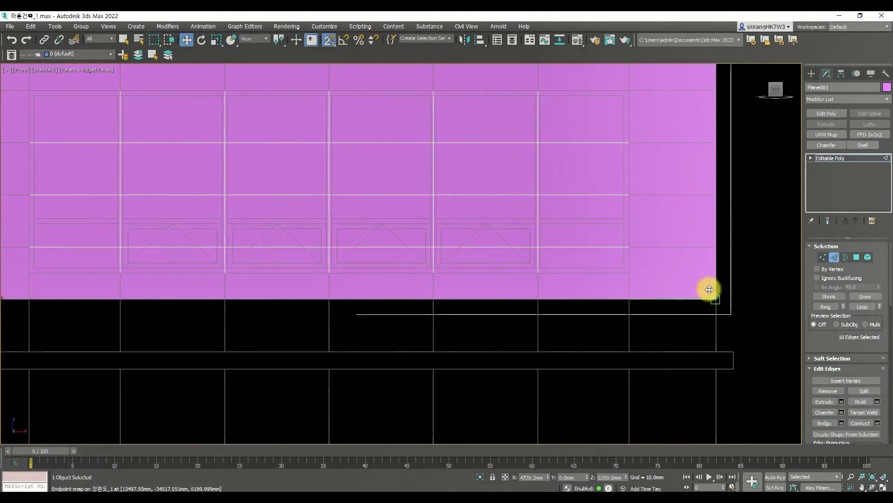
{"action": "middle_click_drag", "start_coordinate": [708, 289], "coordinate": [718, 217]}
{"action": "left_click_drag", "start_coordinate": [716, 222], "coordinate": [727, 279]}
{"action": "scroll", "coordinate": [682, 239], "scroll_direction": "down", "scroll_amount": 5}
{"action": "scroll", "coordinate": [439, 270], "scroll_direction": "down", "scroll_amount": 2}
{"action": "middle_click_drag", "start_coordinate": [439, 270], "coordinate": [516, 290], "text": "alt"}
{"action": "left_click", "coordinate": [865, 161]}
{"action": "key", "text": "ctrl+alt+z"}
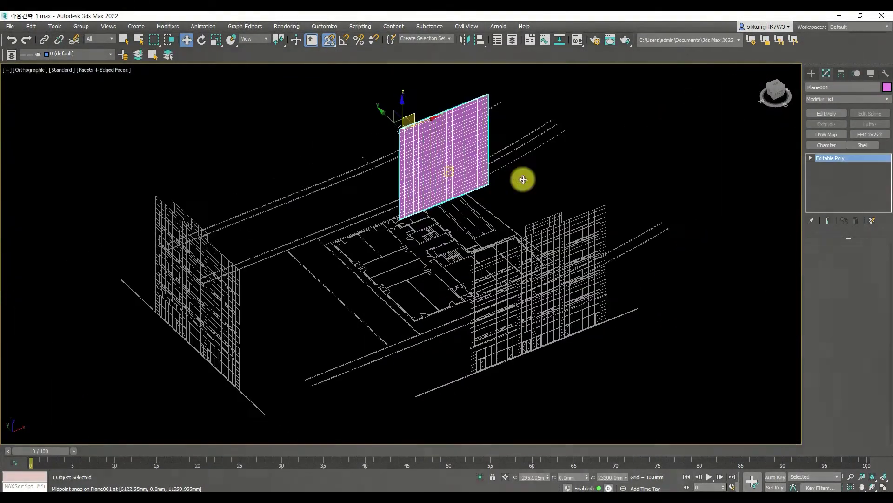
Step: In the top view, move the facade plane onto the outer line of the floor plan's front wall
{"action": "left_click", "coordinate": [523, 179]}
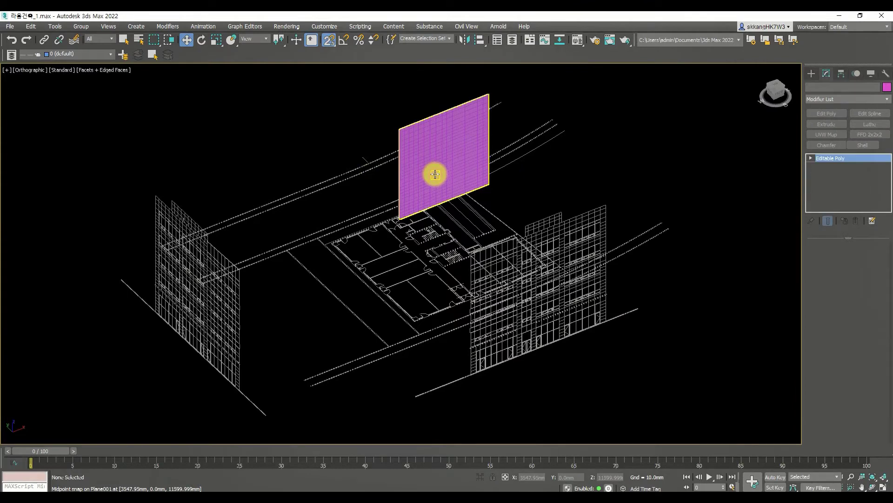
{"action": "left_click", "coordinate": [435, 175]}
{"action": "key", "text": "t"}
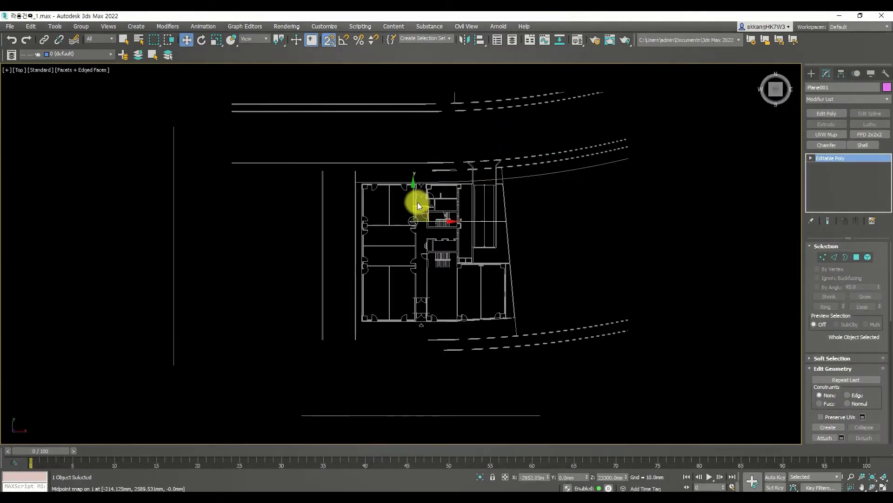
{"action": "left_click_drag", "start_coordinate": [414, 198], "coordinate": [453, 321]}
{"action": "scroll", "coordinate": [461, 323], "scroll_direction": "up", "scroll_amount": 5}
{"action": "scroll", "coordinate": [468, 326], "scroll_direction": "up", "scroll_amount": 3}
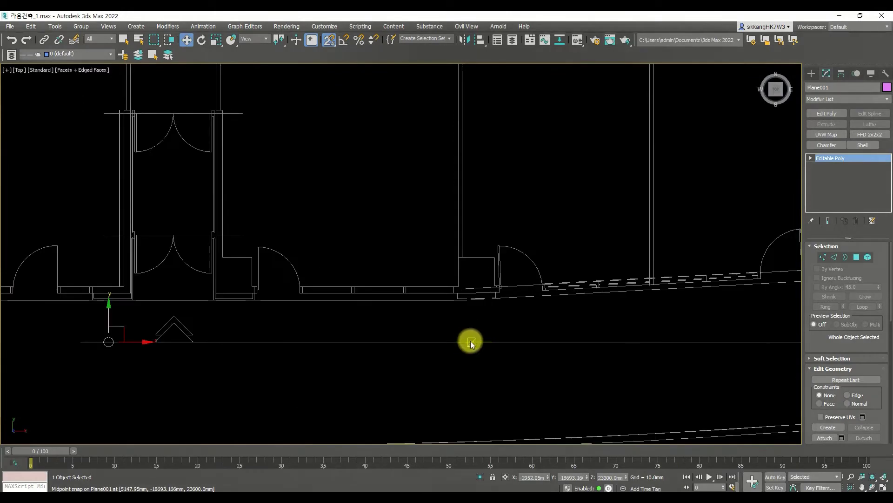
{"action": "left_click_drag", "start_coordinate": [451, 342], "coordinate": [455, 310]}
{"action": "scroll", "coordinate": [429, 319], "scroll_direction": "down", "scroll_amount": 4}
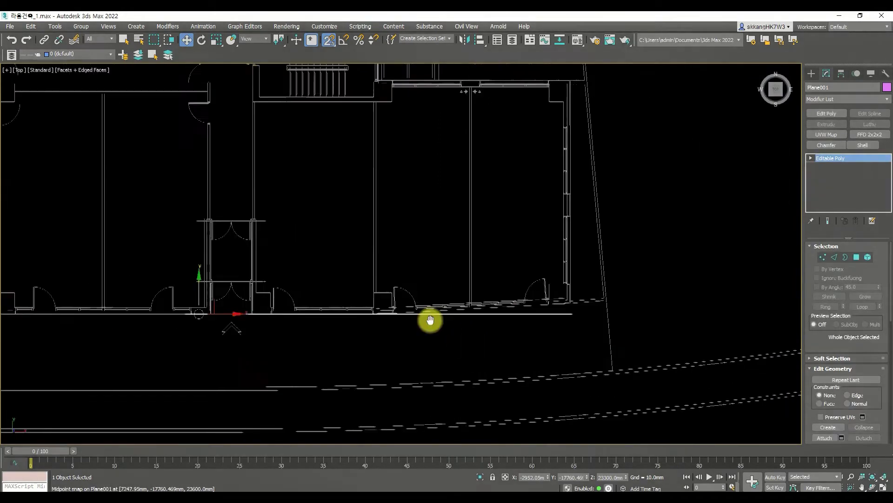
Step: Try to move the facade's end column of 28 vertices onto the outer corner of the slanted wall
{"action": "left_click", "coordinate": [823, 257]}
{"action": "key", "text": "ctrl+a"}
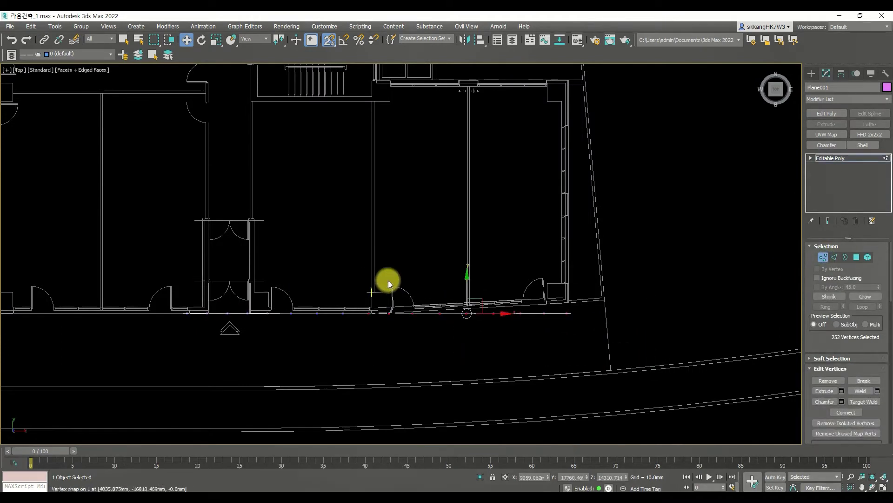
{"action": "scroll", "coordinate": [425, 311], "scroll_direction": "up", "scroll_amount": 6}
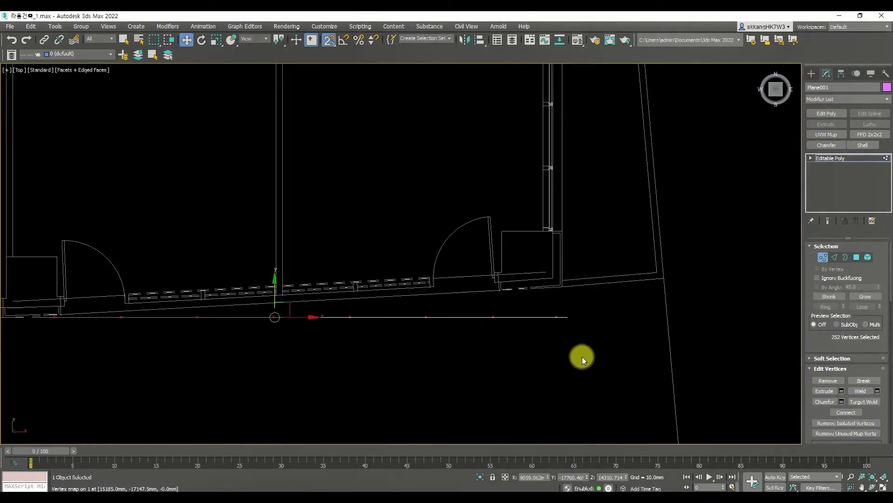
{"action": "scroll", "coordinate": [549, 282], "scroll_direction": "up", "scroll_amount": 5}
{"action": "left_click_drag", "start_coordinate": [537, 327], "coordinate": [554, 255]}
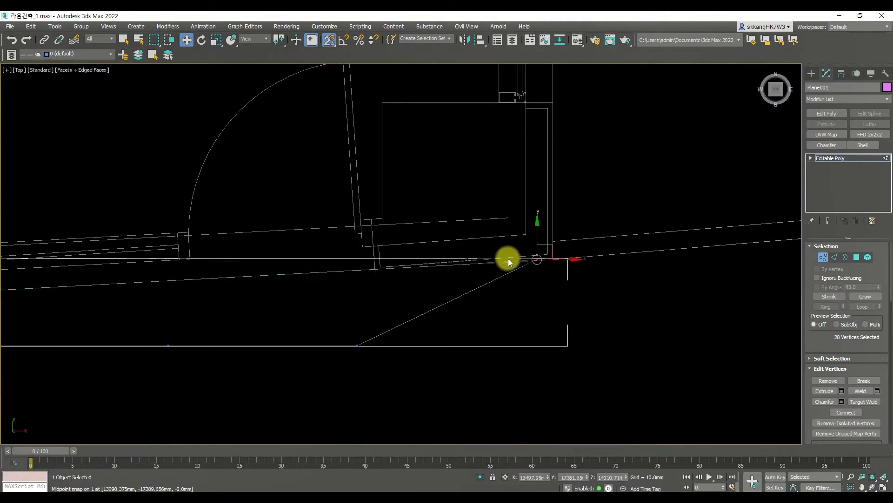
{"action": "key", "text": "ctrl+z"}
Step: Select all facade vertices along the plan's slanted wall section, from where the slant starts to the facade's far end
{"action": "scroll", "coordinate": [508, 260], "scroll_direction": "down", "scroll_amount": 2}
{"action": "scroll", "coordinate": [507, 264], "scroll_direction": "down", "scroll_amount": 4}
{"action": "left_click", "coordinate": [396, 288]}
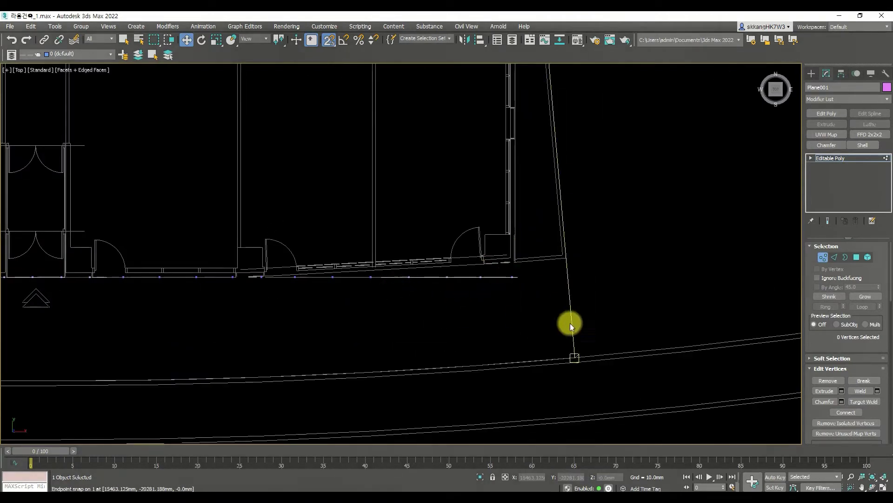
{"action": "left_click_drag", "start_coordinate": [260, 250], "coordinate": [259, 253]}
{"action": "scroll", "coordinate": [253, 275], "scroll_direction": "up", "scroll_amount": 5}
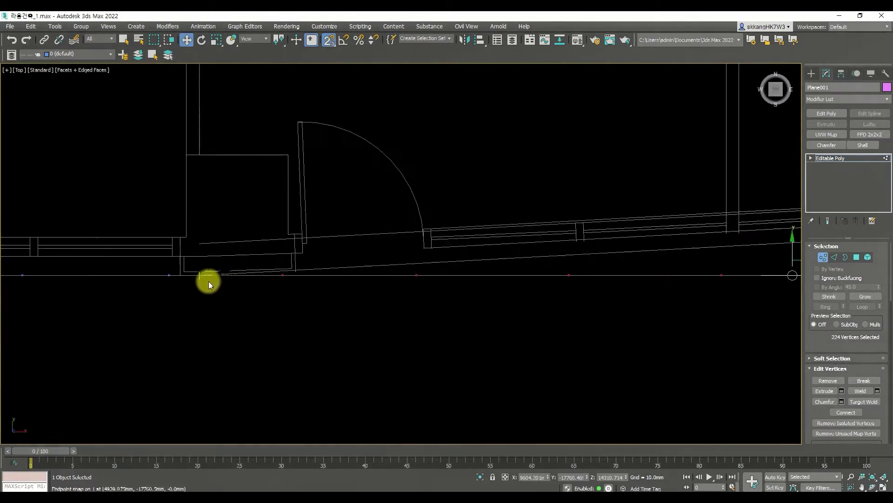
{"action": "left_click", "coordinate": [159, 256], "text": "ctrl"}
{"action": "scroll", "coordinate": [217, 264], "scroll_direction": "down", "scroll_amount": 2}
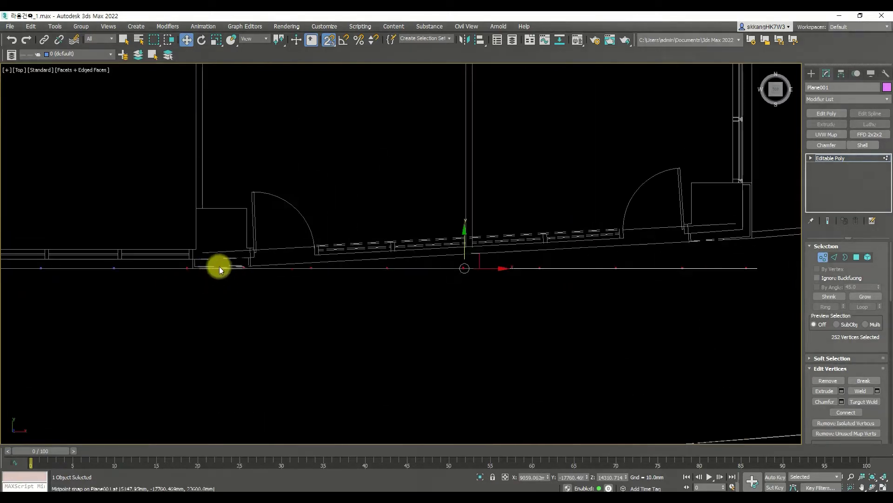
Step: Apply an FFD 2x2x2 modifier to the selected vertices and activate its control points
{"action": "left_click", "coordinate": [861, 98]}
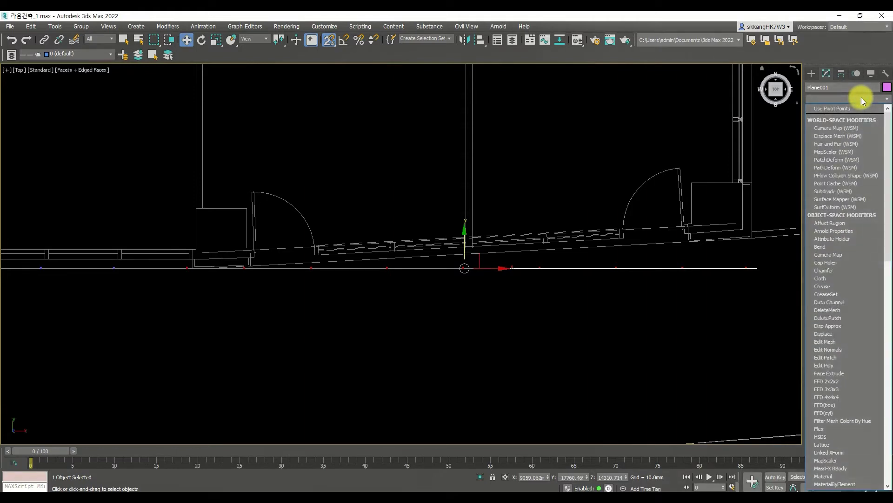
{"action": "left_click", "coordinate": [861, 99]}
{"action": "left_click", "coordinate": [869, 134]}
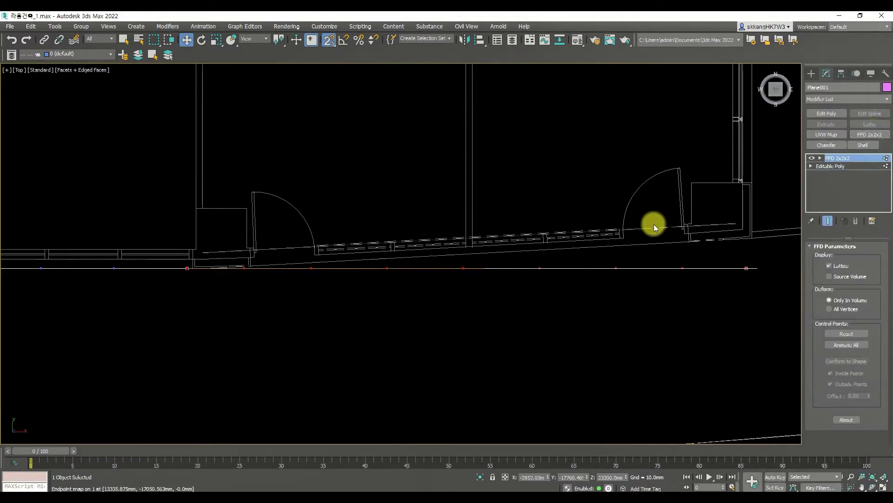
{"action": "left_click", "coordinate": [820, 158]}
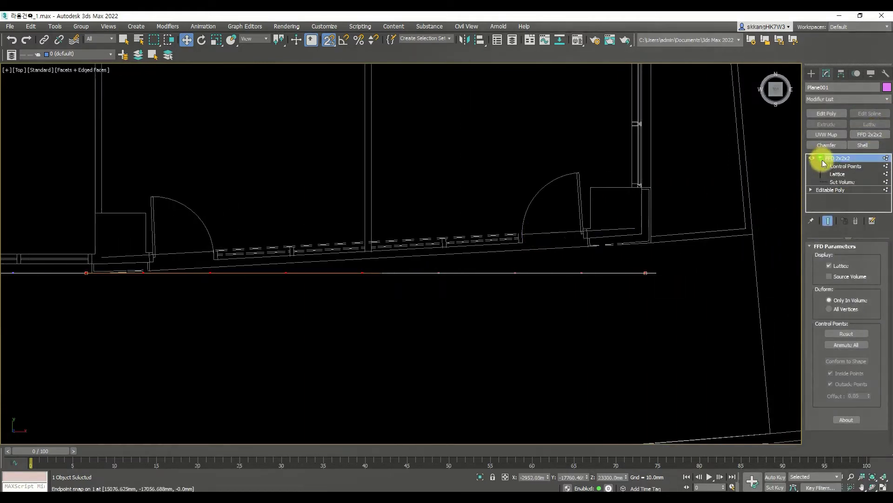
{"action": "left_click", "coordinate": [846, 166]}
Step: Move the FFD's end control points until the facade follows the plan's slanted outer wall line, and check the alignment along the wall
{"action": "left_click_drag", "start_coordinate": [647, 252], "coordinate": [653, 228]}
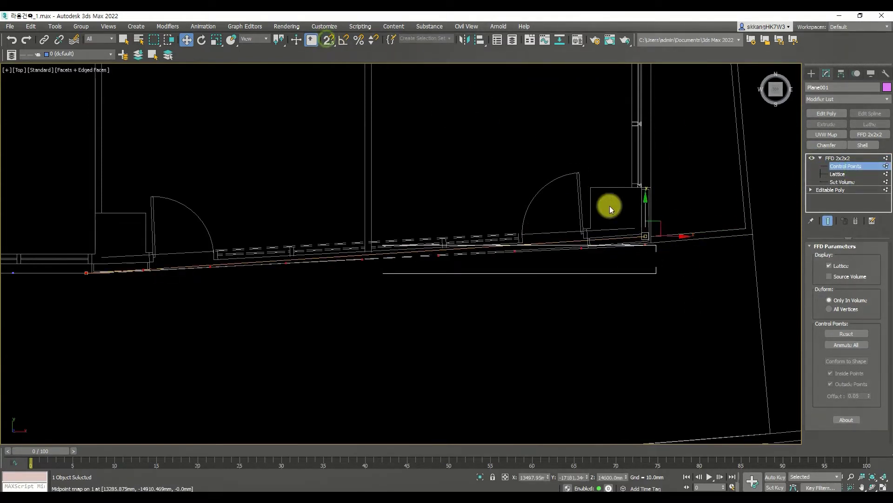
{"action": "scroll", "coordinate": [610, 206], "scroll_direction": "up", "scroll_amount": 5}
{"action": "left_click_drag", "start_coordinate": [686, 238], "coordinate": [738, 341]}
{"action": "left_click_drag", "start_coordinate": [708, 256], "coordinate": [714, 250]}
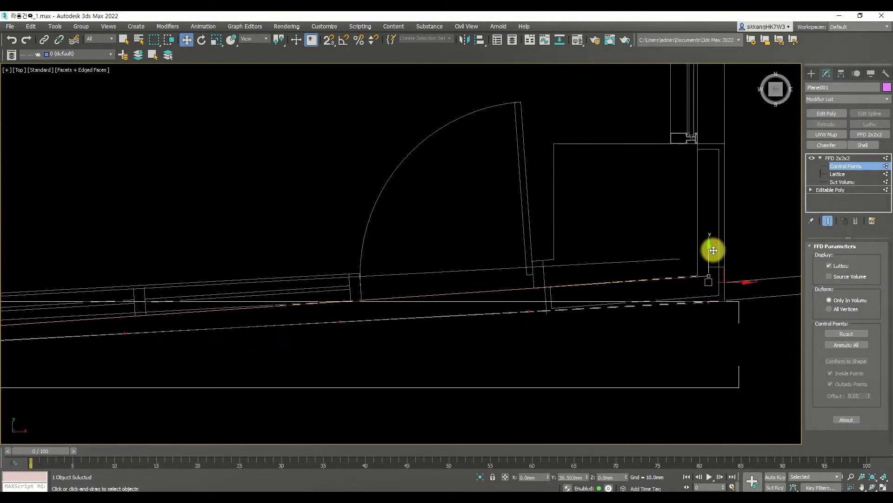
{"action": "scroll", "coordinate": [713, 249], "scroll_direction": "down", "scroll_amount": 5}
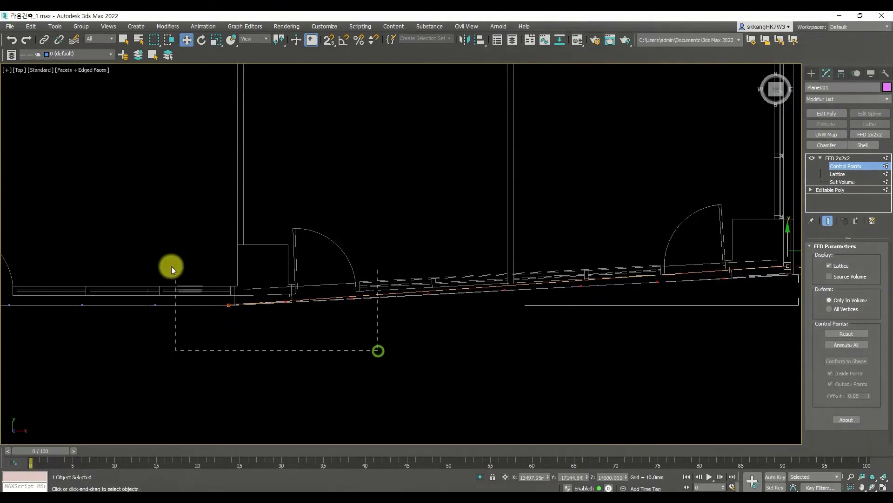
{"action": "scroll", "coordinate": [637, 274], "scroll_direction": "up", "scroll_amount": 5}
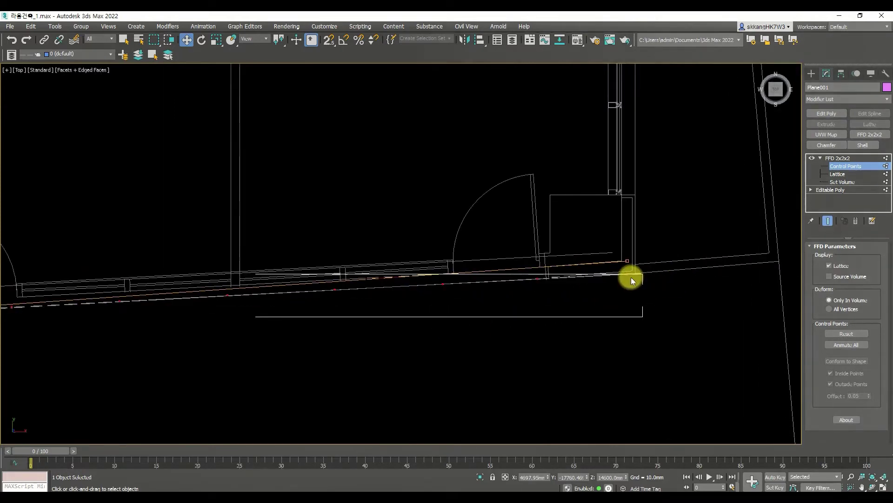
{"action": "scroll", "coordinate": [638, 273], "scroll_direction": "down", "scroll_amount": 5}
{"action": "scroll", "coordinate": [610, 287], "scroll_direction": "up", "scroll_amount": 3}
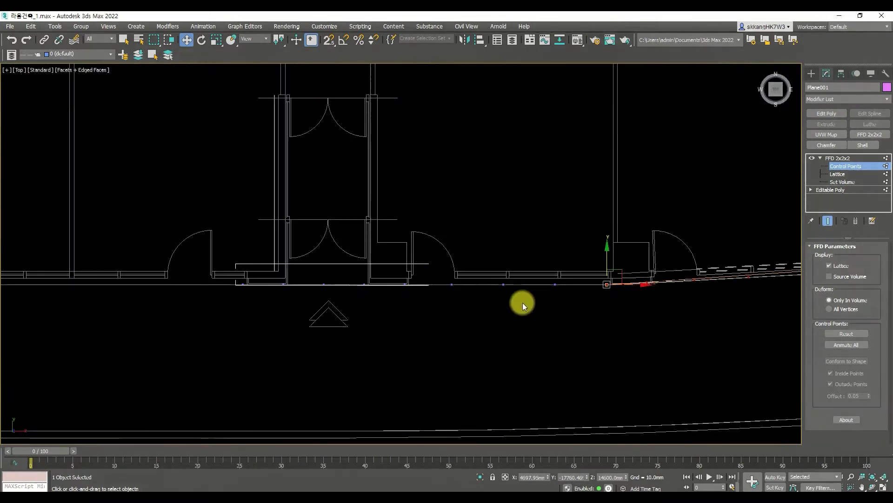
{"action": "scroll", "coordinate": [289, 287], "scroll_direction": "up", "scroll_amount": 4}
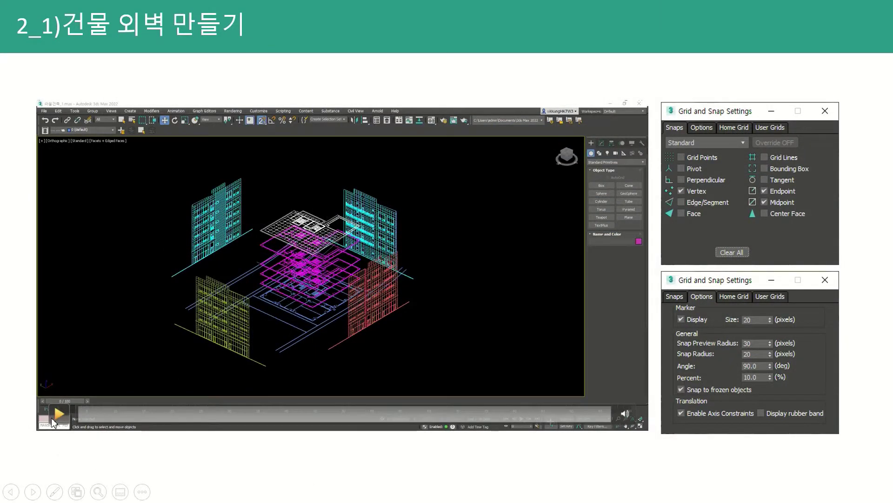
{"action": "left_click", "coordinate": [55, 417]}
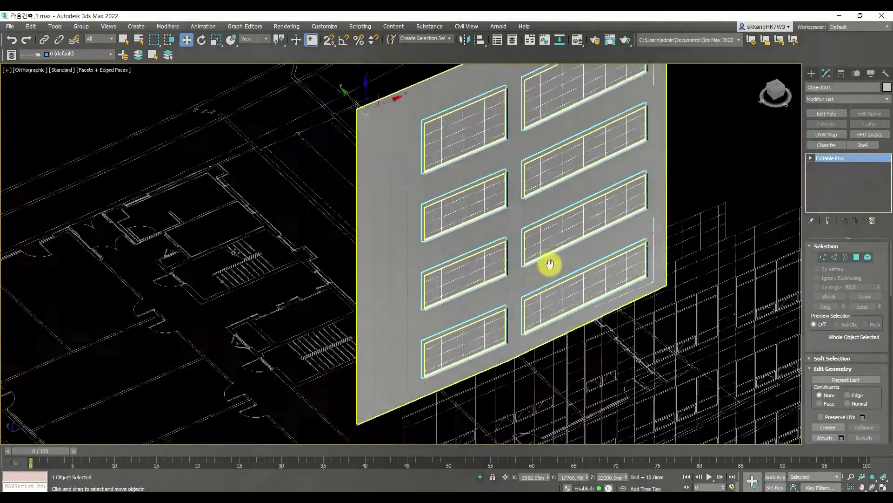
Step: Unhide the hidden floor plan object named 3
{"action": "middle_click_drag", "start_coordinate": [475, 384], "coordinate": [573, 353], "text": "alt"}
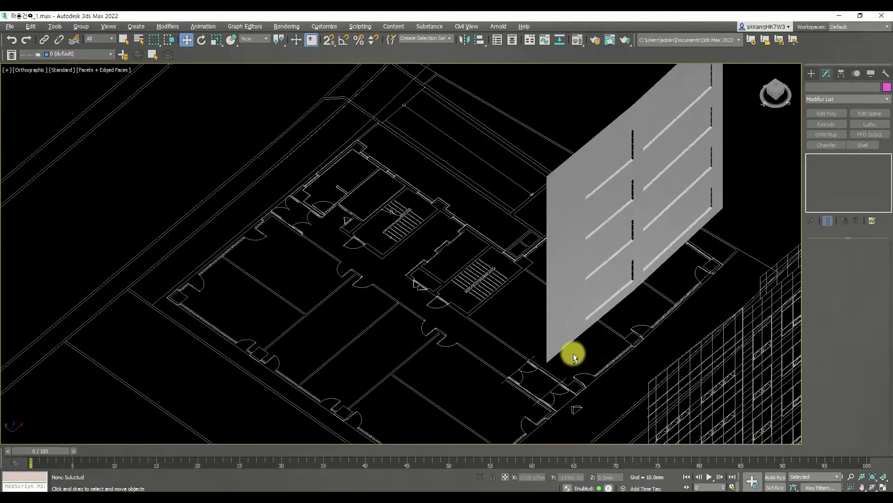
{"action": "left_click", "coordinate": [879, 75]}
{"action": "left_click", "coordinate": [855, 225]}
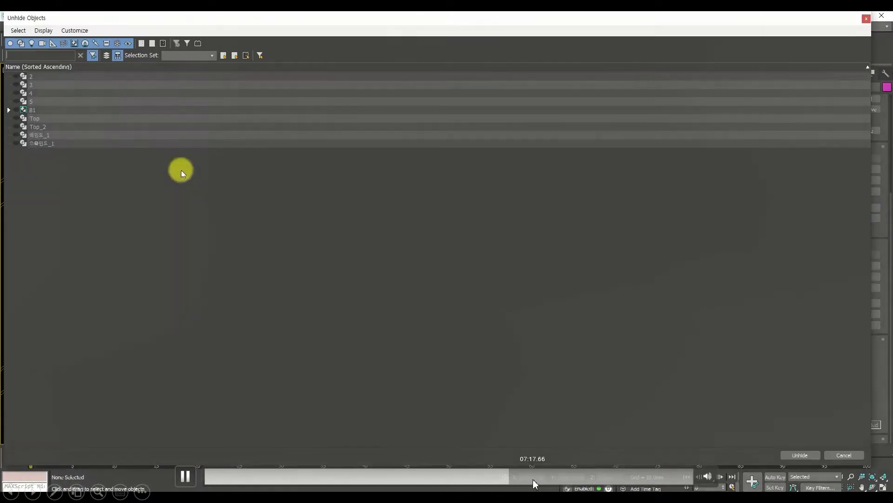
{"action": "left_click", "coordinate": [30, 84]}
{"action": "left_click", "coordinate": [801, 455]}
Step: Examine the unhidden floor plan's wall lines in the orthographic view and its level against the facade in the front view
{"action": "middle_click_drag", "start_coordinate": [382, 358], "coordinate": [528, 212], "text": "alt"}
{"action": "scroll", "coordinate": [527, 213], "scroll_direction": "up", "scroll_amount": 5}
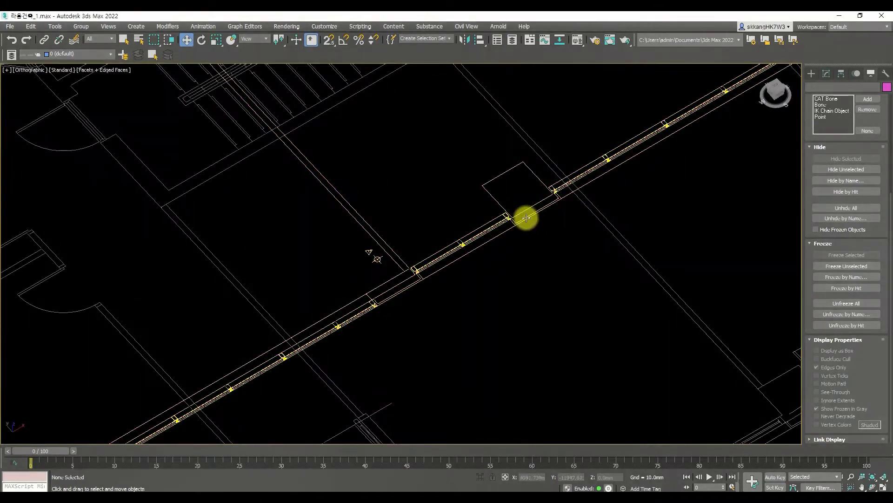
{"action": "scroll", "coordinate": [524, 221], "scroll_direction": "down", "scroll_amount": 3}
{"action": "scroll", "coordinate": [546, 309], "scroll_direction": "down", "scroll_amount": 3}
{"action": "middle_click_drag", "start_coordinate": [564, 305], "coordinate": [582, 333], "text": "alt"}
{"action": "left_click", "coordinate": [524, 339]}
{"action": "middle_click_drag", "start_coordinate": [634, 285], "coordinate": [588, 345], "text": "alt"}
{"action": "key", "text": "f"}
{"action": "scroll", "coordinate": [476, 292], "scroll_direction": "up", "scroll_amount": 5}
{"action": "scroll", "coordinate": [436, 321], "scroll_direction": "up", "scroll_amount": 5}
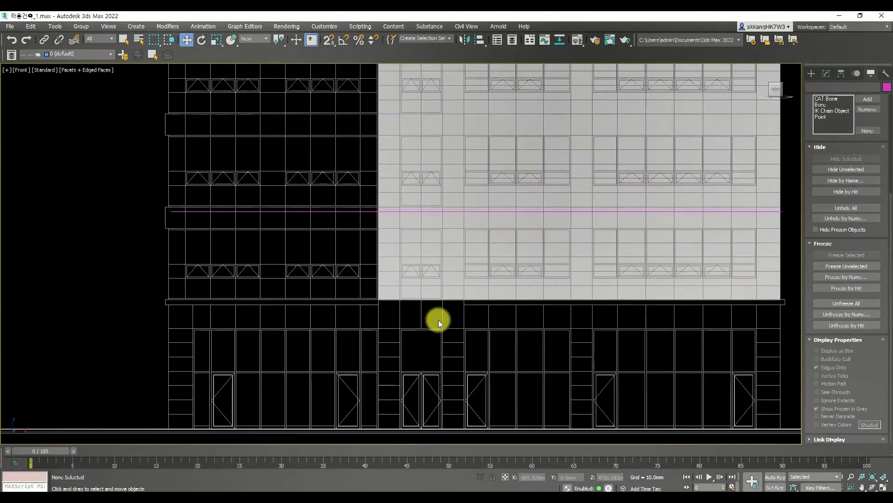
Step: Select the facade mesh's four leftmost polygon columns over the full height in the front view
{"action": "middle_click_drag", "start_coordinate": [453, 287], "coordinate": [470, 360]}
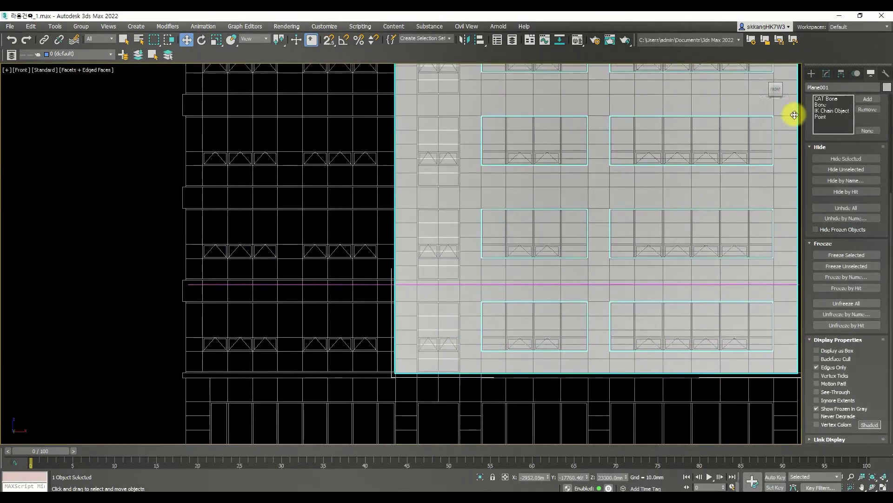
{"action": "left_click", "coordinate": [827, 73]}
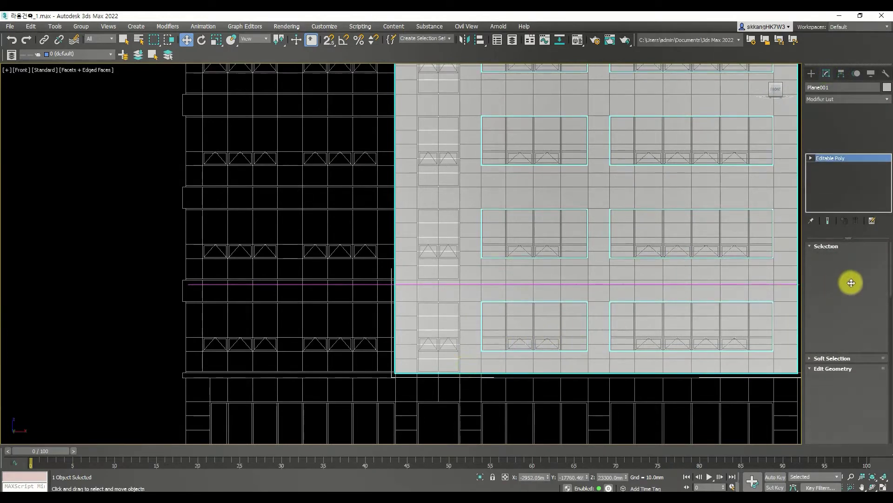
{"action": "left_click", "coordinate": [856, 259]}
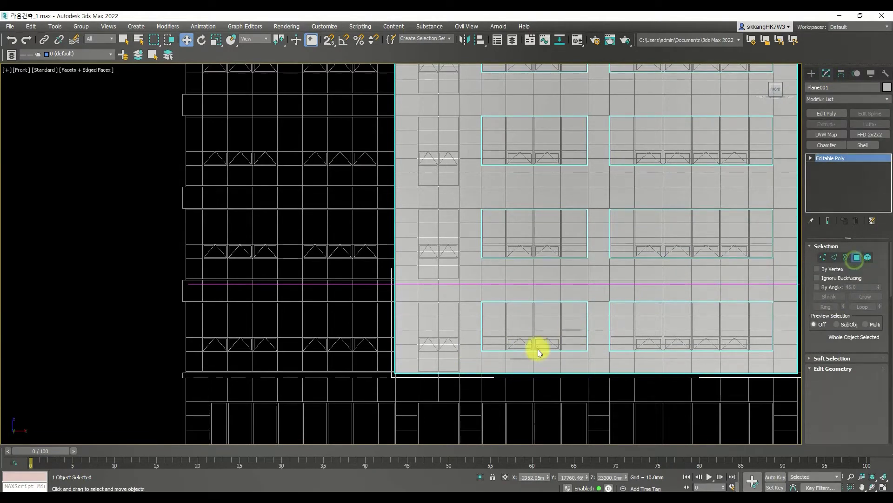
{"action": "left_click", "coordinate": [462, 362]}
{"action": "middle_click_drag", "start_coordinate": [463, 361], "coordinate": [490, 421]}
{"action": "scroll", "coordinate": [491, 419], "scroll_direction": "down", "scroll_amount": 5}
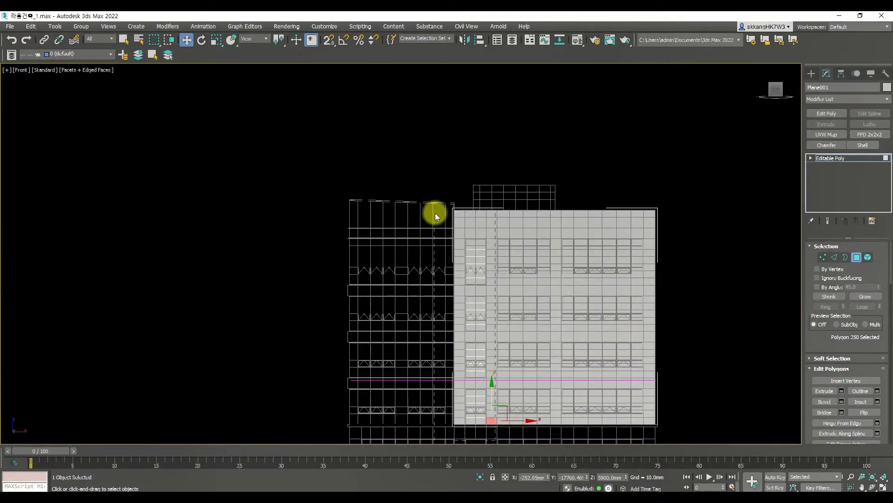
{"action": "left_click_drag", "start_coordinate": [435, 213], "coordinate": [435, 207]}
Step: Extrude the selected polygons of the facade's four leftmost columns outward by 200 mm
{"action": "middle_click_drag", "start_coordinate": [494, 291], "coordinate": [488, 329], "text": "alt"}
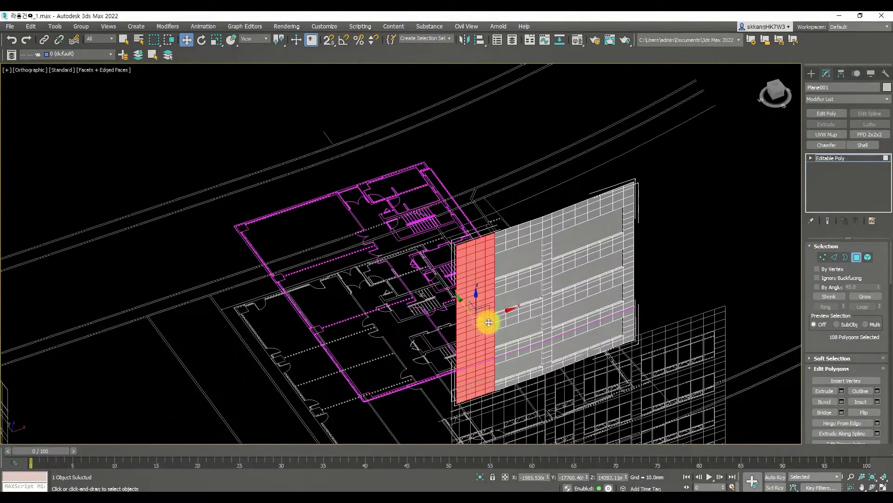
{"action": "scroll", "coordinate": [496, 305], "scroll_direction": "up", "scroll_amount": 3}
{"action": "middle_click_drag", "start_coordinate": [498, 273], "coordinate": [517, 284], "text": "alt"}
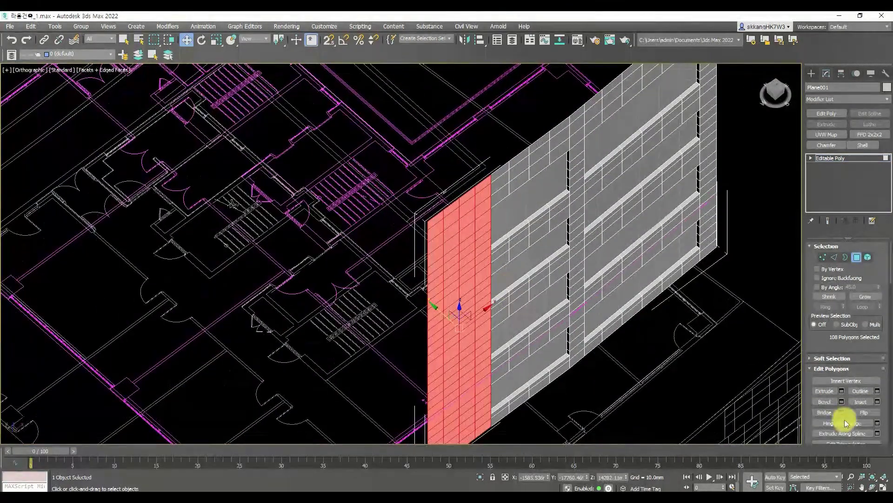
{"action": "left_click", "coordinate": [842, 392]}
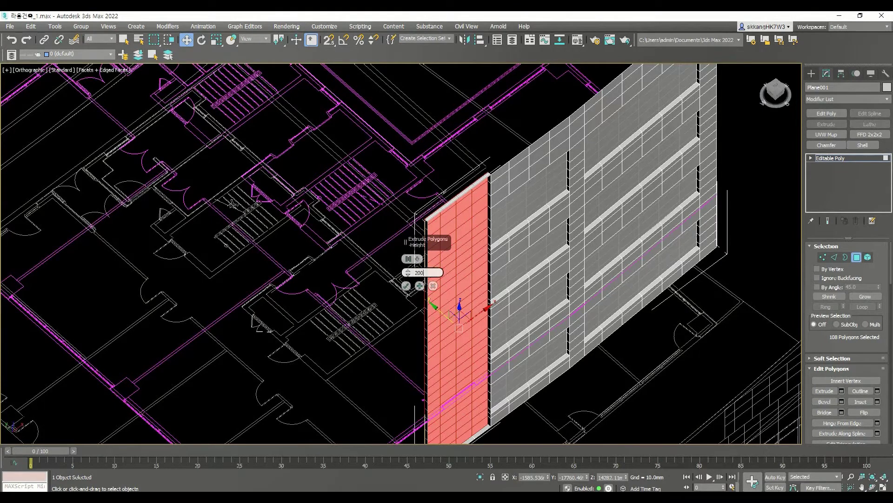
{"action": "key", "text": "Return"}
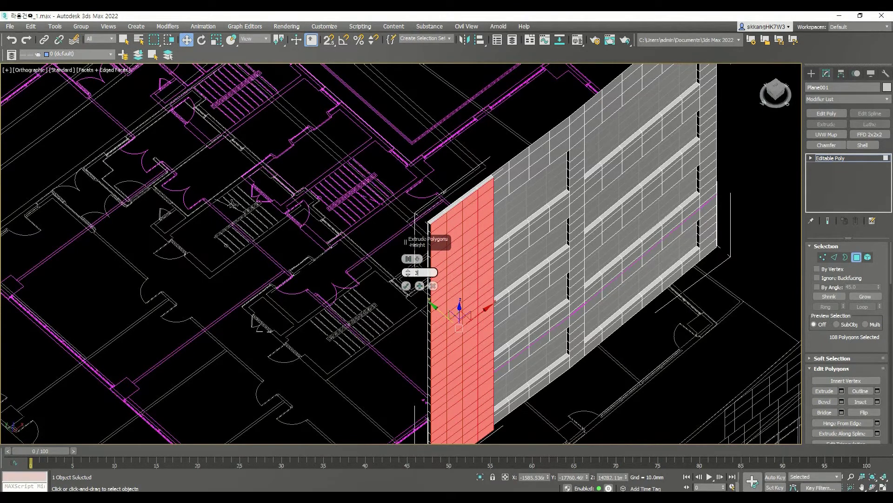
{"action": "key", "text": "Return"}
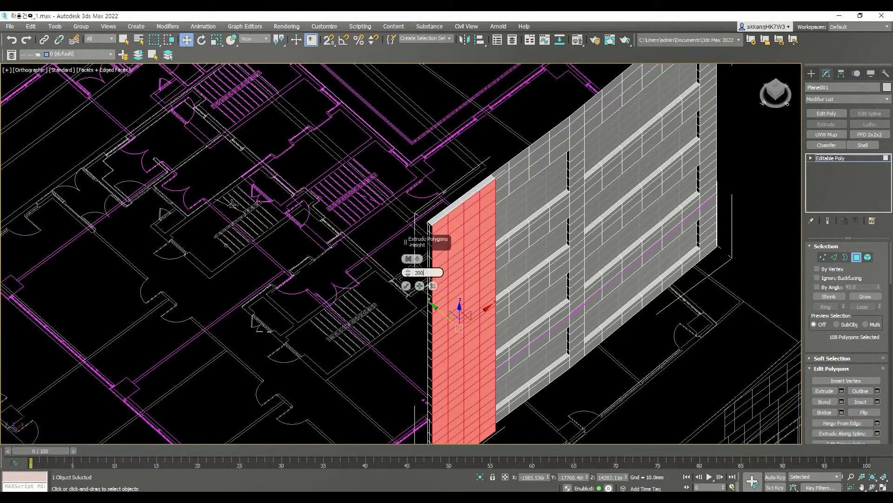
{"action": "key", "text": "Return"}
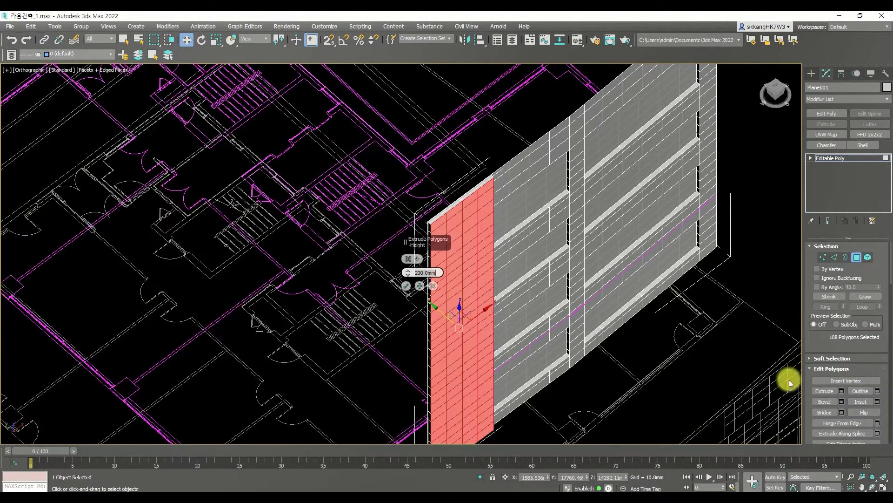
{"action": "left_click", "coordinate": [406, 286]}
Step: Select the ten polygons of the lowest narrow window opening within the extruded section, following the elevation lines
{"action": "middle_click_drag", "start_coordinate": [406, 285], "coordinate": [613, 421], "text": "alt"}
{"action": "left_click", "coordinate": [612, 420]}
{"action": "scroll", "coordinate": [539, 397], "scroll_direction": "up", "scroll_amount": 5}
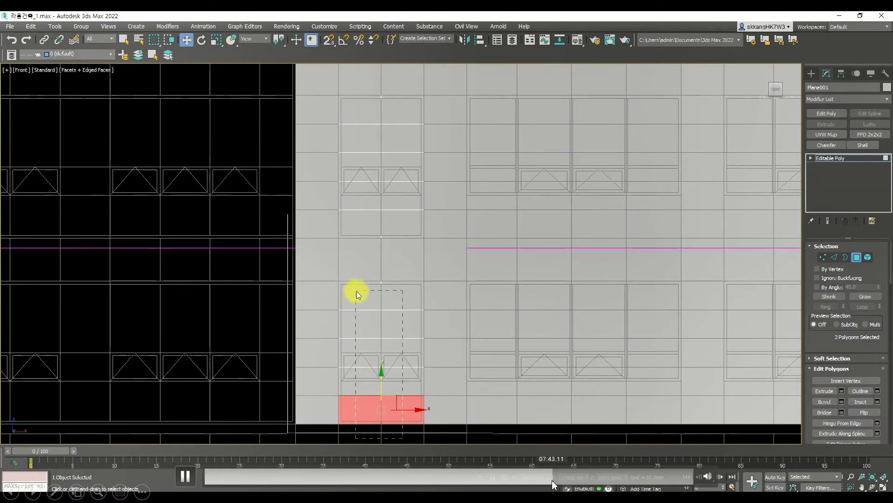
{"action": "left_click_drag", "start_coordinate": [356, 291], "coordinate": [367, 292]}
{"action": "middle_click_drag", "start_coordinate": [367, 292], "coordinate": [437, 350], "text": "alt"}
{"action": "scroll", "coordinate": [350, 311], "scroll_direction": "up", "scroll_amount": 3}
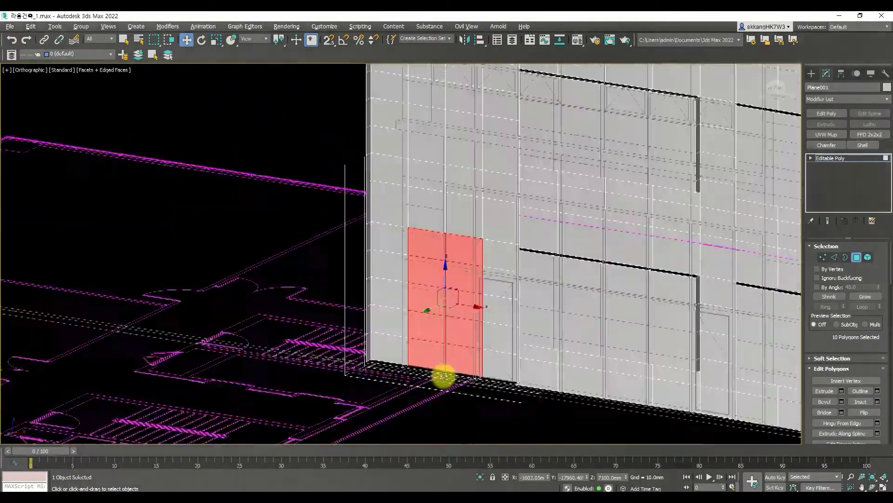
{"action": "middle_click_drag", "start_coordinate": [443, 376], "coordinate": [764, 138], "text": "alt"}
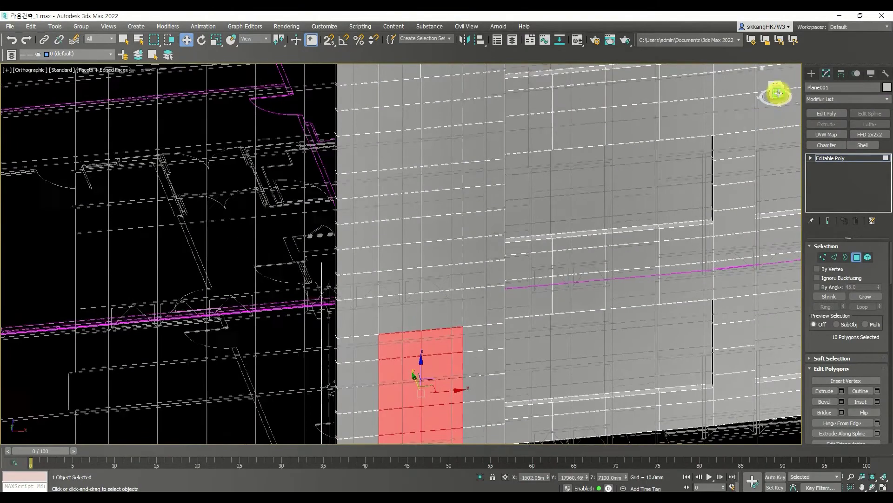
Step: Add the narrow window openings' polygons on the floors above to the selection in the front view
{"action": "left_click", "coordinate": [778, 93]}
{"action": "left_click", "coordinate": [448, 277], "text": "ctrl"}
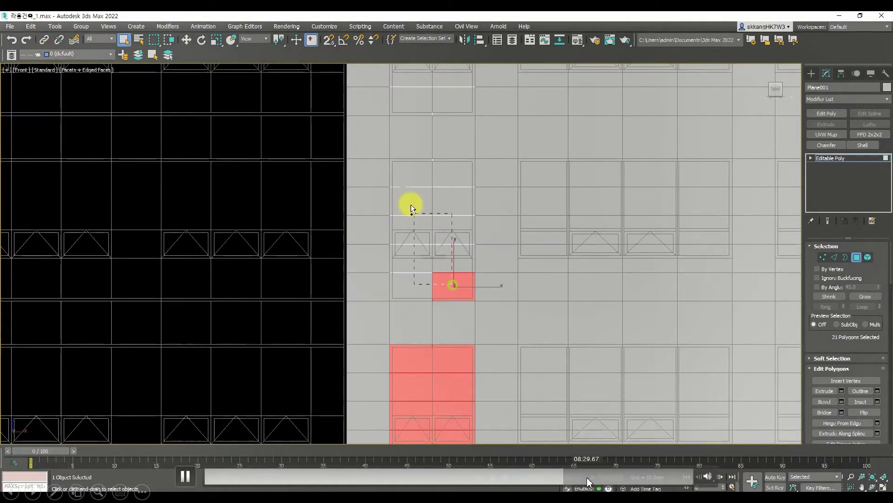
{"action": "left_click_drag", "start_coordinate": [410, 204], "coordinate": [396, 175], "text": "ctrl"}
{"action": "left_click", "coordinate": [588, 478]}
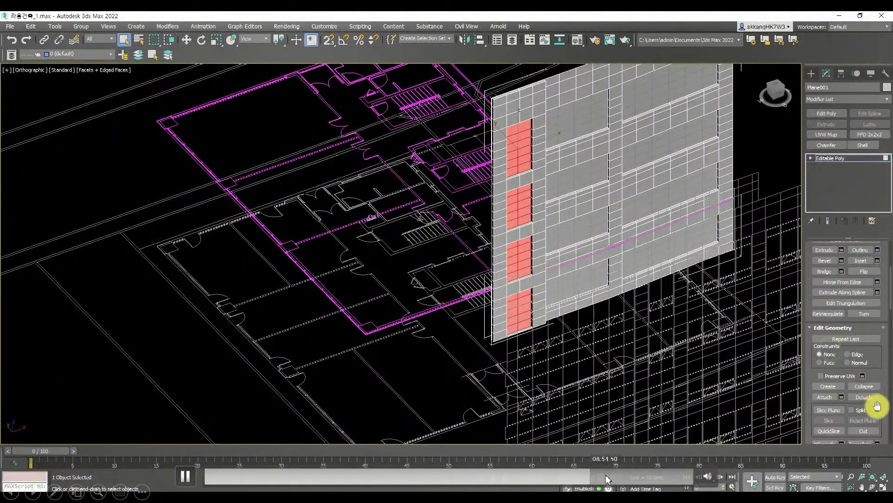
{"action": "left_click", "coordinate": [606, 477]}
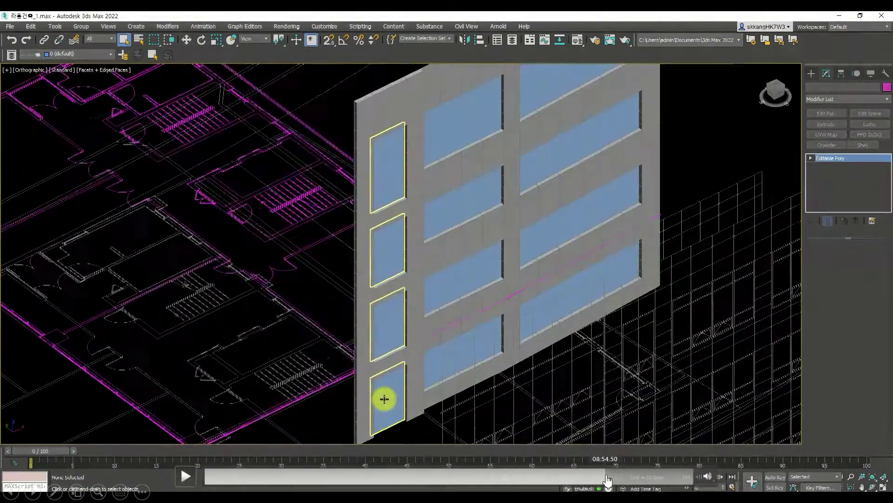
{"action": "key", "text": "space"}
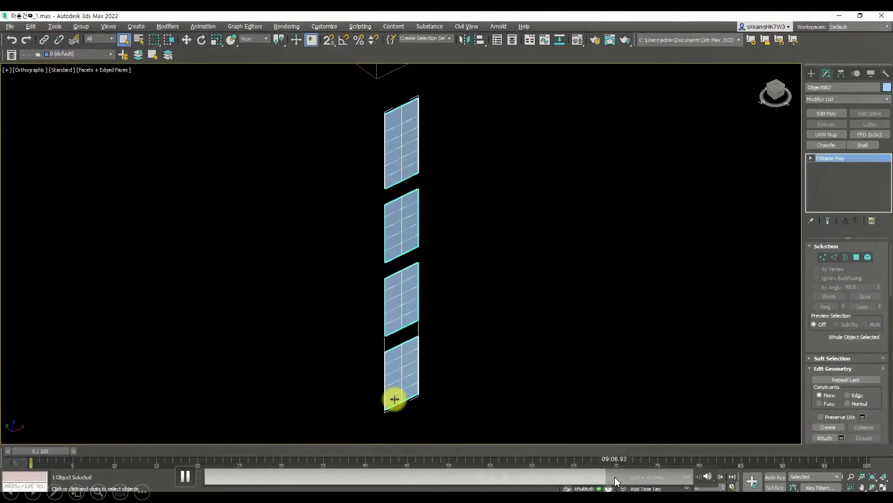
{"action": "left_click", "coordinate": [630, 479]}
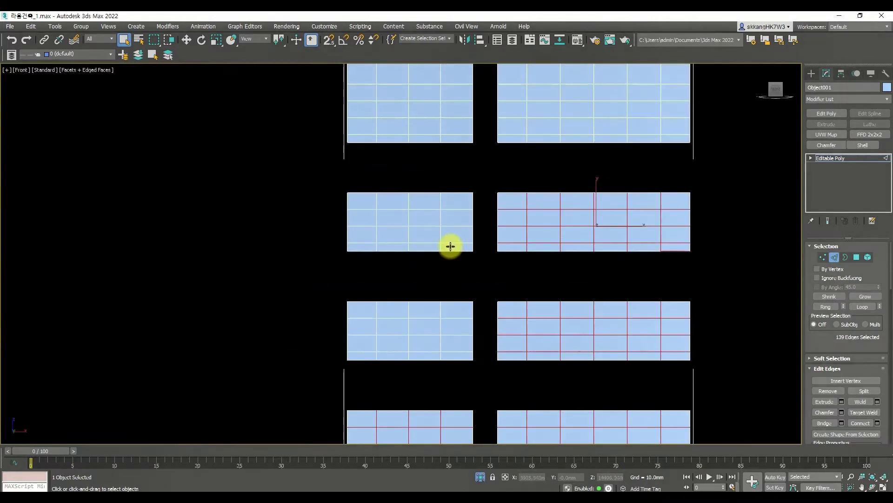
Step: Add the inner edges of the two middle left windows and both top-floor windows to the edge selection
{"action": "left_click_drag", "start_coordinate": [391, 219], "coordinate": [391, 217], "text": "ctrl"}
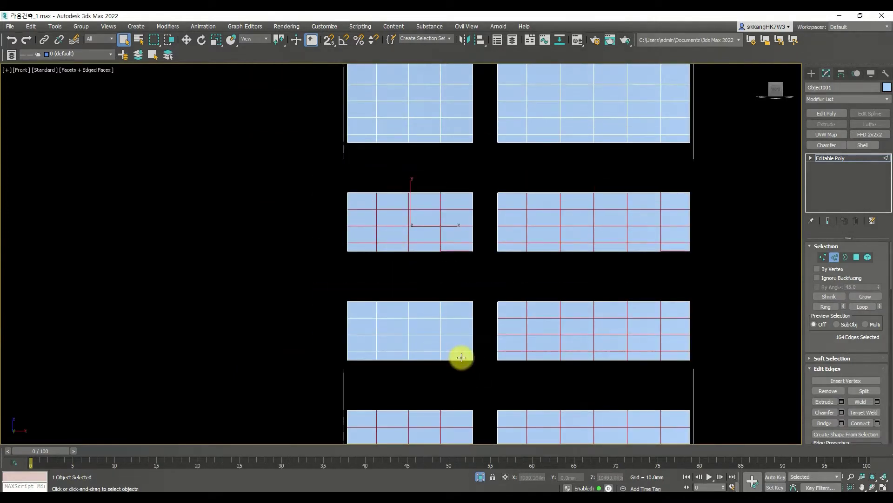
{"action": "left_click_drag", "start_coordinate": [372, 314], "coordinate": [372, 309], "text": "ctrl"}
{"action": "middle_click_drag", "start_coordinate": [434, 229], "coordinate": [448, 333]}
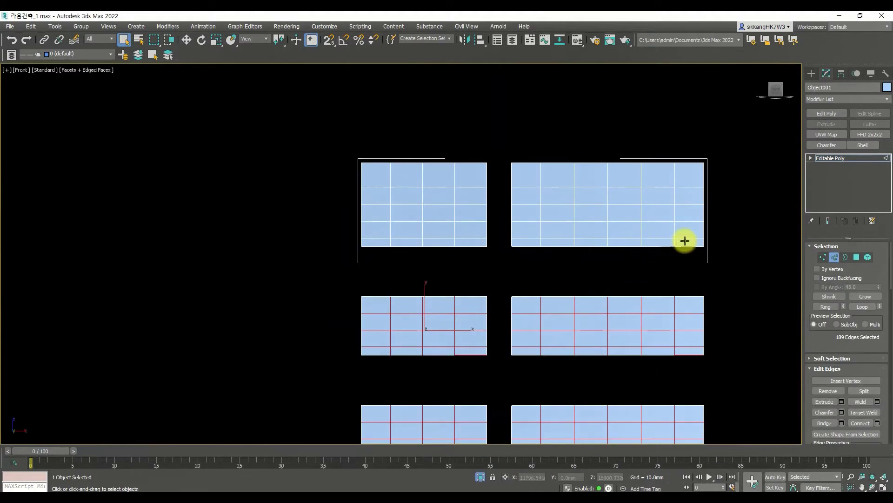
{"action": "left_click_drag", "start_coordinate": [520, 190], "coordinate": [520, 190], "text": "ctrl"}
{"action": "left_click_drag", "start_coordinate": [412, 210], "coordinate": [379, 184], "text": "ctrl"}
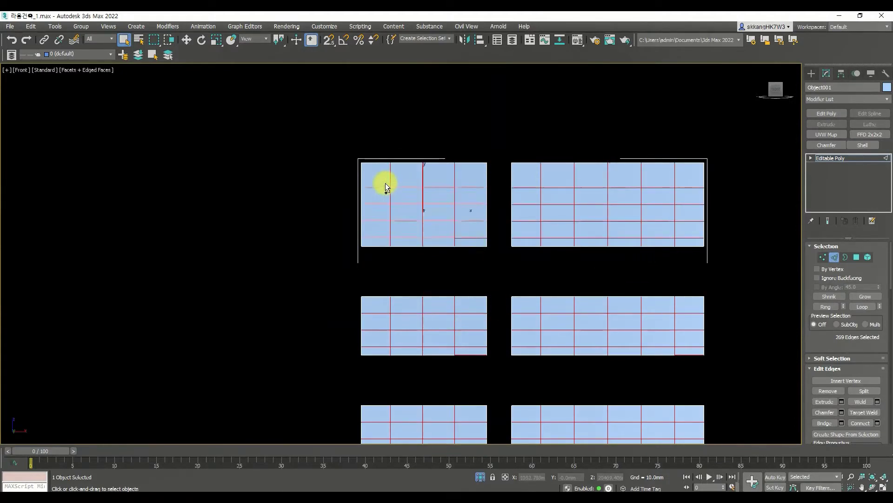
Step: Undo the trial removals of the windows' inner edges and deselect the stray border edges along the windows' lower sides
{"action": "left_click", "coordinate": [829, 392]}
{"action": "key", "text": "ctrl+z"}
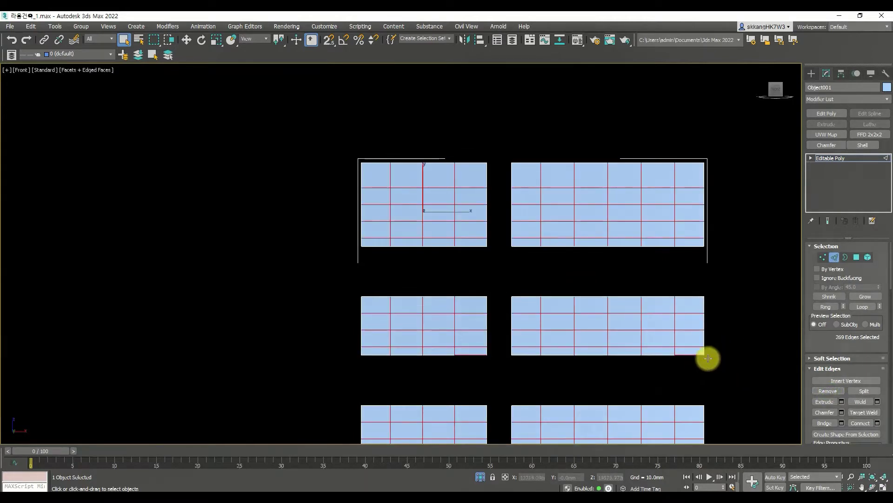
{"action": "middle_click_drag", "start_coordinate": [695, 366], "coordinate": [688, 292]}
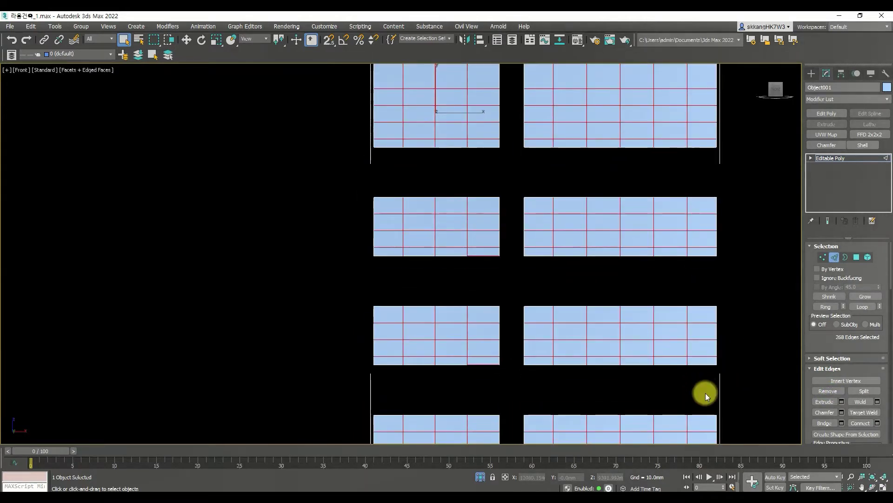
{"action": "middle_click_drag", "start_coordinate": [695, 376], "coordinate": [689, 376], "text": "alt"}
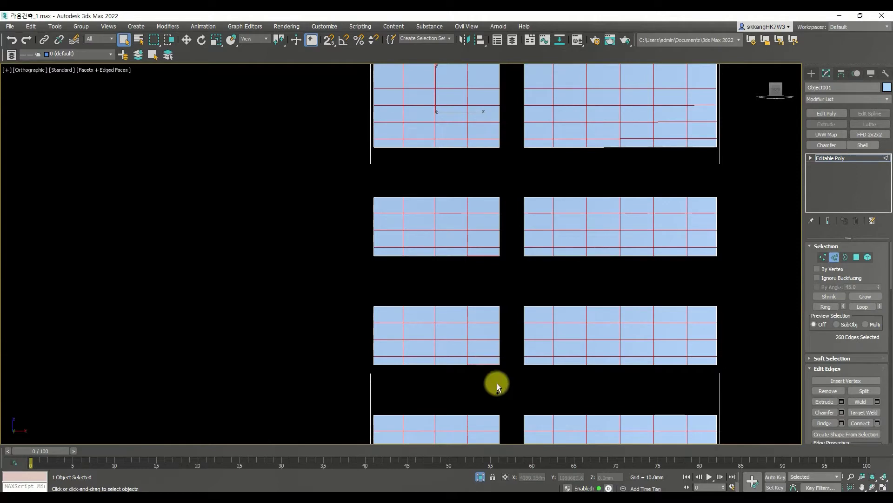
{"action": "middle_click_drag", "start_coordinate": [485, 366], "coordinate": [492, 339]}
{"action": "scroll", "coordinate": [493, 343], "scroll_direction": "up", "scroll_amount": 3}
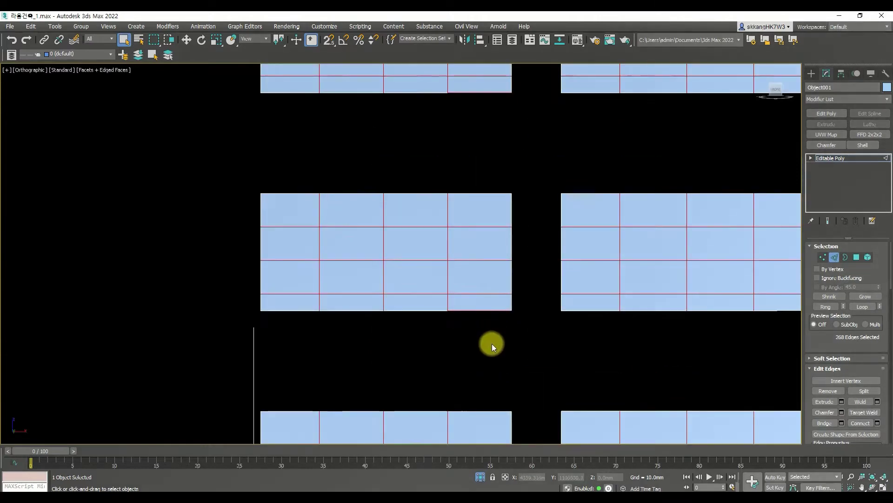
{"action": "scroll", "coordinate": [506, 347], "scroll_direction": "down", "scroll_amount": 5}
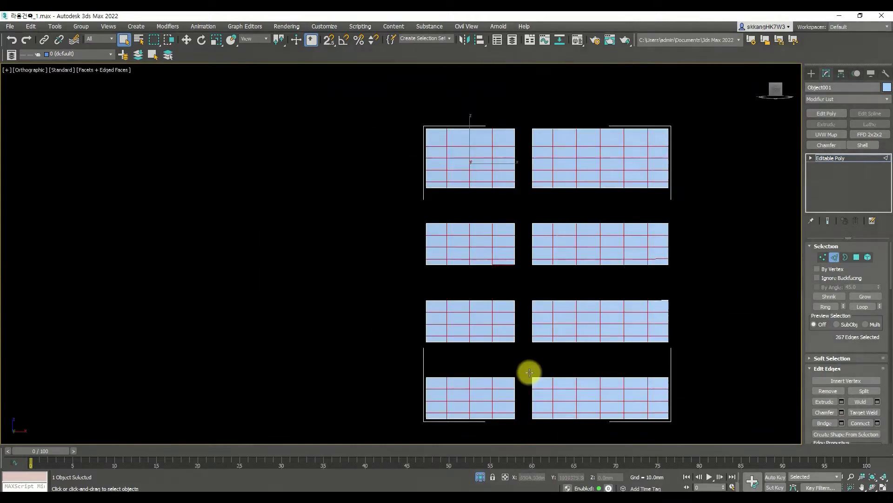
{"action": "scroll", "coordinate": [533, 325], "scroll_direction": "up", "scroll_amount": 2}
{"action": "scroll", "coordinate": [479, 326], "scroll_direction": "up", "scroll_amount": 4}
{"action": "left_click", "coordinate": [828, 390]}
{"action": "scroll", "coordinate": [578, 309], "scroll_direction": "down", "scroll_amount": 5}
{"action": "key", "text": "ctrl+z"}
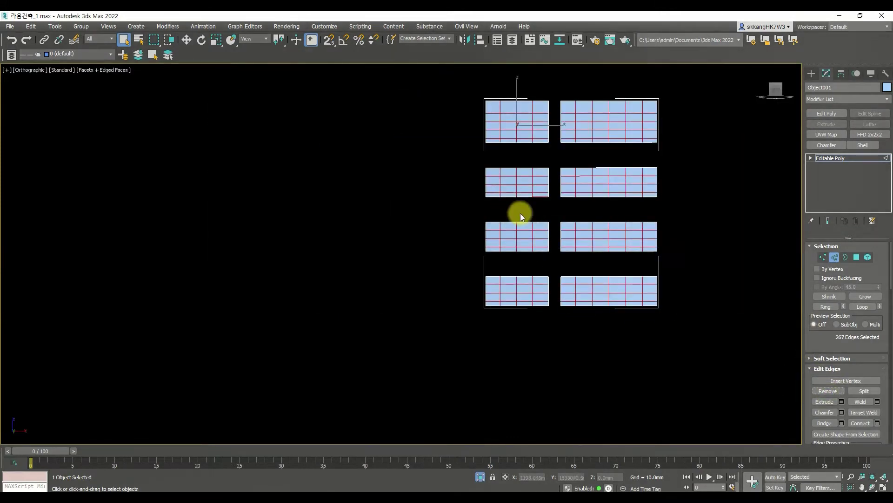
{"action": "scroll", "coordinate": [520, 213], "scroll_direction": "up", "scroll_amount": 5}
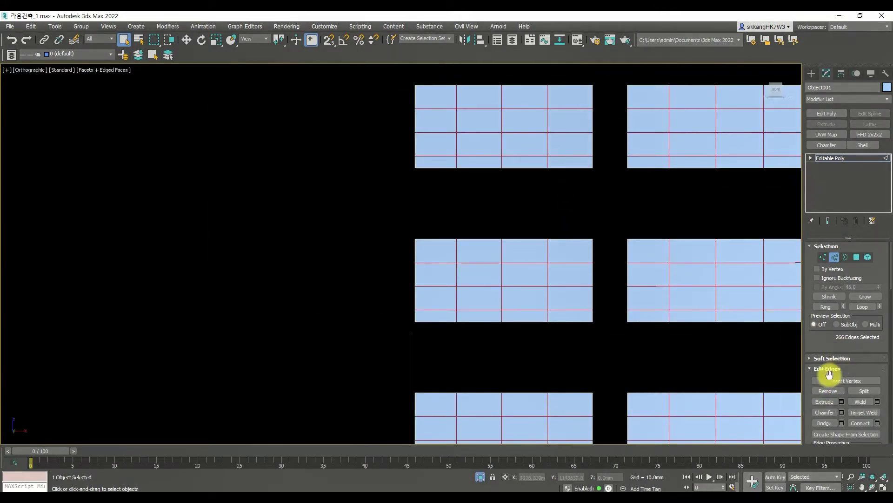
Step: Remove the selected inner edges from the wide window panels, then end isolation and return to the front view
{"action": "left_click", "coordinate": [827, 390]}
{"action": "scroll", "coordinate": [606, 278], "scroll_direction": "down", "scroll_amount": 5}
{"action": "middle_click_drag", "start_coordinate": [607, 278], "coordinate": [611, 312], "text": "alt"}
{"action": "left_click", "coordinate": [480, 476]}
{"action": "middle_click_drag", "start_coordinate": [512, 351], "coordinate": [553, 270], "text": "alt"}
{"action": "scroll", "coordinate": [559, 280], "scroll_direction": "down", "scroll_amount": 4}
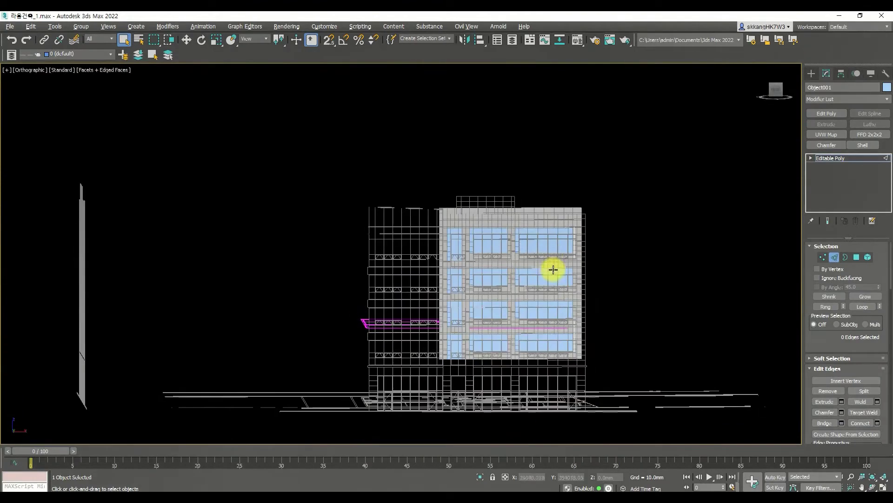
{"action": "scroll", "coordinate": [551, 256], "scroll_direction": "up", "scroll_amount": 4}
{"action": "left_click", "coordinate": [777, 91]}
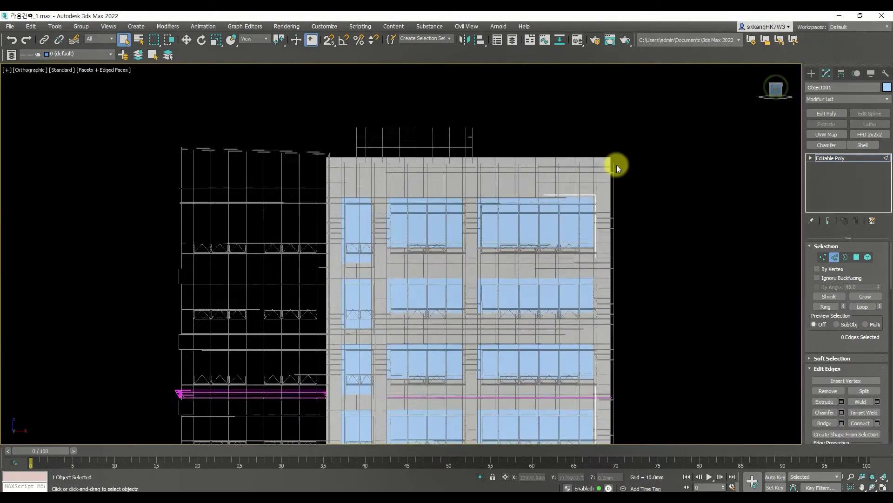
{"action": "middle_click_drag", "start_coordinate": [482, 371], "coordinate": [537, 329]}
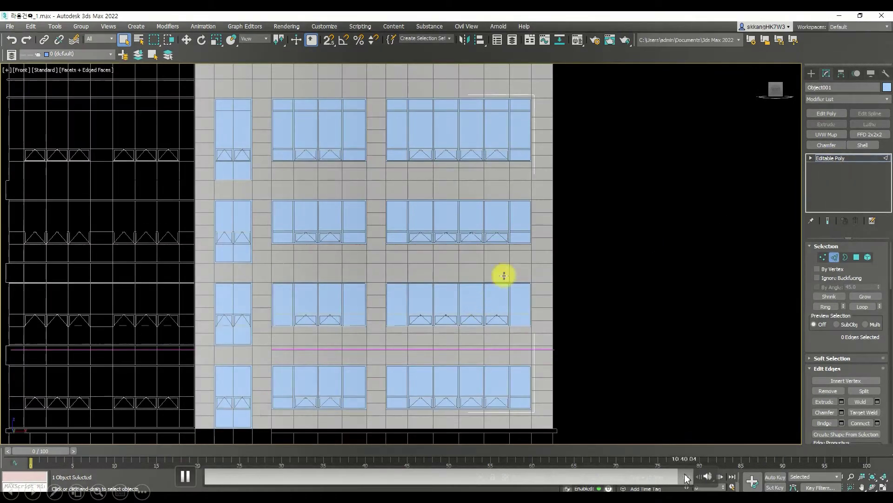
{"action": "key", "text": "space"}
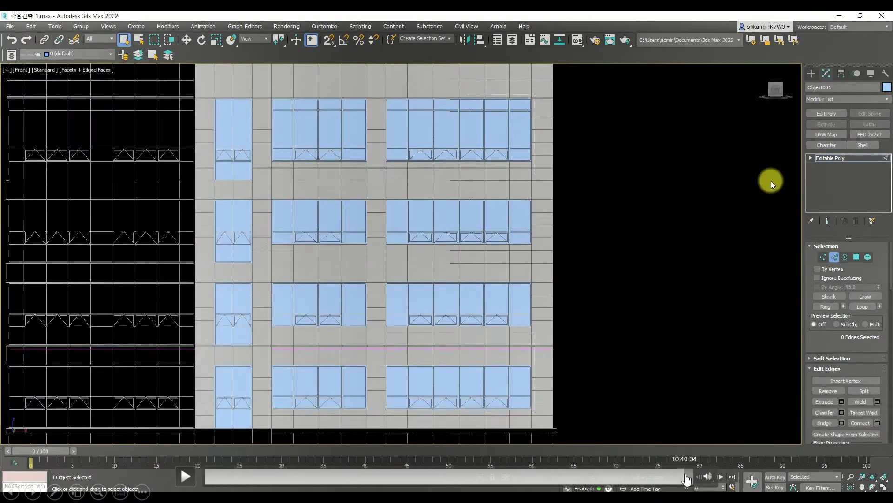
{"action": "key", "text": "space"}
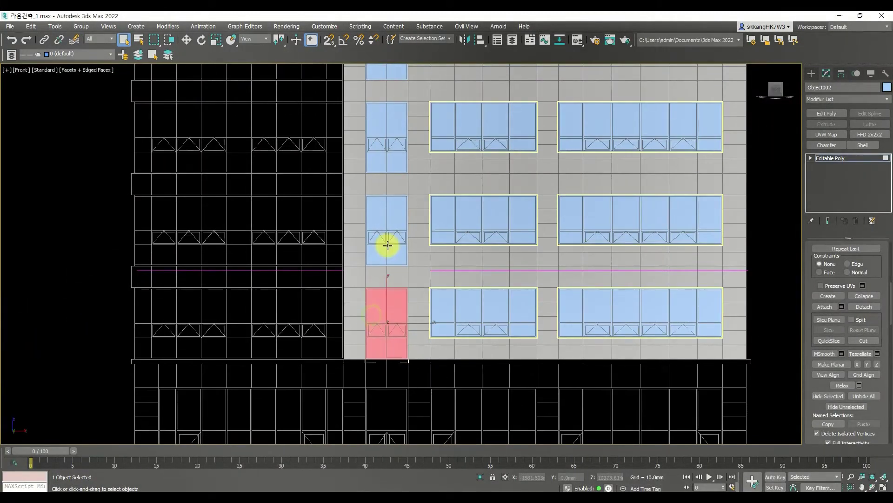
Step: Detach the lowest narrow window polygon from the narrow window mesh as a separate object
{"action": "left_click", "coordinate": [388, 246]}
{"action": "left_click", "coordinate": [381, 145]}
{"action": "left_click", "coordinate": [389, 93]}
{"action": "left_click", "coordinate": [397, 329]}
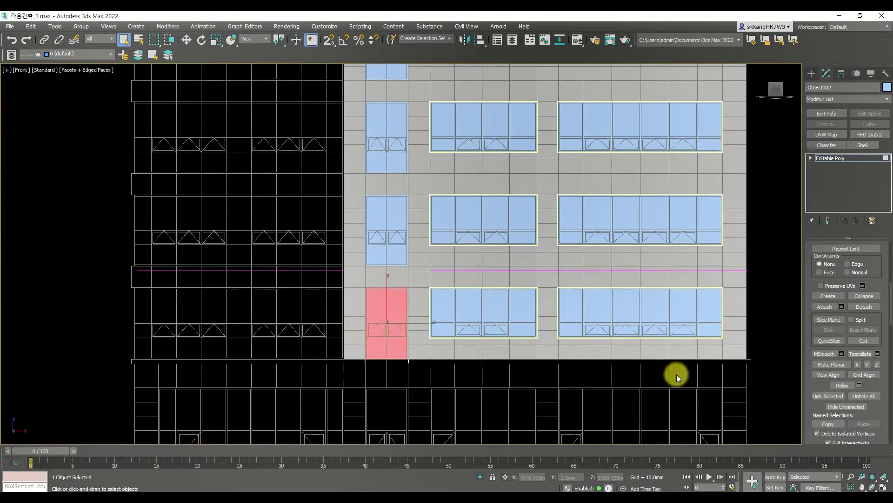
{"action": "left_click", "coordinate": [862, 306]}
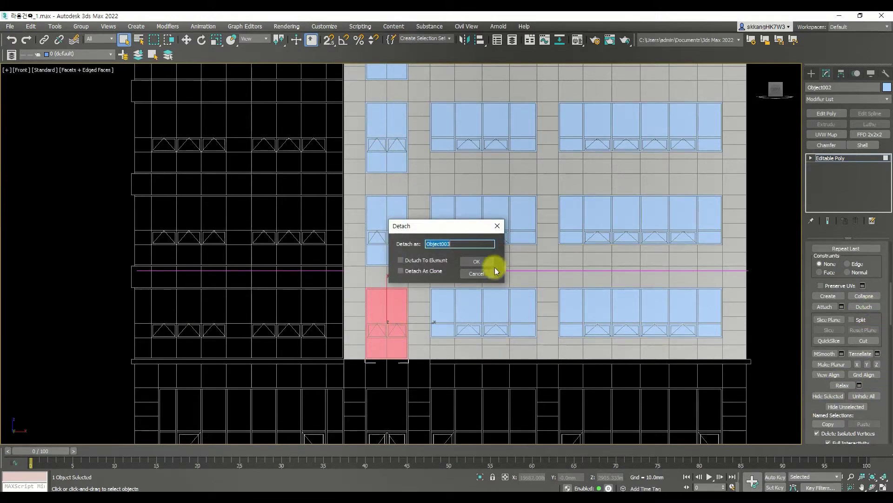
{"action": "left_click", "coordinate": [479, 260]}
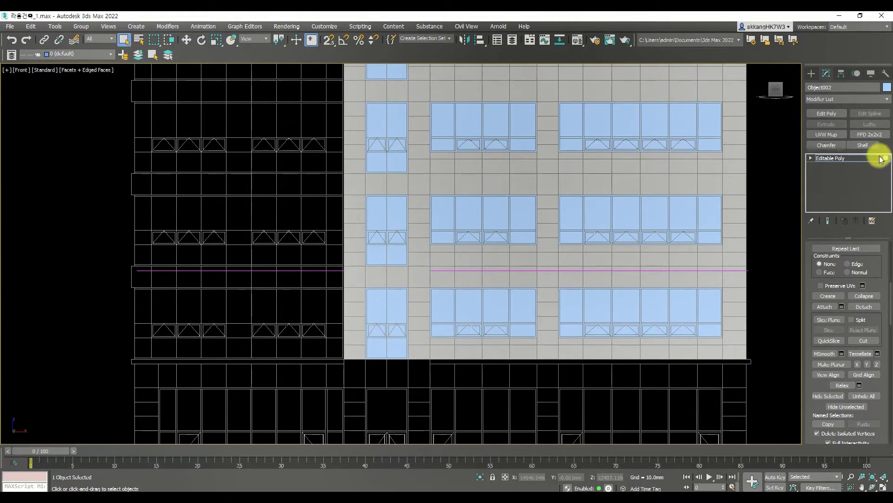
Step: Invert the selection around the detached narrow window and group the other three facade objects under the name 전면벽
{"action": "left_click", "coordinate": [837, 158]}
{"action": "left_click", "coordinate": [393, 328]}
{"action": "key", "text": "ctrl+i"}
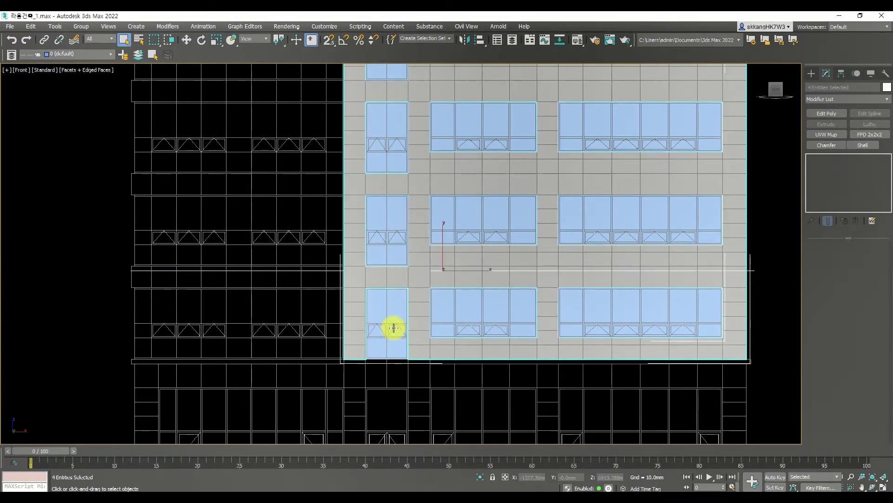
{"action": "scroll", "coordinate": [394, 328], "scroll_direction": "down", "scroll_amount": 5}
{"action": "middle_click_drag", "start_coordinate": [331, 315], "coordinate": [279, 365], "text": "alt"}
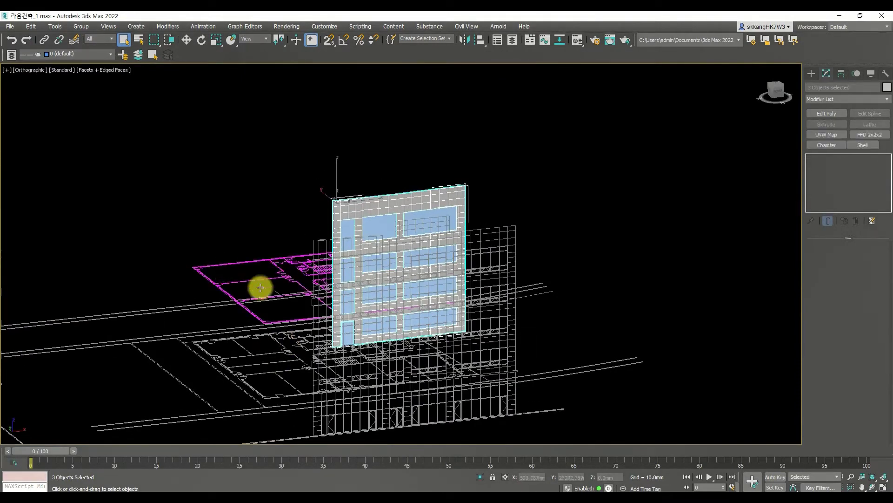
{"action": "left_click", "coordinate": [81, 26]}
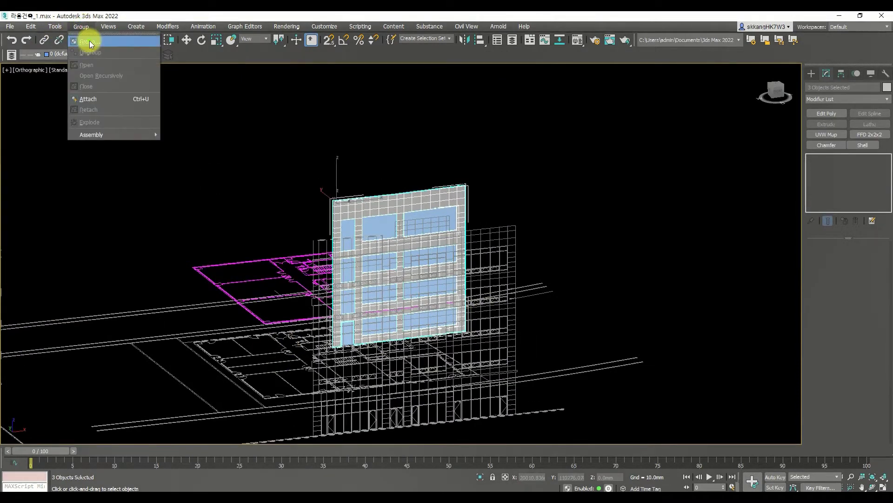
{"action": "left_click", "coordinate": [90, 35]}
{"action": "type", "text": "wjs"}
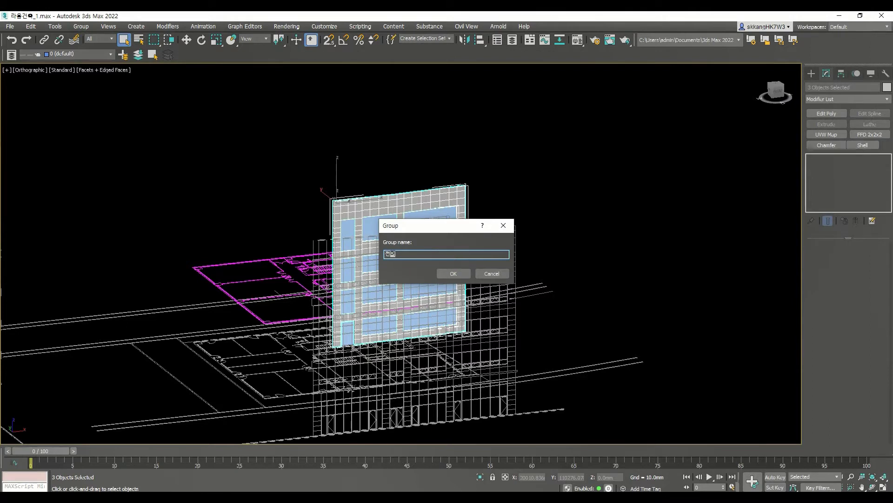
{"action": "type", "text": "ausqur"}
{"action": "key", "text": "Return"}
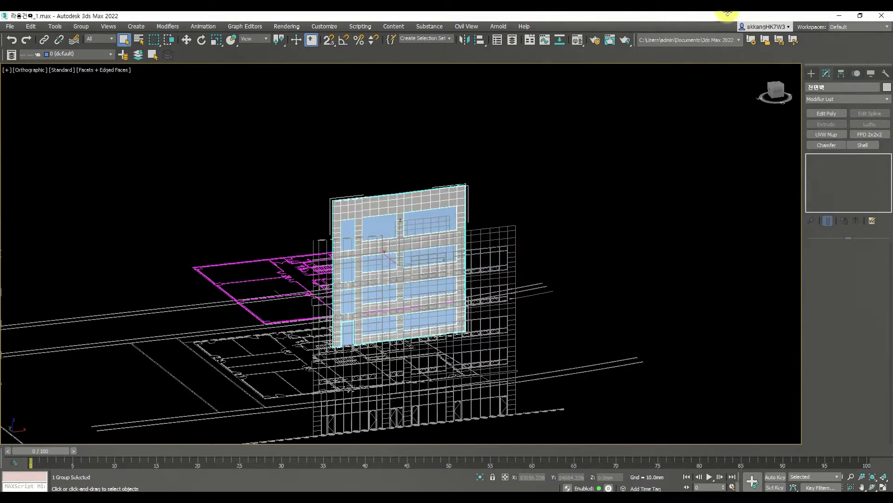
Step: Hide the grouped front wall, then hide the magenta floor plan linework
{"action": "left_click", "coordinate": [871, 74]}
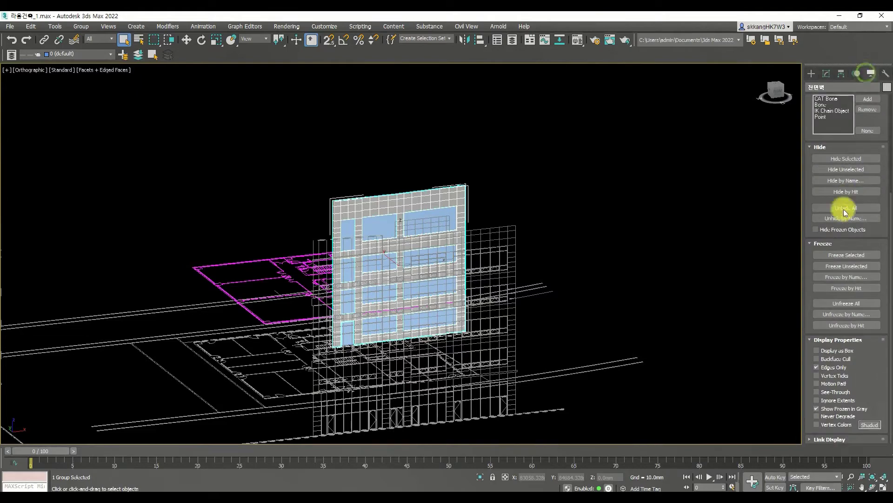
{"action": "left_click", "coordinate": [854, 160]}
{"action": "scroll", "coordinate": [345, 332], "scroll_direction": "up", "scroll_amount": 5}
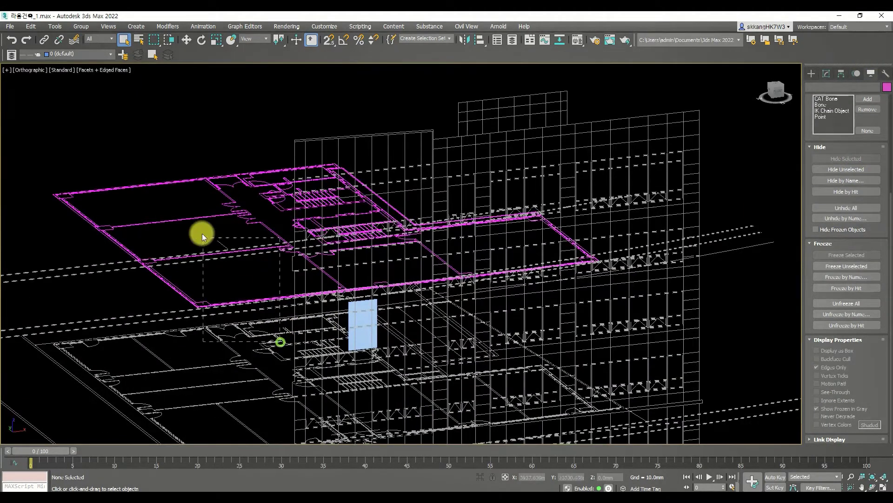
{"action": "left_click", "coordinate": [198, 227]}
{"action": "left_click", "coordinate": [848, 159]}
Step: Select the detached narrow window panel and pick its outer border at border level in the front view
{"action": "left_click", "coordinate": [370, 325]}
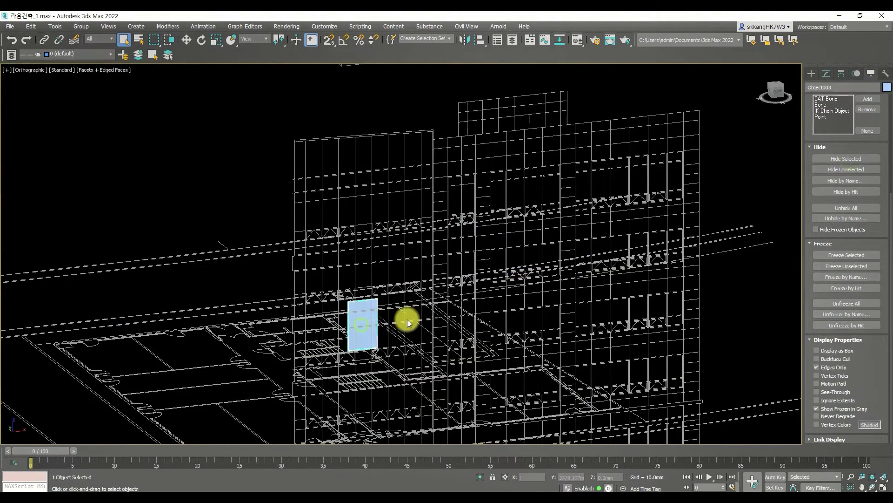
{"action": "key", "text": "ctrl+alt+z"}
{"action": "left_click", "coordinate": [778, 96]}
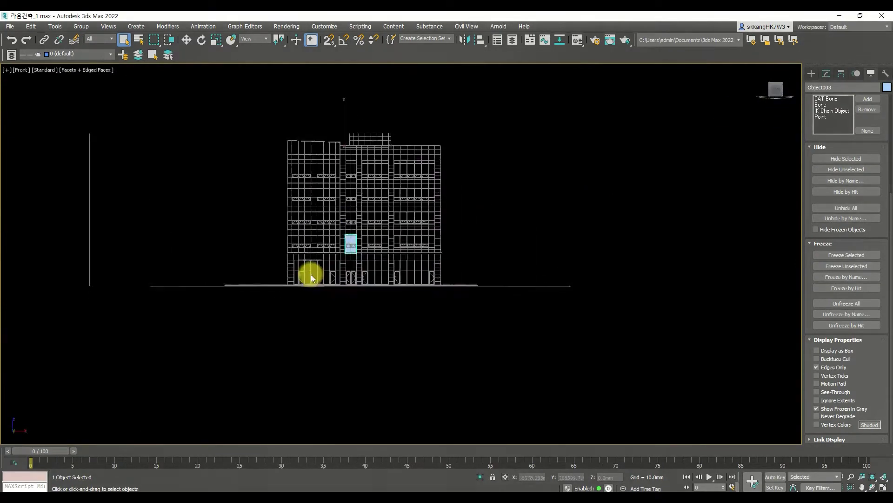
{"action": "scroll", "coordinate": [516, 236], "scroll_direction": "up", "scroll_amount": 8}
{"action": "scroll", "coordinate": [546, 319], "scroll_direction": "down", "scroll_amount": 3}
{"action": "middle_click_drag", "start_coordinate": [546, 319], "coordinate": [590, 386]}
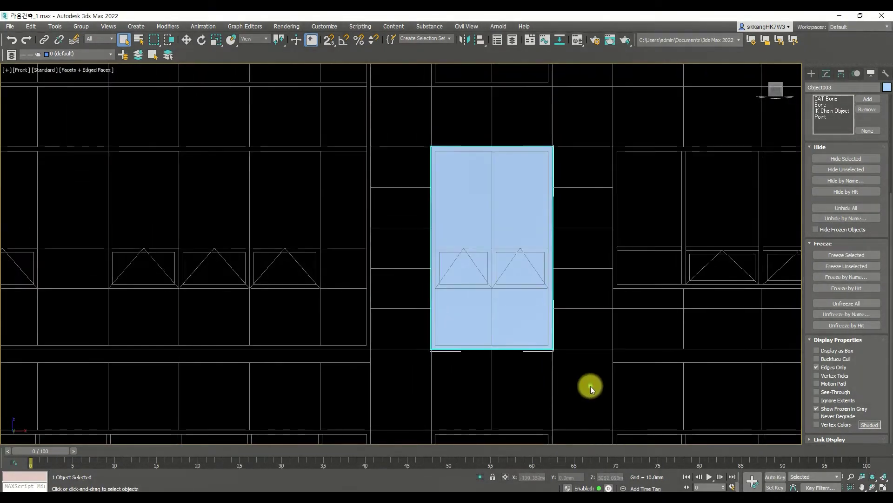
{"action": "left_click", "coordinate": [824, 74]}
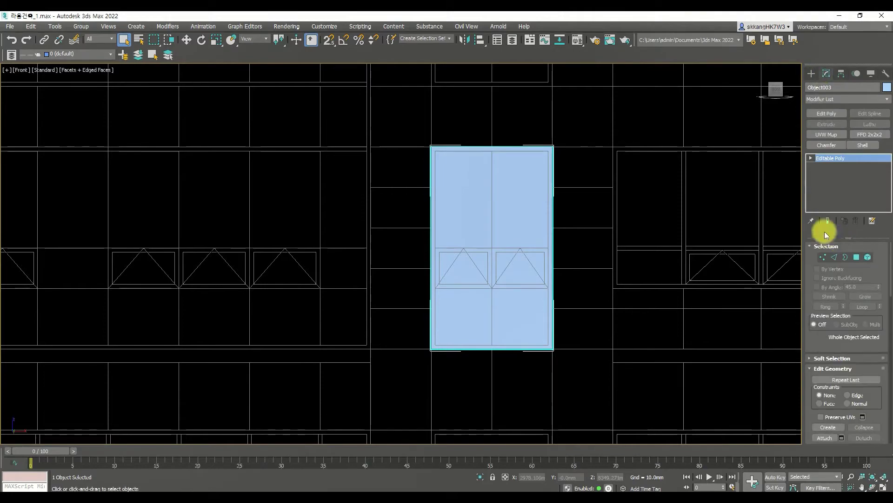
{"action": "left_click", "coordinate": [846, 257]}
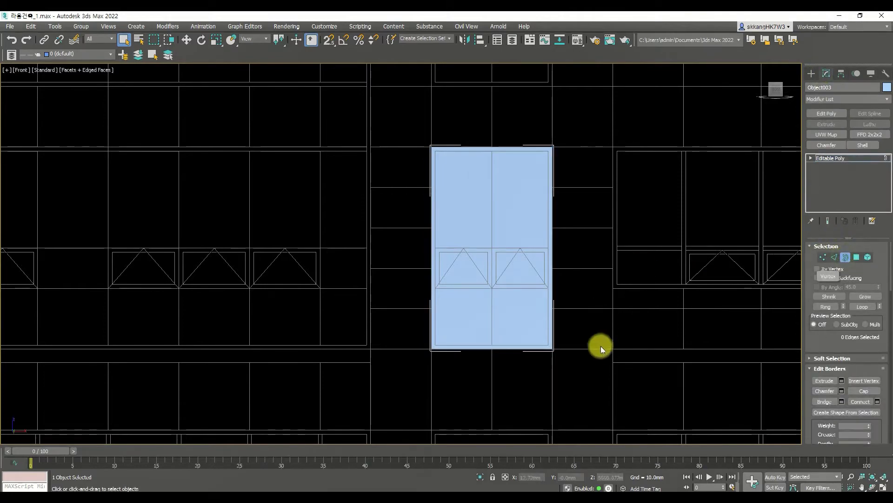
{"action": "middle_click_drag", "start_coordinate": [498, 205], "coordinate": [562, 307], "text": "alt"}
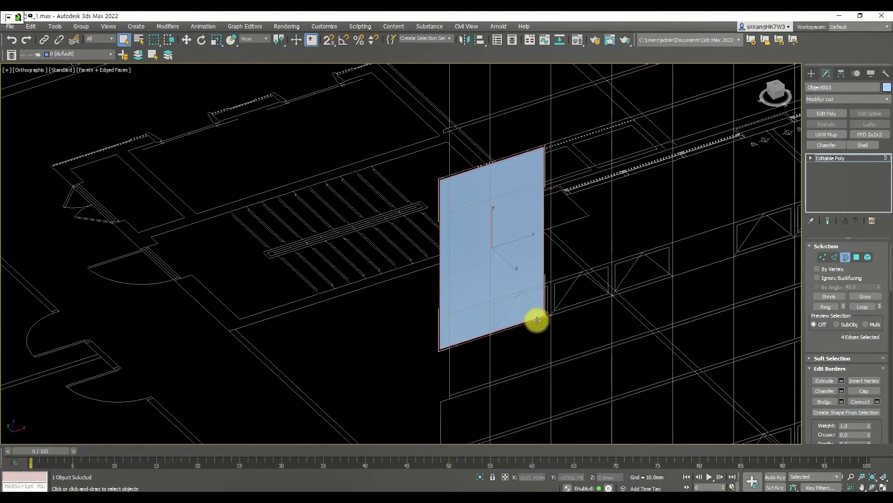
{"action": "key", "text": "f"}
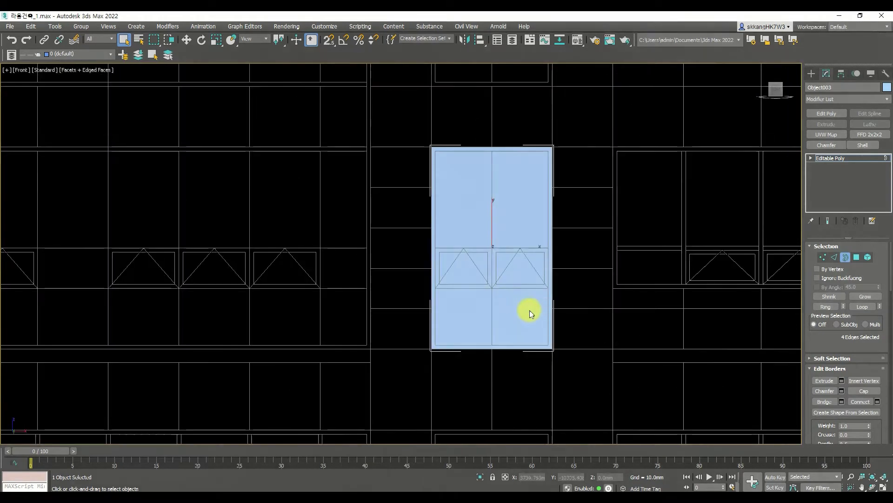
Step: Chamfer the window's selected outer border with the Tri type and an amount of 50 mm to outline the frame
{"action": "scroll", "coordinate": [504, 344], "scroll_direction": "up", "scroll_amount": 3}
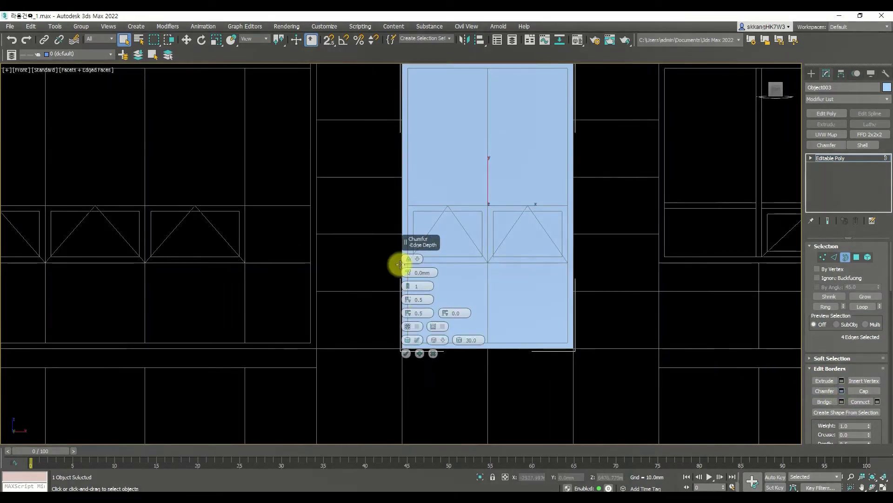
{"action": "left_click", "coordinate": [416, 259]}
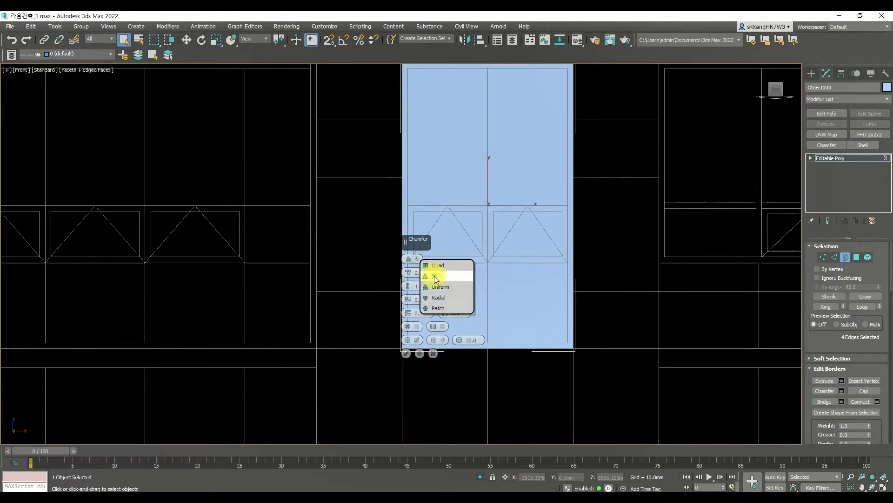
{"action": "left_click", "coordinate": [435, 277]}
{"action": "left_click", "coordinate": [408, 291]}
{"action": "mouse_move", "coordinate": [409, 277]}
{"action": "left_mouse_down"}
{"action": "mouse_move", "coordinate": [409, 261]}
{"action": "mouse_move", "coordinate": [413, 269]}
{"action": "left_mouse_up"}
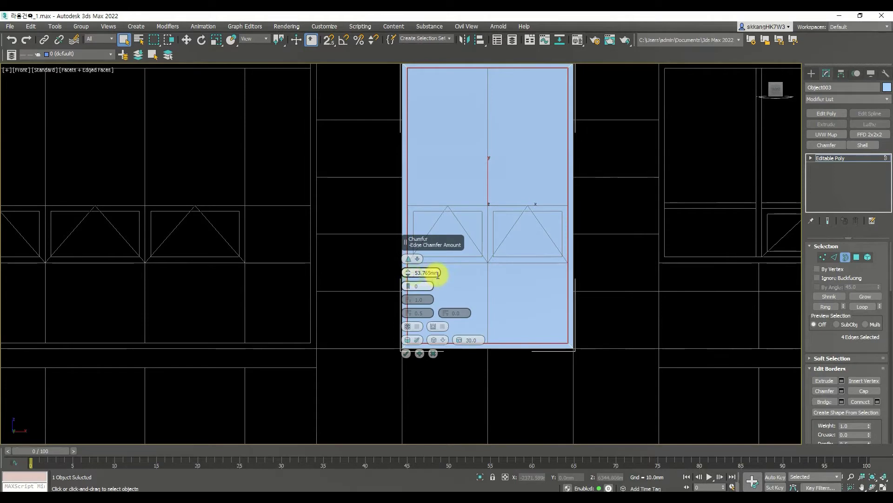
{"action": "left_click_drag", "start_coordinate": [413, 269], "coordinate": [446, 273]}
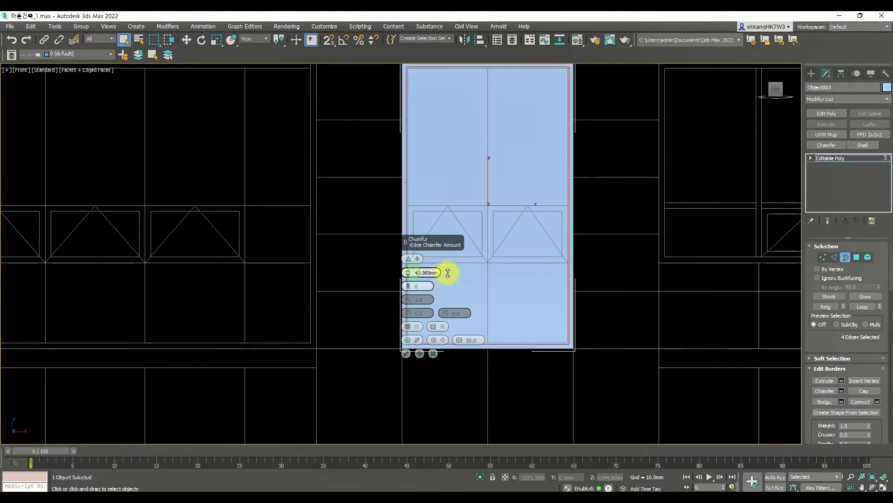
{"action": "double_click", "coordinate": [415, 273]}
{"action": "type", "text": "50"}
{"action": "key", "text": "Return"}
{"action": "left_click", "coordinate": [405, 354]}
Step: Extrude the window's inner polygon inward so the glass is recessed behind the frame
{"action": "middle_click_drag", "start_coordinate": [404, 354], "coordinate": [745, 326], "text": "alt"}
{"action": "left_click", "coordinate": [857, 257]}
{"action": "left_click", "coordinate": [519, 299]}
{"action": "middle_click_drag", "start_coordinate": [518, 300], "coordinate": [569, 303], "text": "alt"}
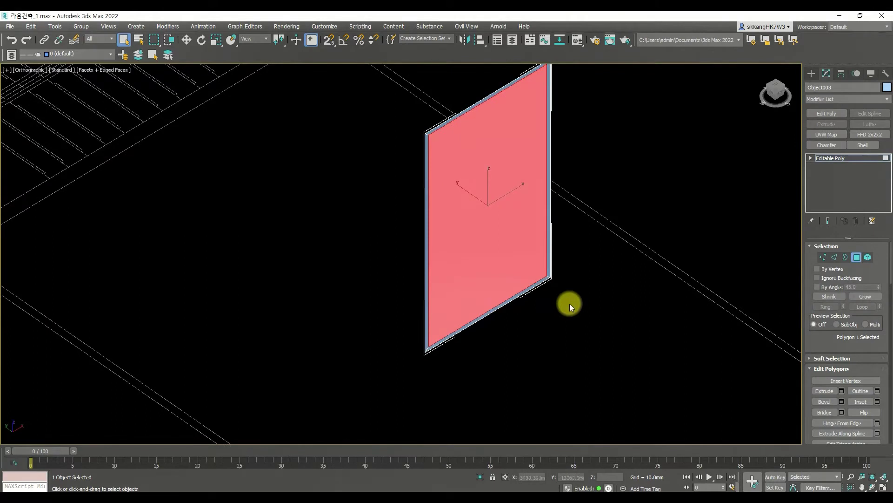
{"action": "left_click", "coordinate": [823, 391]}
{"action": "scroll", "coordinate": [495, 288], "scroll_direction": "up", "scroll_amount": 5}
{"action": "left_click_drag", "start_coordinate": [522, 304], "coordinate": [518, 303]}
{"action": "left_click", "coordinate": [580, 313]}
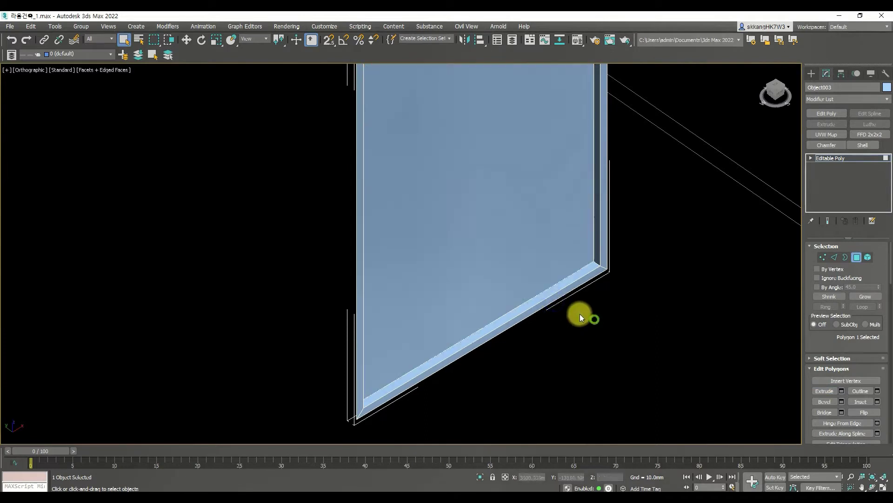
Step: Select every window polygon except the glass and detach these frame faces as a separate object
{"action": "left_click", "coordinate": [521, 260]}
{"action": "key", "text": "ctrl+i"}
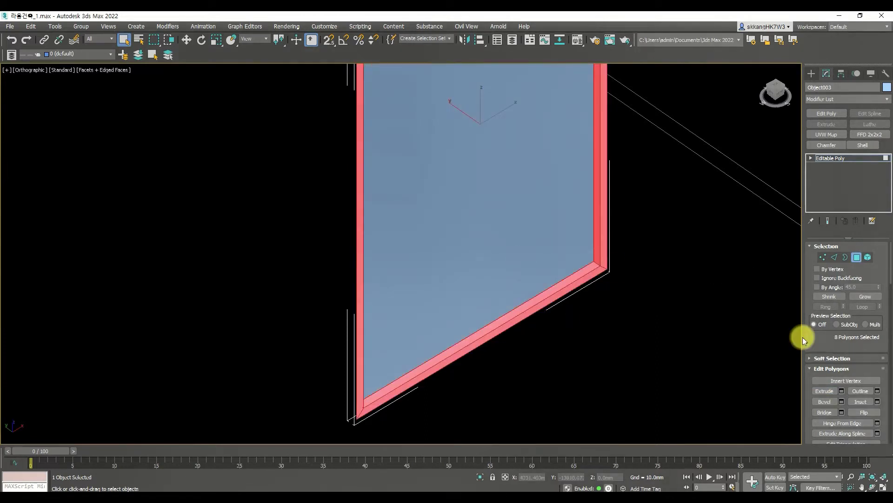
{"action": "scroll", "coordinate": [875, 361], "scroll_direction": "down", "scroll_amount": 5}
{"action": "scroll", "coordinate": [881, 366], "scroll_direction": "down", "scroll_amount": 2}
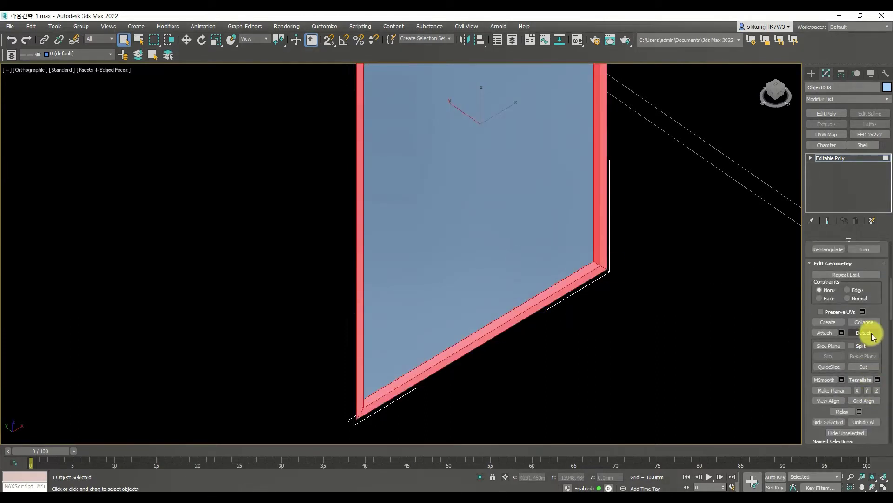
{"action": "left_click", "coordinate": [866, 332]}
{"action": "key", "text": "Return"}
Step: Return to the front view of the narrow window and switch its editing level to edges
{"action": "scroll", "coordinate": [680, 285], "scroll_direction": "down", "scroll_amount": 5}
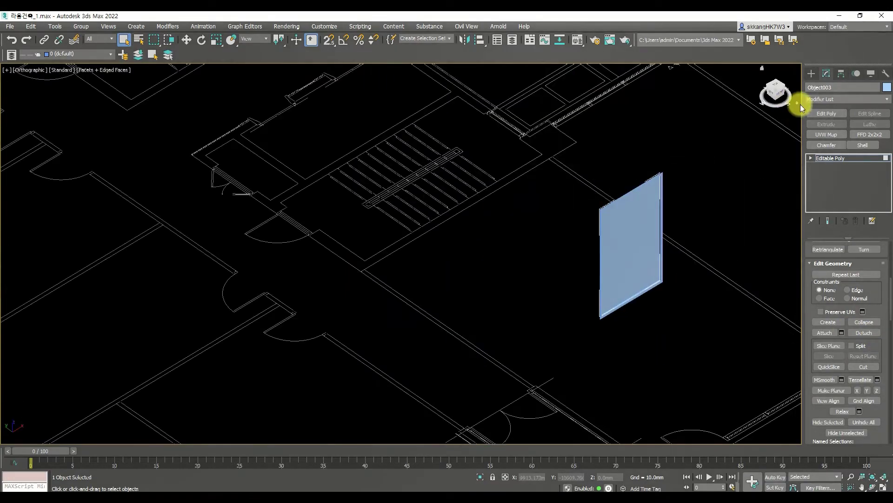
{"action": "left_click", "coordinate": [785, 91]}
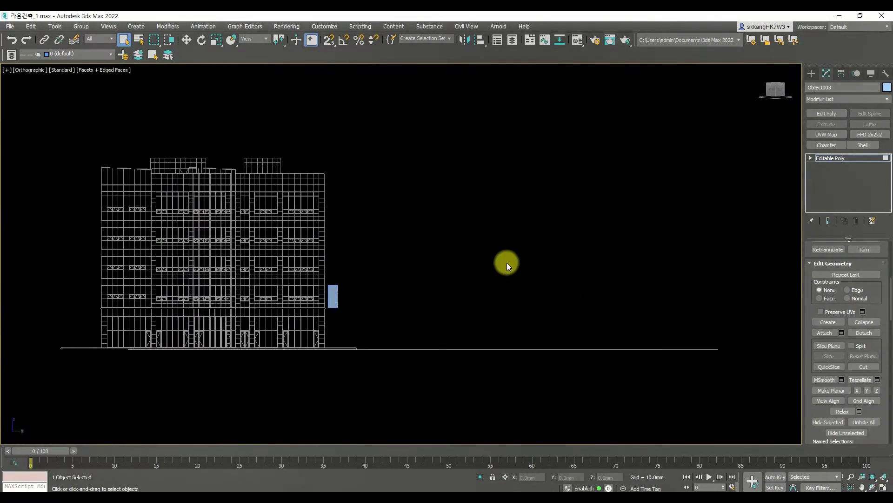
{"action": "middle_click_drag", "start_coordinate": [302, 310], "coordinate": [321, 302], "text": "alt"}
{"action": "scroll", "coordinate": [321, 303], "scroll_direction": "up", "scroll_amount": 6}
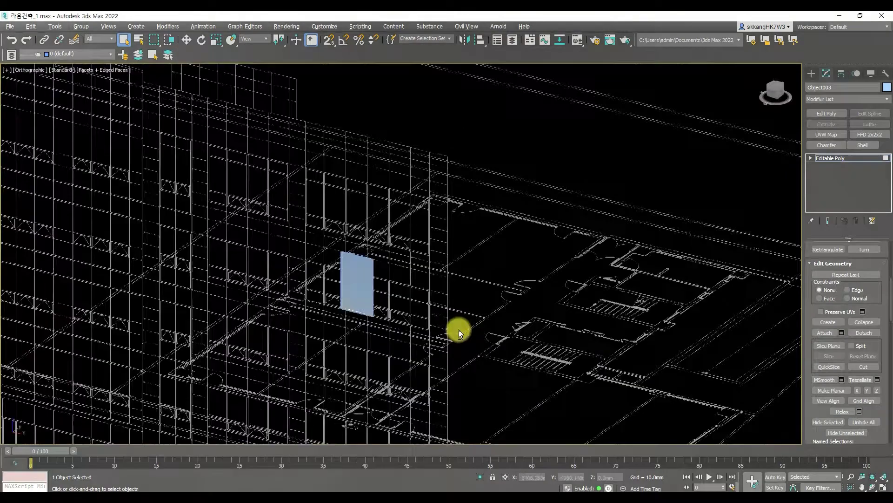
{"action": "left_click", "coordinate": [782, 98]}
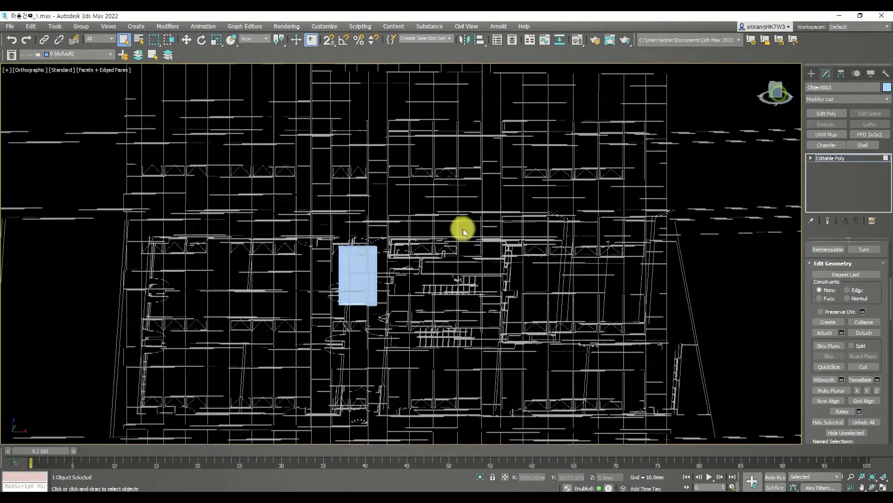
{"action": "scroll", "coordinate": [370, 236], "scroll_direction": "up", "scroll_amount": 5}
{"action": "left_click", "coordinate": [399, 299]}
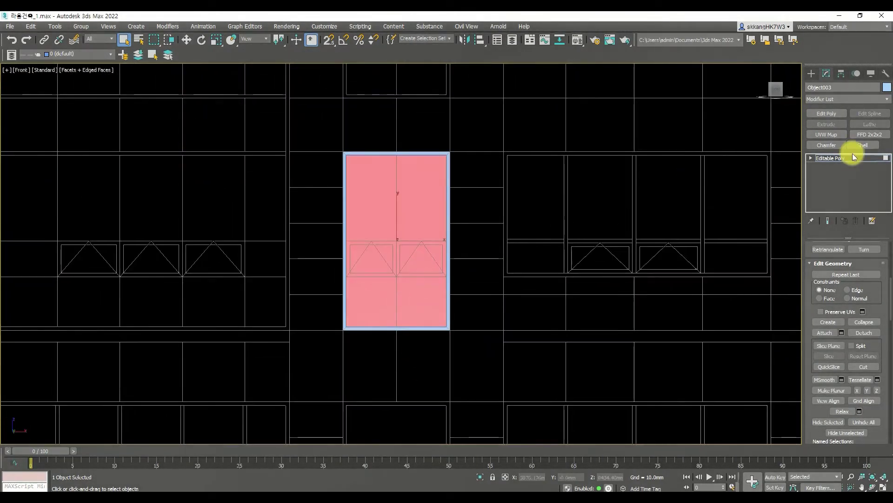
{"action": "left_click", "coordinate": [812, 159]}
{"action": "left_click", "coordinate": [826, 174]}
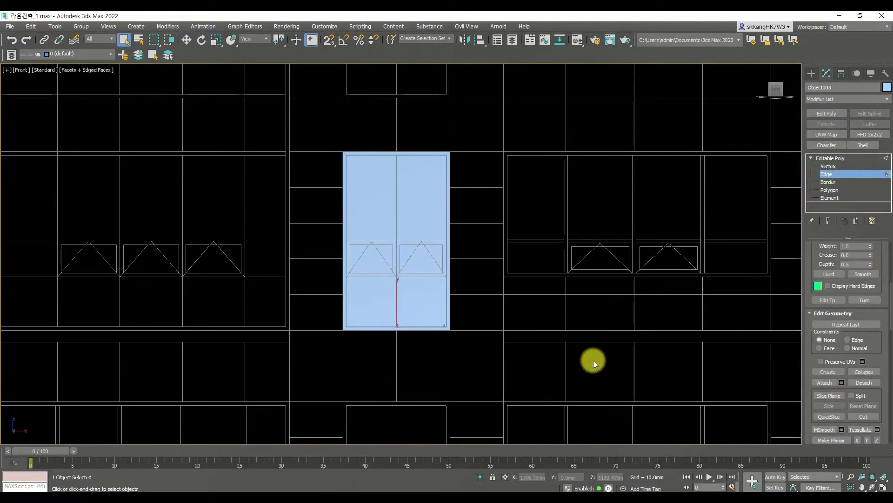
{"action": "scroll", "coordinate": [836, 265], "scroll_direction": "up", "scroll_amount": 2}
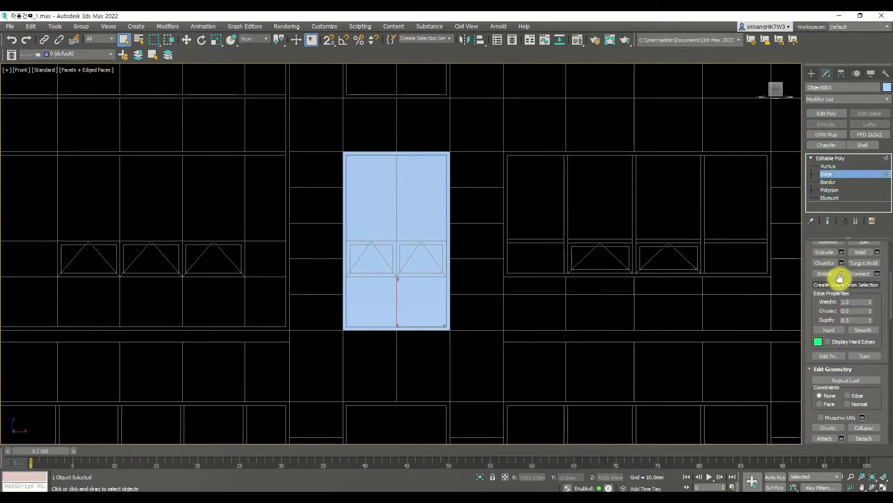
{"action": "left_click", "coordinate": [305, 280]}
{"action": "scroll", "coordinate": [373, 271], "scroll_direction": "up", "scroll_amount": 2}
{"action": "left_click_drag", "start_coordinate": [567, 264], "coordinate": [205, 254]}
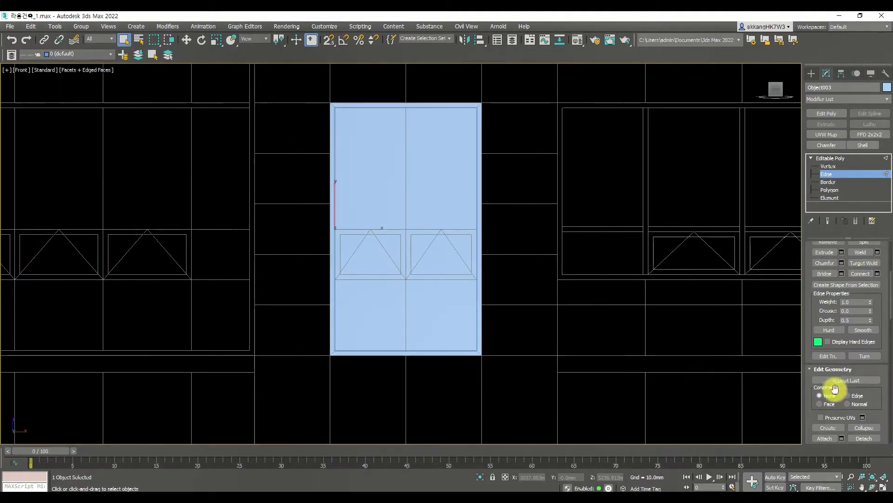
{"action": "middle_click_drag", "start_coordinate": [658, 279], "coordinate": [610, 299], "text": "alt"}
{"action": "key", "text": "f"}
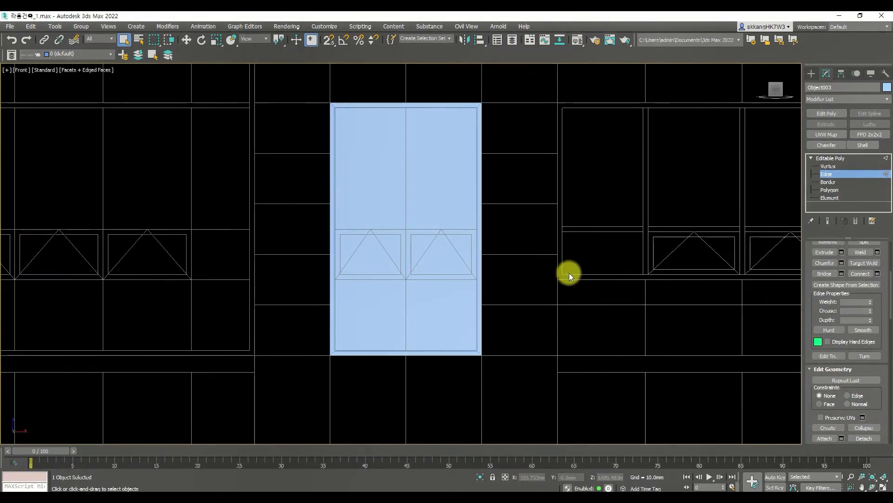
Step: Connect the top and bottom edges of the glass with one vertical centre edge
{"action": "middle_click_drag", "start_coordinate": [564, 272], "coordinate": [482, 328], "text": "alt"}
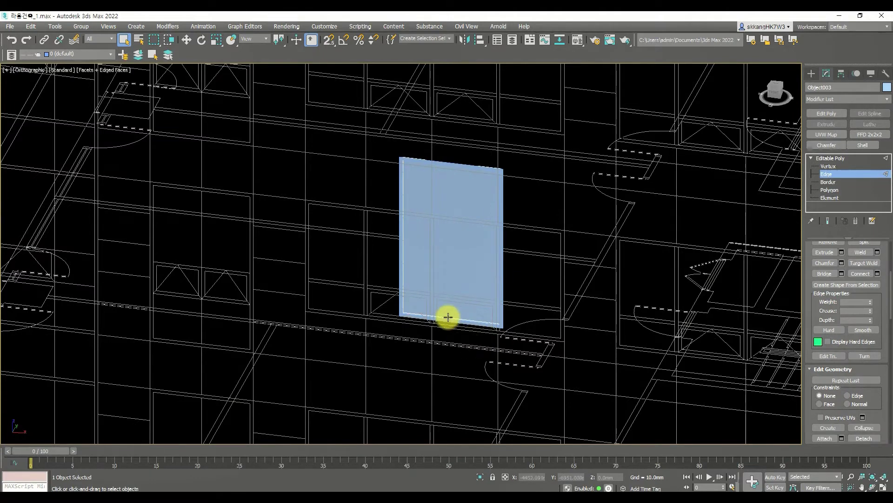
{"action": "middle_click_drag", "start_coordinate": [447, 304], "coordinate": [463, 223], "text": "alt"}
{"action": "scroll", "coordinate": [442, 142], "scroll_direction": "up", "scroll_amount": 3}
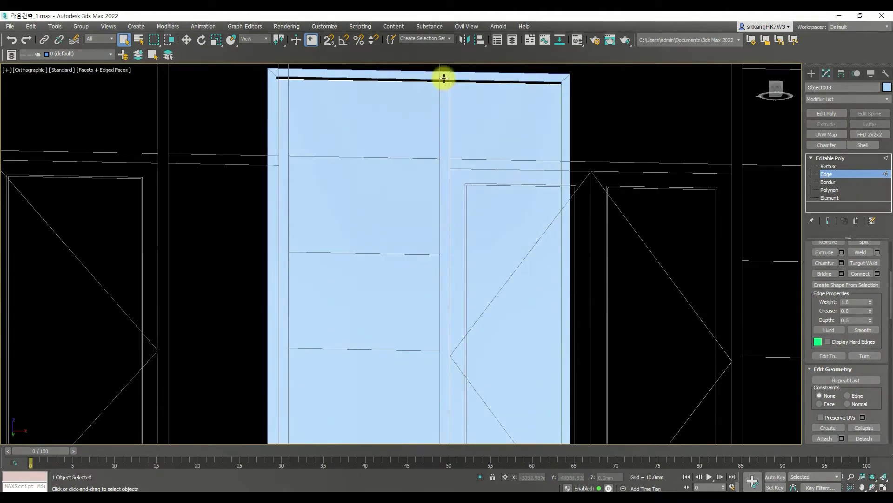
{"action": "middle_click_drag", "start_coordinate": [454, 113], "coordinate": [472, 125], "text": "alt"}
{"action": "middle_click_drag", "start_coordinate": [509, 356], "coordinate": [495, 436], "text": "alt"}
{"action": "left_click", "coordinate": [857, 274]}
Step: Select the vertical side edges and the centre edge of the narrow window's glass
{"action": "scroll", "coordinate": [520, 352], "scroll_direction": "down", "scroll_amount": 3}
{"action": "middle_click_drag", "start_coordinate": [520, 351], "coordinate": [494, 329], "text": "alt"}
{"action": "left_click_drag", "start_coordinate": [574, 329], "coordinate": [311, 274]}
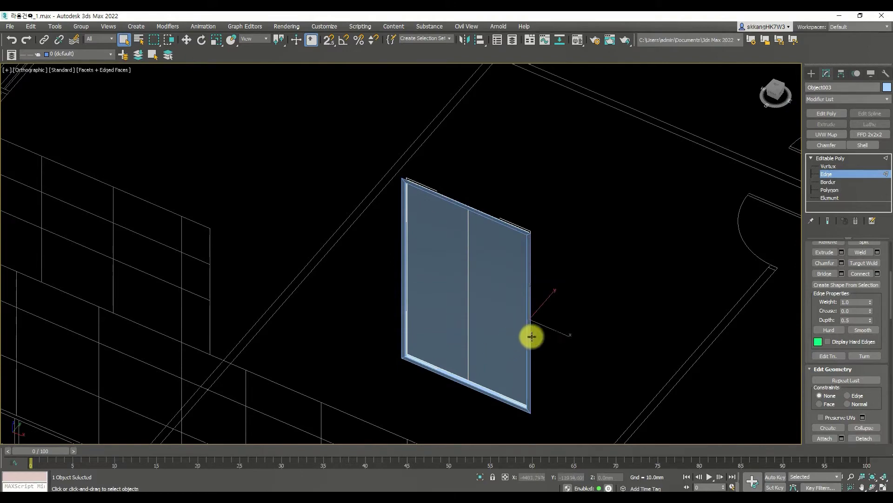
{"action": "left_click_drag", "start_coordinate": [389, 295], "coordinate": [390, 295]}
{"action": "middle_click_drag", "start_coordinate": [420, 295], "coordinate": [513, 316], "text": "alt"}
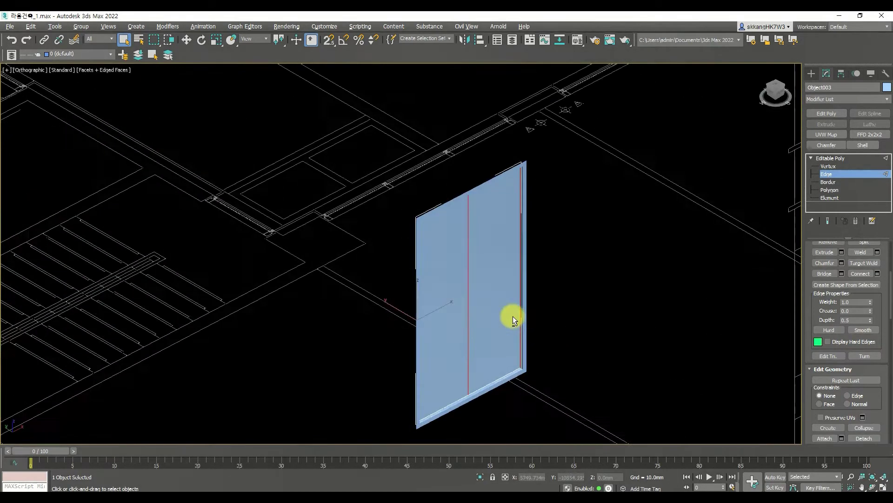
{"action": "left_click_drag", "start_coordinate": [578, 294], "coordinate": [329, 293]}
{"action": "middle_click_drag", "start_coordinate": [530, 316], "coordinate": [456, 325], "text": "alt"}
{"action": "left_click", "coordinate": [287, 474]}
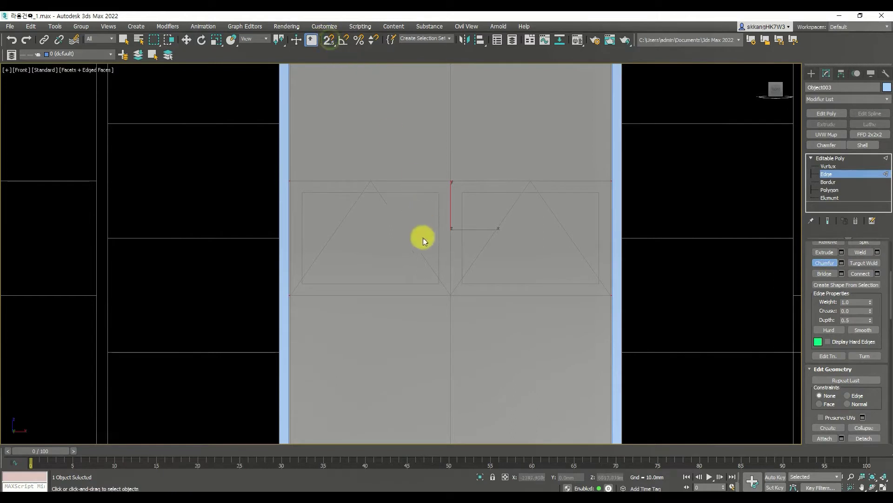
Step: Select the horizontal dividing edges of the narrow window's glass and chamfer them to form mullion strips
{"action": "left_click_drag", "start_coordinate": [458, 300], "coordinate": [458, 294]}
{"action": "right_click", "coordinate": [548, 329]}
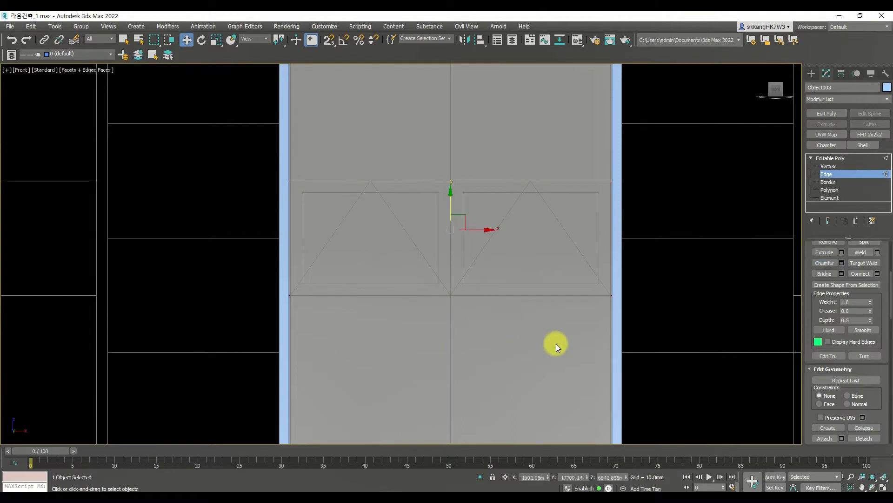
{"action": "left_click", "coordinate": [473, 295]}
{"action": "left_click", "coordinate": [431, 294], "text": "ctrl"}
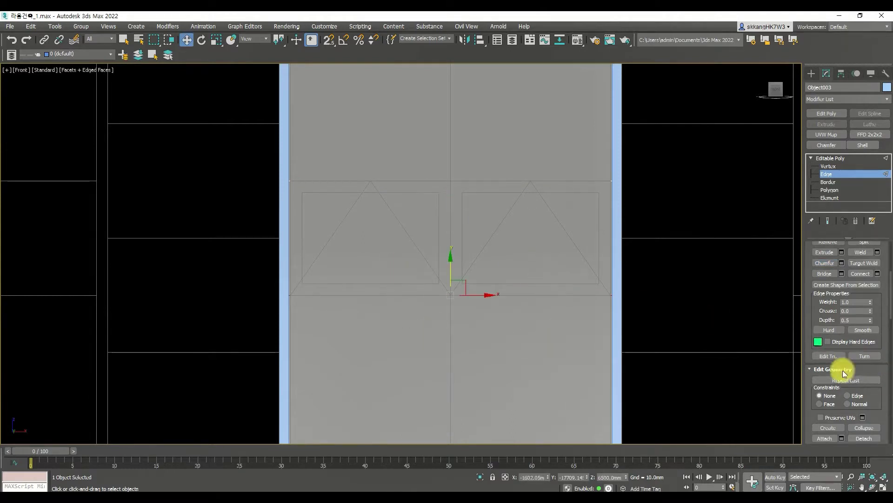
{"action": "left_click", "coordinate": [827, 268]}
{"action": "left_click_drag", "start_coordinate": [568, 293], "coordinate": [627, 303]}
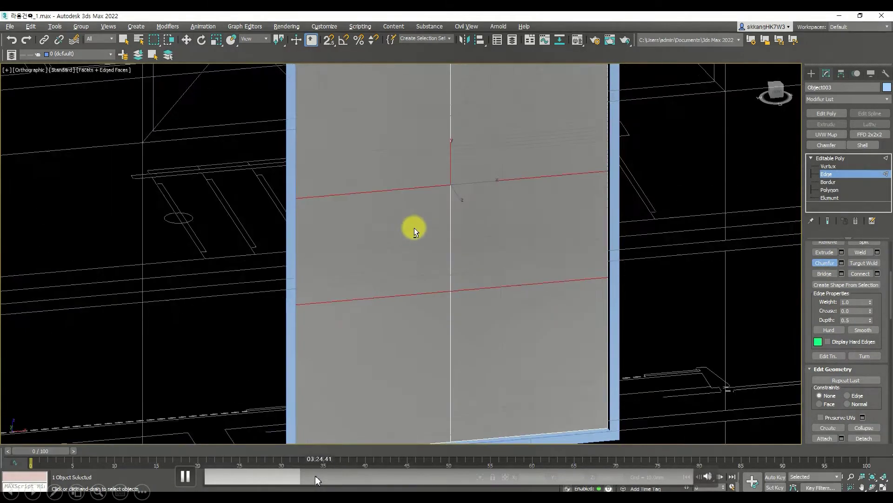
{"action": "key", "text": "space"}
{"action": "left_click", "coordinate": [327, 476]}
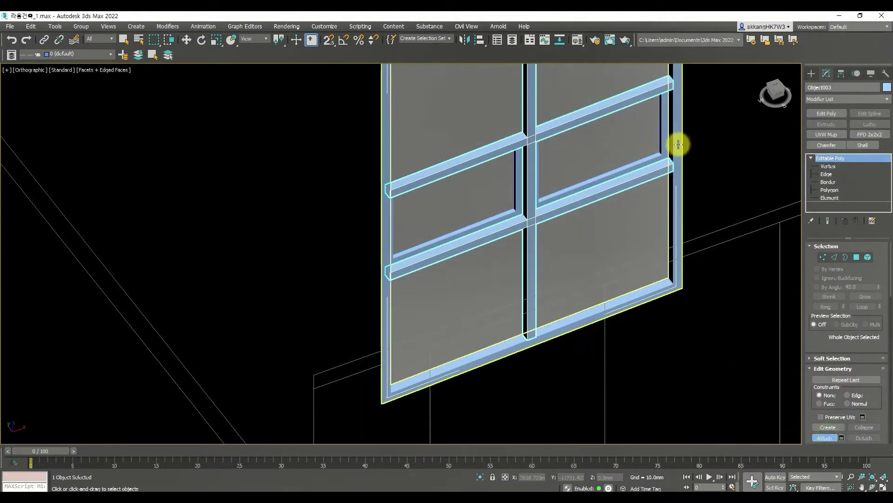
Step: Finish attaching the frame pieces and change the glass object's colour to green
{"action": "scroll", "coordinate": [691, 177], "scroll_direction": "down", "scroll_amount": 5}
{"action": "middle_click_drag", "start_coordinate": [691, 177], "coordinate": [647, 225]}
{"action": "key", "text": "w"}
{"action": "left_click", "coordinate": [691, 300]}
{"action": "left_click", "coordinate": [616, 243]}
{"action": "left_click", "coordinate": [604, 250]}
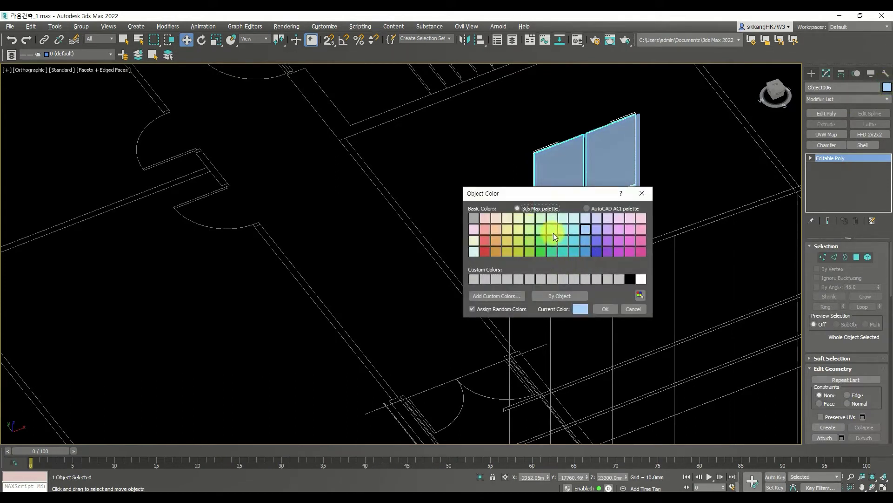
{"action": "left_click", "coordinate": [551, 230]}
{"action": "left_click", "coordinate": [605, 308]}
Step: Change the window frame object's colour to light grey
{"action": "left_click", "coordinate": [689, 239]}
{"action": "left_click", "coordinate": [639, 216]}
{"action": "left_click", "coordinate": [887, 87]}
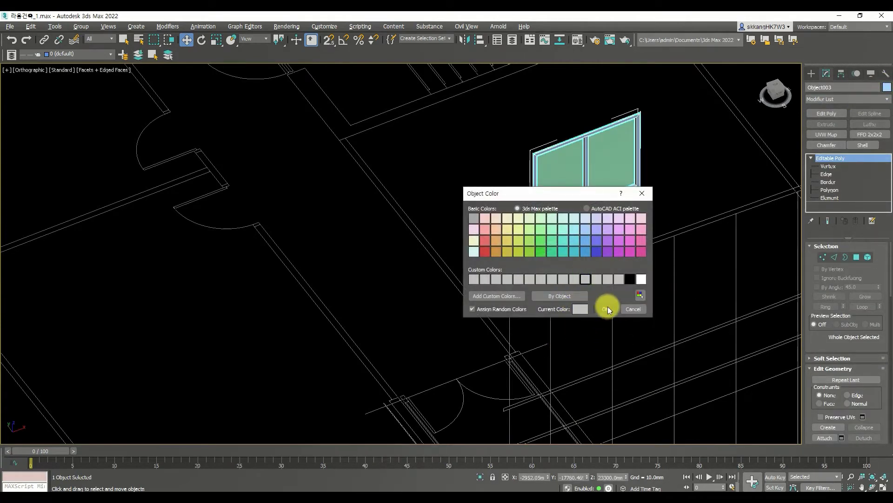
{"action": "left_click", "coordinate": [608, 308]}
{"action": "left_click", "coordinate": [669, 289]}
Step: Select the narrow window's frame and glass, start grouping them, and clear the default group name
{"action": "middle_click_drag", "start_coordinate": [685, 293], "coordinate": [633, 315], "text": "alt"}
{"action": "left_click_drag", "start_coordinate": [598, 333], "coordinate": [348, 141]}
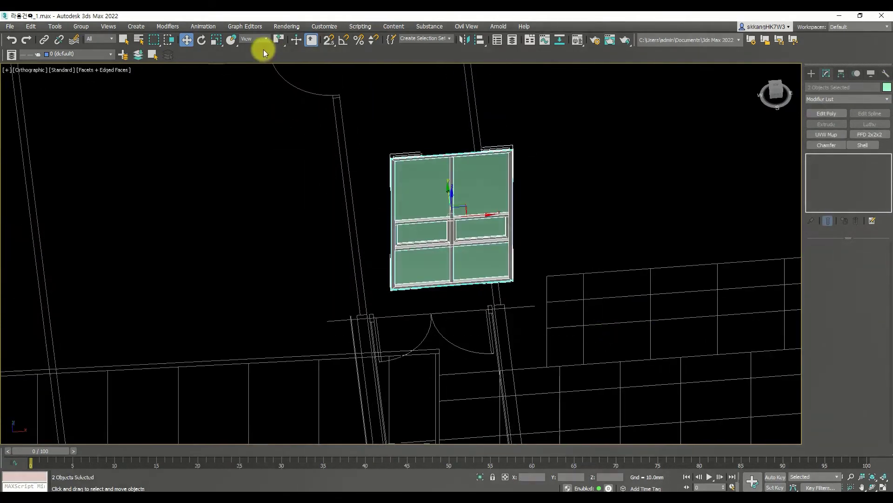
{"action": "left_click", "coordinate": [82, 27]}
{"action": "left_click", "coordinate": [95, 38]}
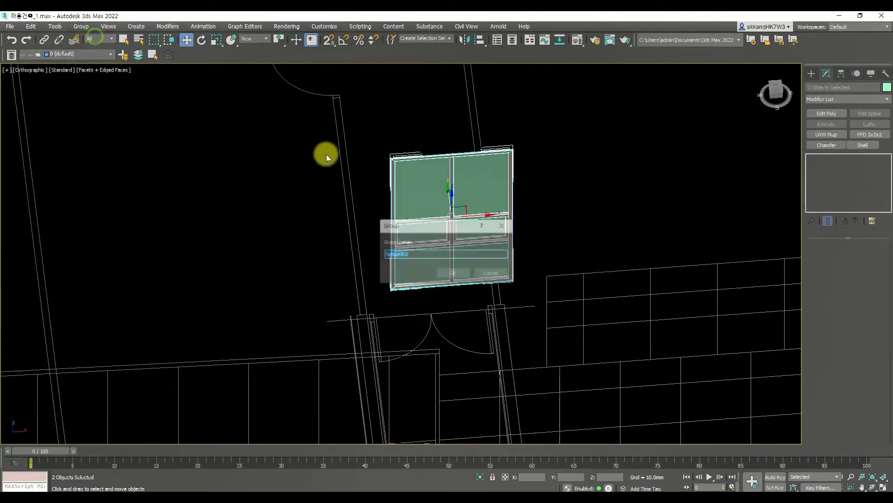
{"action": "key", "text": "BackSpace"}
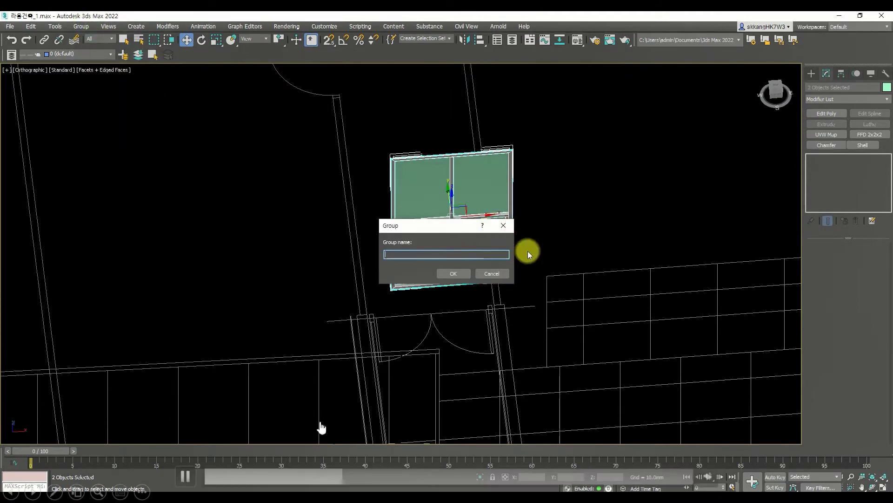
{"action": "left_click", "coordinate": [351, 479]}
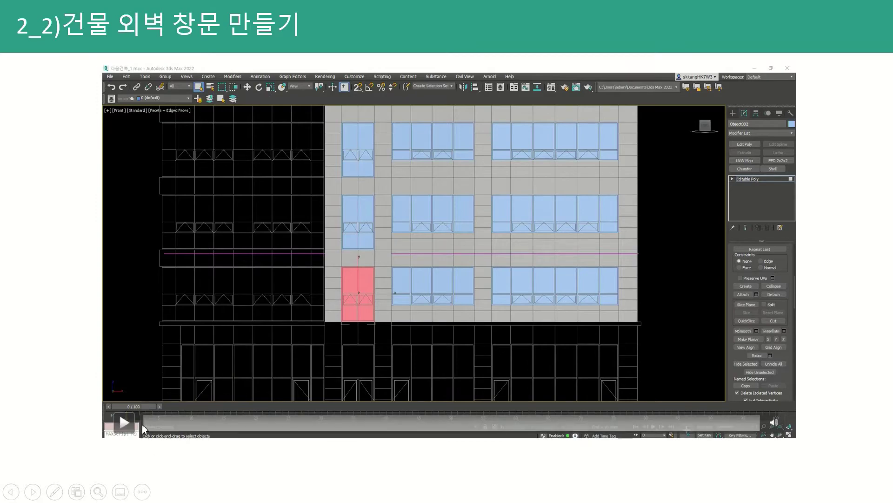
{"action": "left_click", "coordinate": [124, 422]}
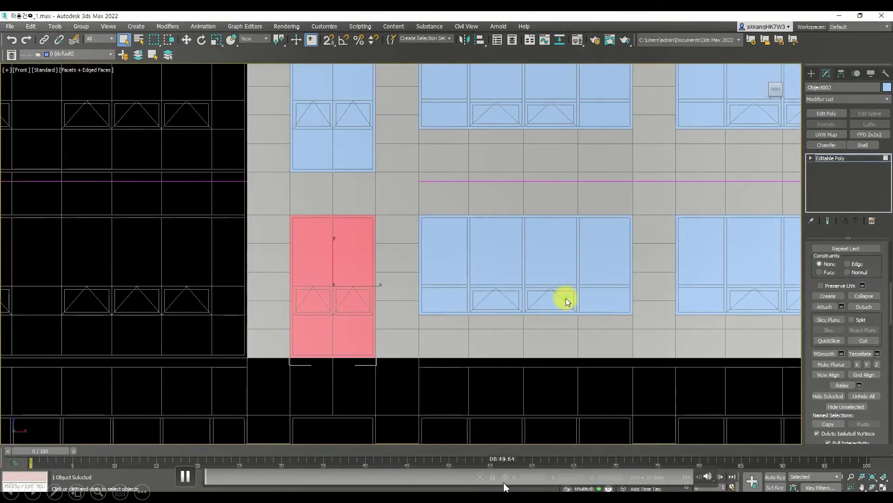
{"action": "left_click", "coordinate": [513, 480]}
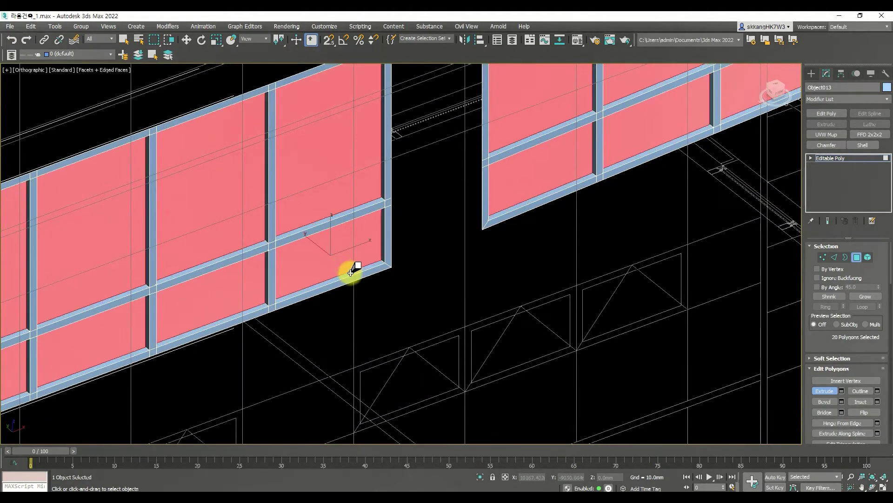
Step: Invert the glass selection on the two wide windows and detach the frame polygons as a separate object
{"action": "key", "text": "ctrl+i"}
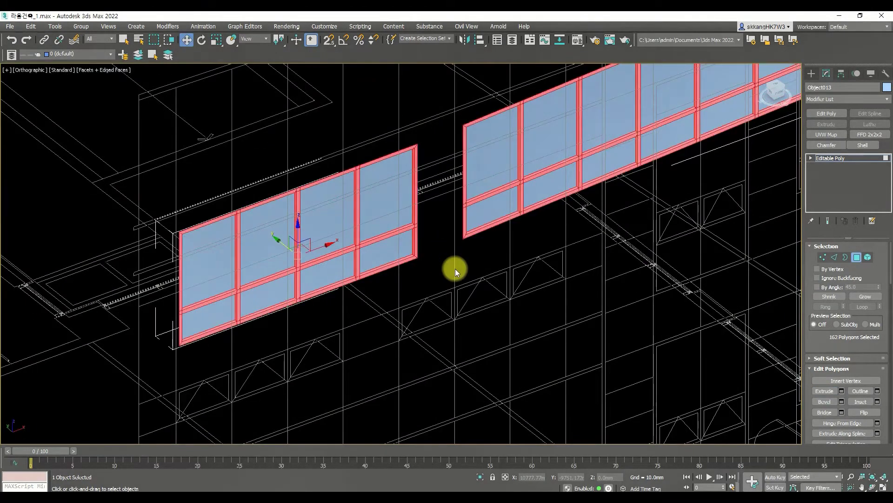
{"action": "scroll", "coordinate": [856, 345], "scroll_direction": "down", "scroll_amount": 5}
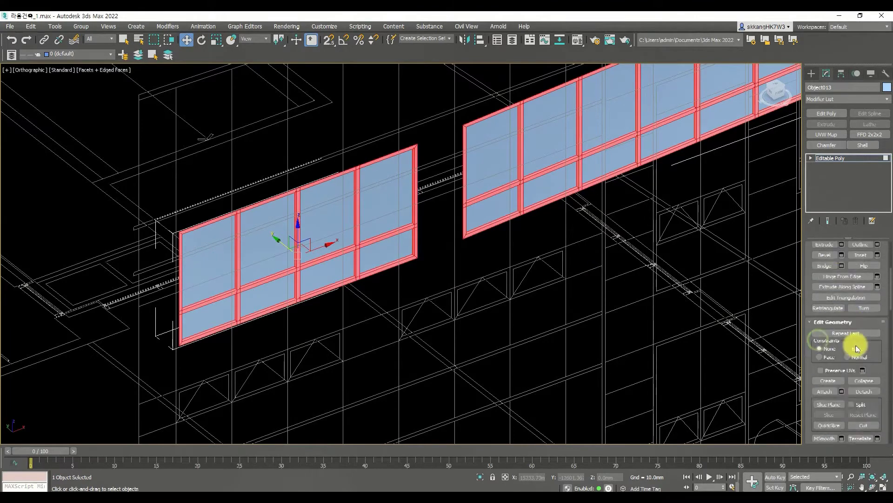
{"action": "left_click", "coordinate": [868, 335]}
{"action": "key", "text": "Return"}
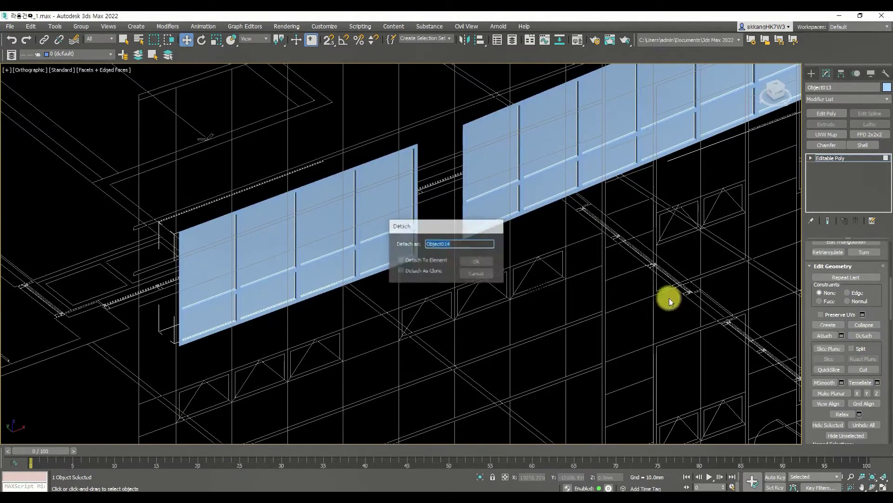
Step: In the front view, select the six lower glass panes drawn as opening sashes, four in the wider window and two in the other
{"action": "left_click", "coordinate": [781, 92]}
{"action": "scroll", "coordinate": [460, 250], "scroll_direction": "down", "scroll_amount": 5}
{"action": "scroll", "coordinate": [582, 324], "scroll_direction": "up", "scroll_amount": 4}
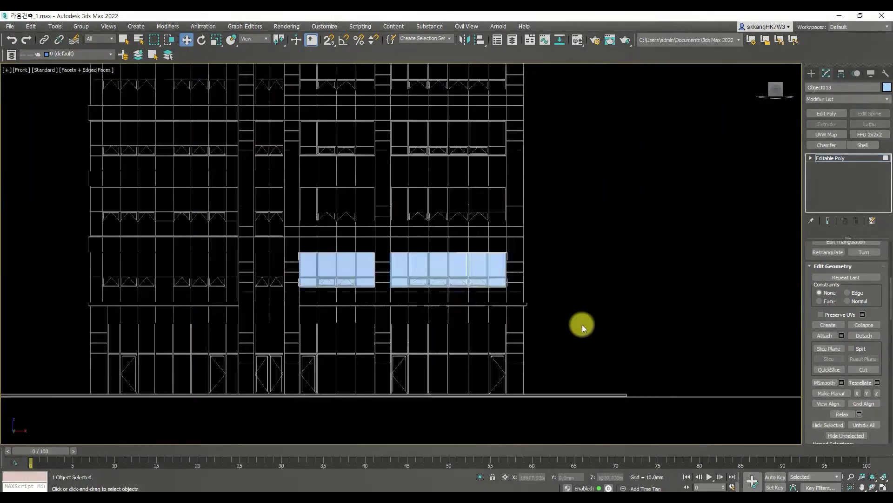
{"action": "scroll", "coordinate": [582, 325], "scroll_direction": "up", "scroll_amount": 3}
{"action": "scroll", "coordinate": [382, 274], "scroll_direction": "up", "scroll_amount": 3}
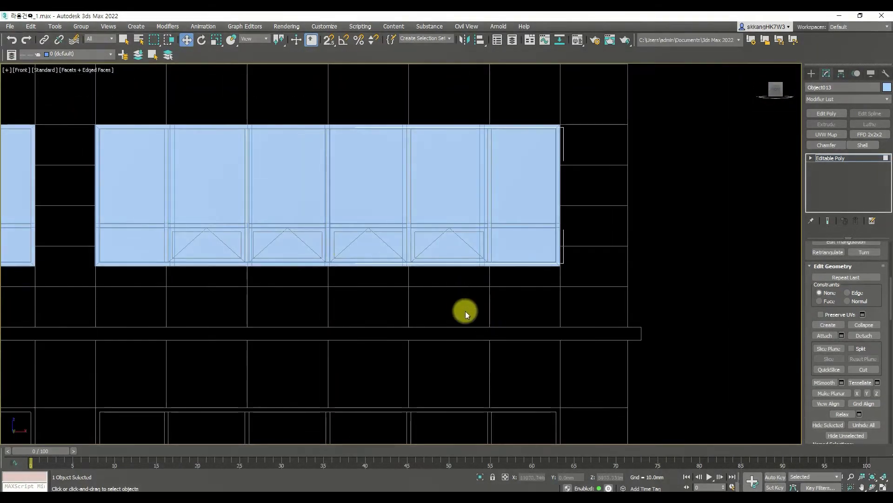
{"action": "left_click_drag", "start_coordinate": [185, 242], "coordinate": [186, 241]}
{"action": "middle_click_drag", "start_coordinate": [212, 269], "coordinate": [289, 279]}
{"action": "middle_click_drag", "start_coordinate": [36, 305], "coordinate": [395, 323]}
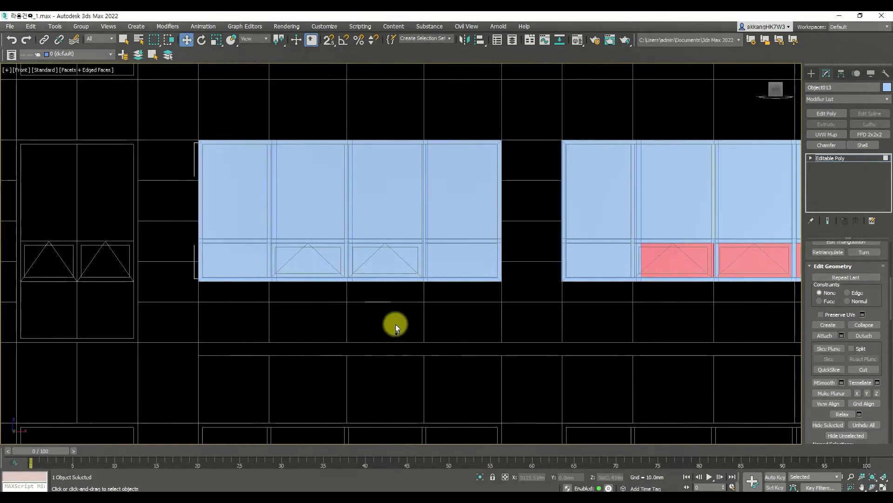
{"action": "left_click_drag", "start_coordinate": [395, 321], "coordinate": [320, 270], "text": "ctrl"}
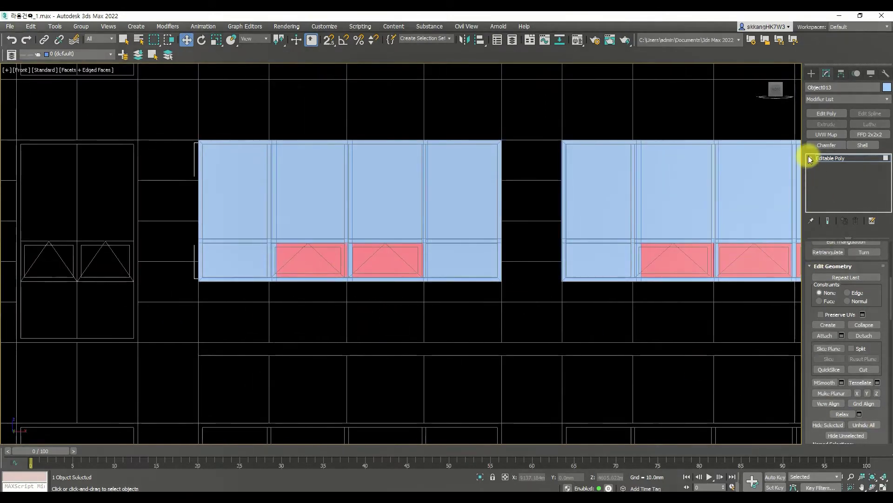
Step: Convert the six selected sash panes to a border selection and isolate the glass object
{"action": "left_click", "coordinate": [810, 159]}
{"action": "left_click", "coordinate": [827, 182]}
{"action": "middle_click_drag", "start_coordinate": [740, 305], "coordinate": [541, 314]}
{"action": "middle_click_drag", "start_coordinate": [753, 321], "coordinate": [389, 330], "text": "alt"}
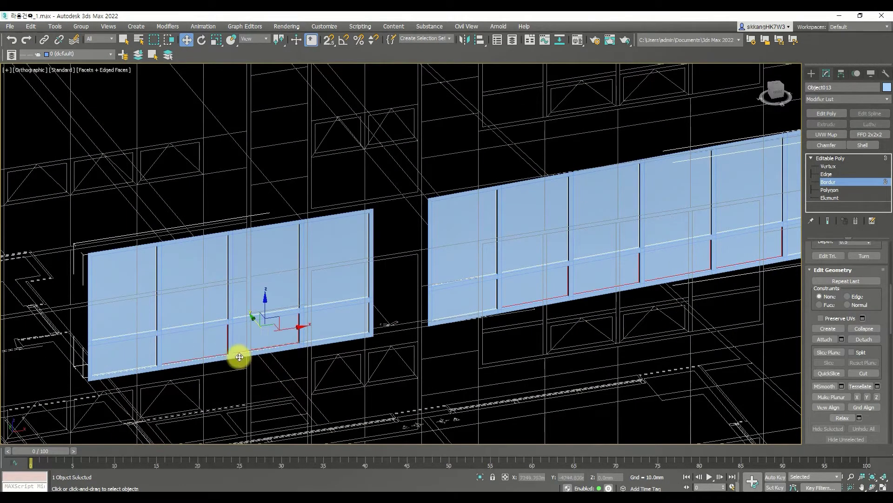
{"action": "key", "text": "f"}
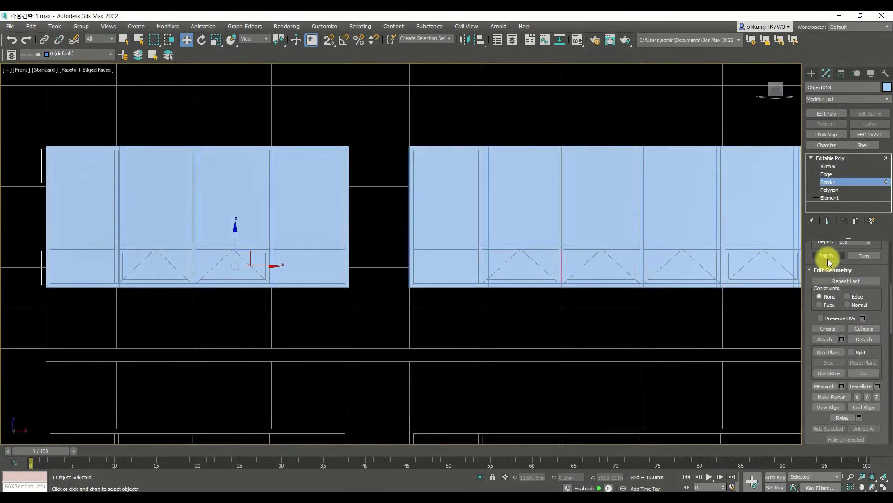
{"action": "mouse_move", "coordinate": [600, 373]}
{"action": "middle_mouse_down", "text": "alt"}
{"action": "mouse_move", "coordinate": [520, 348]}
{"action": "mouse_move", "coordinate": [543, 347]}
{"action": "mouse_move", "coordinate": [542, 364]}
{"action": "mouse_move", "coordinate": [560, 323]}
{"action": "mouse_move", "coordinate": [545, 326]}
{"action": "mouse_move", "coordinate": [620, 275]}
{"action": "middle_mouse_up", "text": "alt"}
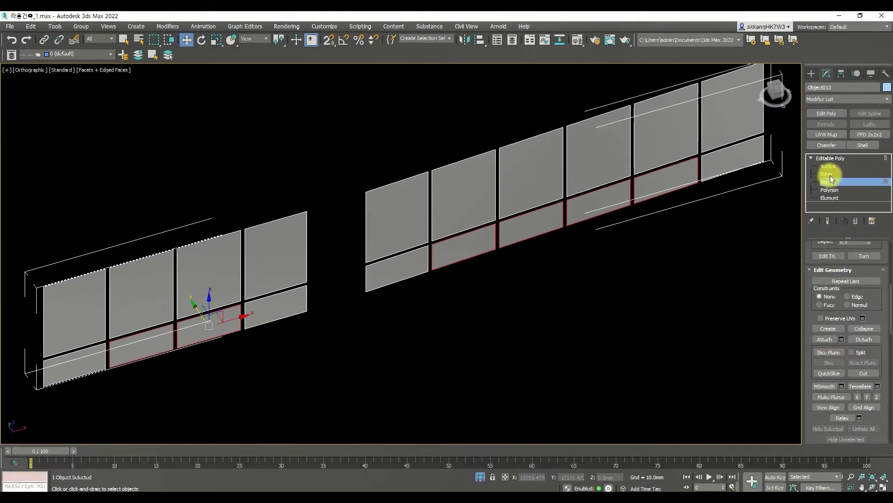
Step: Chamfer the borders of the six sash panes to create an inner outline around each one
{"action": "scroll", "coordinate": [810, 341], "scroll_direction": "down", "scroll_amount": 15}
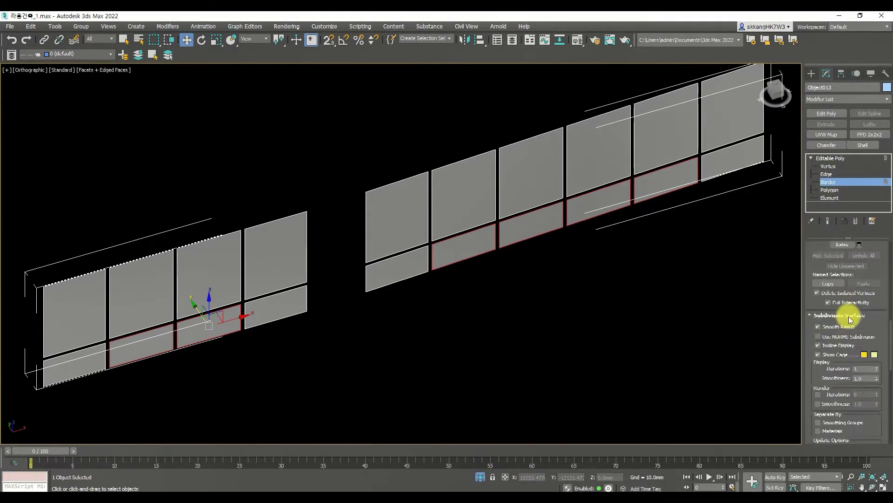
{"action": "scroll", "coordinate": [863, 404], "scroll_direction": "up", "scroll_amount": 10}
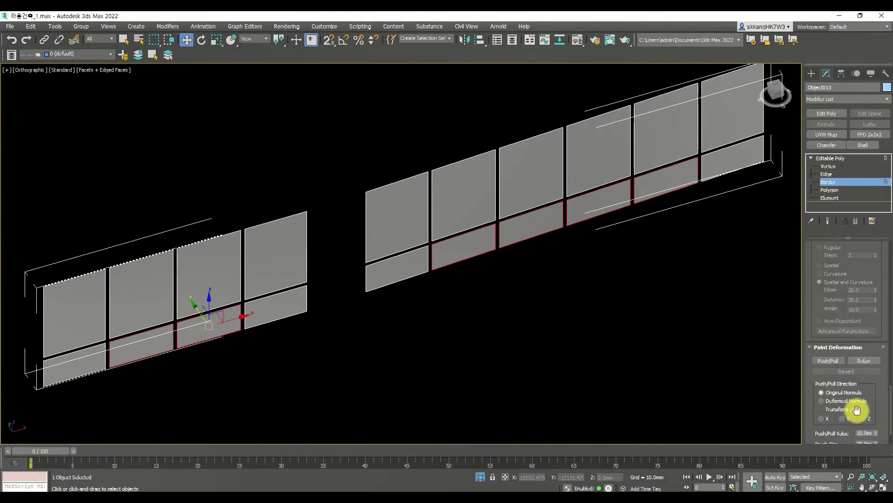
{"action": "scroll", "coordinate": [848, 343], "scroll_direction": "up", "scroll_amount": 5}
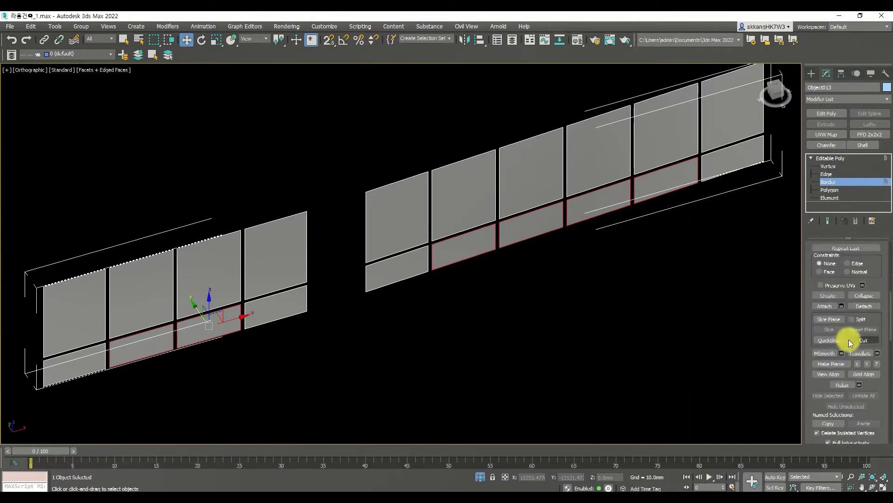
{"action": "scroll", "coordinate": [846, 349], "scroll_direction": "up", "scroll_amount": 5}
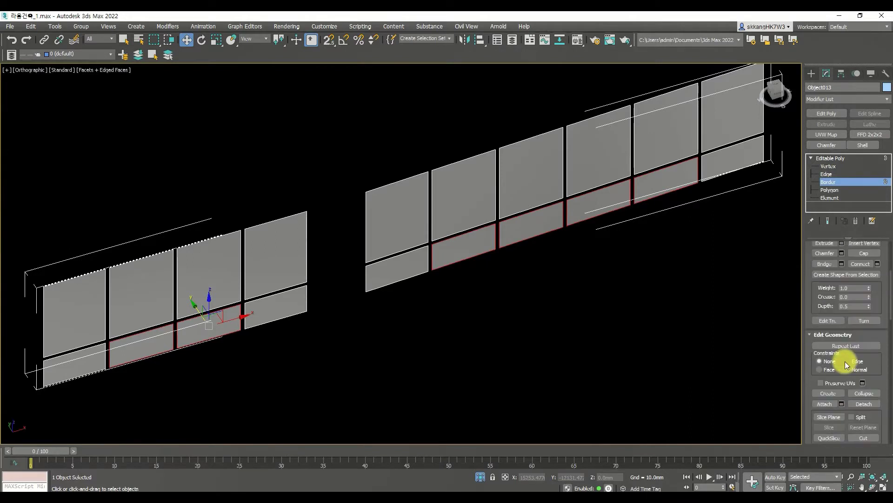
{"action": "left_click", "coordinate": [825, 310]}
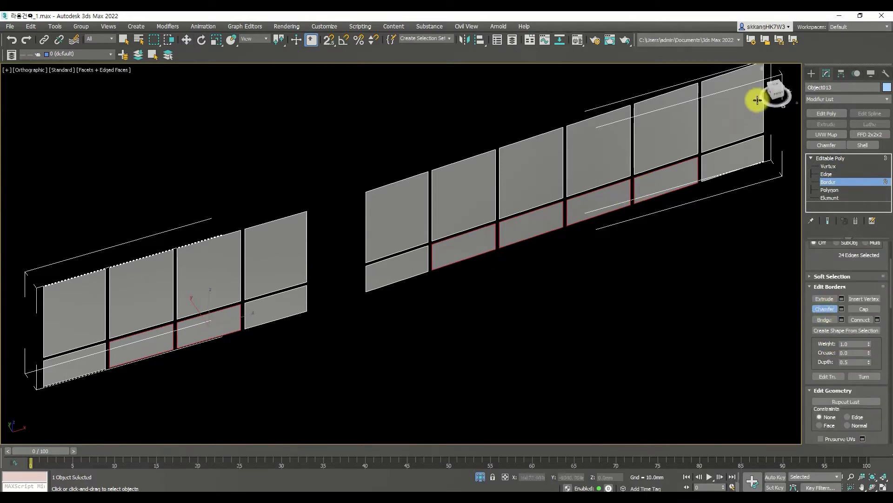
{"action": "left_click", "coordinate": [776, 95]}
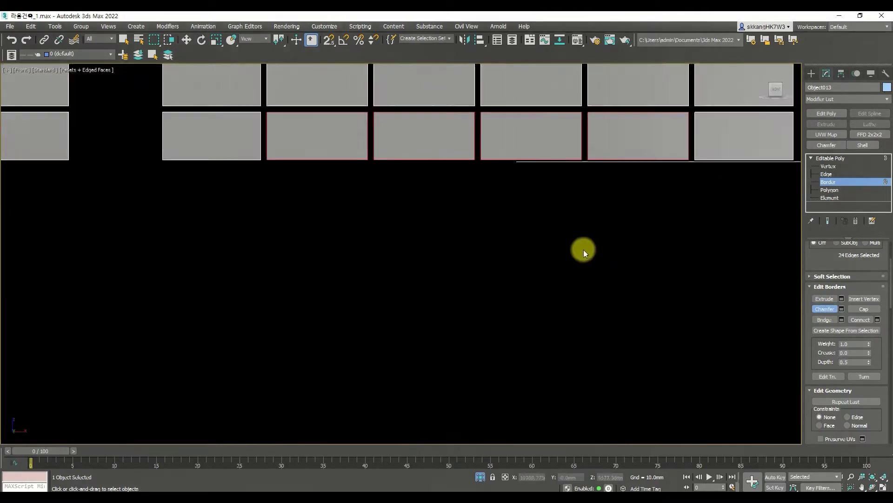
{"action": "mouse_move", "coordinate": [656, 250]}
{"action": "left_mouse_down"}
{"action": "mouse_move", "coordinate": [658, 233]}
{"action": "mouse_move", "coordinate": [660, 242]}
{"action": "left_mouse_up"}
{"action": "right_click", "coordinate": [675, 242]}
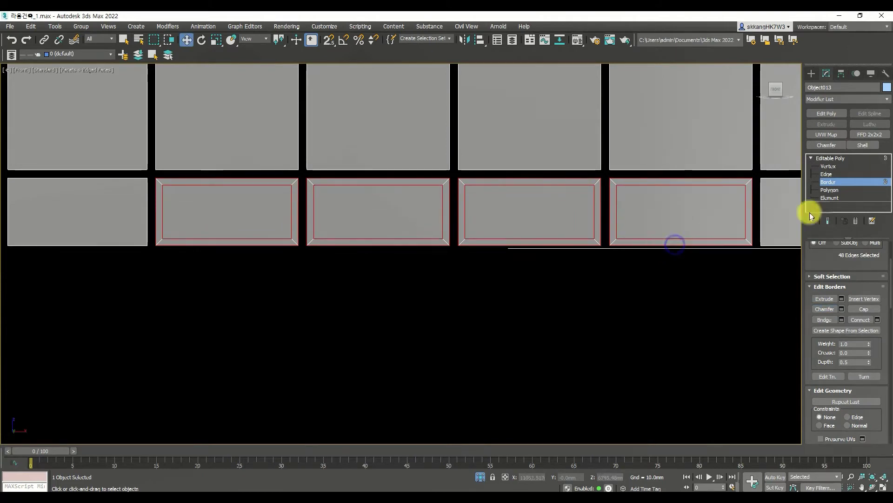
Step: Select the inner polygons of all six sash panes at polygon level
{"action": "left_click", "coordinate": [831, 190]}
{"action": "left_click", "coordinate": [711, 221]}
{"action": "left_click", "coordinate": [520, 210], "text": "ctrl"}
{"action": "left_click", "coordinate": [413, 211], "text": "ctrl"}
{"action": "left_click", "coordinate": [253, 211], "text": "ctrl"}
{"action": "scroll", "coordinate": [242, 223], "scroll_direction": "down", "scroll_amount": 6}
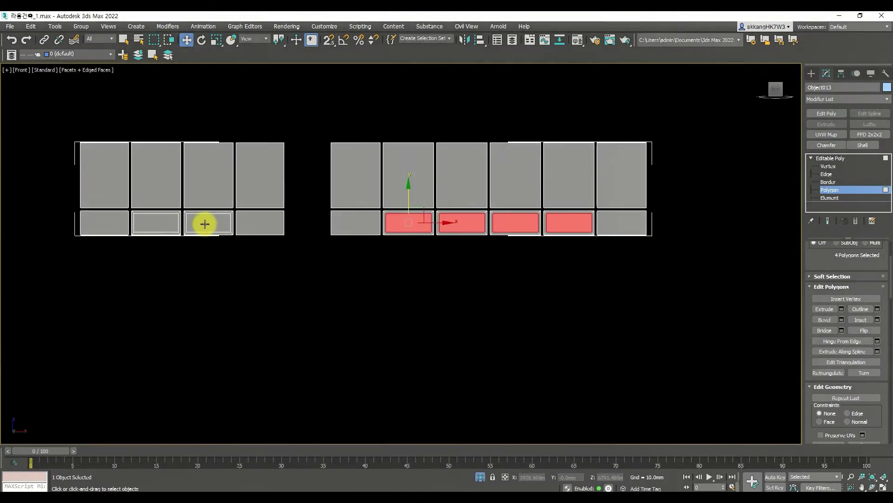
{"action": "left_click", "coordinate": [162, 223], "text": "ctrl"}
Step: Extrude the six inner sash polygons inward so they are recessed behind their sash frames
{"action": "middle_click_drag", "start_coordinate": [199, 238], "coordinate": [255, 287], "text": "alt"}
{"action": "scroll", "coordinate": [255, 287], "scroll_direction": "up", "scroll_amount": 3}
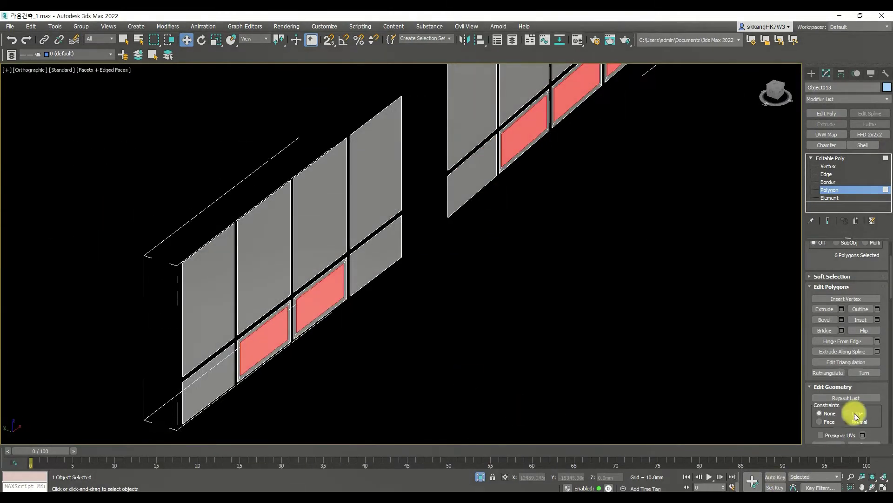
{"action": "scroll", "coordinate": [280, 359], "scroll_direction": "up", "scroll_amount": 3}
{"action": "left_click_drag", "start_coordinate": [272, 339], "coordinate": [285, 349]}
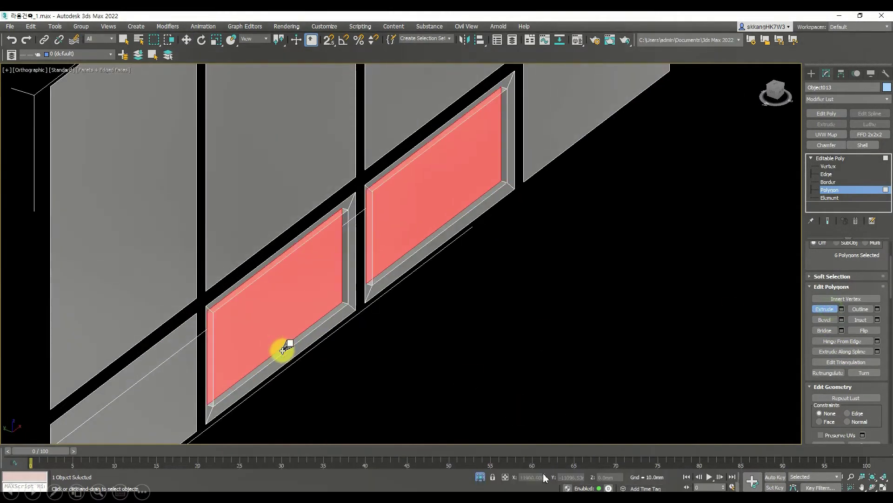
Step: Add the tall end pane above the sashes in the four-bay window to the glass polygon selection
{"action": "scroll", "coordinate": [331, 326], "scroll_direction": "down", "scroll_amount": 3}
{"action": "key", "text": "w"}
{"action": "left_click", "coordinate": [275, 285], "text": "ctrl"}
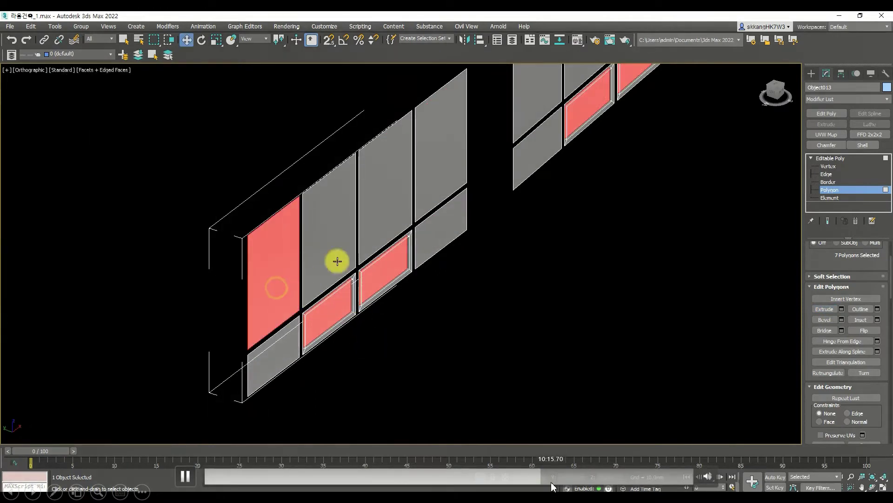
{"action": "scroll", "coordinate": [339, 260], "scroll_direction": "down", "scroll_amount": 5}
{"action": "middle_click_drag", "start_coordinate": [445, 265], "coordinate": [396, 257], "text": "alt"}
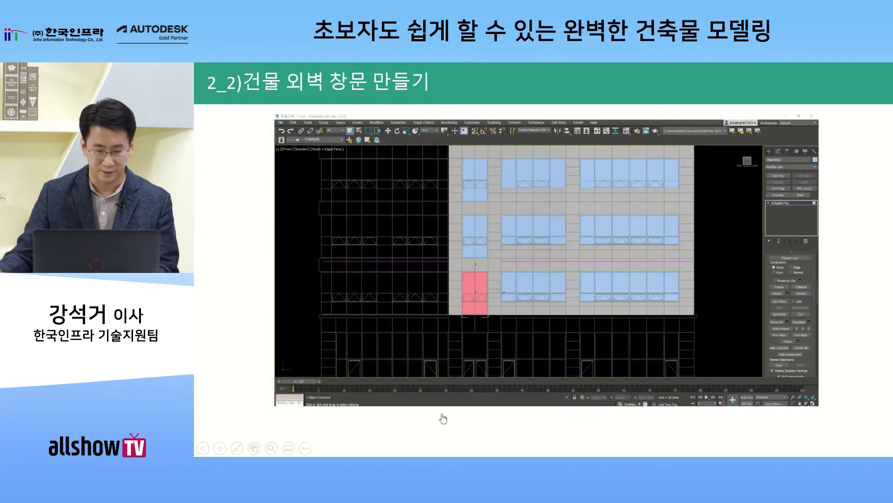
{"action": "left_click", "coordinate": [639, 398]}
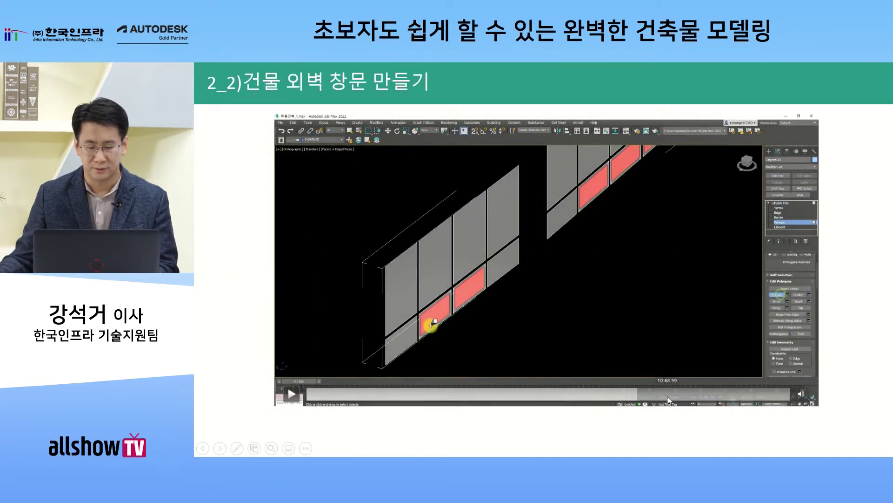
{"action": "left_click", "coordinate": [688, 394]}
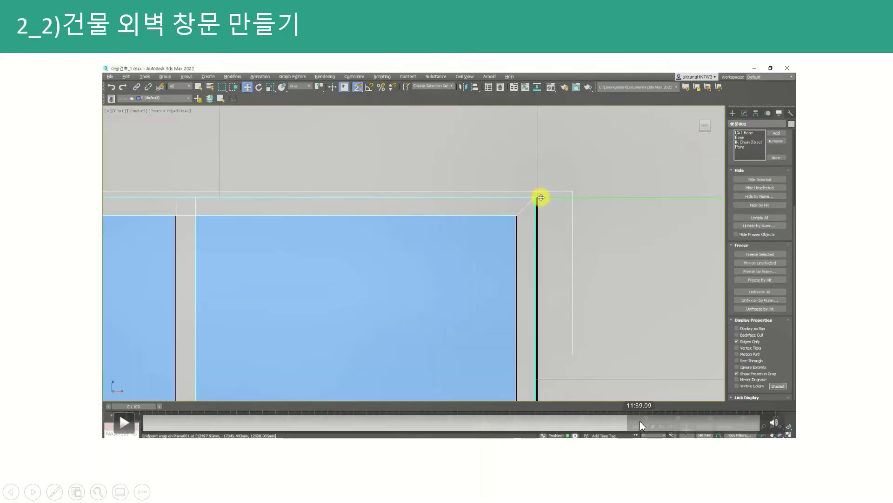
{"action": "left_click", "coordinate": [696, 393]}
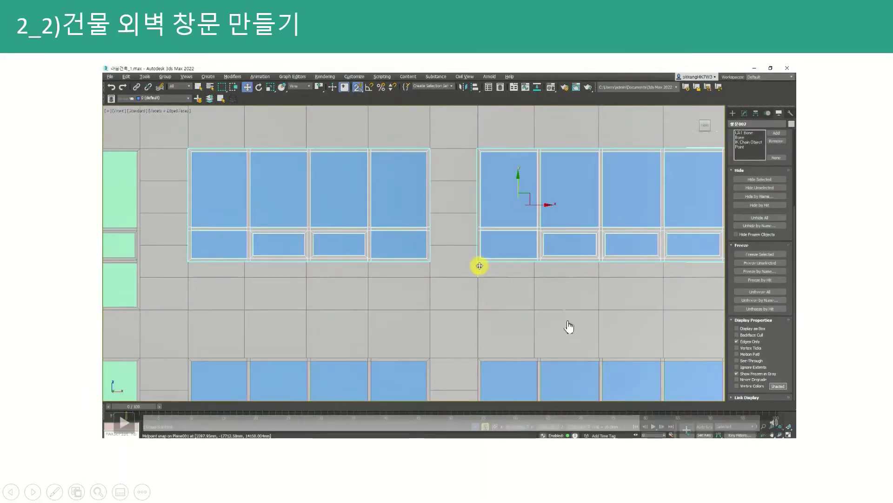
{"action": "left_click", "coordinate": [124, 423]}
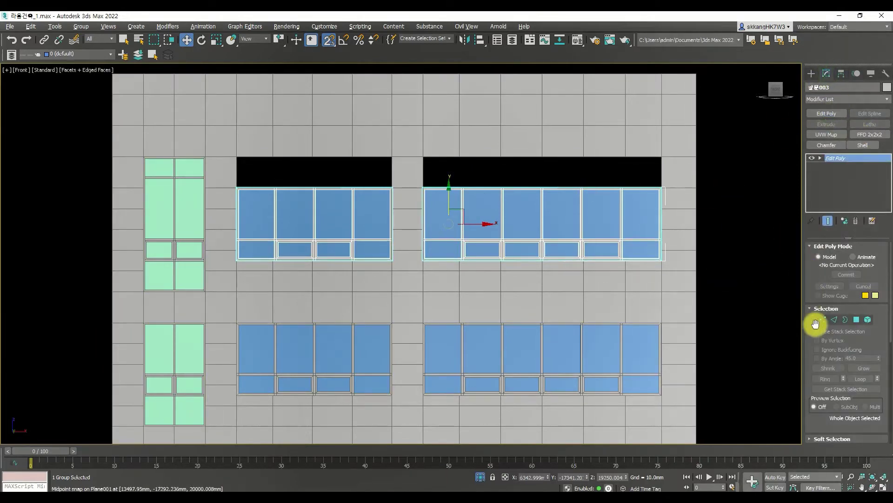
Step: Move the top vertices of the top-floor four-bay and six-bay window frames up to the upper edge of their wall openings
{"action": "right_click", "coordinate": [692, 205]}
{"action": "left_click", "coordinate": [715, 216]}
{"action": "right_click", "coordinate": [237, 156]}
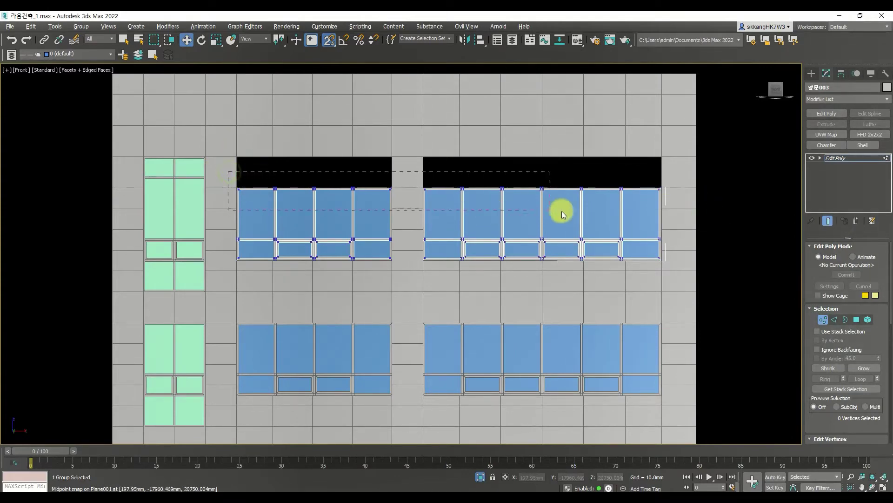
{"action": "left_click_drag", "start_coordinate": [452, 170], "coordinate": [470, 149]}
{"action": "scroll", "coordinate": [419, 163], "scroll_direction": "up", "scroll_amount": 5}
{"action": "scroll", "coordinate": [529, 216], "scroll_direction": "down", "scroll_amount": 5}
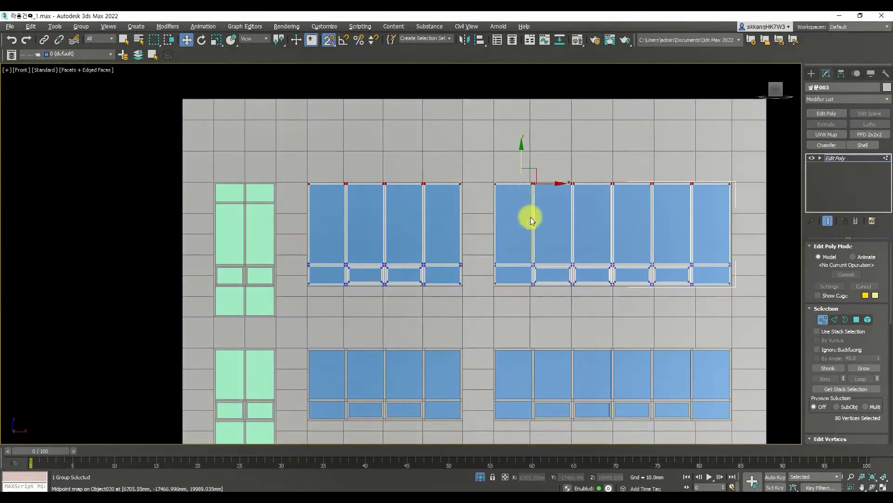
Step: Try to select the front polygons of the six-bay window's horizontal transom bay by bay at polygon level
{"action": "left_click", "coordinate": [533, 265]}
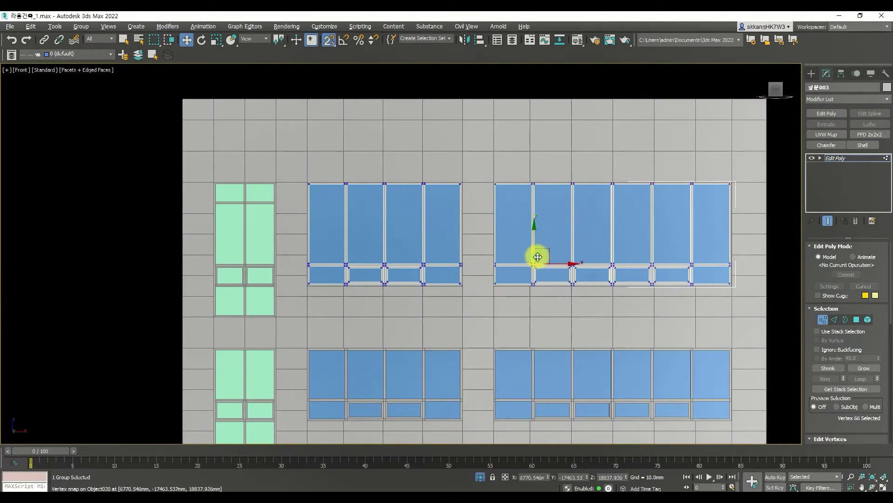
{"action": "left_click", "coordinate": [859, 321]}
{"action": "left_click", "coordinate": [750, 278]}
{"action": "scroll", "coordinate": [723, 269], "scroll_direction": "up", "scroll_amount": 4}
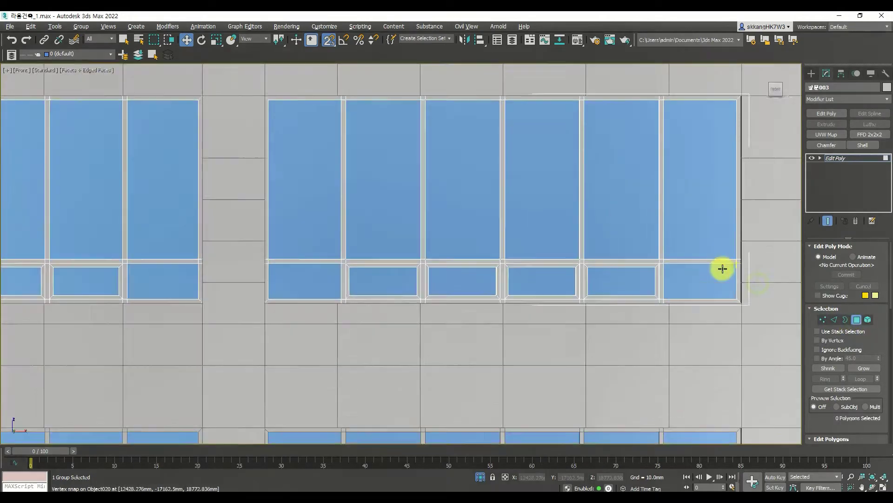
{"action": "left_click", "coordinate": [719, 262]}
{"action": "scroll", "coordinate": [698, 264], "scroll_direction": "down", "scroll_amount": 4}
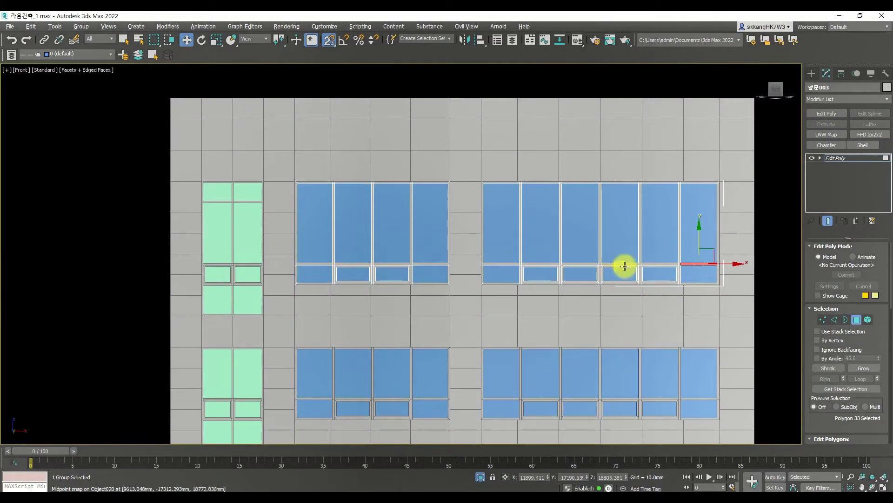
{"action": "scroll", "coordinate": [638, 263], "scroll_direction": "up", "scroll_amount": 4}
{"action": "left_click", "coordinate": [662, 267], "text": "ctrl"}
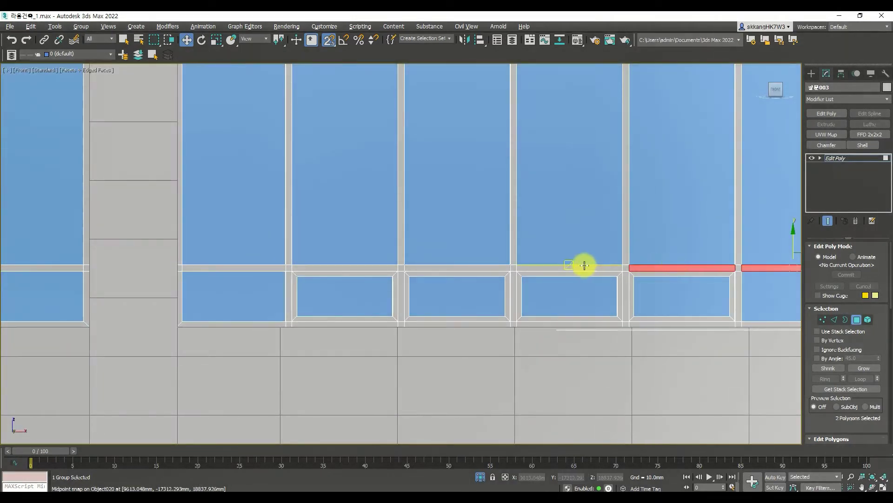
{"action": "left_click", "coordinate": [339, 268], "text": "ctrl"}
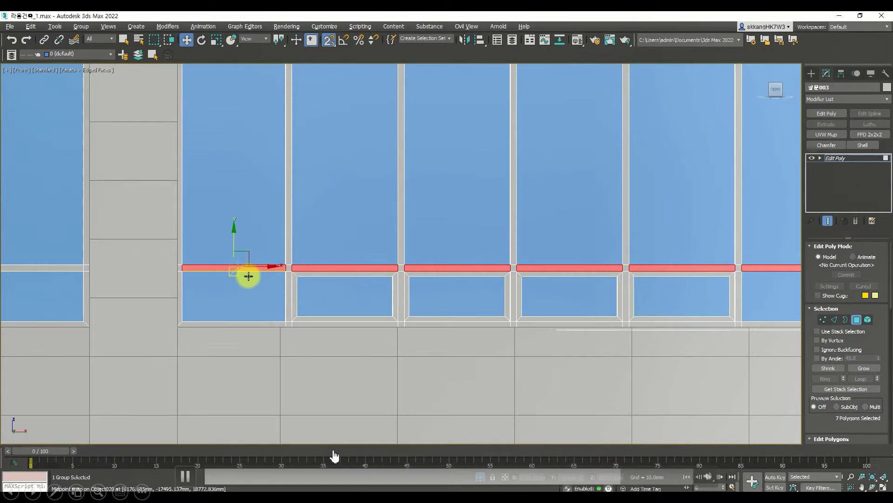
{"action": "middle_click_drag", "start_coordinate": [248, 276], "coordinate": [463, 252], "text": "alt"}
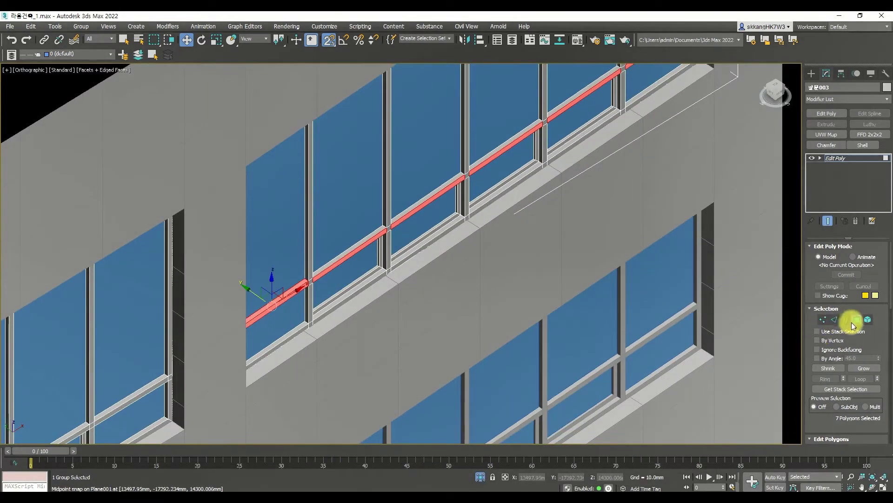
Step: Select the entire main frame element of the top-floor six-bay window and carry that selection over to polygon level
{"action": "left_click", "coordinate": [867, 319]}
{"action": "left_click", "coordinate": [429, 202]}
{"action": "left_click", "coordinate": [437, 194]}
{"action": "scroll", "coordinate": [436, 192], "scroll_direction": "down", "scroll_amount": 2}
{"action": "middle_click_drag", "start_coordinate": [410, 197], "coordinate": [585, 132], "text": "alt"}
{"action": "left_click", "coordinate": [778, 97]}
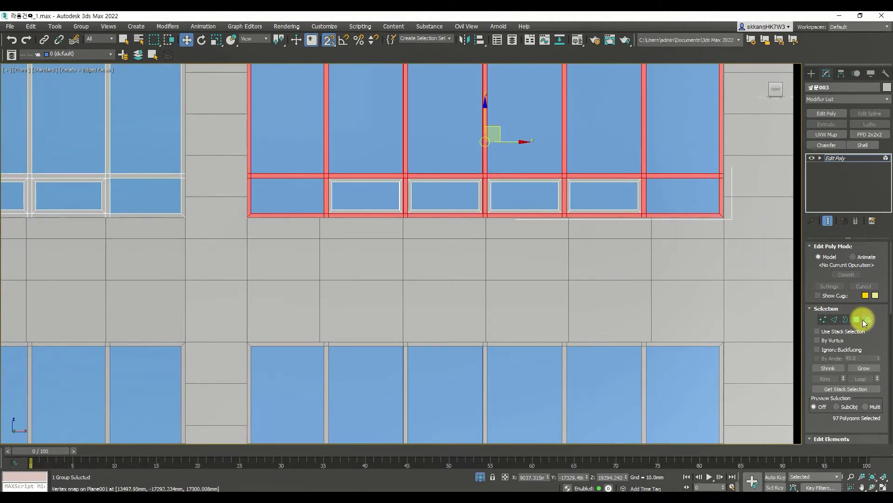
{"action": "left_click", "coordinate": [856, 320]}
Step: Deselect the six-bay frame's bottom rail, vertical mullions and top rail so only the horizontal transom polygons remain selected
{"action": "left_click_drag", "start_coordinate": [247, 201], "coordinate": [247, 200], "text": "alt"}
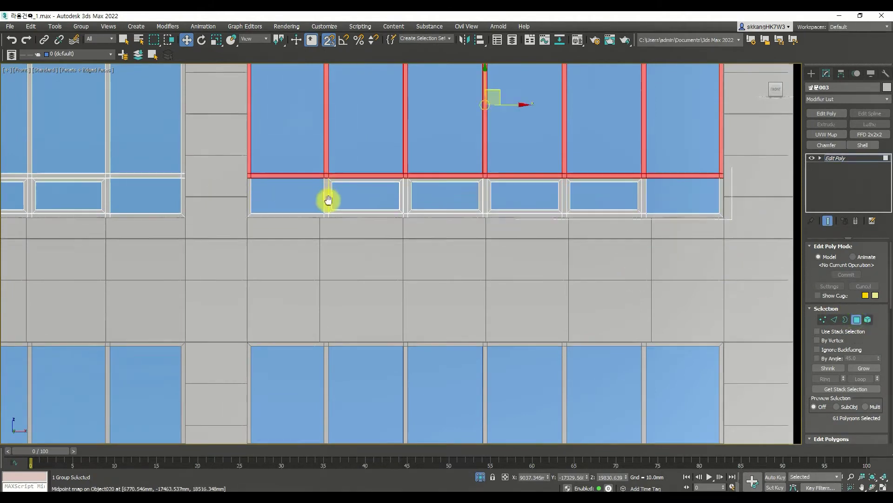
{"action": "middle_click_drag", "start_coordinate": [327, 194], "coordinate": [307, 304]}
{"action": "left_click_drag", "start_coordinate": [187, 184], "coordinate": [187, 183], "text": "alt"}
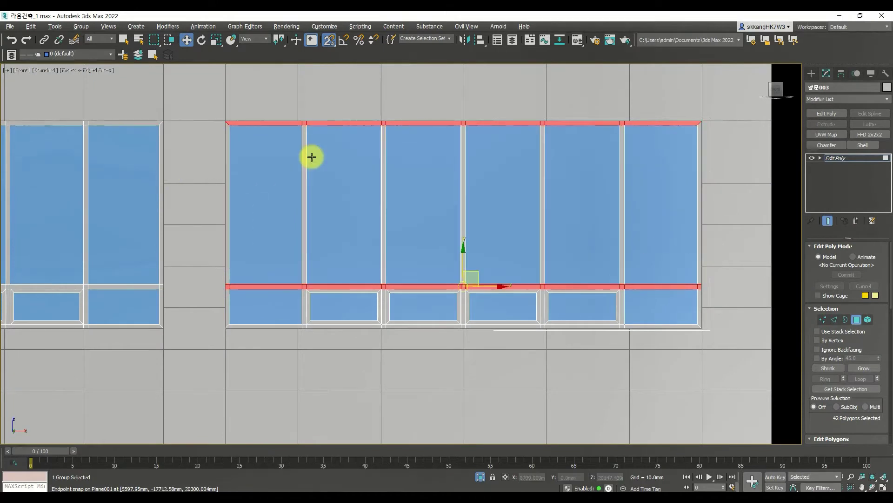
{"action": "left_click_drag", "start_coordinate": [658, 163], "coordinate": [199, 75], "text": "alt"}
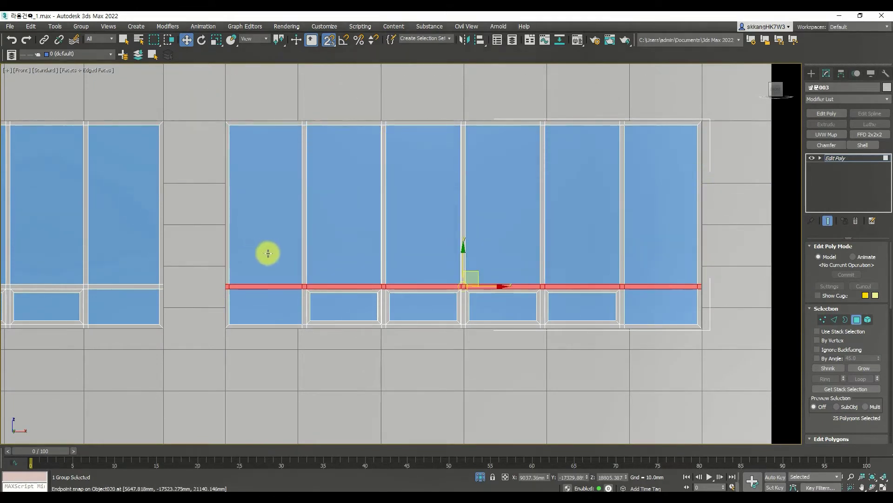
Step: Remove the polygons where the vertical mullions cross the six-bay window's transom from the selection
{"action": "scroll", "coordinate": [279, 255], "scroll_direction": "up", "scroll_amount": 4}
{"action": "scroll", "coordinate": [292, 367], "scroll_direction": "up", "scroll_amount": 5}
{"action": "left_click", "coordinate": [362, 119], "text": "alt"}
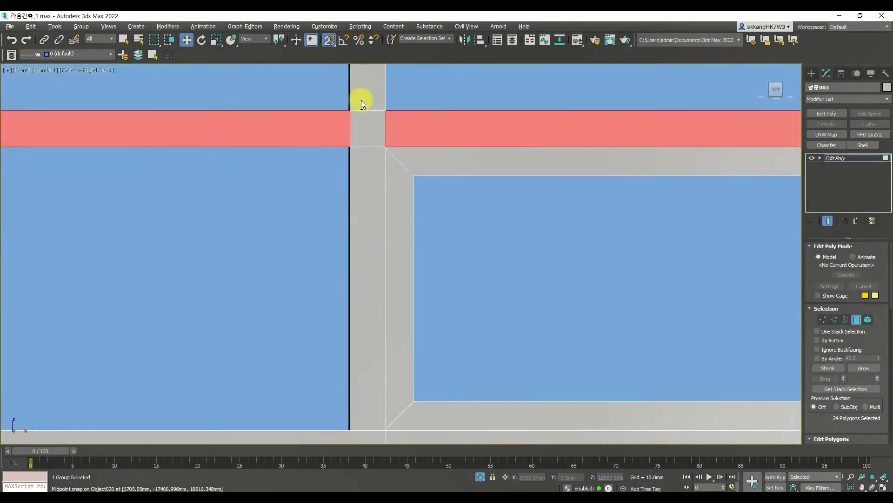
{"action": "scroll", "coordinate": [401, 217], "scroll_direction": "down", "scroll_amount": 5}
{"action": "scroll", "coordinate": [422, 224], "scroll_direction": "up", "scroll_amount": 5}
{"action": "left_click", "coordinate": [480, 142], "text": "alt"}
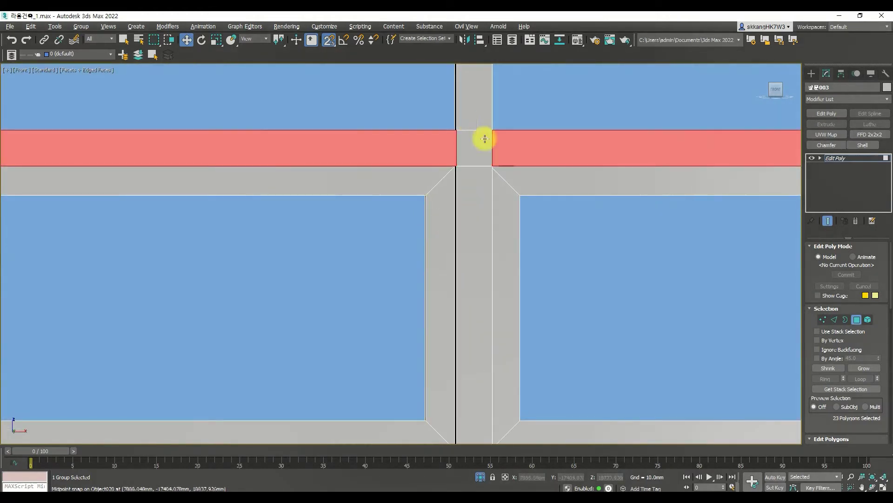
{"action": "middle_click_drag", "start_coordinate": [479, 142], "coordinate": [293, 208]}
{"action": "scroll", "coordinate": [598, 265], "scroll_direction": "down", "scroll_amount": 5}
{"action": "scroll", "coordinate": [551, 297], "scroll_direction": "up", "scroll_amount": 5}
{"action": "middle_click_drag", "start_coordinate": [552, 297], "coordinate": [520, 308]}
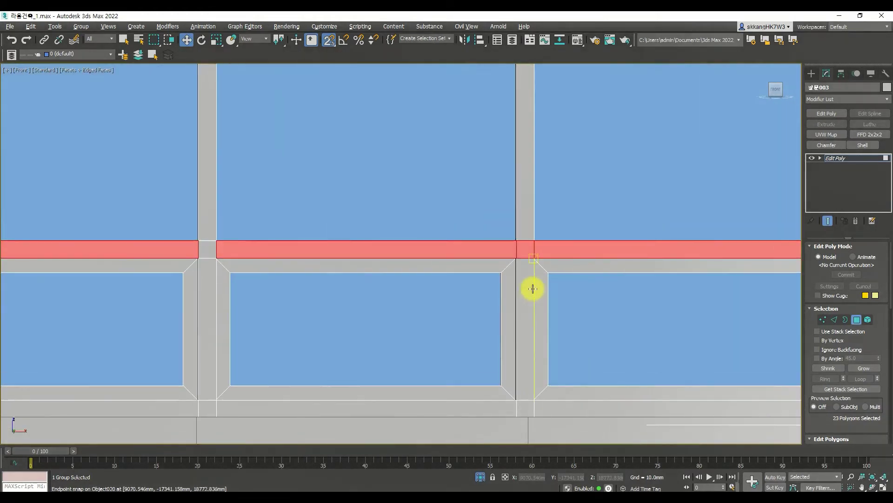
{"action": "left_click", "coordinate": [526, 247], "text": "alt"}
{"action": "scroll", "coordinate": [572, 257], "scroll_direction": "down", "scroll_amount": 5}
{"action": "scroll", "coordinate": [405, 283], "scroll_direction": "up", "scroll_amount": 5}
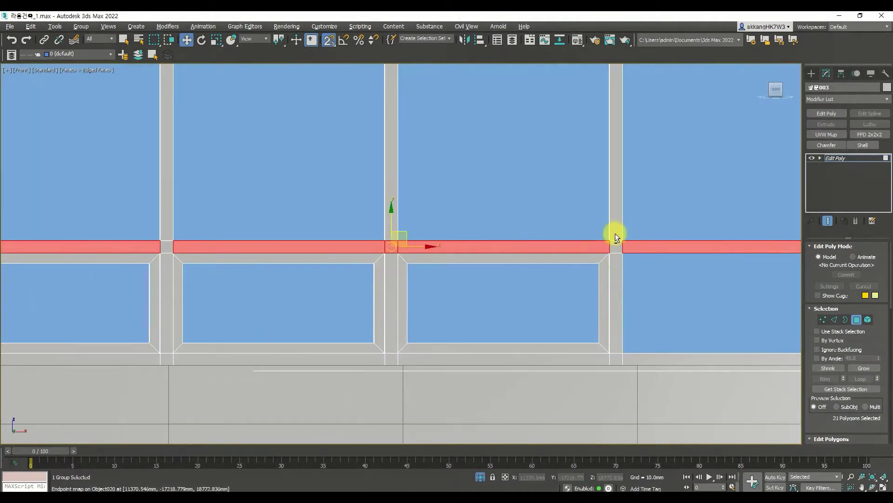
{"action": "left_click", "coordinate": [393, 238], "text": "alt"}
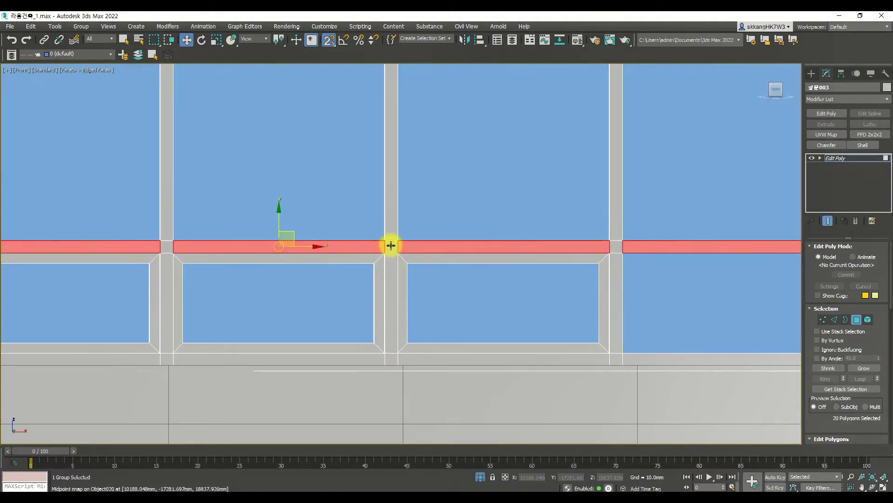
Step: Extend the polygon selection to the horizontal transom of the adjacent four-bay top-floor window
{"action": "scroll", "coordinate": [372, 307], "scroll_direction": "down", "scroll_amount": 5}
{"action": "scroll", "coordinate": [413, 408], "scroll_direction": "down", "scroll_amount": 5}
{"action": "middle_click_drag", "start_coordinate": [395, 364], "coordinate": [423, 292]}
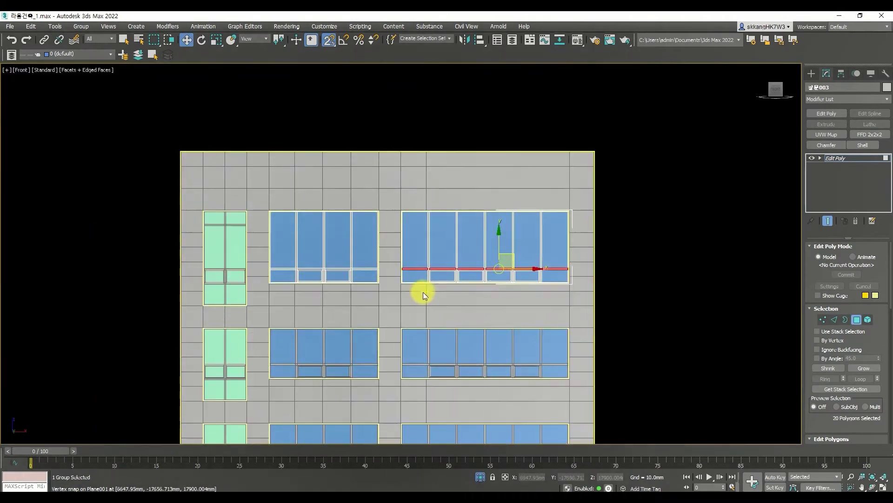
{"action": "middle_click_drag", "start_coordinate": [489, 261], "coordinate": [506, 312]}
{"action": "left_click_drag", "start_coordinate": [500, 292], "coordinate": [470, 301]}
{"action": "scroll", "coordinate": [456, 307], "scroll_direction": "up", "scroll_amount": 5}
{"action": "middle_click_drag", "start_coordinate": [336, 320], "coordinate": [411, 324]}
{"action": "scroll", "coordinate": [411, 325], "scroll_direction": "up", "scroll_amount": 3}
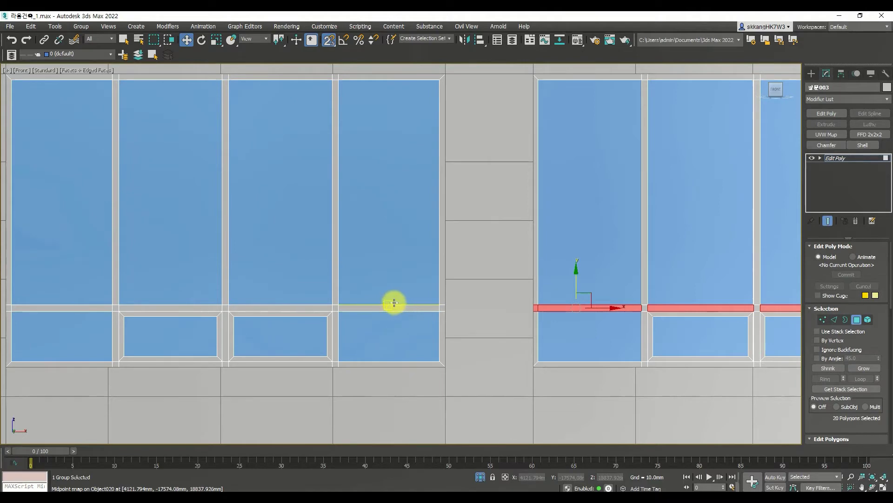
{"action": "left_click_drag", "start_coordinate": [389, 311], "coordinate": [426, 314]}
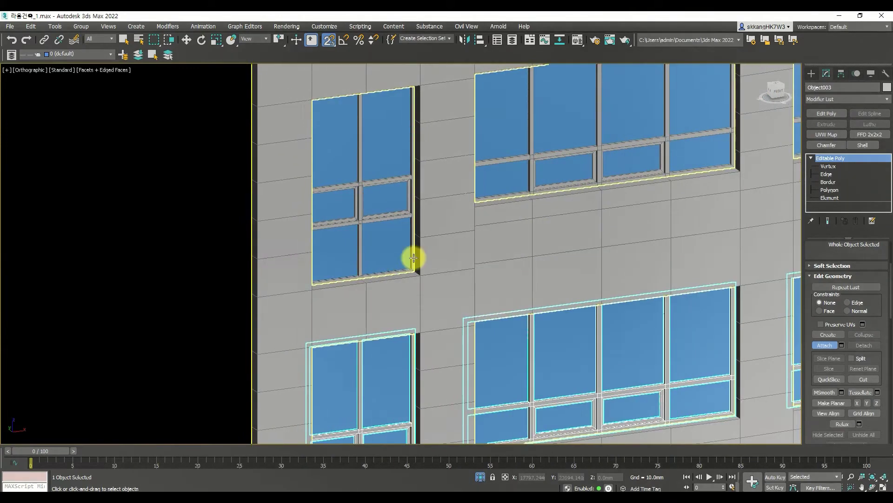
Step: Attach the narrow and wide window frames of the floor below the top one to the selected frame object
{"action": "left_click", "coordinate": [412, 260]}
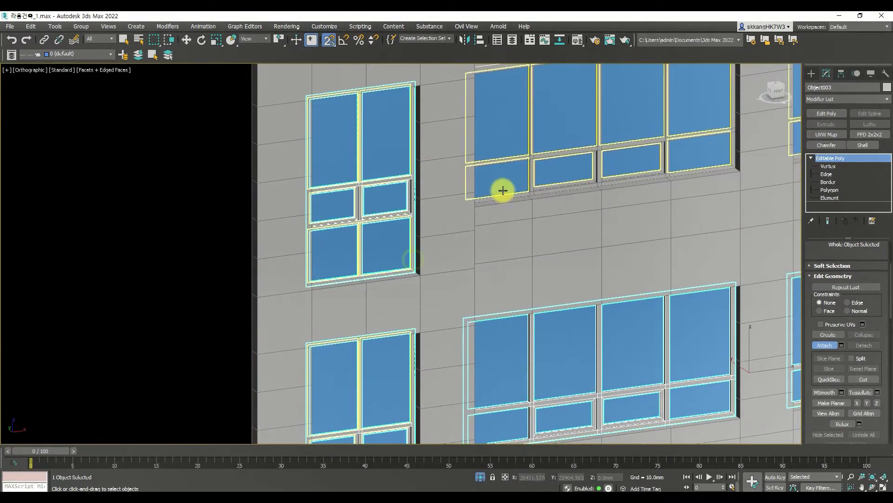
{"action": "left_click", "coordinate": [533, 195]}
{"action": "scroll", "coordinate": [558, 198], "scroll_direction": "down", "scroll_amount": 3}
{"action": "middle_click_drag", "start_coordinate": [577, 197], "coordinate": [401, 235]}
{"action": "scroll", "coordinate": [329, 176], "scroll_direction": "up", "scroll_amount": 2}
{"action": "middle_click_drag", "start_coordinate": [329, 176], "coordinate": [345, 256]}
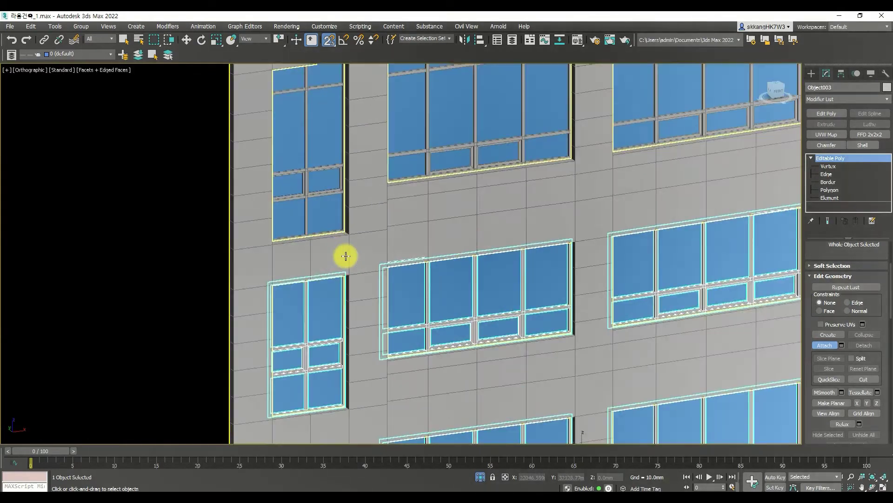
Step: Attach the top floor's narrow and wide window frames to the same frame object and end the Attach command
{"action": "scroll", "coordinate": [345, 258], "scroll_direction": "up", "scroll_amount": 2}
{"action": "left_click", "coordinate": [352, 215]}
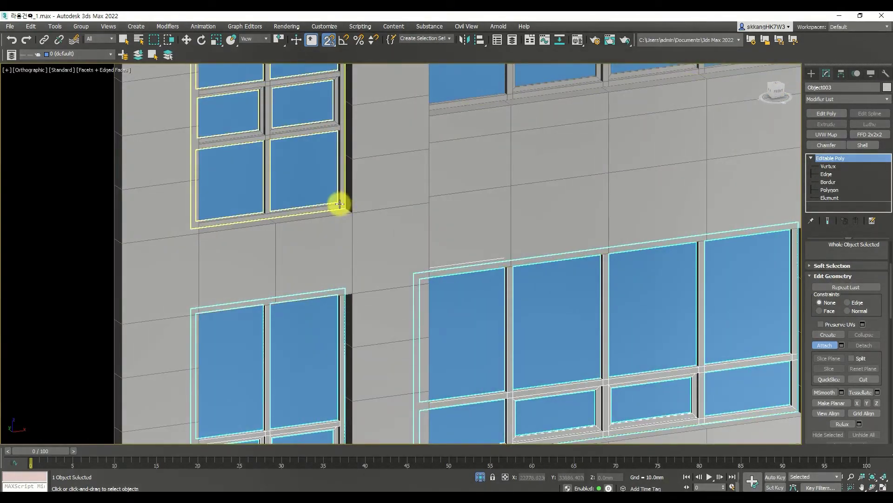
{"action": "left_click", "coordinate": [466, 102]}
{"action": "scroll", "coordinate": [558, 175], "scroll_direction": "down", "scroll_amount": 4}
{"action": "middle_click_drag", "start_coordinate": [557, 176], "coordinate": [575, 207], "text": "alt"}
{"action": "key", "text": "w"}
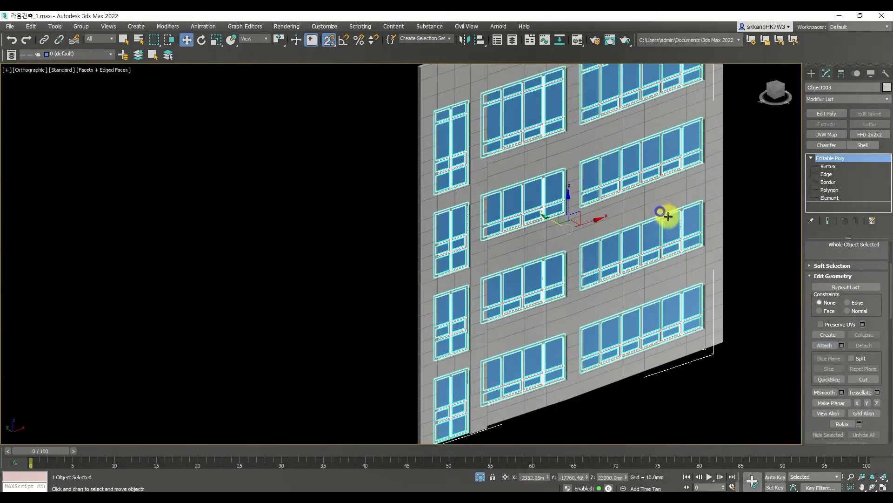
{"action": "left_click", "coordinate": [749, 353]}
{"action": "key", "text": "z"}
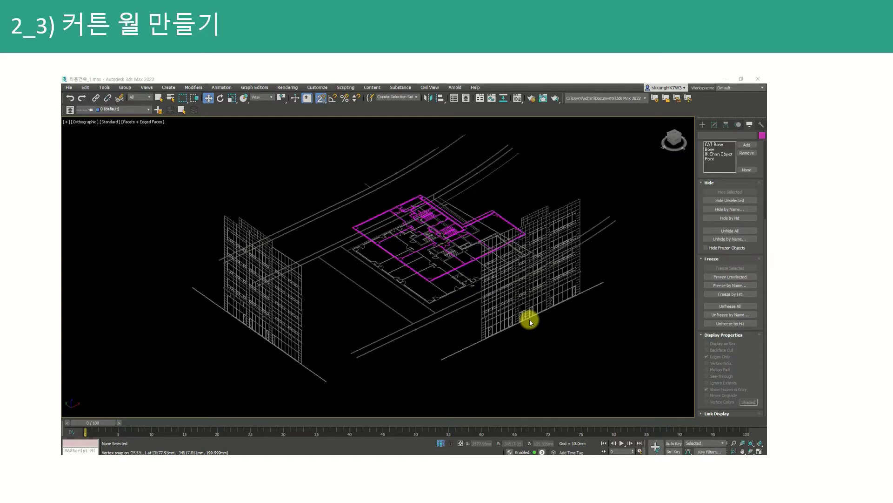
{"action": "mouse_move", "coordinate": [277, 386]}
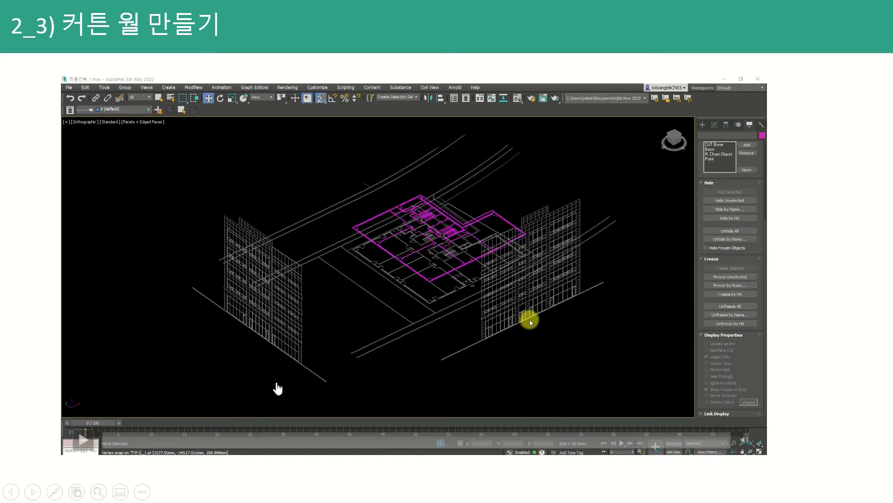
{"action": "left_click", "coordinate": [87, 442]}
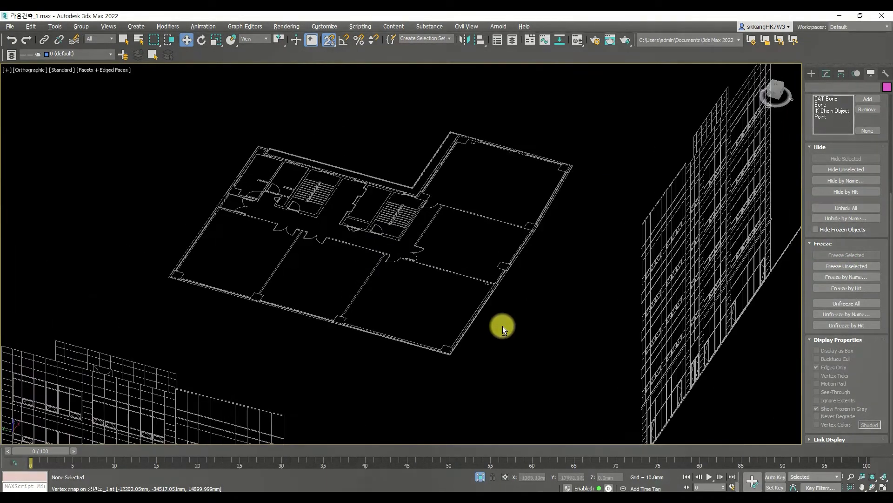
{"action": "scroll", "coordinate": [456, 349], "scroll_direction": "up", "scroll_amount": 2}
{"action": "scroll", "coordinate": [465, 342], "scroll_direction": "down", "scroll_amount": 1}
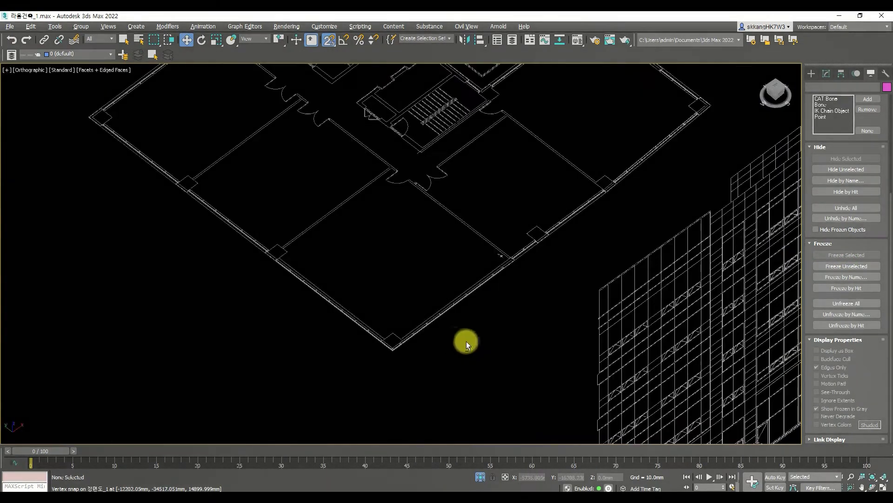
{"action": "scroll", "coordinate": [516, 320], "scroll_direction": "down", "scroll_amount": 4}
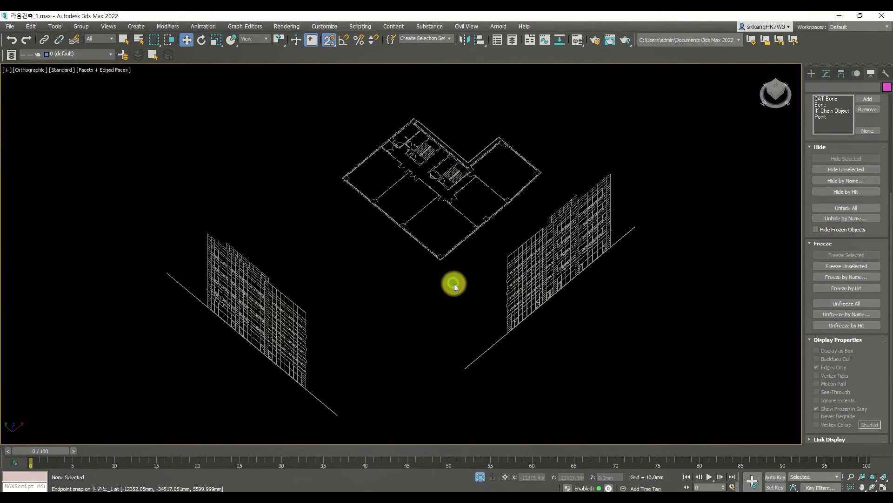
Step: Trace the front curtain wall's end mullion in plan with a snapped rectangle about 99 mm long and 60 mm wide
{"action": "key", "text": "t"}
{"action": "scroll", "coordinate": [435, 345], "scroll_direction": "up", "scroll_amount": 4}
{"action": "middle_click_drag", "start_coordinate": [435, 345], "coordinate": [599, 325]}
{"action": "scroll", "coordinate": [528, 289], "scroll_direction": "up", "scroll_amount": 3}
{"action": "scroll", "coordinate": [531, 281], "scroll_direction": "up", "scroll_amount": 3}
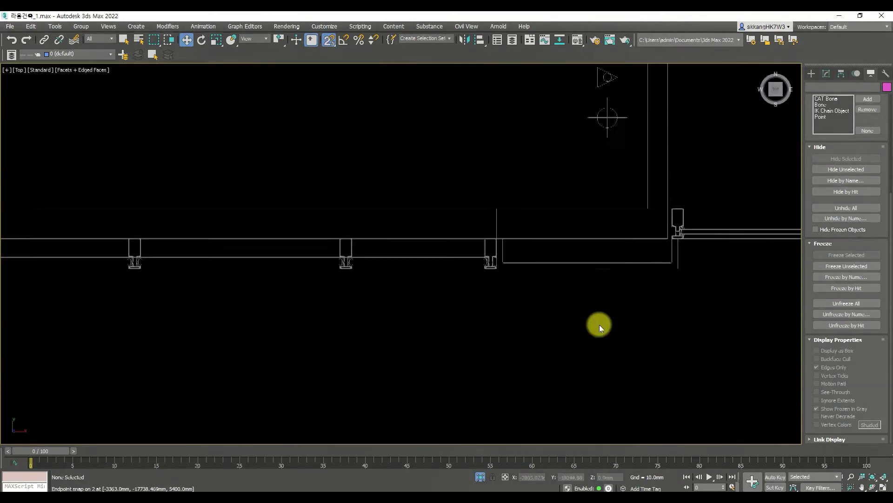
{"action": "left_click", "coordinate": [811, 73]}
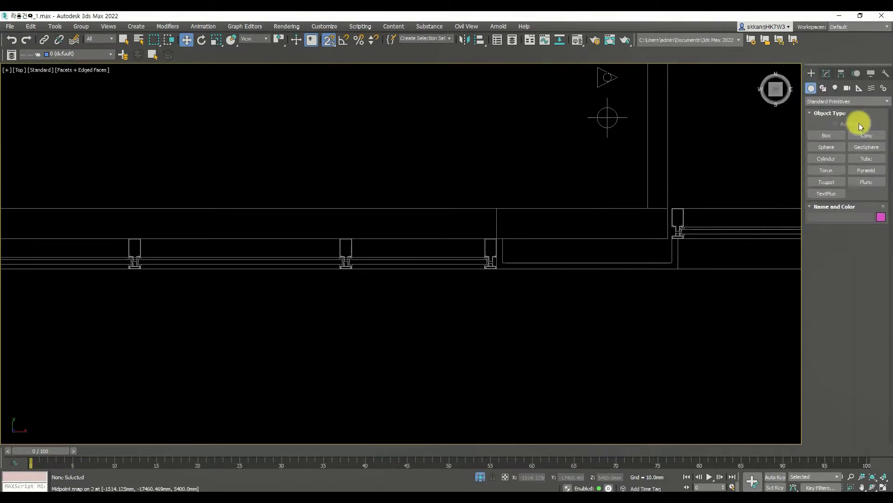
{"action": "left_click", "coordinate": [823, 88]}
{"action": "left_click", "coordinate": [866, 148]}
{"action": "scroll", "coordinate": [491, 232], "scroll_direction": "up", "scroll_amount": 5}
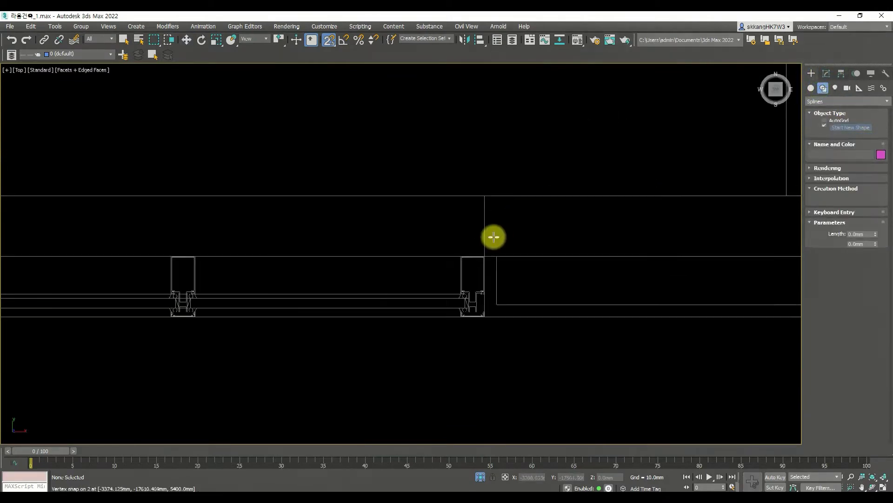
{"action": "left_click_drag", "start_coordinate": [454, 217], "coordinate": [516, 292]}
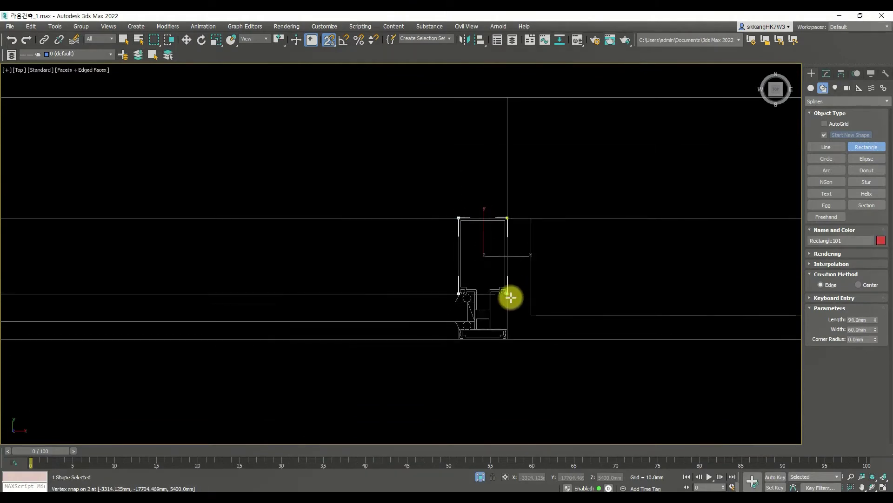
Step: Add an Edit Spline modifier to the rectangle and copy its spline onto the next two front mullions
{"action": "scroll", "coordinate": [511, 297], "scroll_direction": "down", "scroll_amount": 3}
{"action": "middle_click_drag", "start_coordinate": [465, 268], "coordinate": [630, 269]}
{"action": "left_click", "coordinate": [827, 73]}
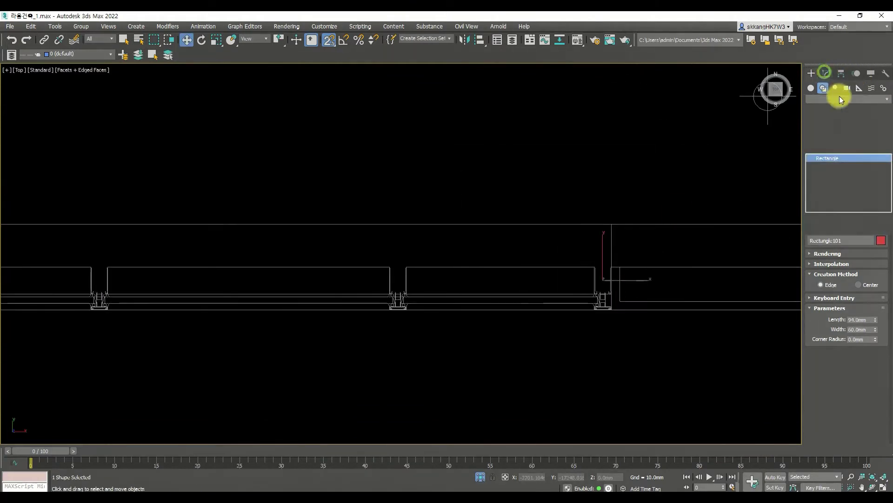
{"action": "left_click", "coordinate": [870, 114]}
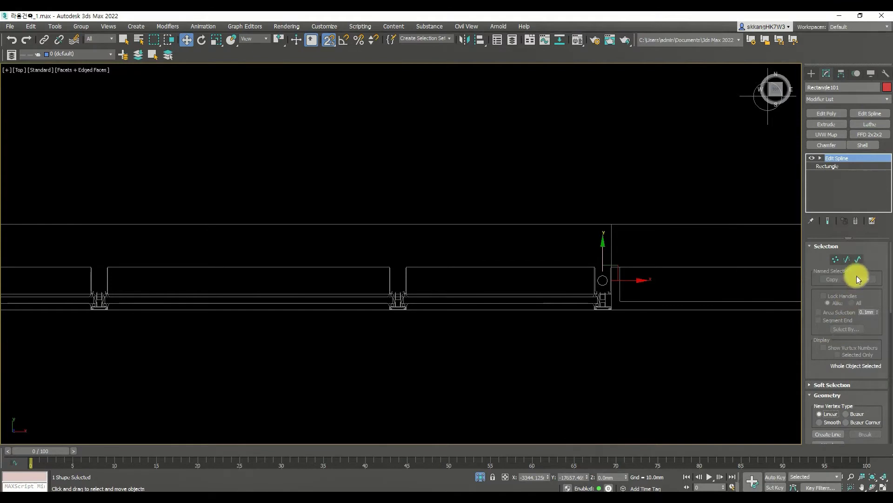
{"action": "key", "text": "3"}
{"action": "left_click_drag", "start_coordinate": [614, 279], "coordinate": [399, 259], "text": "shift"}
{"action": "middle_click_drag", "start_coordinate": [417, 303], "coordinate": [522, 300]}
{"action": "left_click_drag", "start_coordinate": [521, 283], "coordinate": [194, 274], "text": "shift"}
Step: Copy the mullion spline onto the fourth, fifth and sixth mullions of the front wall plan
{"action": "scroll", "coordinate": [219, 281], "scroll_direction": "down", "scroll_amount": 4}
{"action": "middle_click_drag", "start_coordinate": [249, 321], "coordinate": [638, 326]}
{"action": "mouse_move", "coordinate": [638, 325]}
{"action": "left_mouse_down", "text": "shift"}
{"action": "mouse_move", "coordinate": [622, 316]}
{"action": "mouse_move", "coordinate": [445, 314]}
{"action": "mouse_move", "coordinate": [454, 313]}
{"action": "left_mouse_up", "text": "shift"}
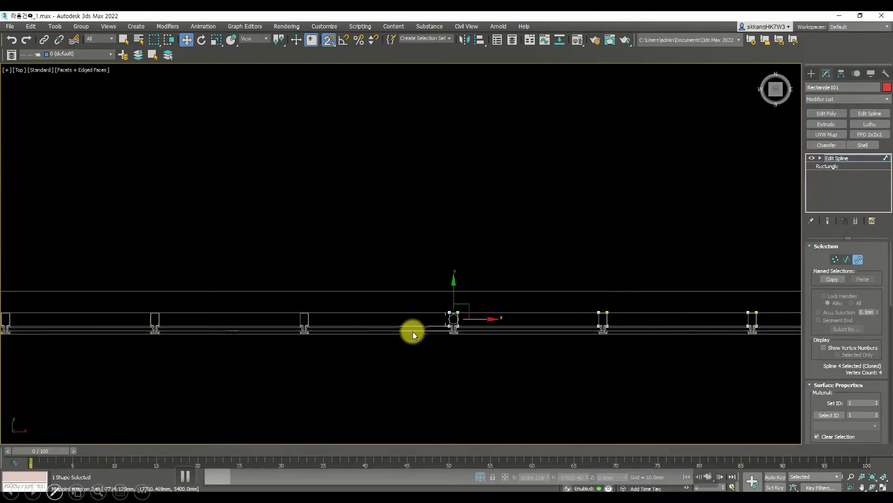
{"action": "middle_click_drag", "start_coordinate": [528, 329], "coordinate": [570, 329]}
{"action": "scroll", "coordinate": [464, 315], "scroll_direction": "up", "scroll_amount": 4}
{"action": "middle_click_drag", "start_coordinate": [464, 315], "coordinate": [681, 314]}
{"action": "mouse_move", "coordinate": [680, 313]}
{"action": "left_mouse_down", "text": "shift"}
{"action": "mouse_move", "coordinate": [550, 289]}
{"action": "mouse_move", "coordinate": [239, 283]}
{"action": "left_mouse_up", "text": "shift"}
{"action": "middle_click_drag", "start_coordinate": [316, 319], "coordinate": [662, 324]}
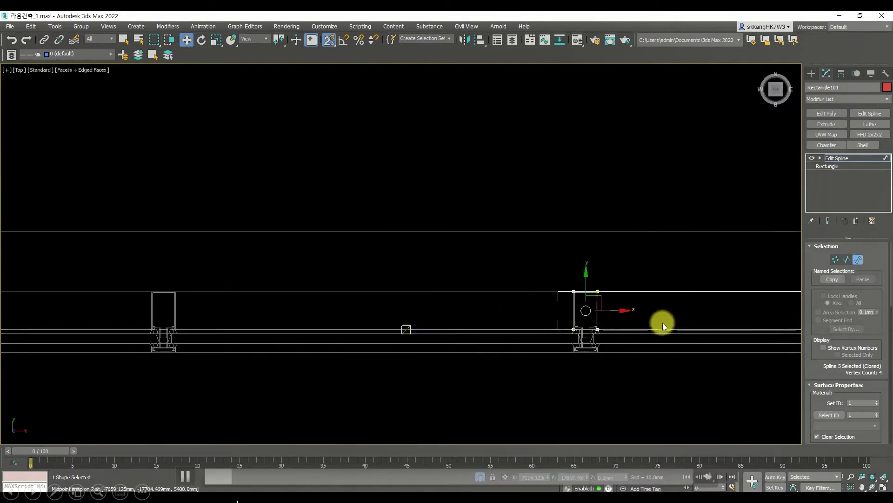
{"action": "mouse_move", "coordinate": [609, 312]}
{"action": "left_mouse_down", "text": "shift"}
{"action": "mouse_move", "coordinate": [168, 279]}
{"action": "mouse_move", "coordinate": [170, 303]}
{"action": "left_mouse_up", "text": "shift"}
Step: Copy the mullion spline onto the remaining three regular front mullions, up to the one beside the building corner
{"action": "middle_click_drag", "start_coordinate": [239, 321], "coordinate": [652, 320]}
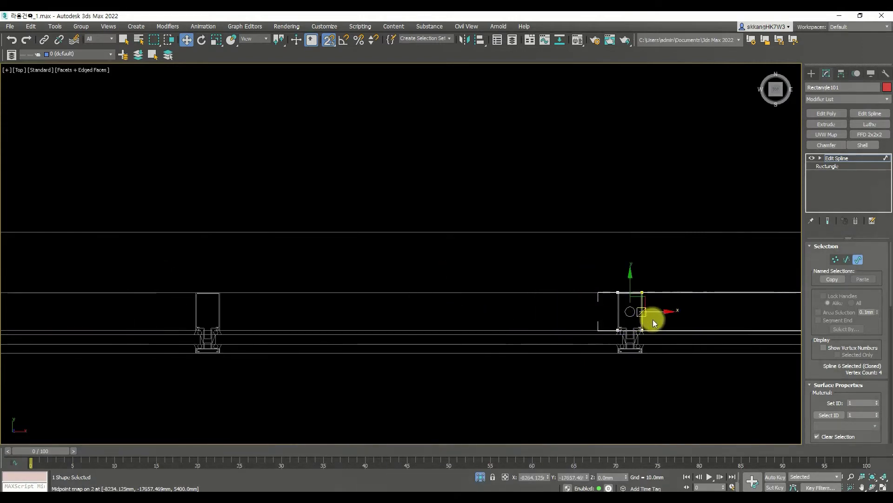
{"action": "left_click_drag", "start_coordinate": [653, 310], "coordinate": [202, 291], "text": "shift"}
{"action": "middle_click_drag", "start_coordinate": [274, 317], "coordinate": [670, 290]}
{"action": "left_click_drag", "start_coordinate": [634, 283], "coordinate": [174, 268], "text": "shift"}
{"action": "middle_click_drag", "start_coordinate": [181, 269], "coordinate": [170, 302]}
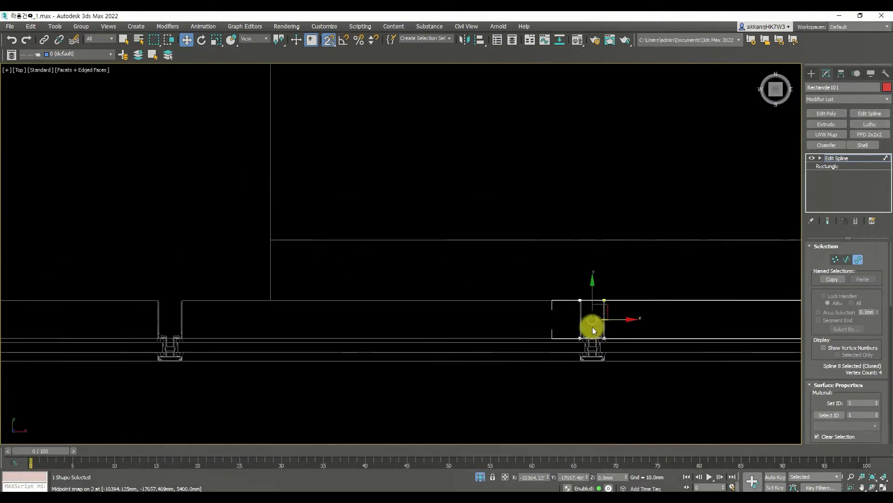
{"action": "left_click_drag", "start_coordinate": [618, 315], "coordinate": [173, 295], "text": "shift"}
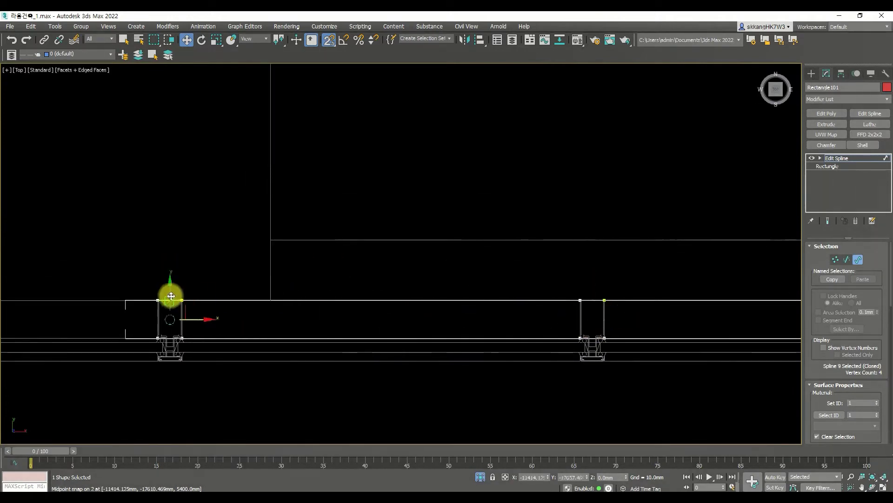
Step: Copy the spline to the corner mullion and snap its vertices outward to match the wider corner outline
{"action": "middle_click_drag", "start_coordinate": [171, 296], "coordinate": [643, 319]}
{"action": "left_click_drag", "start_coordinate": [648, 307], "coordinate": [423, 304], "text": "shift"}
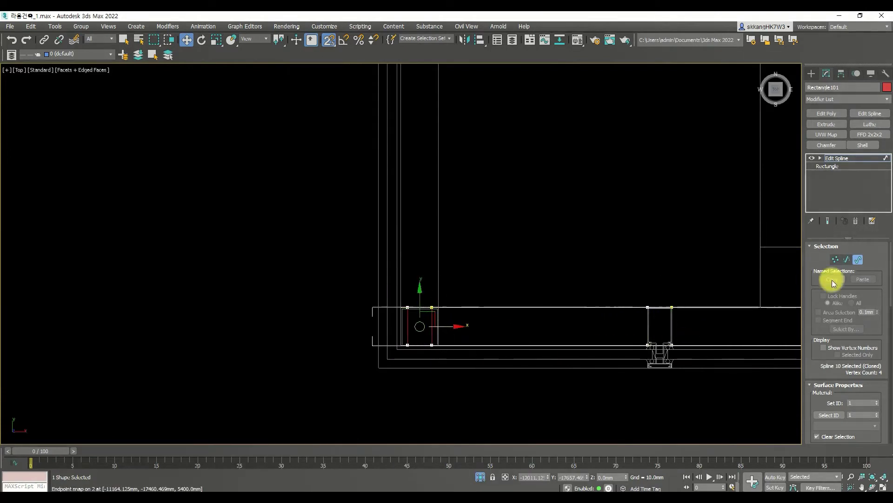
{"action": "left_click", "coordinate": [835, 260]}
{"action": "scroll", "coordinate": [372, 335], "scroll_direction": "up", "scroll_amount": 4}
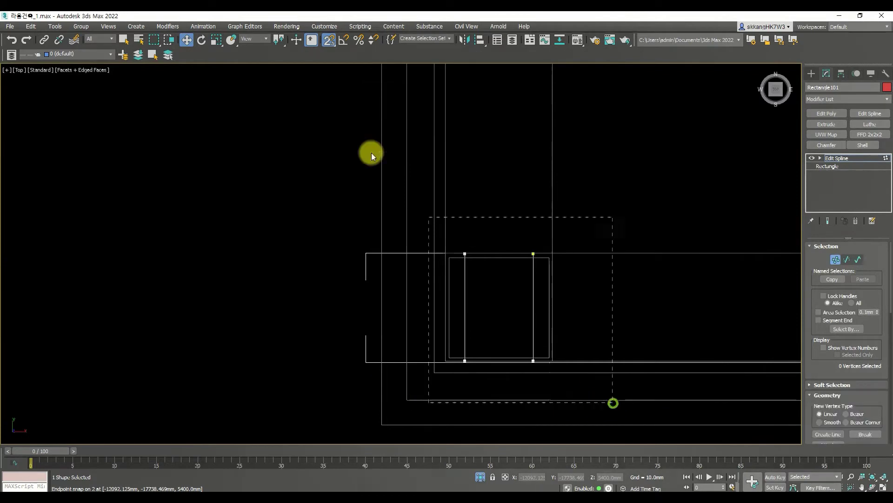
{"action": "right_click", "coordinate": [514, 303]}
{"action": "left_click", "coordinate": [511, 251]}
{"action": "left_click_drag", "start_coordinate": [594, 375], "coordinate": [509, 238]}
{"action": "left_click_drag", "start_coordinate": [564, 256], "coordinate": [554, 361]}
{"action": "left_click_drag", "start_coordinate": [511, 389], "coordinate": [428, 242]}
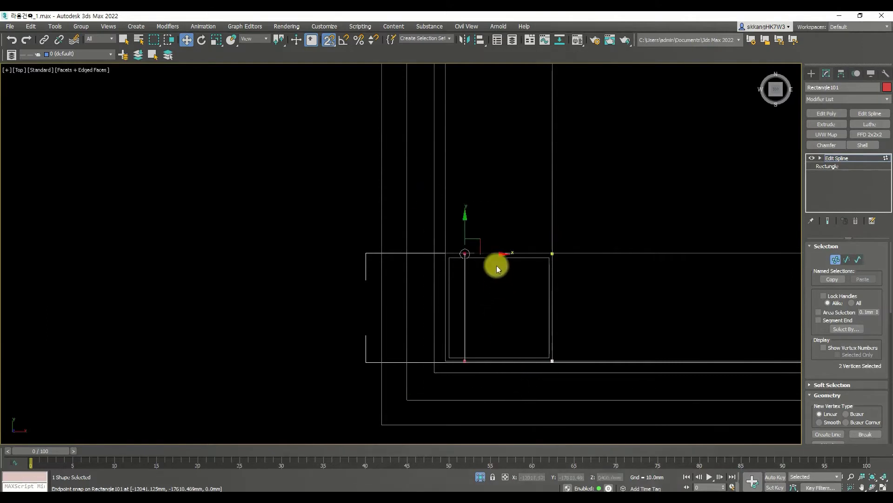
{"action": "left_click_drag", "start_coordinate": [501, 253], "coordinate": [447, 251]}
{"action": "scroll", "coordinate": [617, 285], "scroll_direction": "down", "scroll_amount": 4}
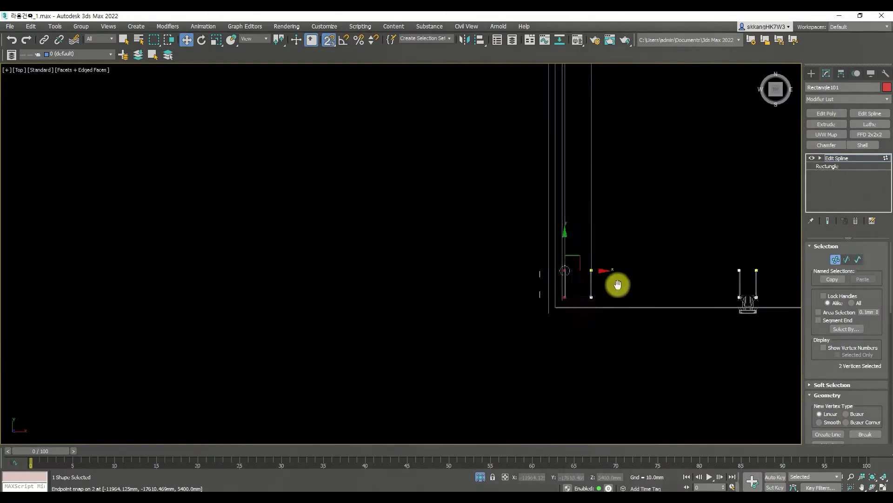
Step: Copy the spline of the mullion beside the corner away from the front wall and rotate it 90 degrees using angle snap
{"action": "left_click", "coordinate": [858, 261]}
{"action": "left_click", "coordinate": [579, 309]}
{"action": "middle_click_drag", "start_coordinate": [601, 315], "coordinate": [570, 325]}
{"action": "left_click_drag", "start_coordinate": [570, 326], "coordinate": [578, 185], "text": "shift"}
{"action": "left_click", "coordinate": [199, 41]}
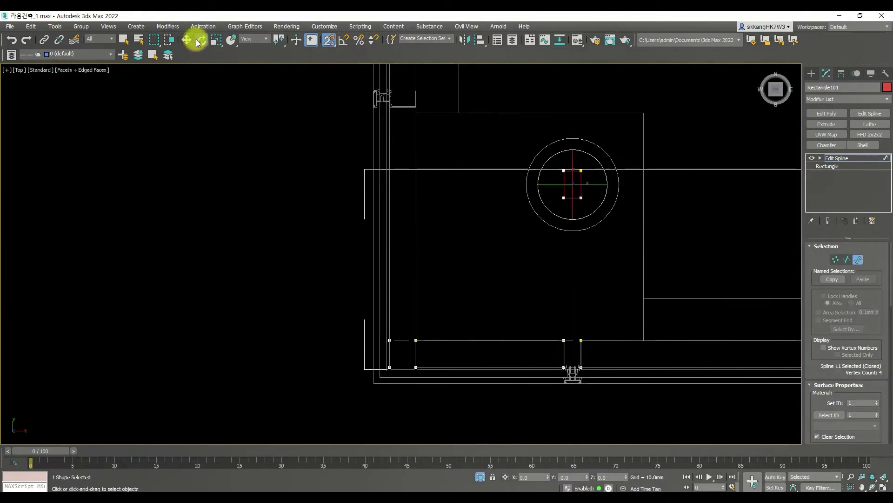
{"action": "right_click", "coordinate": [345, 41]}
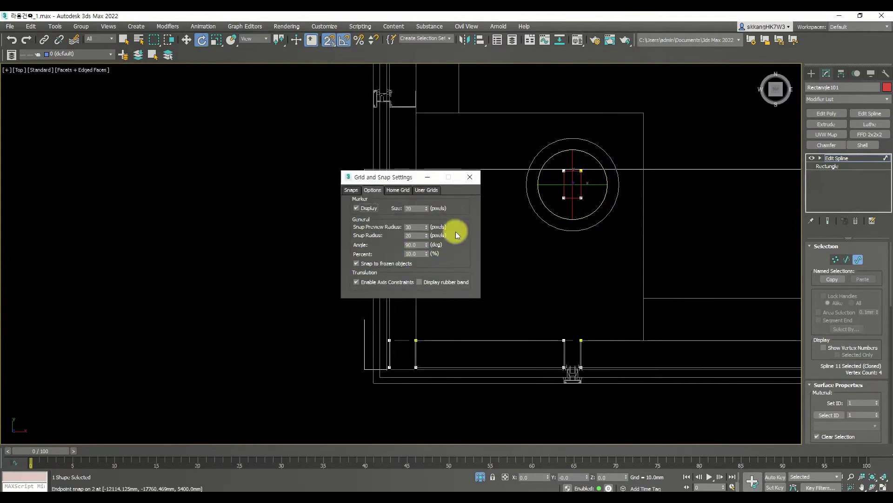
{"action": "double_click", "coordinate": [417, 244]}
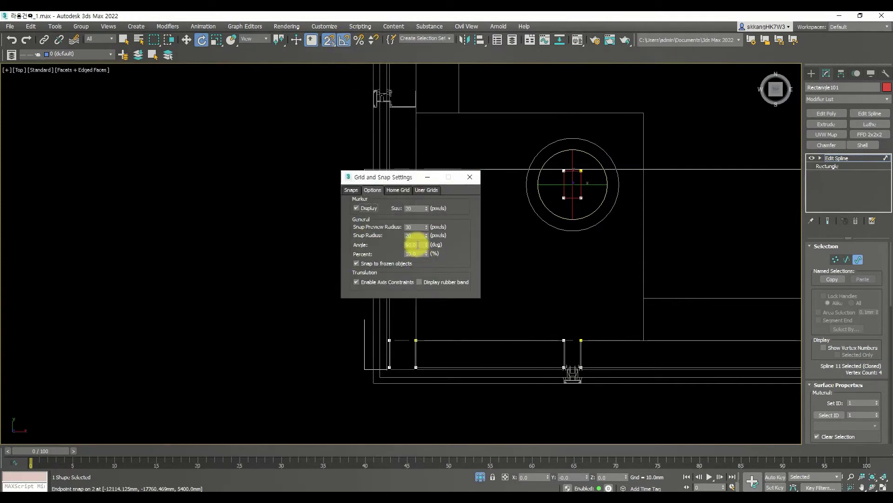
{"action": "left_click", "coordinate": [467, 178]}
{"action": "left_click_drag", "start_coordinate": [594, 160], "coordinate": [607, 173]}
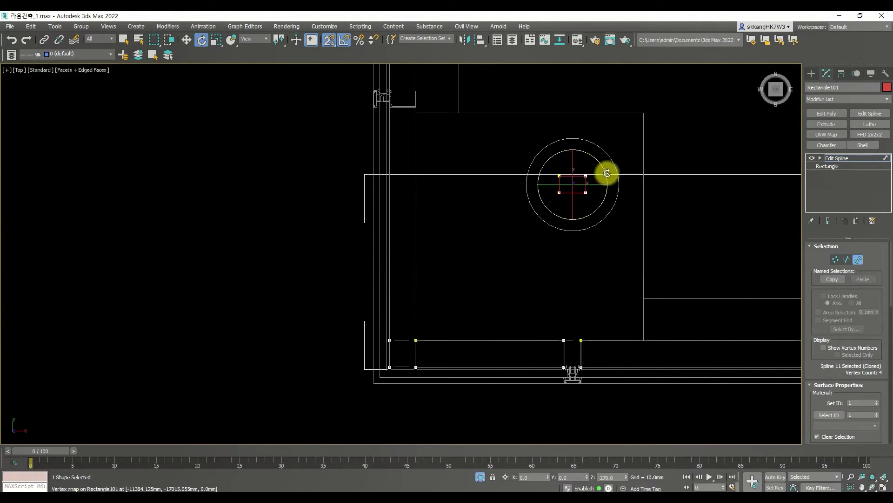
{"action": "left_click", "coordinate": [186, 40]}
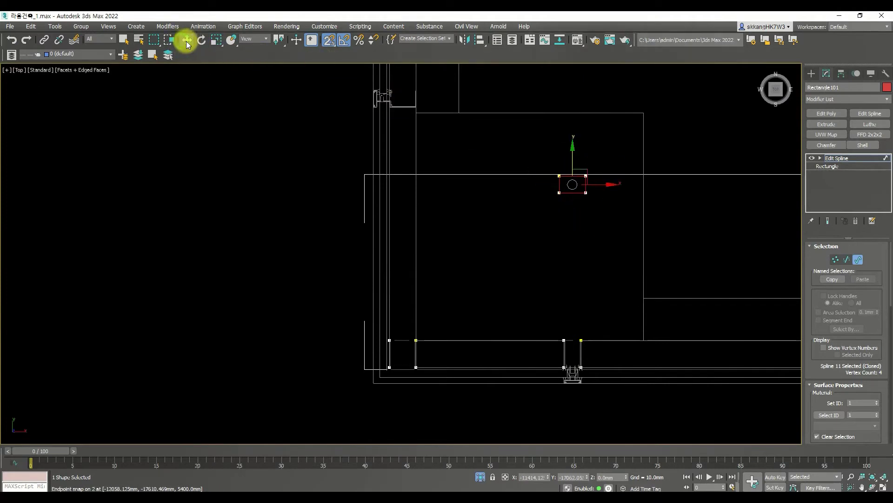
Step: Snap the rotated spline onto the side wall's first mullion from the corner
{"action": "middle_click_drag", "start_coordinate": [344, 102], "coordinate": [422, 299]}
{"action": "left_click_drag", "start_coordinate": [664, 365], "coordinate": [473, 310]}
{"action": "scroll", "coordinate": [471, 289], "scroll_direction": "up", "scroll_amount": 3}
{"action": "middle_click_drag", "start_coordinate": [478, 309], "coordinate": [526, 333]}
{"action": "scroll", "coordinate": [521, 299], "scroll_direction": "up", "scroll_amount": 3}
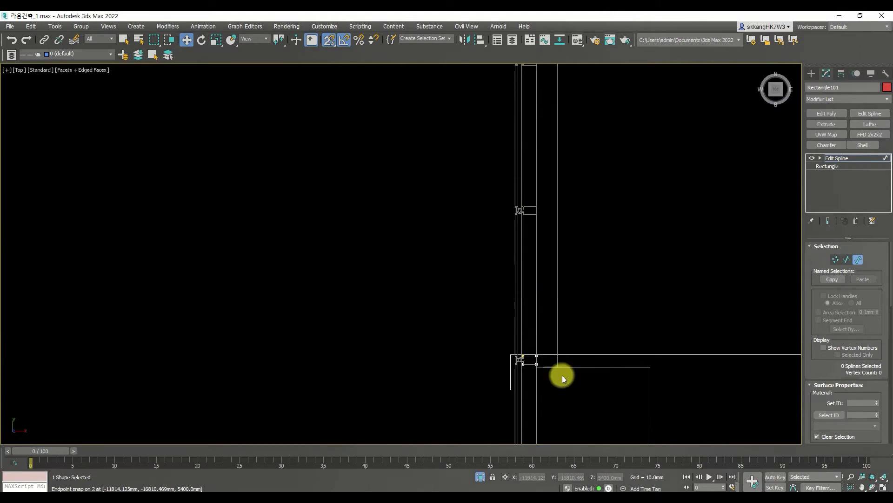
Step: Copy the rotated spline onto the following mullions along the side wall
{"action": "mouse_move", "coordinate": [562, 375]}
{"action": "left_mouse_down"}
{"action": "mouse_move", "coordinate": [529, 335]}
{"action": "mouse_move", "coordinate": [537, 209]}
{"action": "left_mouse_up"}
{"action": "scroll", "coordinate": [536, 210], "scroll_direction": "up", "scroll_amount": 4}
{"action": "middle_click_drag", "start_coordinate": [547, 251], "coordinate": [567, 388]}
{"action": "scroll", "coordinate": [543, 329], "scroll_direction": "down", "scroll_amount": 5}
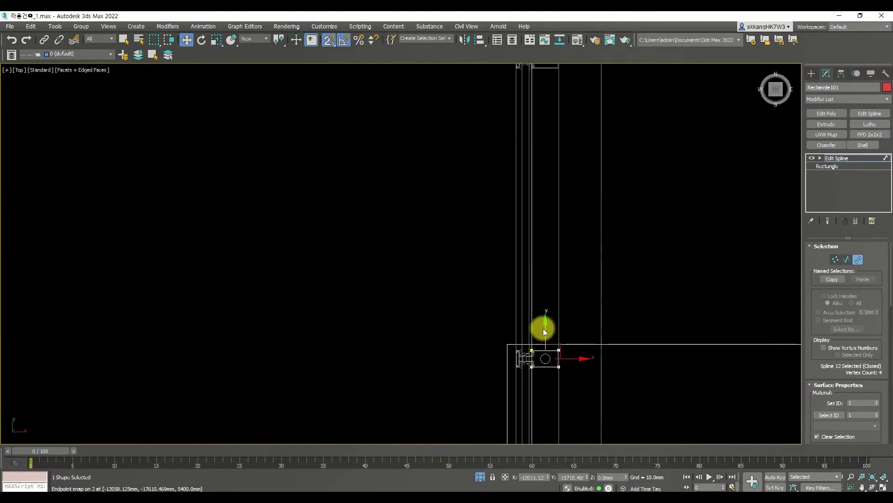
{"action": "left_click_drag", "start_coordinate": [547, 317], "coordinate": [553, 208], "text": "shift"}
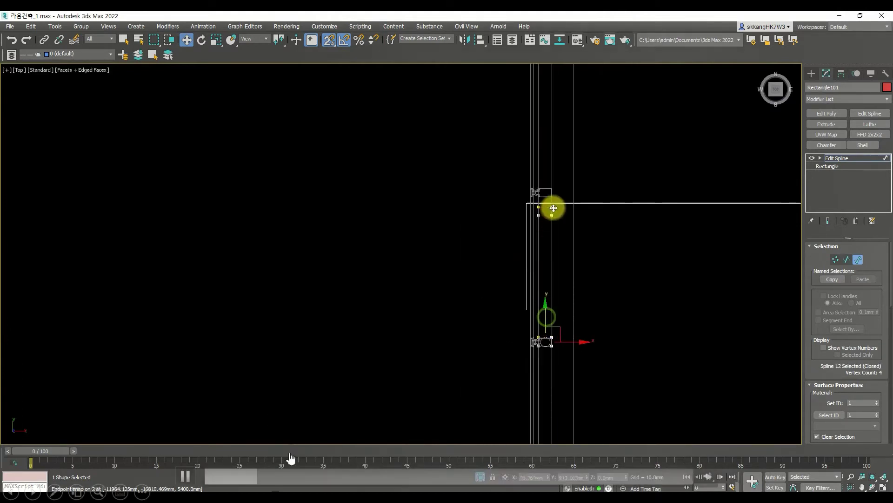
{"action": "left_click", "coordinate": [276, 477]}
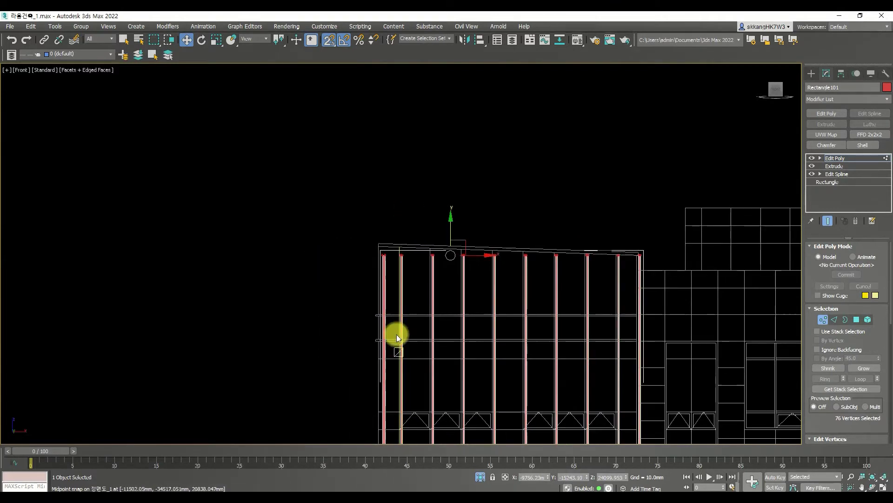
{"action": "scroll", "coordinate": [354, 267], "scroll_direction": "up", "scroll_amount": 2}
{"action": "left_click", "coordinate": [460, 282]}
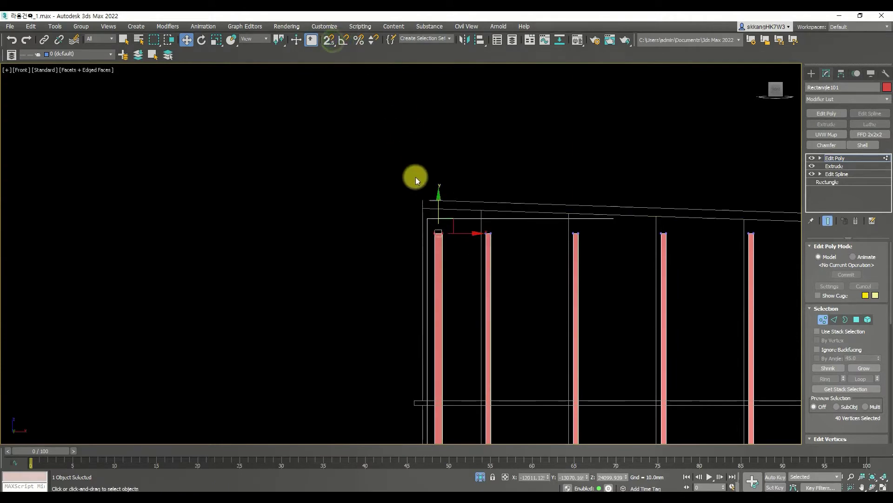
{"action": "scroll", "coordinate": [440, 232], "scroll_direction": "up", "scroll_amount": 2}
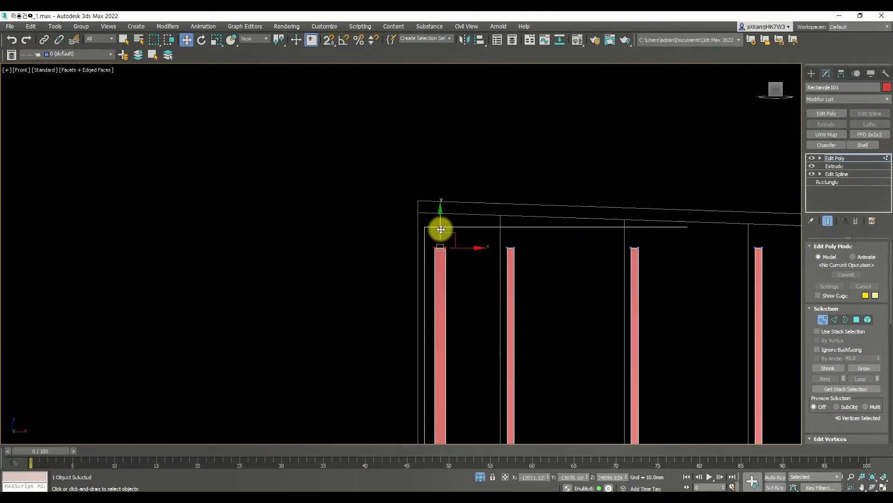
{"action": "left_click_drag", "start_coordinate": [441, 227], "coordinate": [437, 200]}
{"action": "right_click", "coordinate": [437, 199]}
Step: Select only the corner mullion's top vertices and raise them to the sloped roof line in the front elevation
{"action": "left_click", "coordinate": [518, 250]}
{"action": "mouse_move", "coordinate": [456, 255]}
{"action": "middle_mouse_down", "text": "alt"}
{"action": "mouse_move", "coordinate": [484, 275]}
{"action": "mouse_move", "coordinate": [470, 283]}
{"action": "mouse_move", "coordinate": [449, 250]}
{"action": "middle_mouse_up", "text": "alt"}
{"action": "key", "text": "f"}
{"action": "scroll", "coordinate": [447, 252], "scroll_direction": "up", "scroll_amount": 3}
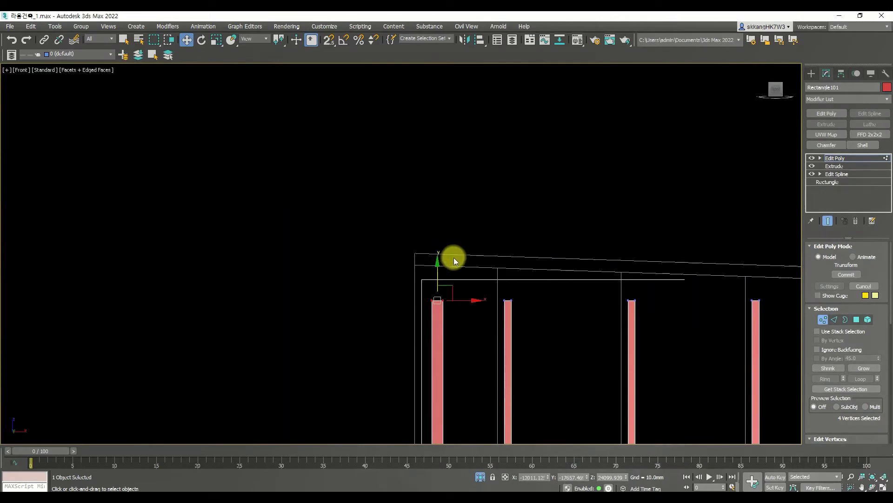
{"action": "left_click_drag", "start_coordinate": [438, 263], "coordinate": [440, 233]}
{"action": "scroll", "coordinate": [533, 309], "scroll_direction": "down", "scroll_amount": 5}
Step: Raise the top vertices of the front mullions one mullion at a time to the sloped roof line, starting from its low end
{"action": "scroll", "coordinate": [447, 283], "scroll_direction": "up", "scroll_amount": 2}
{"action": "left_click_drag", "start_coordinate": [771, 307], "coordinate": [558, 271]}
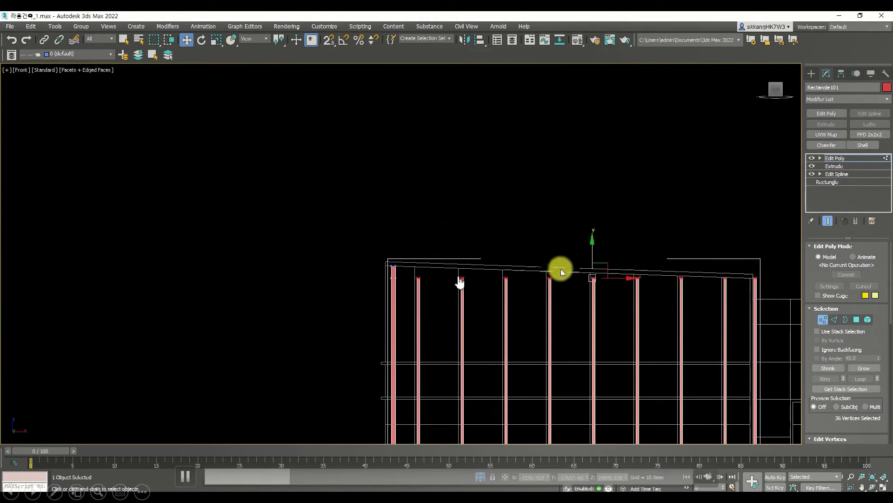
{"action": "left_click", "coordinate": [725, 279]}
{"action": "scroll", "coordinate": [719, 277], "scroll_direction": "up", "scroll_amount": 4}
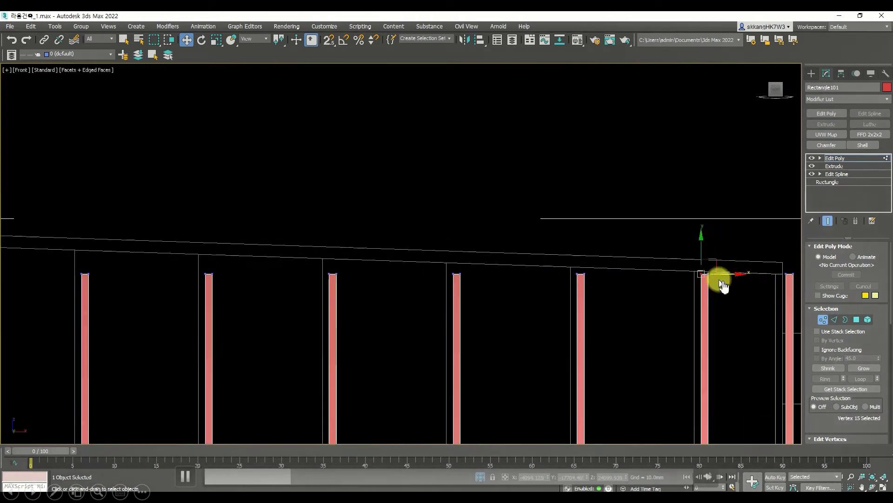
{"action": "scroll", "coordinate": [691, 270], "scroll_direction": "up", "scroll_amount": 5}
{"action": "left_click_drag", "start_coordinate": [694, 273], "coordinate": [693, 267]}
{"action": "left_click_drag", "start_coordinate": [482, 330], "coordinate": [416, 274]}
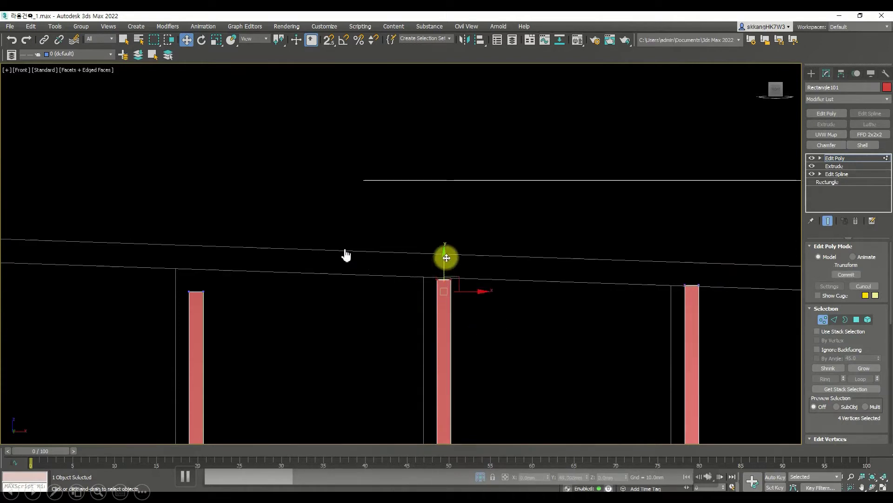
{"action": "middle_click_drag", "start_coordinate": [417, 270], "coordinate": [344, 279]}
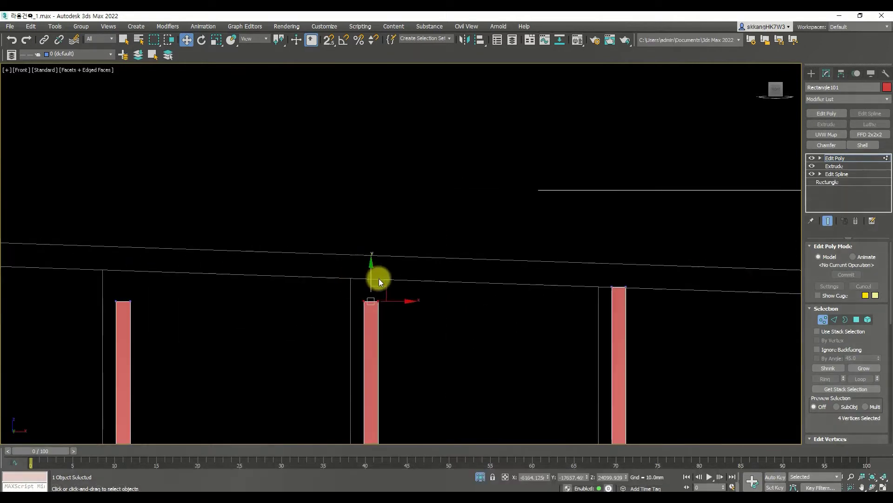
{"action": "left_click_drag", "start_coordinate": [371, 279], "coordinate": [374, 269]}
{"action": "right_click", "coordinate": [374, 260]}
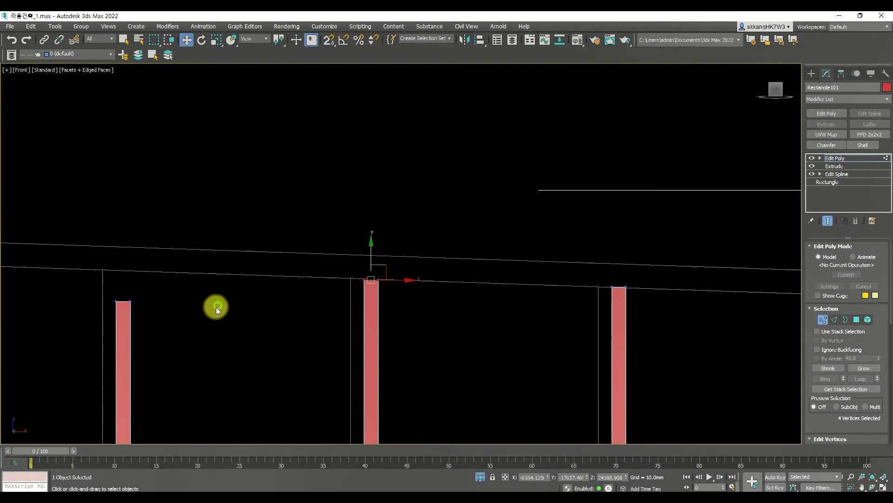
{"action": "middle_click_drag", "start_coordinate": [103, 277], "coordinate": [270, 283]}
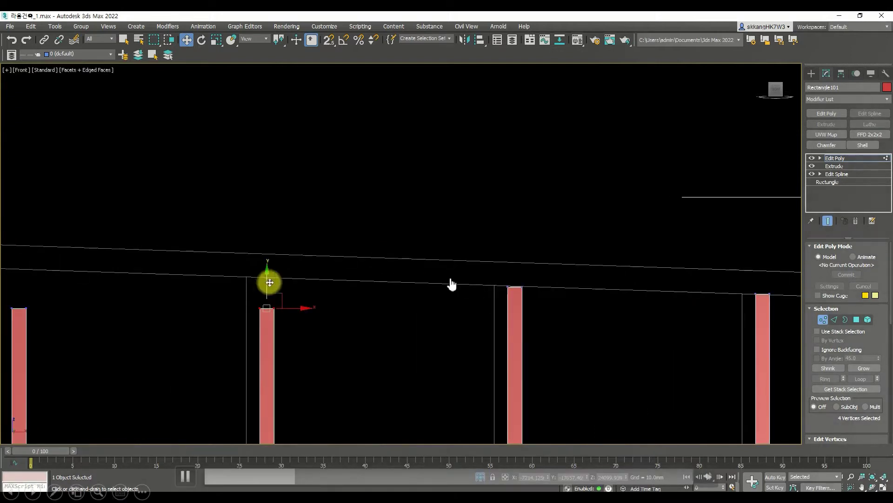
{"action": "left_click", "coordinate": [300, 479]}
{"action": "left_click_drag", "start_coordinate": [300, 479], "coordinate": [322, 476]}
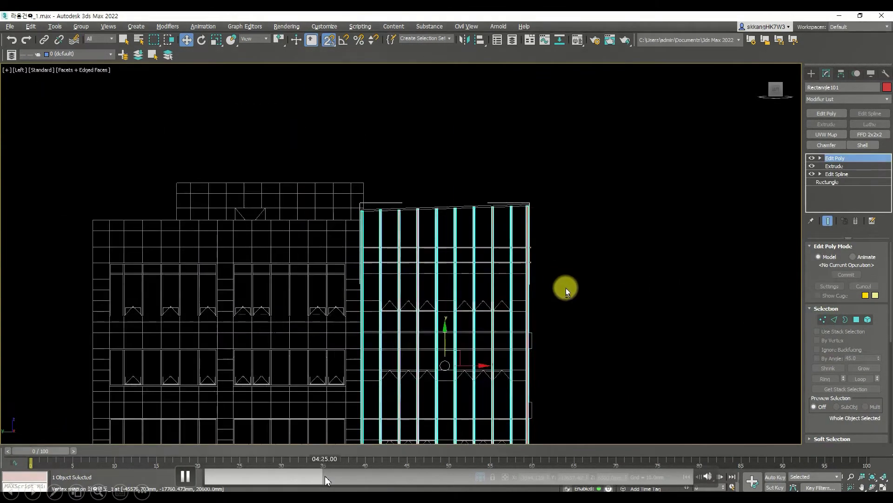
{"action": "left_click_drag", "start_coordinate": [326, 476], "coordinate": [341, 479]}
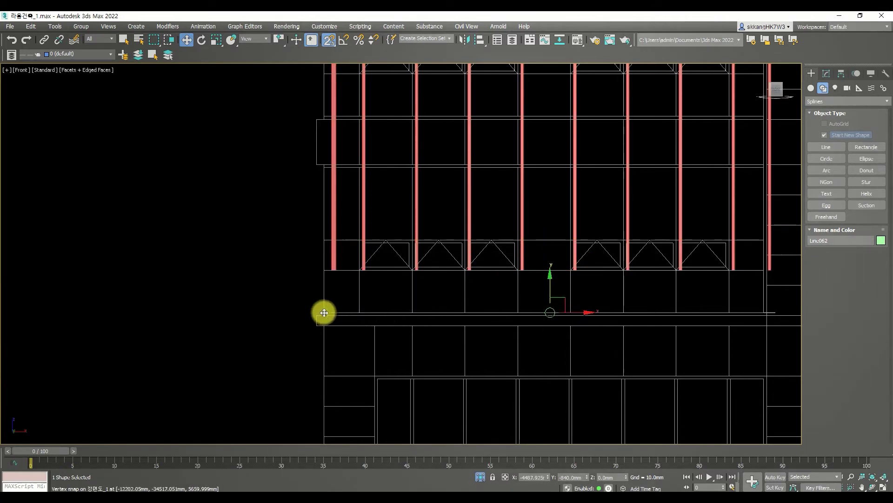
Step: Apply Extrude to the horizontal line below the front mullions with an amount of 10 mm
{"action": "scroll", "coordinate": [324, 313], "scroll_direction": "up", "scroll_amount": 5}
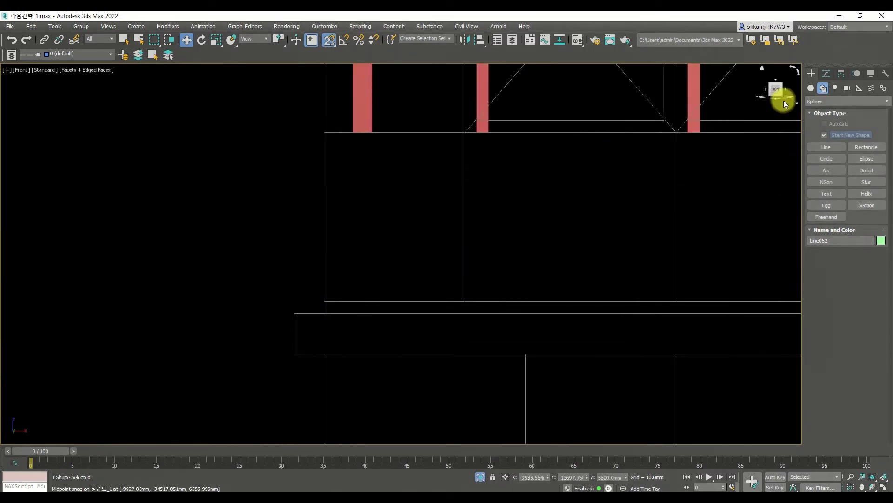
{"action": "left_click", "coordinate": [827, 73]}
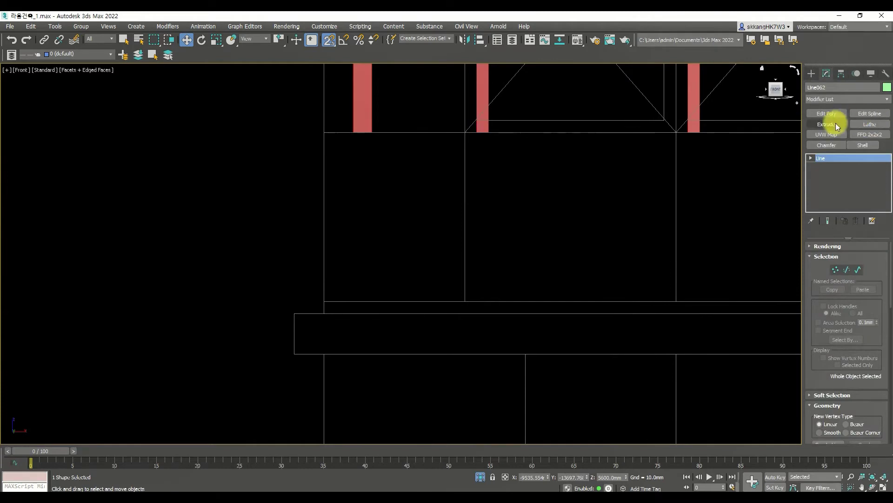
{"action": "left_click", "coordinate": [836, 125]}
{"action": "scroll", "coordinate": [652, 231], "scroll_direction": "down", "scroll_amount": 7}
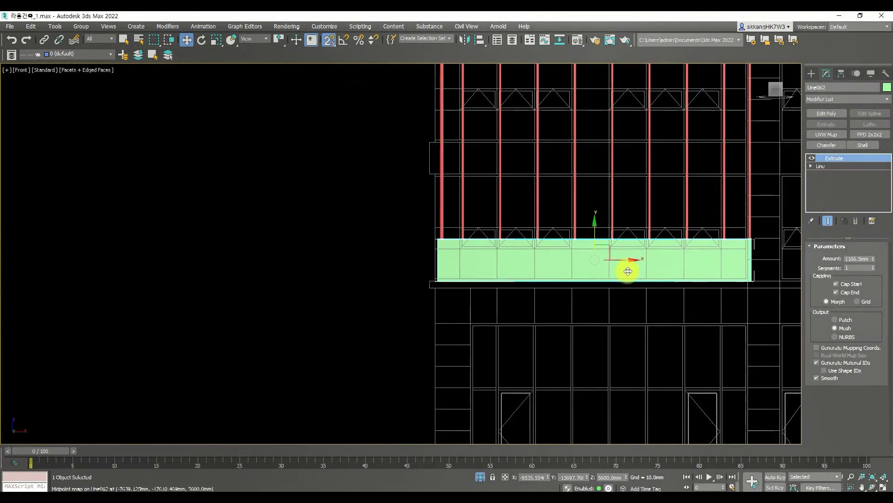
{"action": "middle_click_drag", "start_coordinate": [621, 270], "coordinate": [371, 285]}
{"action": "double_click", "coordinate": [864, 258]}
{"action": "type", "text": "10"}
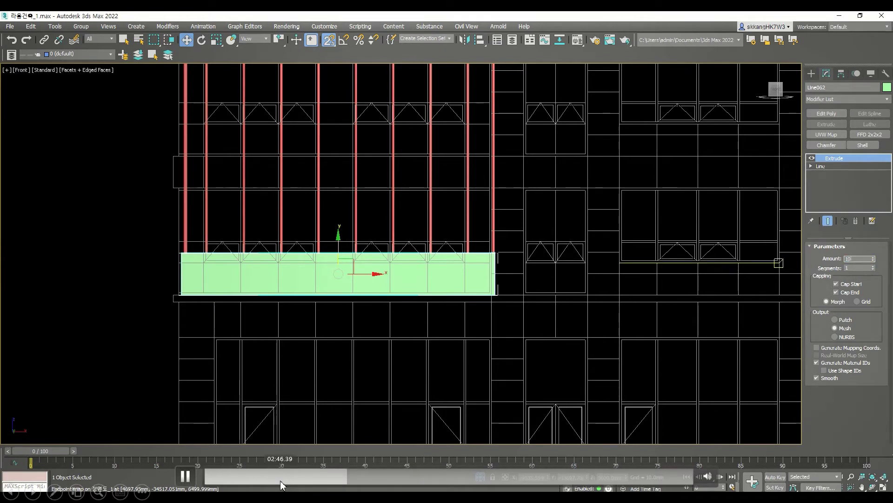
{"action": "key", "text": "Return"}
Step: Try 50 mm for the extrusion, then set its amount to 60 mm to fill the thin band above the ledge
{"action": "scroll", "coordinate": [158, 263], "scroll_direction": "up", "scroll_amount": 3}
{"action": "scroll", "coordinate": [399, 326], "scroll_direction": "up", "scroll_amount": 2}
{"action": "type", "text": "5"}
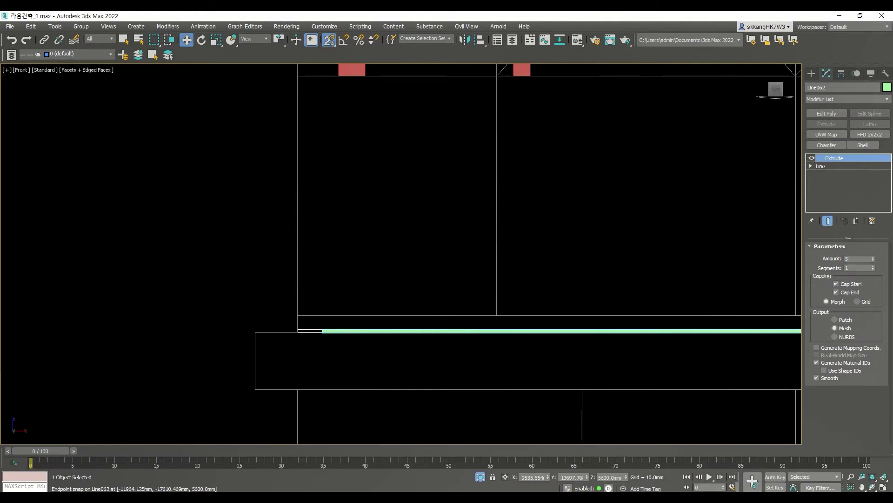
{"action": "type", "text": "0"}
{"action": "key", "text": "Return"}
{"action": "type", "text": "60"}
{"action": "key", "text": "Return"}
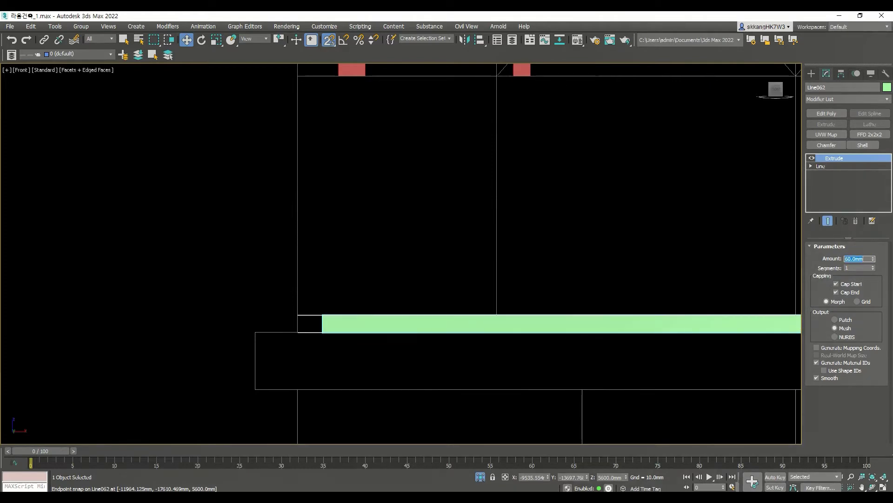
{"action": "scroll", "coordinate": [393, 264], "scroll_direction": "down", "scroll_amount": 6}
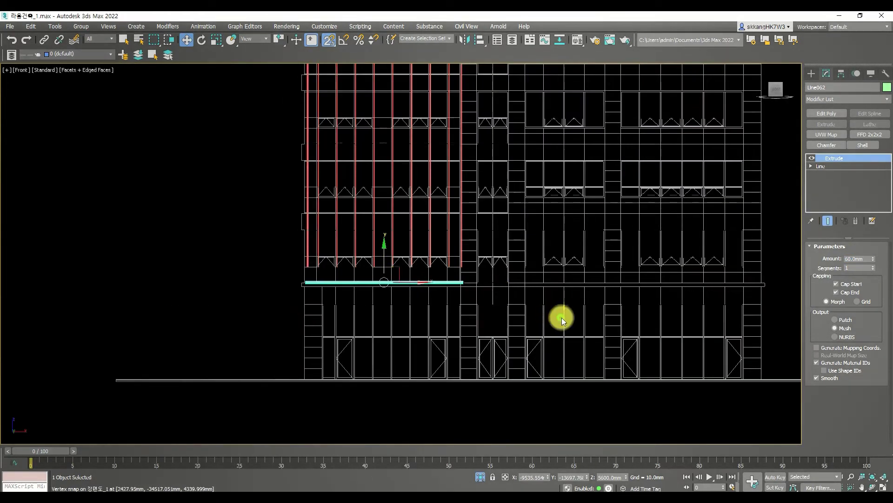
Step: Unfreeze all objects and select the front elevation drawing
{"action": "left_click", "coordinate": [608, 297]}
{"action": "scroll", "coordinate": [566, 349], "scroll_direction": "down", "scroll_amount": 3}
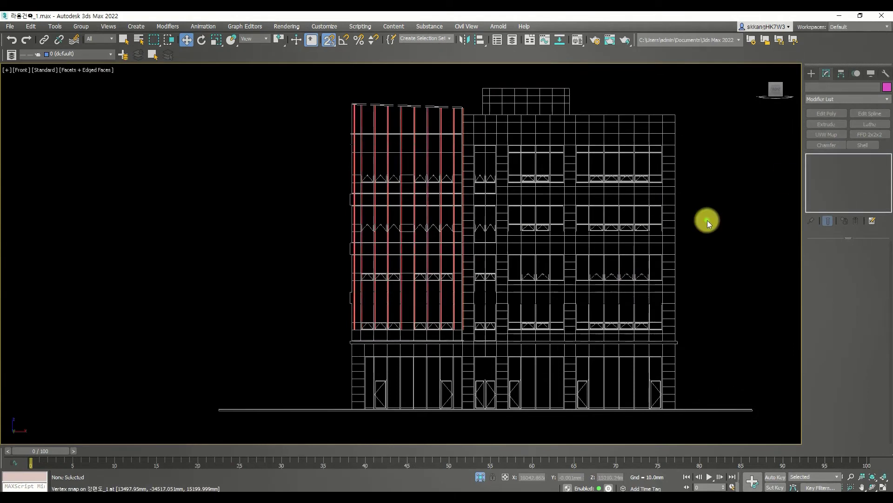
{"action": "left_click", "coordinate": [856, 74]}
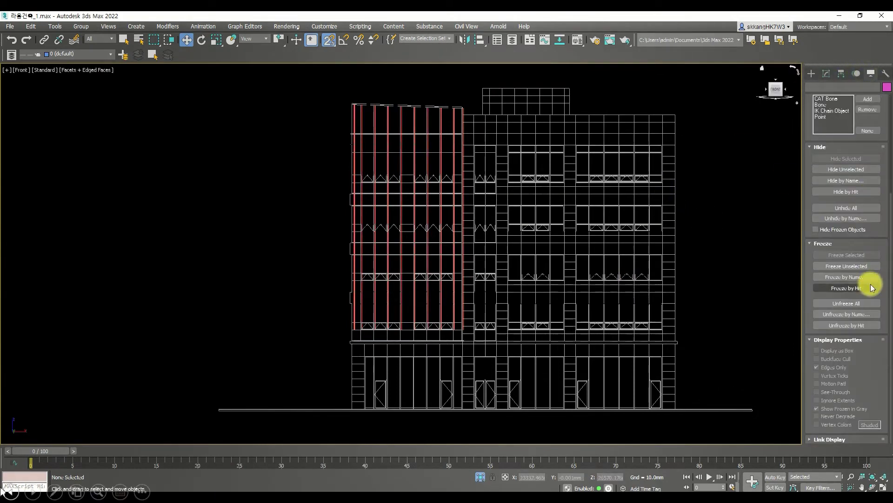
{"action": "left_click", "coordinate": [867, 307]}
{"action": "left_click", "coordinate": [517, 289]}
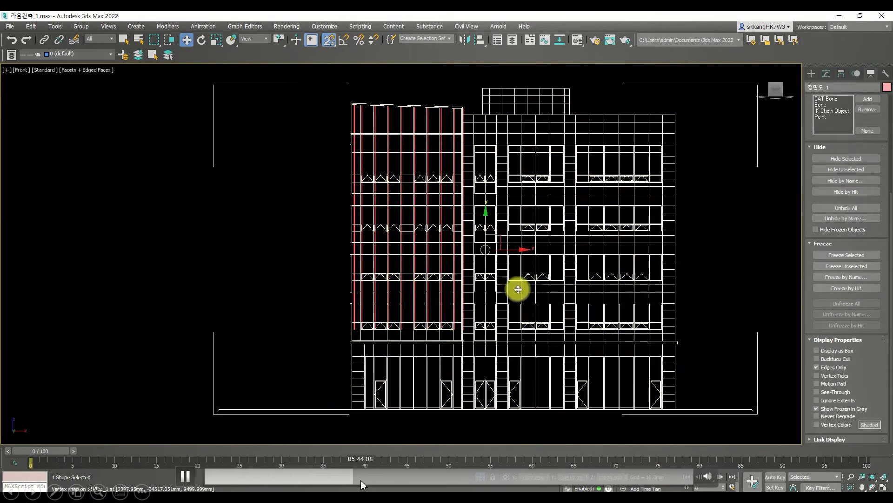
{"action": "scroll", "coordinate": [463, 259], "scroll_direction": "up", "scroll_amount": 3}
{"action": "left_click", "coordinate": [372, 480]}
{"action": "left_click_drag", "start_coordinate": [378, 479], "coordinate": [400, 481]}
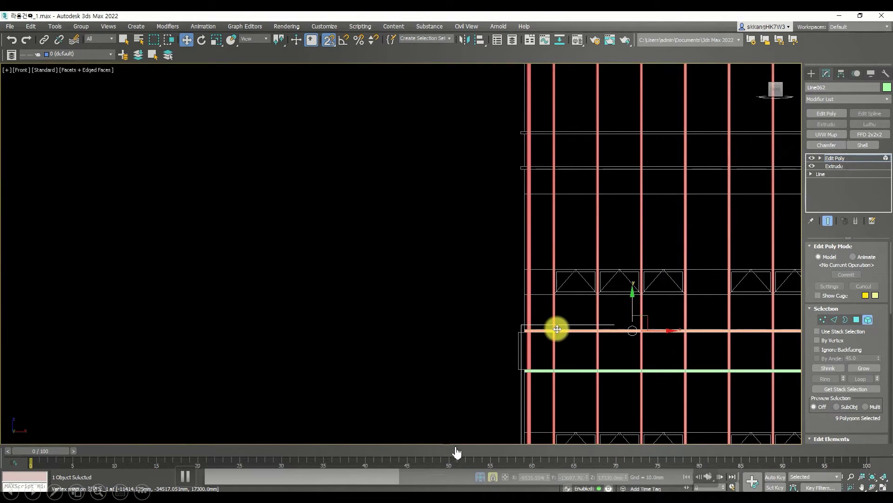
{"action": "left_click", "coordinate": [412, 473]}
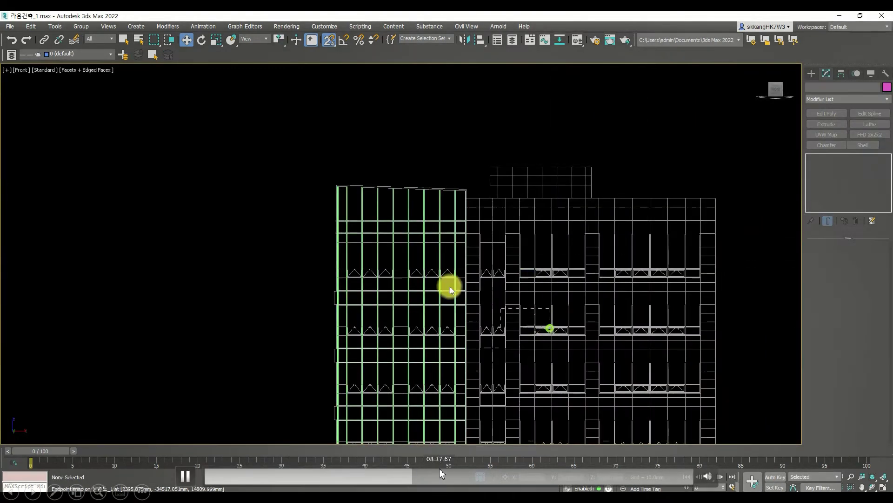
{"action": "left_click", "coordinate": [417, 478]}
{"action": "left_click", "coordinate": [411, 471]}
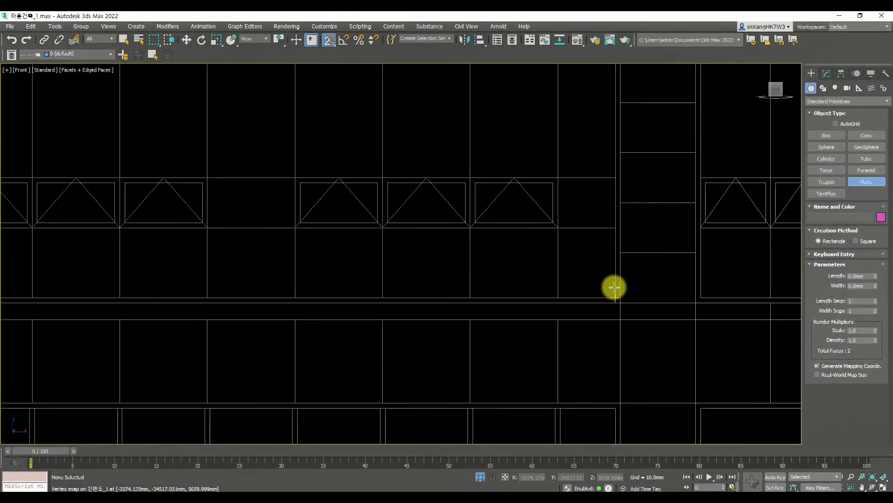
Step: Draw an 840 by 690 mm plane snapped to the end panel below the lowest curtain-wall windows and convert it to Editable Poly
{"action": "left_click_drag", "start_coordinate": [558, 297], "coordinate": [613, 225]}
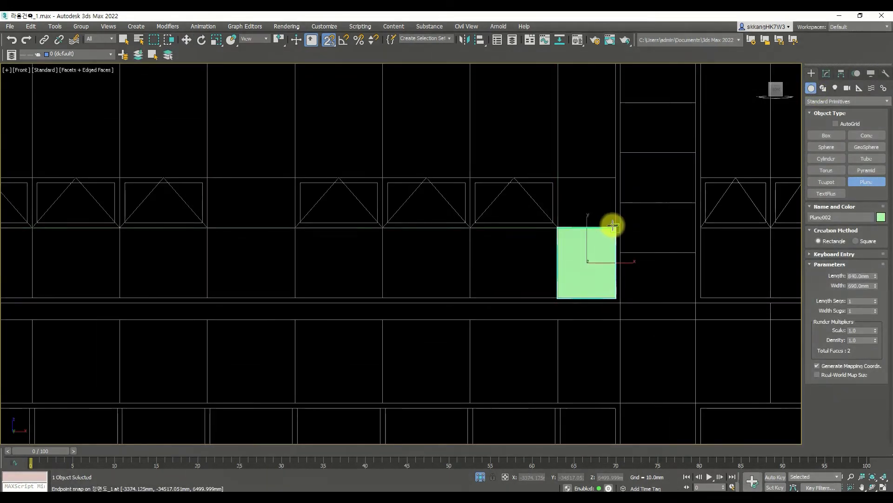
{"action": "right_click", "coordinate": [612, 225]}
{"action": "right_click", "coordinate": [588, 271]}
{"action": "mouse_move", "coordinate": [680, 372]}
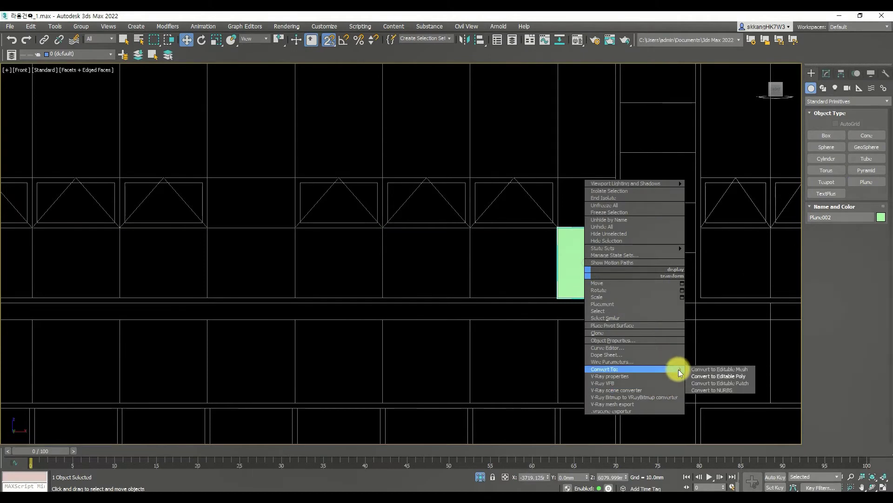
{"action": "left_click", "coordinate": [707, 376]}
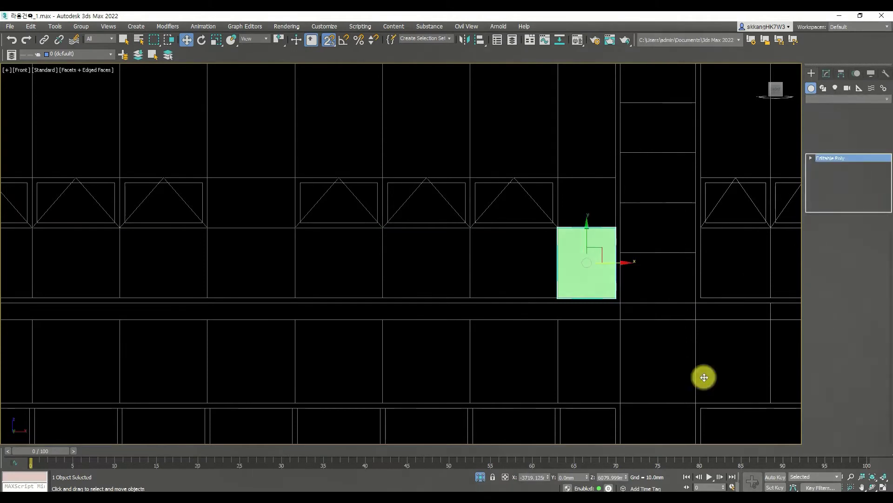
Step: Copy the plane's side edge from one vertical grid line to the next until the strip reaches the facade's far corner
{"action": "left_click", "coordinate": [811, 158]}
{"action": "left_click", "coordinate": [827, 174]}
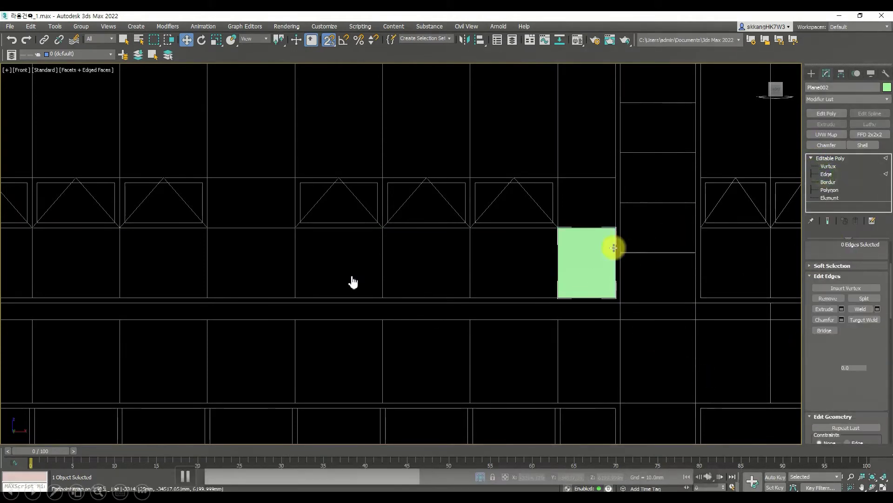
{"action": "left_click", "coordinate": [559, 256]}
{"action": "middle_click_drag", "start_coordinate": [528, 255], "coordinate": [570, 237]}
{"action": "left_click_drag", "start_coordinate": [598, 252], "coordinate": [439, 265], "text": "shift"}
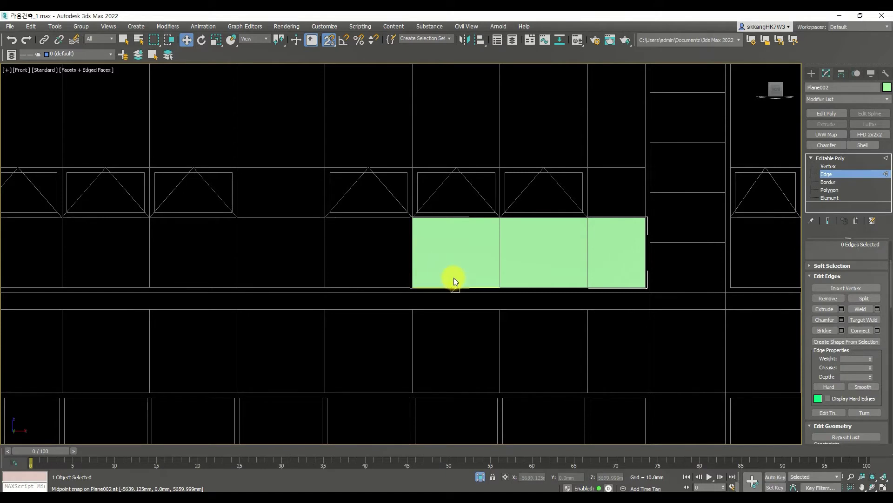
{"action": "left_click_drag", "start_coordinate": [439, 263], "coordinate": [236, 250], "text": "shift"}
{"action": "middle_click_drag", "start_coordinate": [280, 273], "coordinate": [485, 263]}
{"action": "left_click_drag", "start_coordinate": [478, 241], "coordinate": [123, 255], "text": "shift"}
{"action": "middle_click_drag", "start_coordinate": [124, 256], "coordinate": [149, 303]}
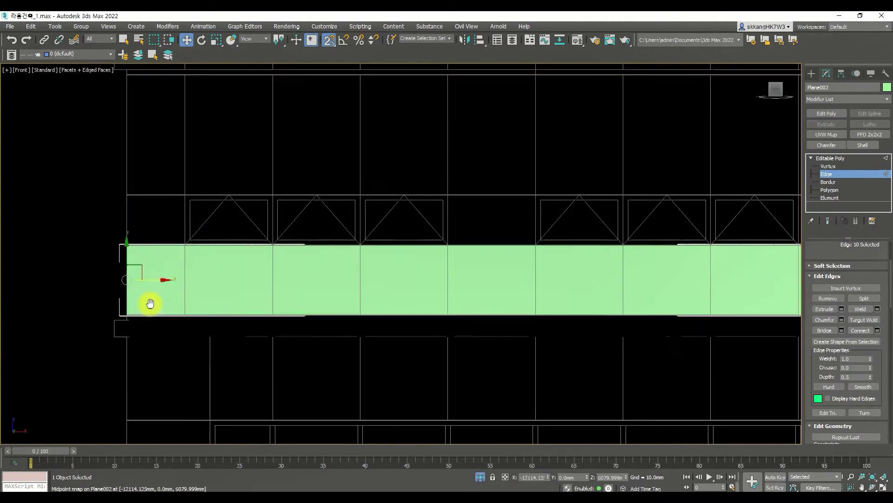
Step: Select all top edges of the panel strip below the windows
{"action": "scroll", "coordinate": [584, 289], "scroll_direction": "down", "scroll_amount": 5}
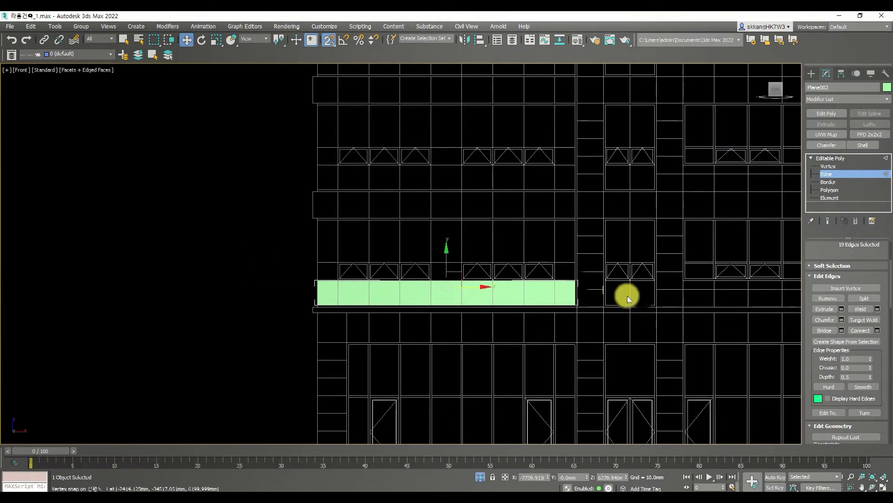
{"action": "left_click_drag", "start_coordinate": [297, 294], "coordinate": [298, 293]}
{"action": "scroll", "coordinate": [398, 286], "scroll_direction": "up", "scroll_amount": 4}
{"action": "middle_click_drag", "start_coordinate": [484, 279], "coordinate": [515, 348]}
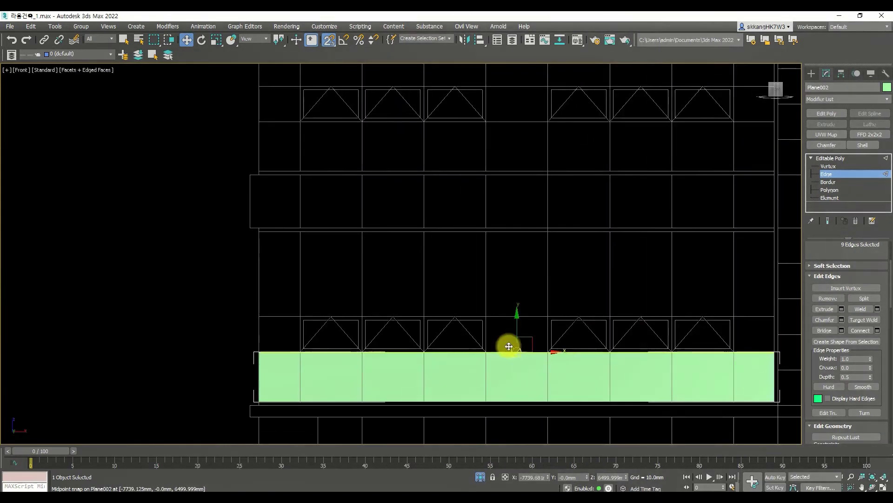
Step: Extend Plane002's selected top edges upward in segments, snapping each to the elevation's horizontal lines up to the line just above the projecting band
{"action": "left_click_drag", "start_coordinate": [519, 334], "coordinate": [255, 233]}
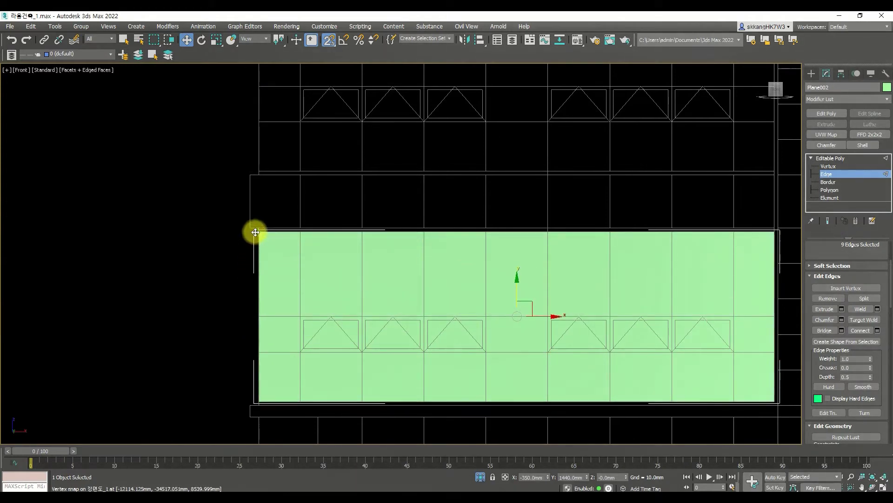
{"action": "middle_click_drag", "start_coordinate": [320, 262], "coordinate": [331, 300]}
{"action": "left_click_drag", "start_coordinate": [277, 313], "coordinate": [264, 256]}
{"action": "left_click", "coordinate": [264, 263]}
{"action": "scroll", "coordinate": [293, 260], "scroll_direction": "up", "scroll_amount": 5}
{"action": "double_click", "coordinate": [275, 253]}
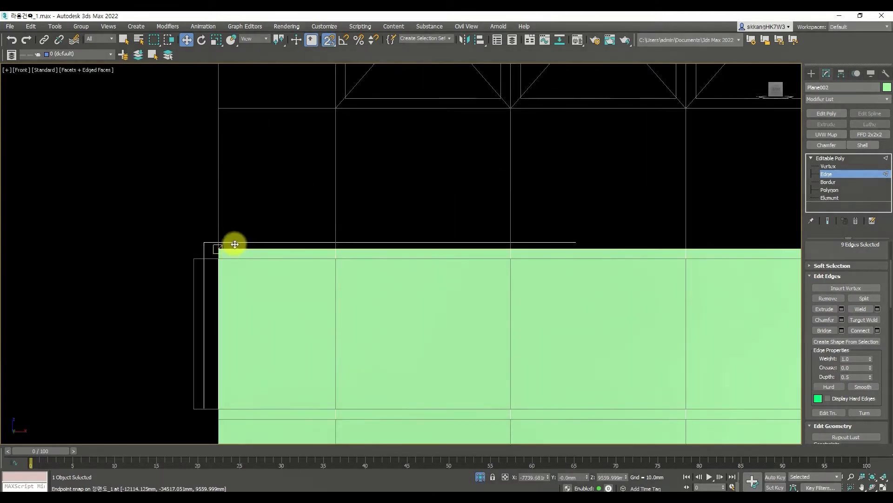
{"action": "left_click_drag", "start_coordinate": [225, 250], "coordinate": [232, 258]}
Step: Continue extending the same edges upward in snapped segments through the next row of windows on the front elevation
{"action": "scroll", "coordinate": [232, 259], "scroll_direction": "down", "scroll_amount": 8}
{"action": "scroll", "coordinate": [293, 273], "scroll_direction": "up", "scroll_amount": 5}
{"action": "left_click_drag", "start_coordinate": [256, 284], "coordinate": [251, 211]}
{"action": "middle_click_drag", "start_coordinate": [263, 224], "coordinate": [297, 309]}
{"action": "left_click_drag", "start_coordinate": [297, 298], "coordinate": [291, 250]}
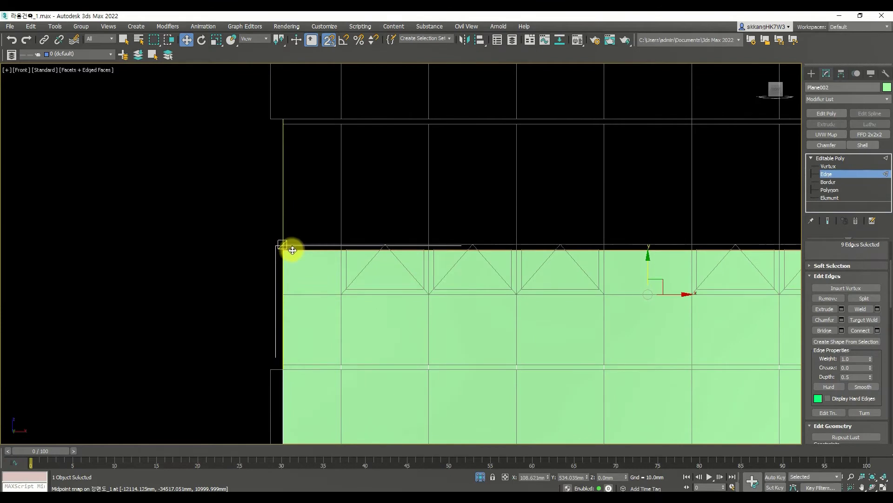
{"action": "middle_click_drag", "start_coordinate": [332, 278], "coordinate": [347, 363]}
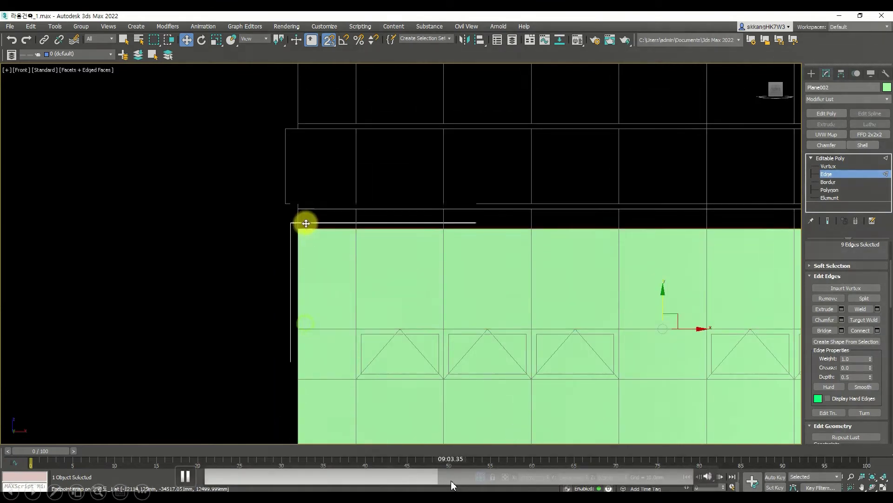
{"action": "left_click", "coordinate": [477, 477]}
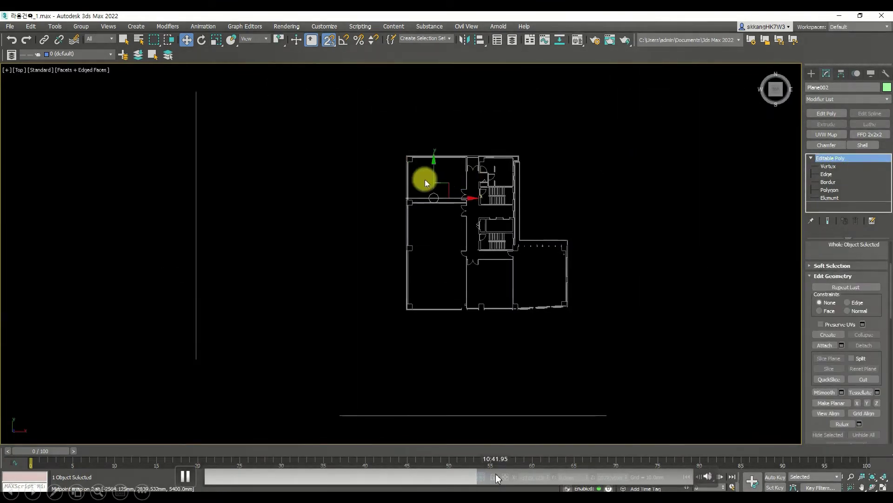
{"action": "left_click", "coordinate": [515, 478]}
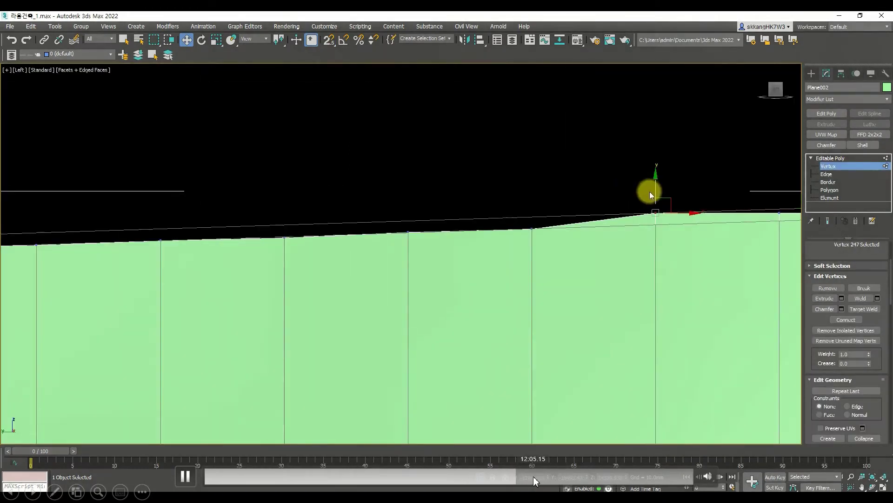
{"action": "left_click", "coordinate": [533, 476]}
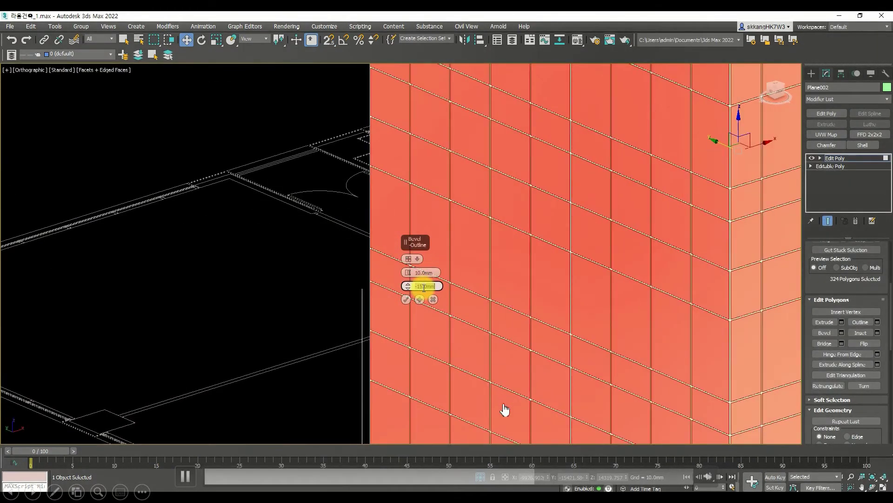
{"action": "left_click", "coordinate": [519, 476]}
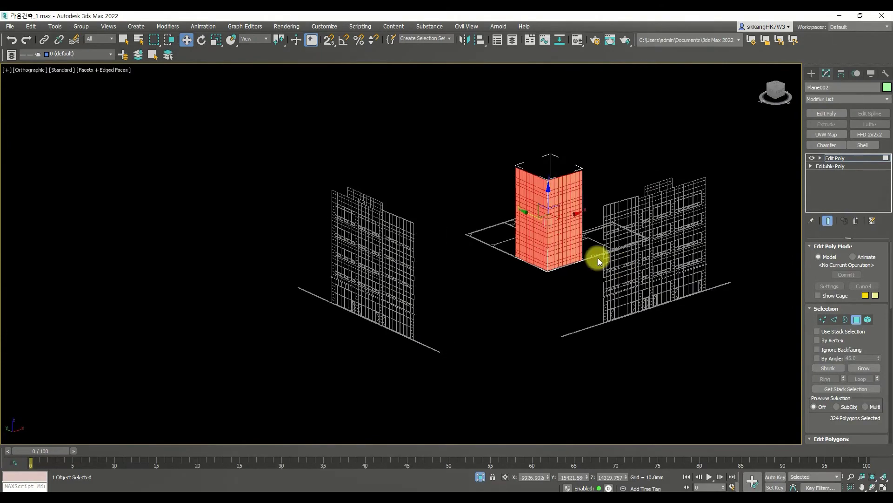
Step: Start a Bevel on the selected facade polygons with a height of 10 mm, using the By Polygon option
{"action": "middle_click_drag", "start_coordinate": [582, 320], "coordinate": [612, 318], "text": "alt"}
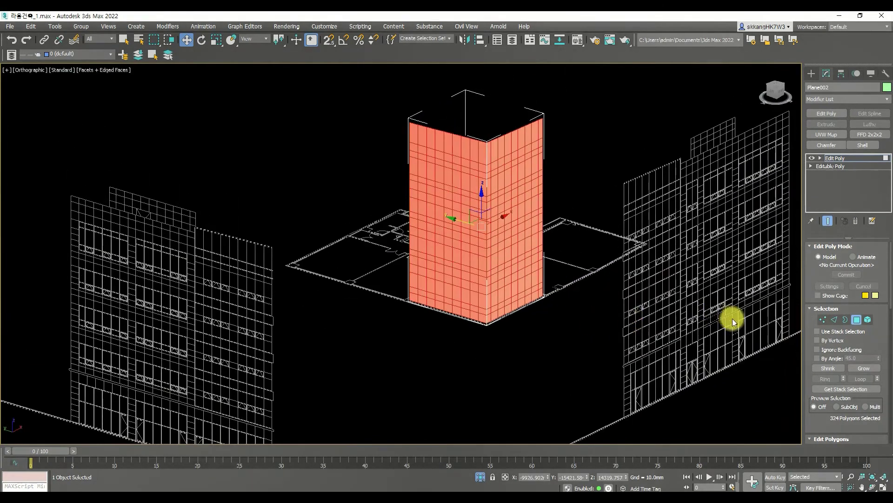
{"action": "scroll", "coordinate": [845, 385], "scroll_direction": "down", "scroll_amount": 3}
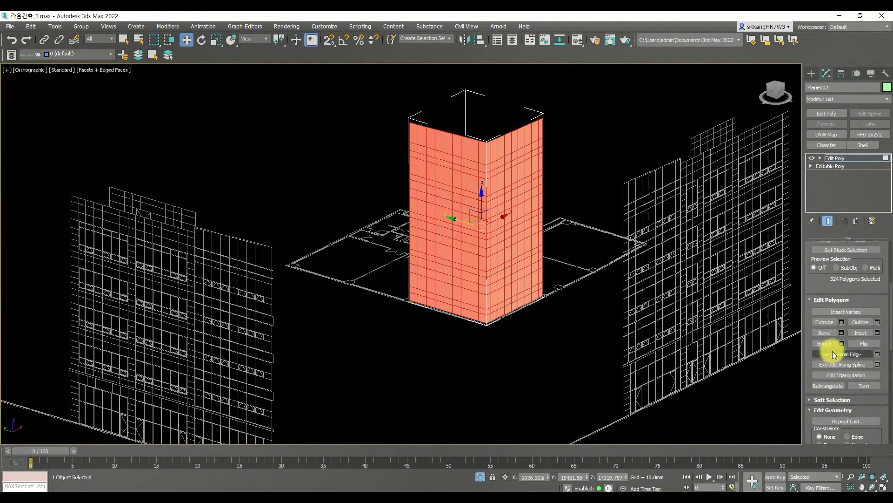
{"action": "left_click", "coordinate": [841, 334]}
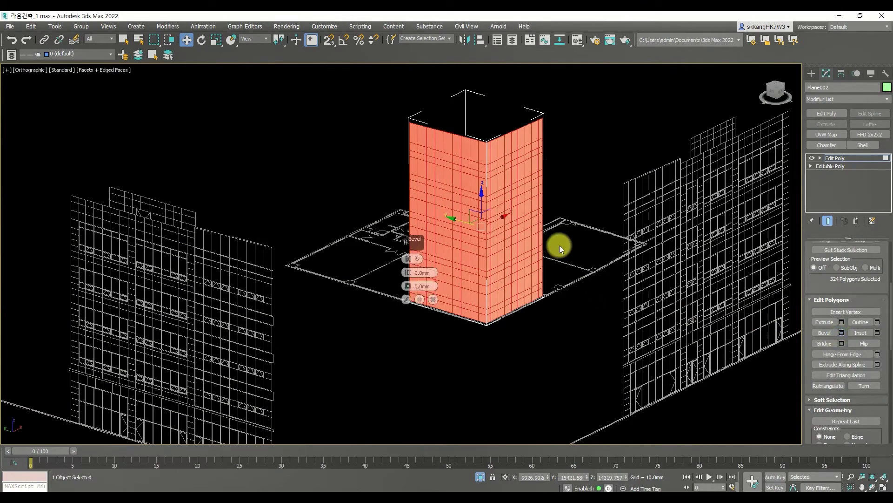
{"action": "scroll", "coordinate": [539, 245], "scroll_direction": "up", "scroll_amount": 5}
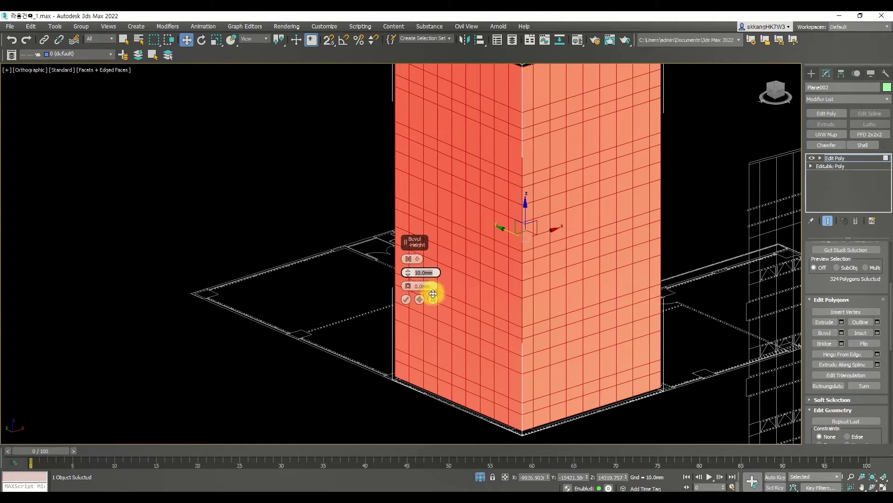
{"action": "left_click", "coordinate": [418, 260]}
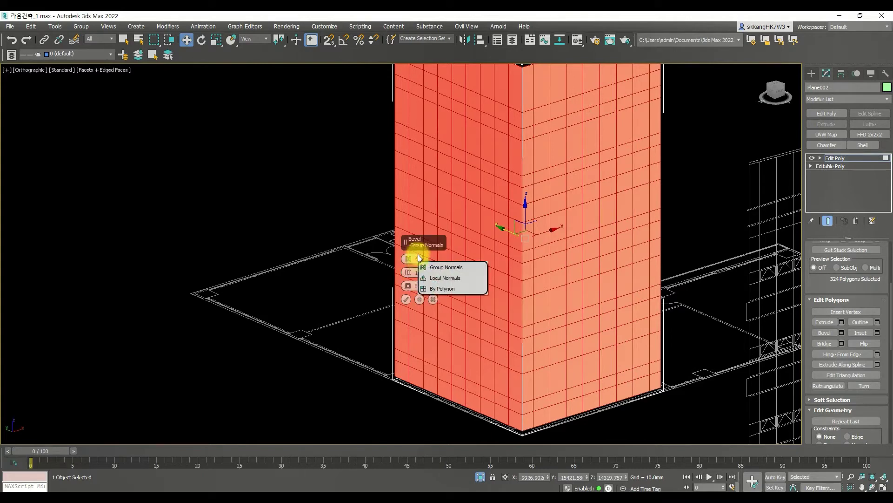
{"action": "left_click", "coordinate": [440, 290]}
Step: Set the bevel outline to -15 mm and apply the bevel to the facade polygons
{"action": "scroll", "coordinate": [428, 299], "scroll_direction": "up", "scroll_amount": 5}
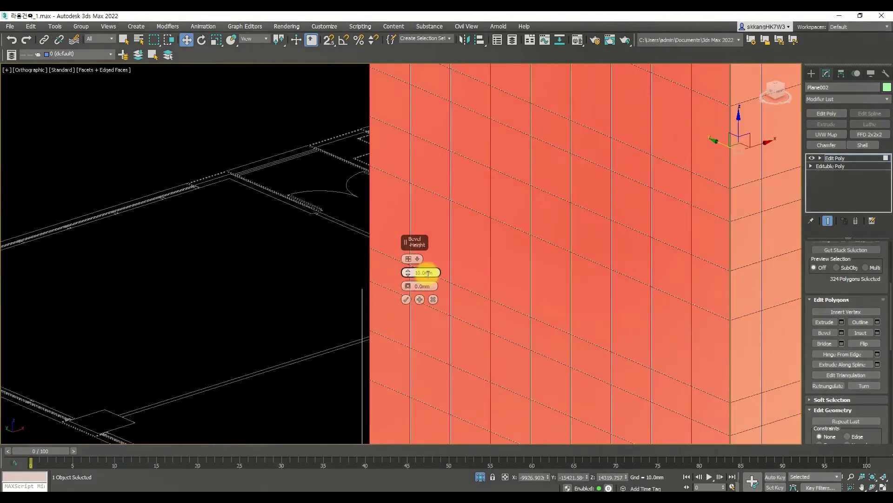
{"action": "type", "text": "5"}
{"action": "key", "text": "Return"}
{"action": "scroll", "coordinate": [398, 272], "scroll_direction": "up", "scroll_amount": 4}
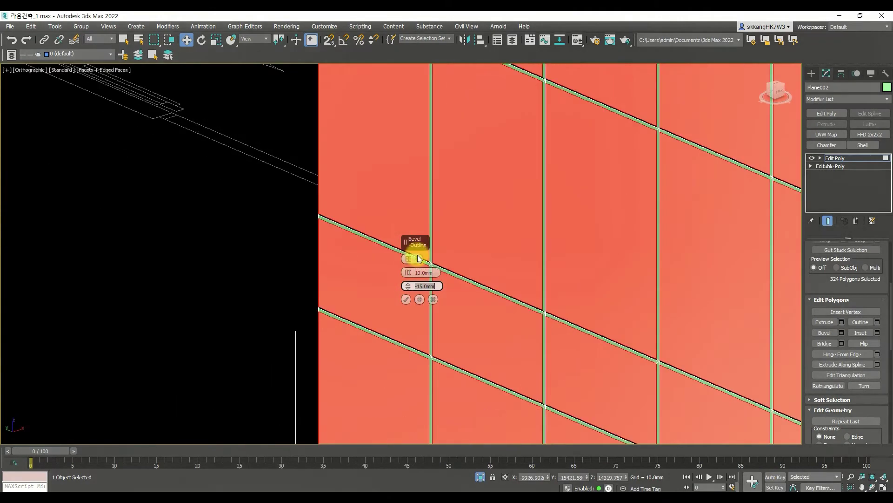
{"action": "left_click", "coordinate": [407, 299]}
{"action": "scroll", "coordinate": [535, 308], "scroll_direction": "down", "scroll_amount": 8}
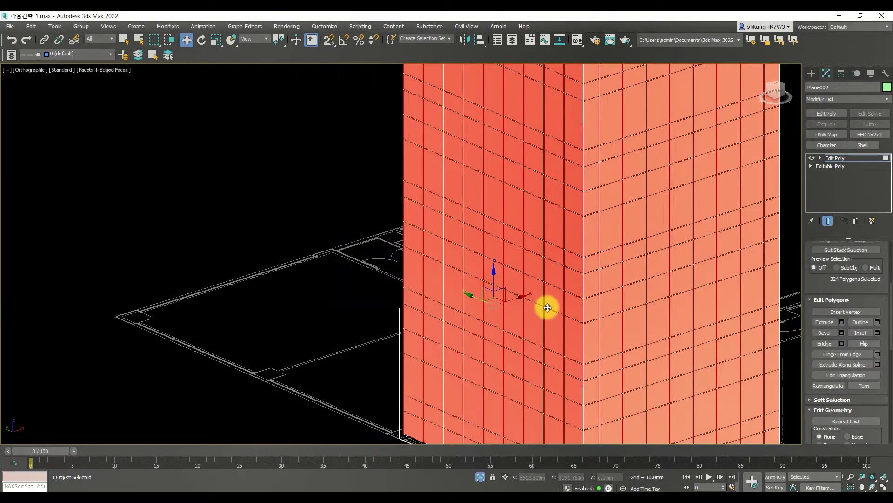
Step: Bring up the polygon Material ID settings, clear the polygon selection and deselect the facade object
{"action": "scroll", "coordinate": [824, 287], "scroll_direction": "down", "scroll_amount": 2}
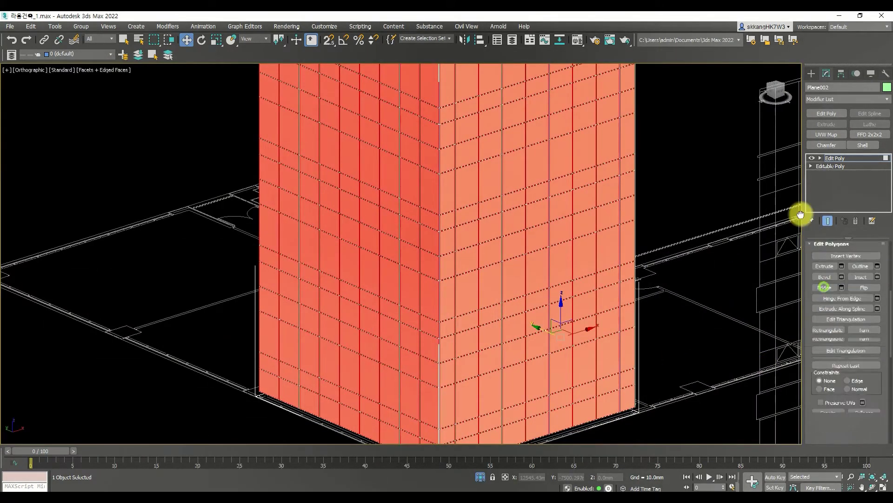
{"action": "scroll", "coordinate": [800, 216], "scroll_direction": "down", "scroll_amount": 2}
{"action": "scroll", "coordinate": [830, 378], "scroll_direction": "down", "scroll_amount": 6}
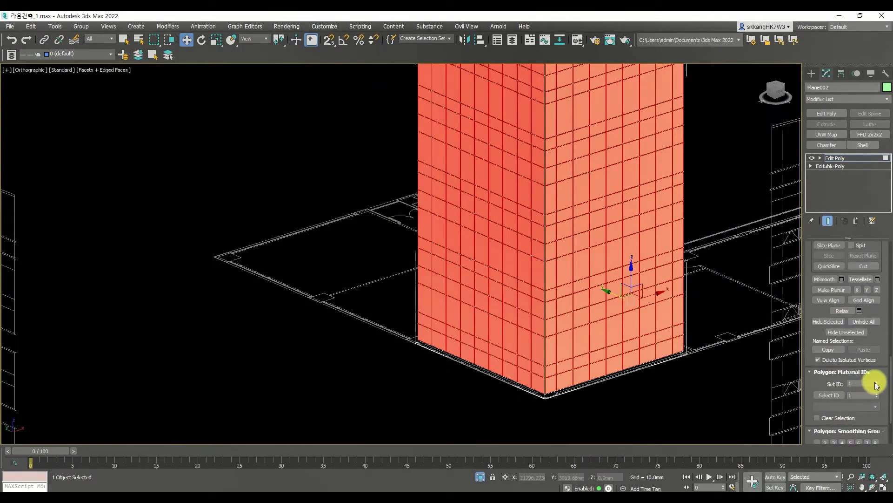
{"action": "left_click", "coordinate": [684, 387]}
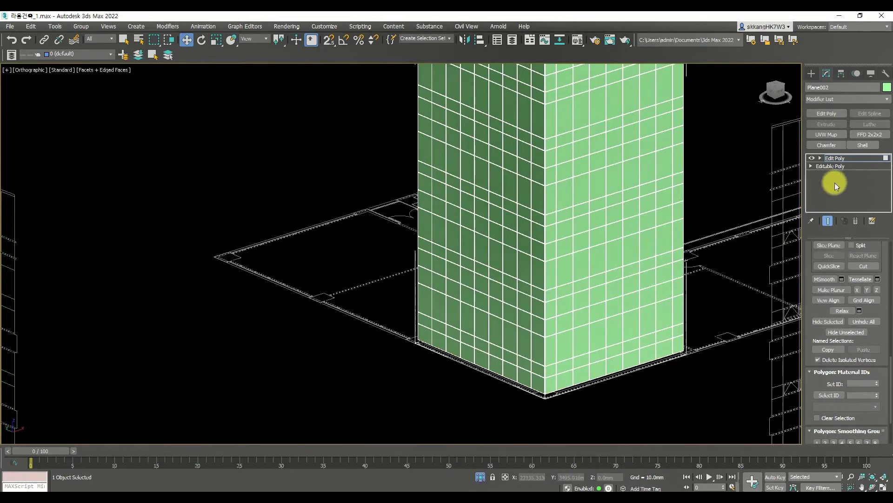
{"action": "left_click", "coordinate": [730, 362]}
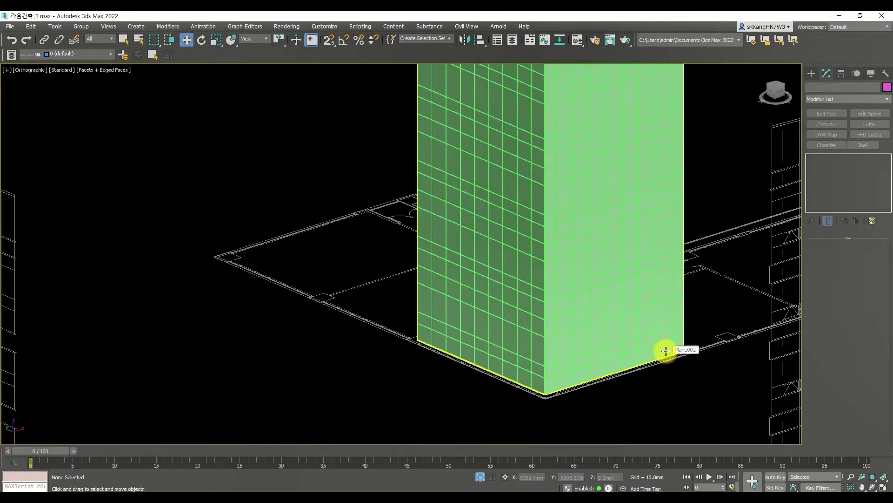
Step: Reselect the facade object and view Material #11mm in the Material Editor, moving the editor window clear of the model
{"action": "middle_click_drag", "start_coordinate": [580, 319], "coordinate": [578, 353]}
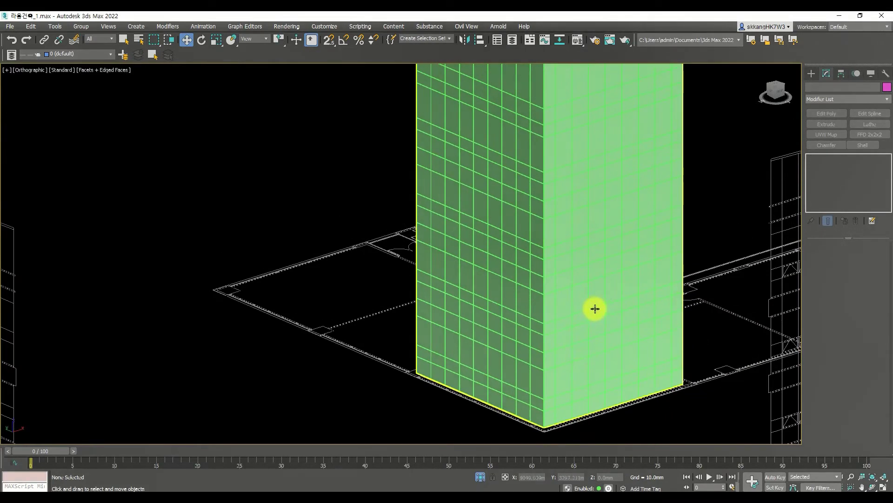
{"action": "left_click", "coordinate": [597, 293]}
{"action": "scroll", "coordinate": [600, 295], "scroll_direction": "down", "scroll_amount": 5}
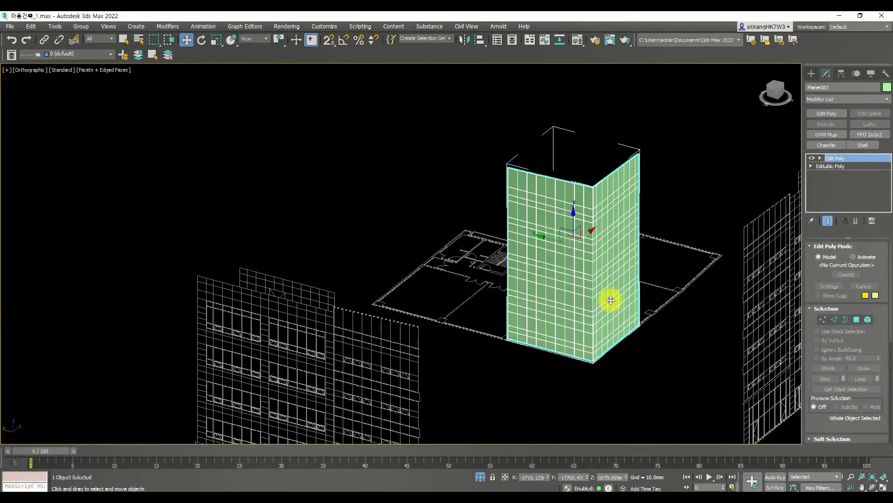
{"action": "scroll", "coordinate": [649, 286], "scroll_direction": "up", "scroll_amount": 6}
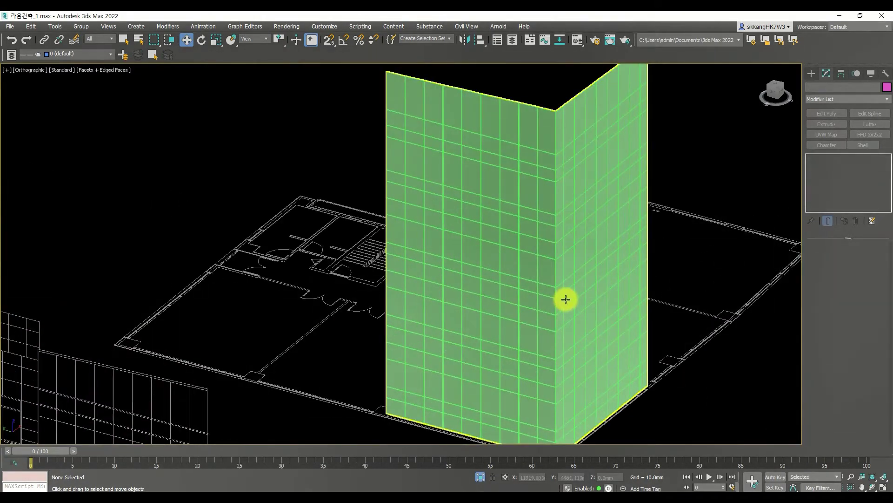
{"action": "key", "text": "m"}
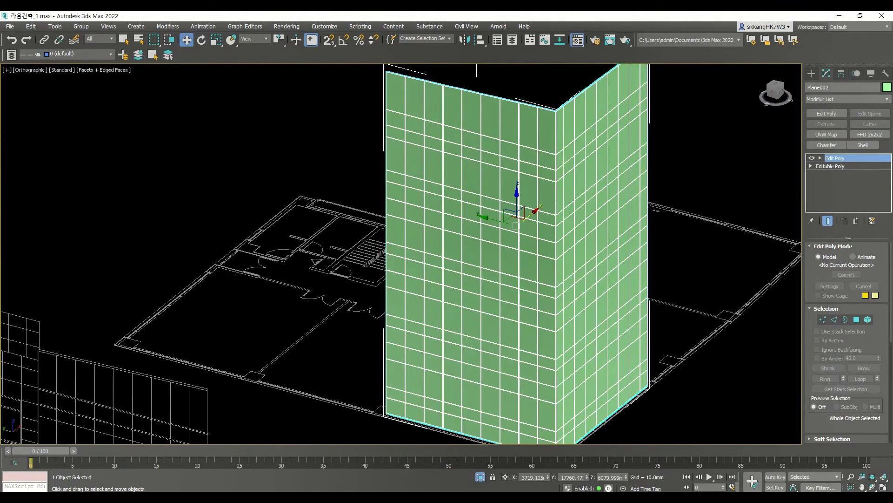
{"action": "left_click_drag", "start_coordinate": [625, 129], "coordinate": [239, 130]}
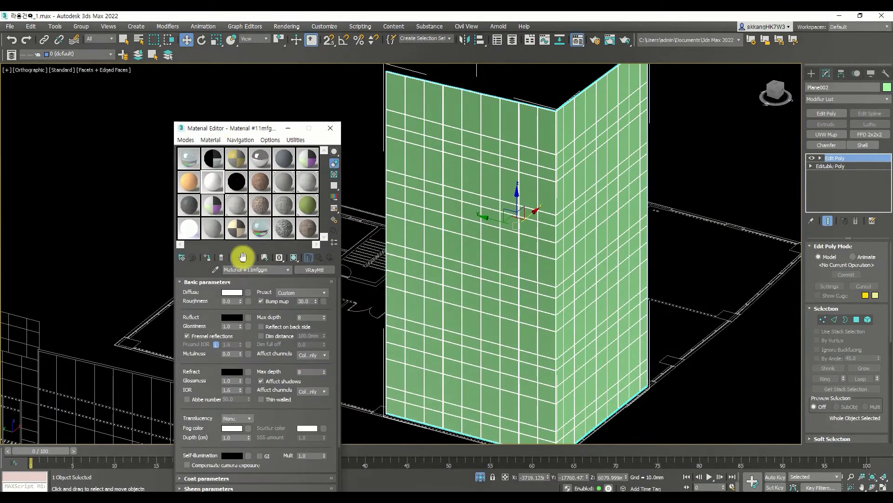
{"action": "left_click", "coordinate": [196, 181]}
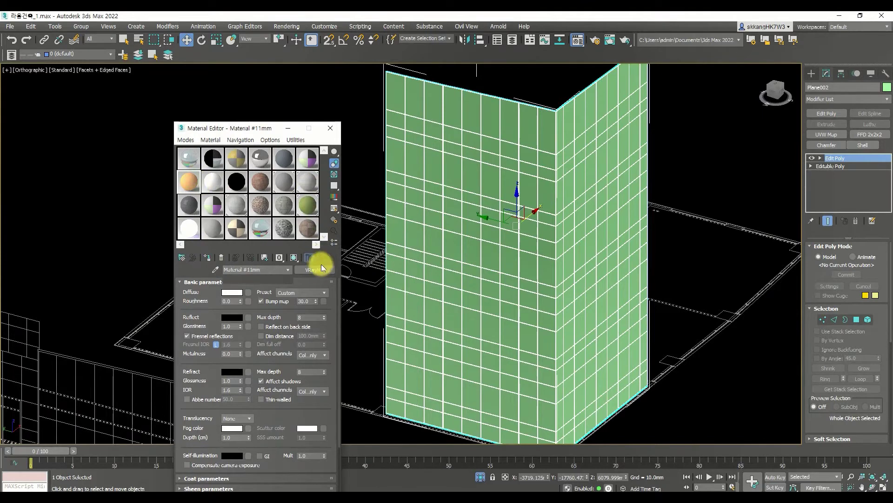
{"action": "left_click_drag", "start_coordinate": [268, 131], "coordinate": [892, 131]}
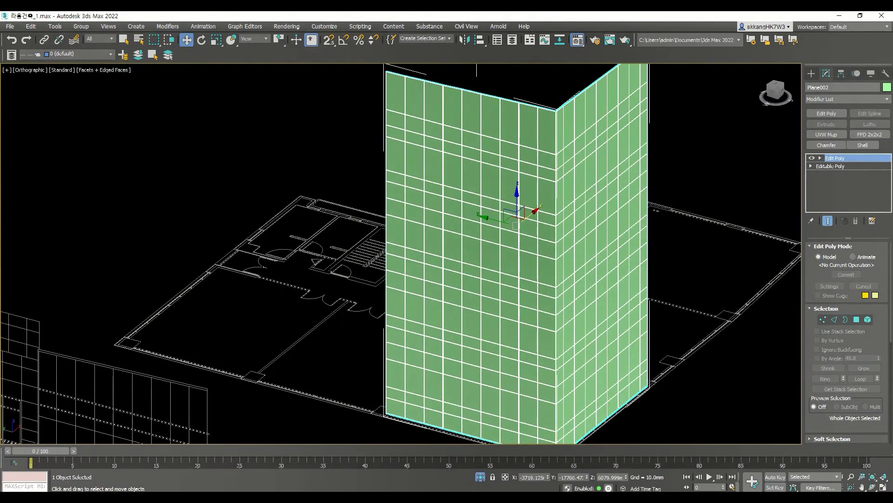
{"action": "left_click", "coordinate": [557, 479]}
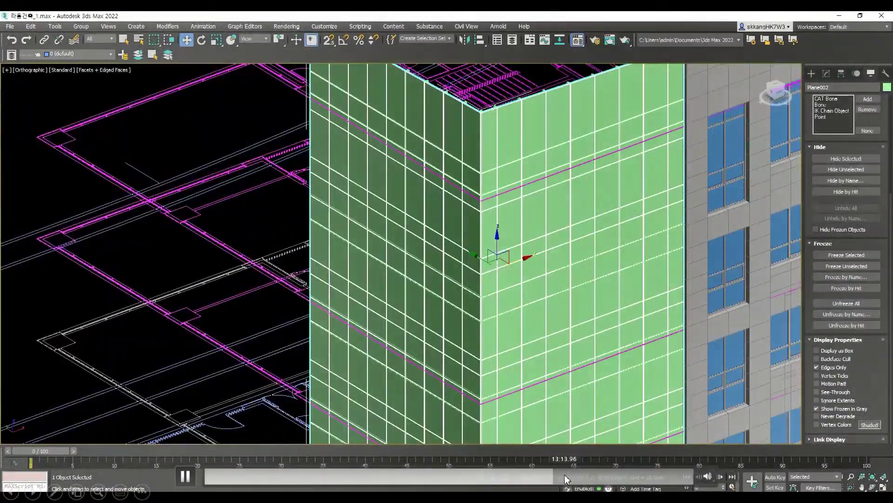
{"action": "left_click", "coordinate": [562, 479]}
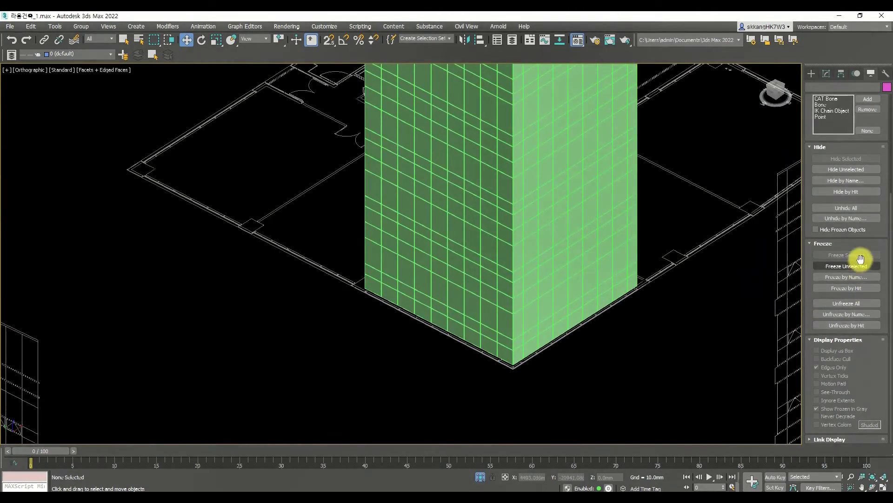
Step: Open the list of hidden objects for unhiding by name
{"action": "left_click", "coordinate": [846, 218]}
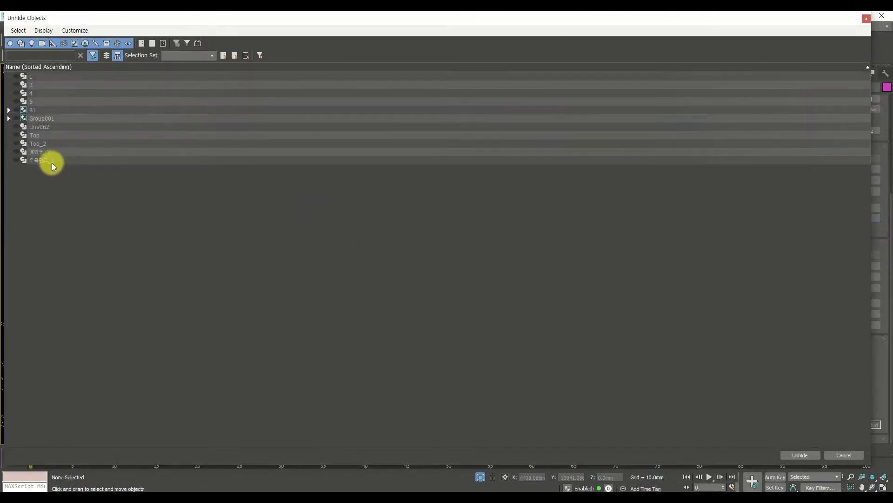
{"action": "mouse_move", "coordinate": [528, 454]}
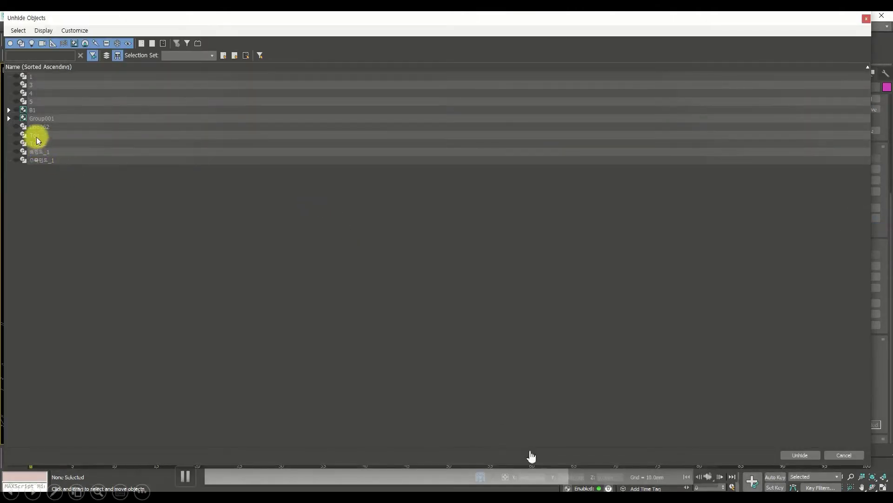
{"action": "left_click", "coordinate": [598, 484]}
{"action": "left_click", "coordinate": [604, 484]}
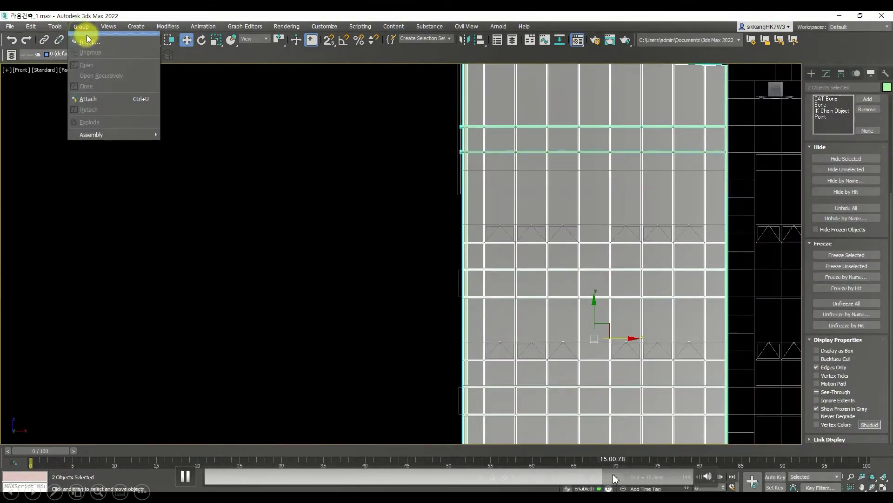
{"action": "left_click", "coordinate": [615, 475]}
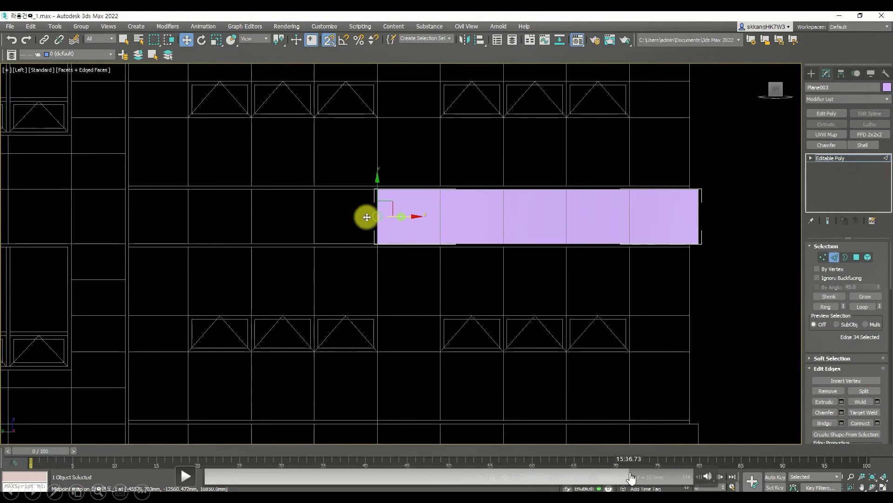
{"action": "left_click", "coordinate": [642, 474]}
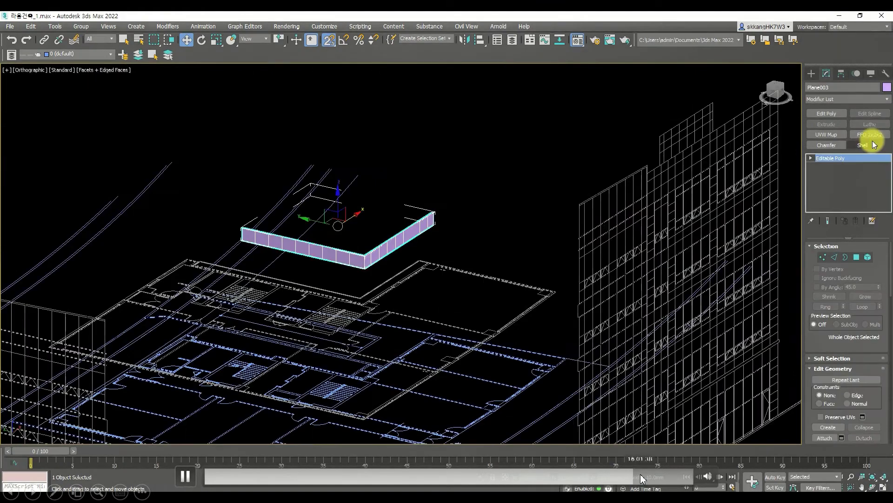
{"action": "left_click", "coordinate": [661, 479]}
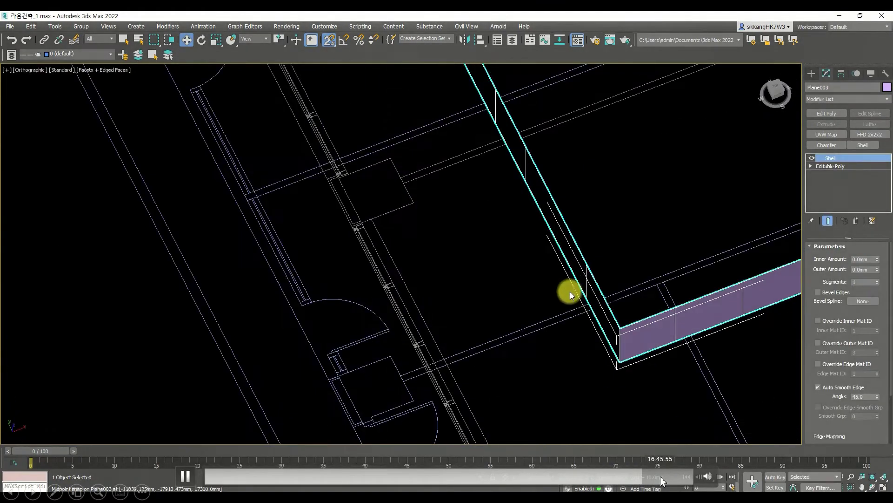
Step: Thicken the narrow facade strip inward by raising the inner amount of its Shell modifier
{"action": "double_click", "coordinate": [870, 260]}
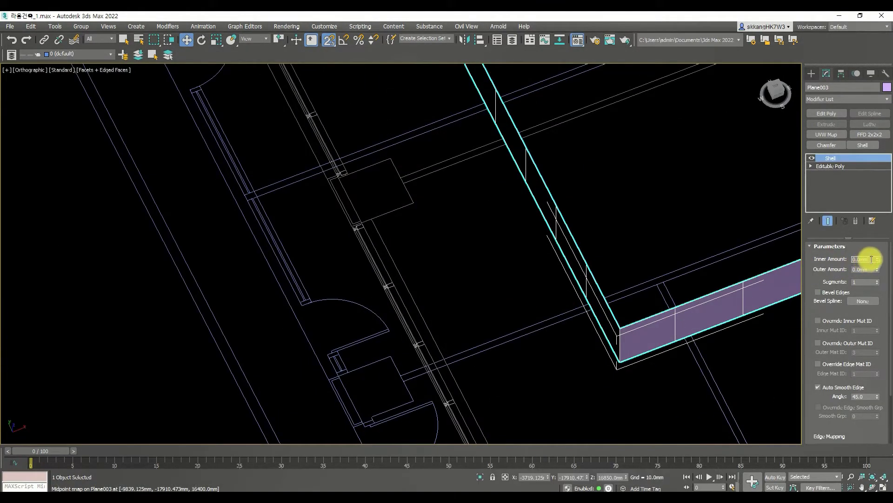
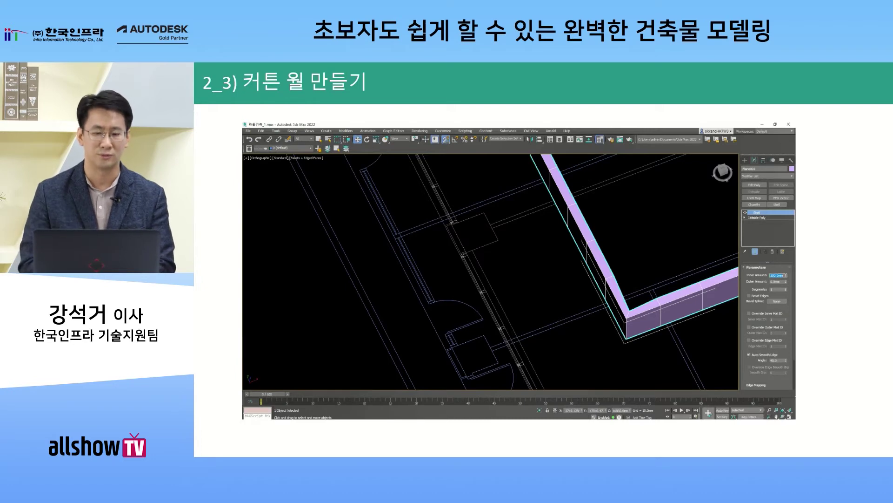
{"action": "left_click", "coordinate": [863, 274]}
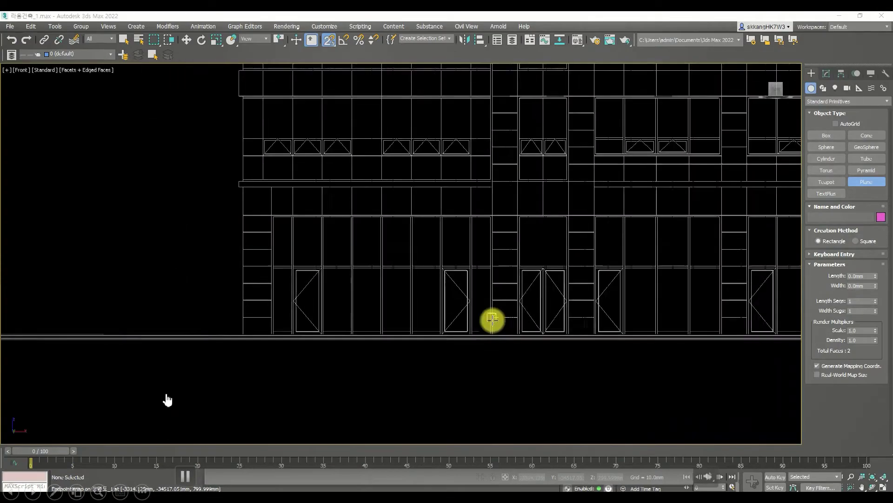
Step: Examine how the front elevation stands relative to the floor plan, and frame the double-door entrance in the front view
{"action": "middle_click_drag", "start_coordinate": [493, 319], "coordinate": [479, 299], "text": "alt"}
{"action": "scroll", "coordinate": [572, 358], "scroll_direction": "down", "scroll_amount": 8}
{"action": "scroll", "coordinate": [509, 325], "scroll_direction": "up", "scroll_amount": 3}
{"action": "scroll", "coordinate": [410, 285], "scroll_direction": "up", "scroll_amount": 3}
{"action": "middle_click_drag", "start_coordinate": [409, 285], "coordinate": [481, 323], "text": "alt"}
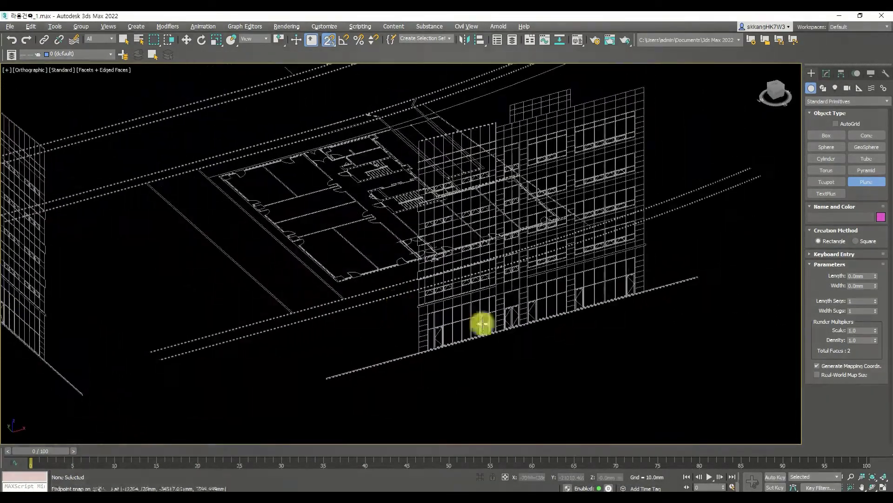
{"action": "left_click", "coordinate": [778, 93]}
{"action": "scroll", "coordinate": [417, 198], "scroll_direction": "up", "scroll_amount": 4}
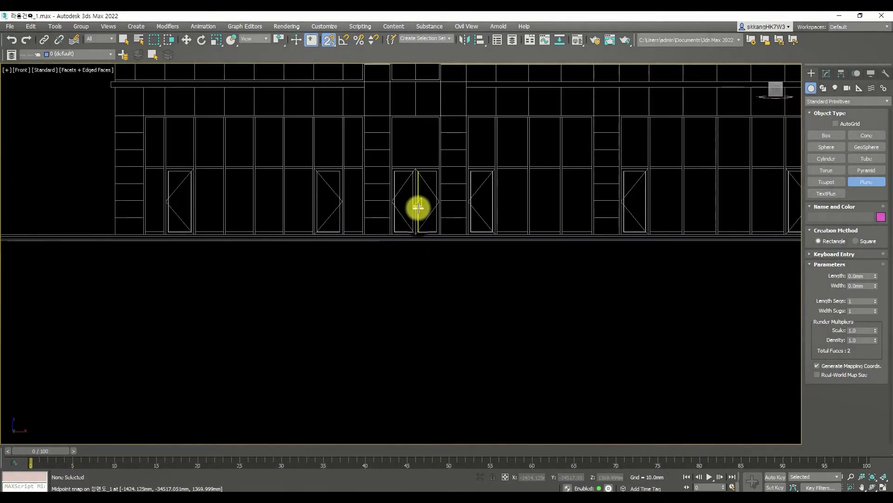
{"action": "scroll", "coordinate": [423, 253], "scroll_direction": "up", "scroll_amount": 2}
{"action": "scroll", "coordinate": [423, 240], "scroll_direction": "up", "scroll_amount": 3}
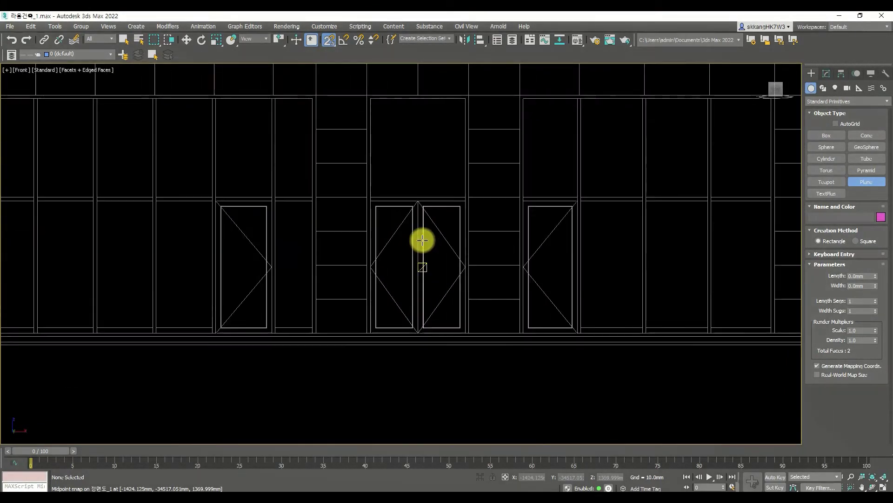
{"action": "middle_click_drag", "start_coordinate": [423, 239], "coordinate": [426, 246]}
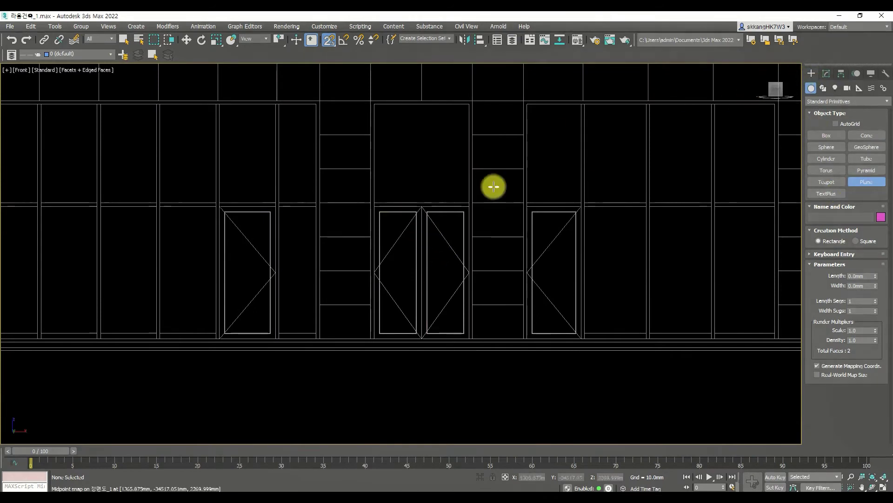
{"action": "left_click_drag", "start_coordinate": [369, 99], "coordinate": [500, 326]}
{"action": "scroll", "coordinate": [467, 340], "scroll_direction": "up", "scroll_amount": 5}
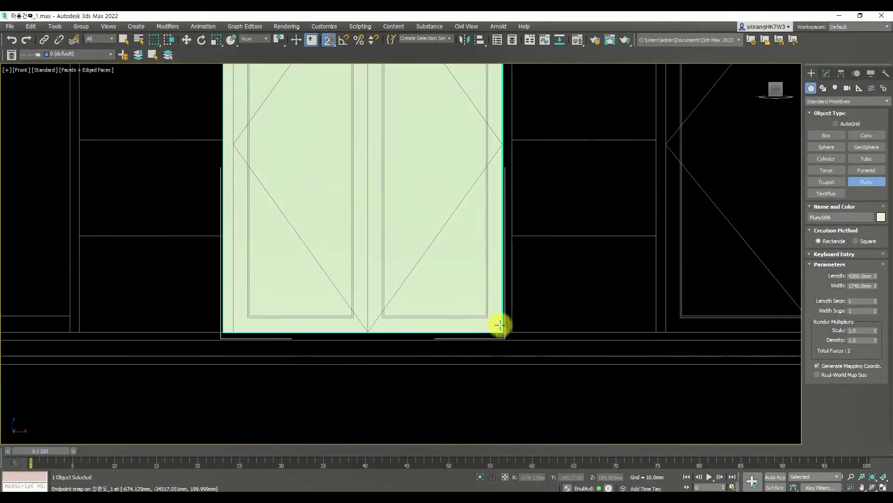
{"action": "scroll", "coordinate": [500, 326], "scroll_direction": "down", "scroll_amount": 4}
{"action": "middle_click_drag", "start_coordinate": [482, 299], "coordinate": [514, 413]}
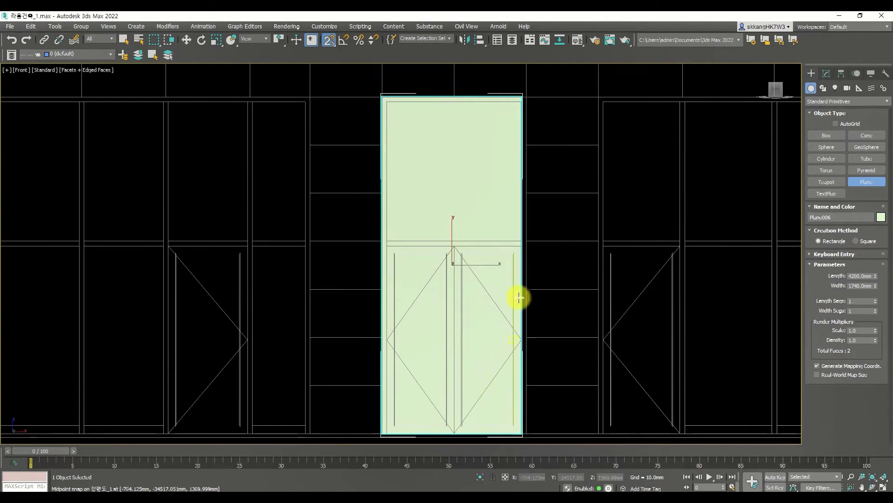
{"action": "key", "text": "Delete"}
Step: Draw a 4200 by 1800 mm plane over the full double-door entrance bay and convert it to an Editable Poly
{"action": "middle_click_drag", "start_coordinate": [378, 95], "coordinate": [379, 70]}
{"action": "left_click_drag", "start_coordinate": [379, 70], "coordinate": [529, 401]}
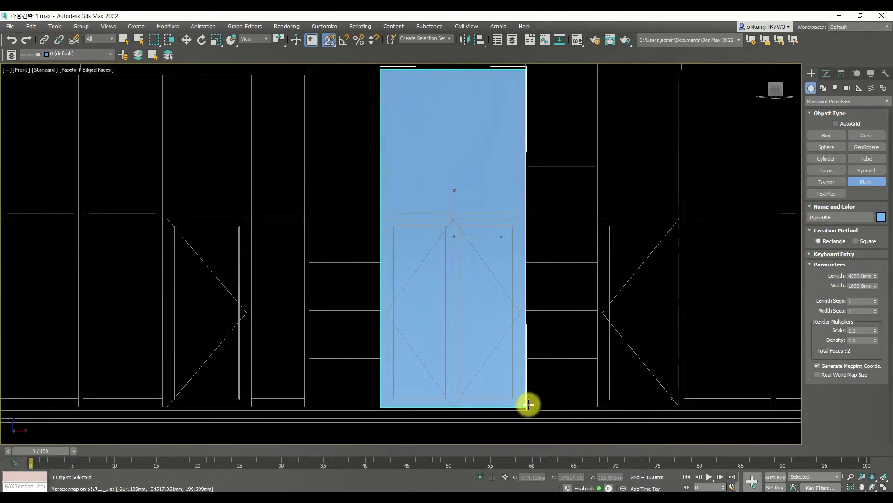
{"action": "scroll", "coordinate": [512, 372], "scroll_direction": "down", "scroll_amount": 2}
{"action": "key", "text": "w"}
{"action": "right_click", "coordinate": [493, 274]}
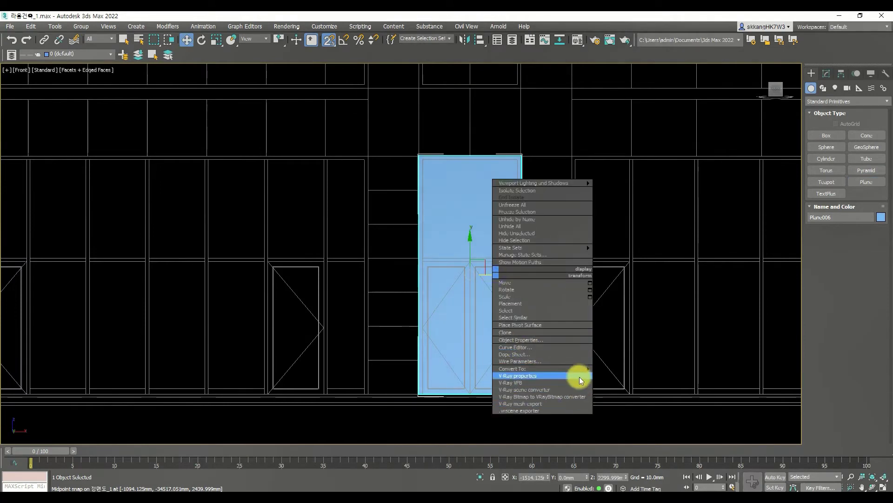
{"action": "mouse_move", "coordinate": [582, 367]}
{"action": "left_click", "coordinate": [641, 372]}
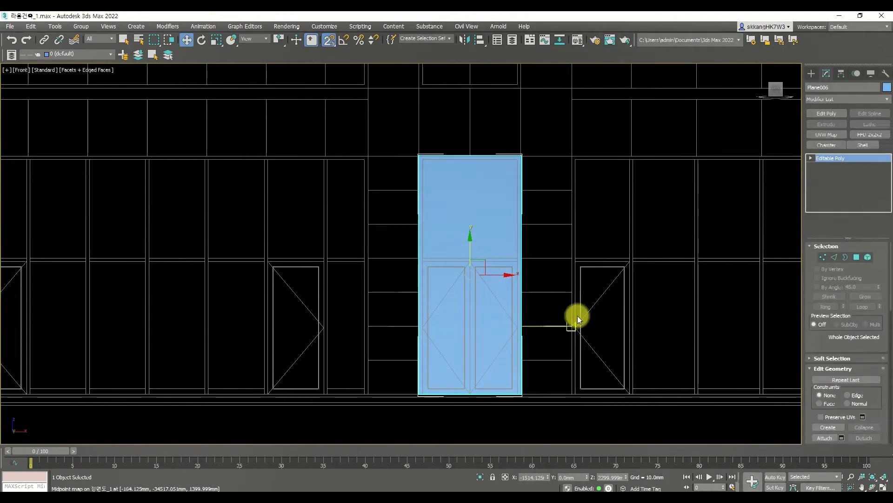
Step: Select the top and both side edges of the entrance plane and try the Chamfer tool on them
{"action": "left_click", "coordinate": [833, 258]}
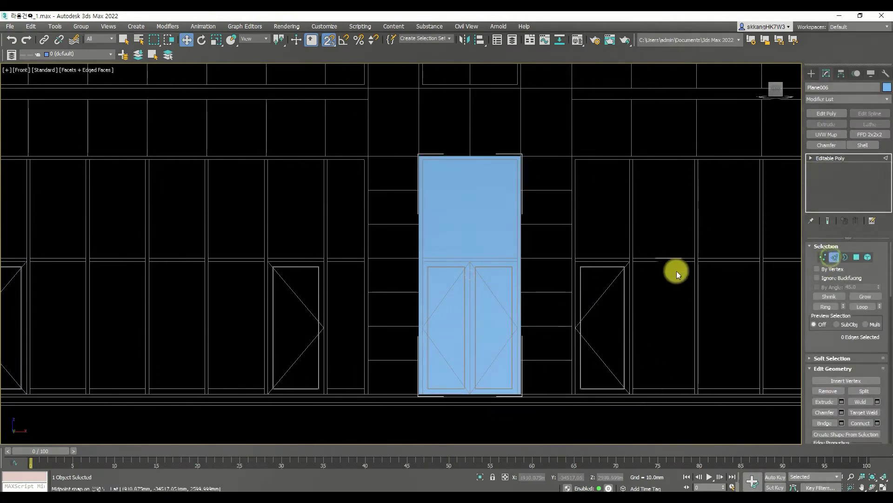
{"action": "left_click_drag", "start_coordinate": [576, 244], "coordinate": [562, 253]}
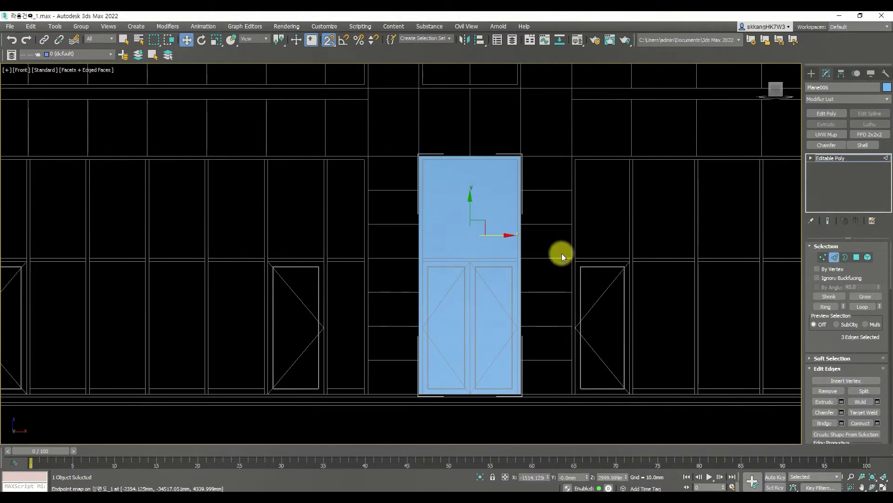
{"action": "left_click", "coordinate": [824, 412]}
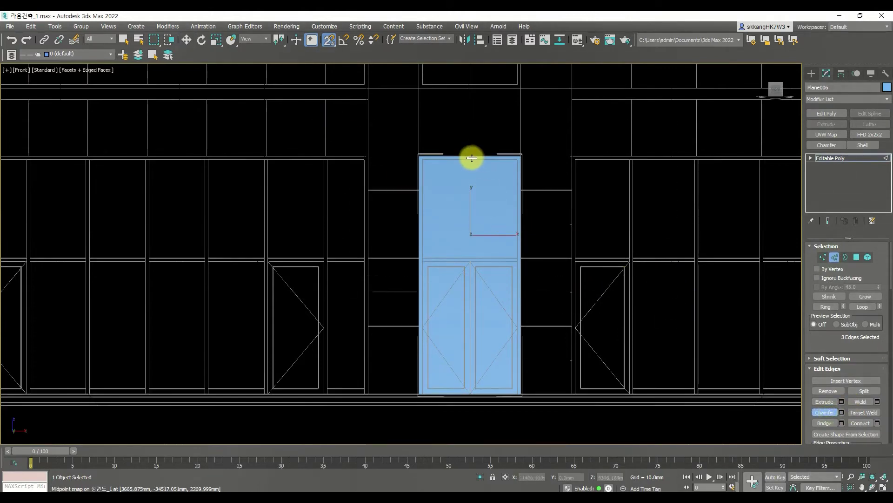
{"action": "scroll", "coordinate": [474, 157], "scroll_direction": "up", "scroll_amount": 5}
{"action": "right_click", "coordinate": [518, 166]}
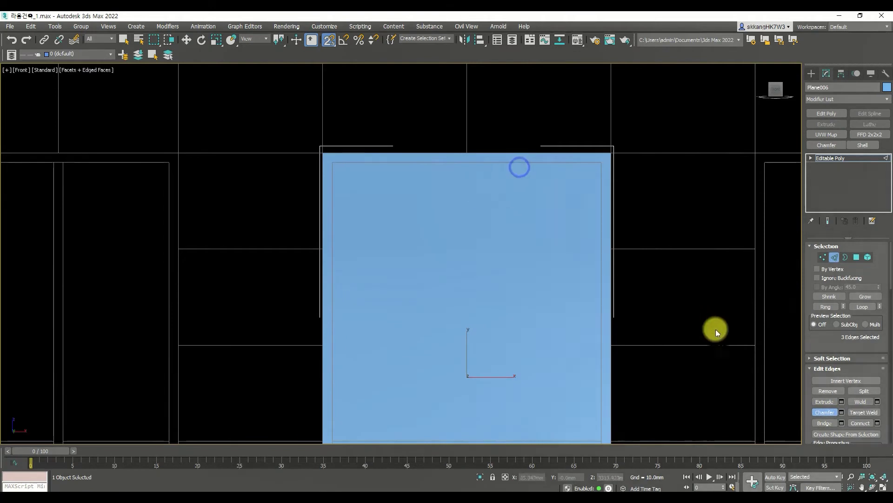
Step: Change the chamfer type, set its segments to 0 and adjust the amount to 66.224 mm to match the drawn frame line
{"action": "left_click_drag", "start_coordinate": [605, 291], "coordinate": [529, 267]}
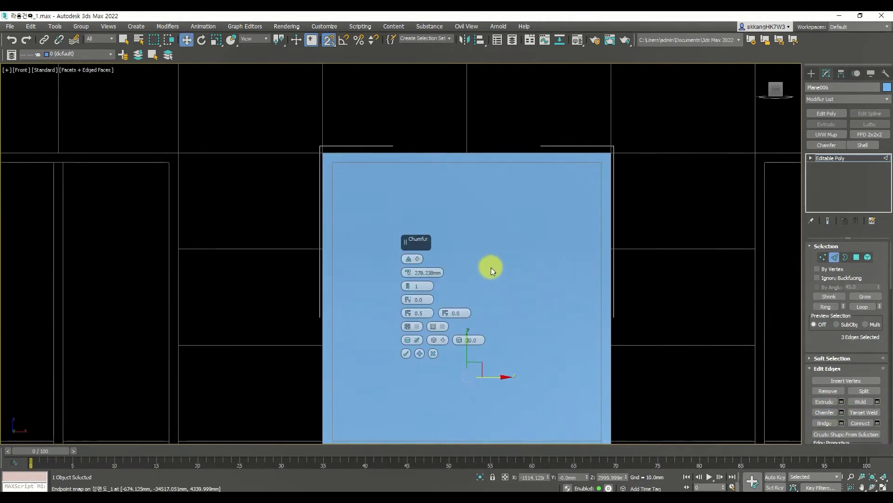
{"action": "left_click", "coordinate": [413, 259]}
{"action": "left_click", "coordinate": [427, 284]}
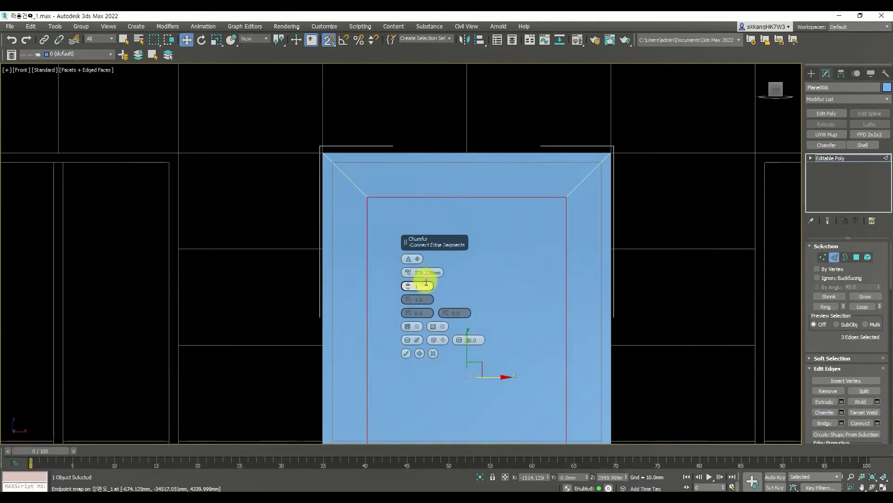
{"action": "type", "text": "0"}
{"action": "key", "text": "Return"}
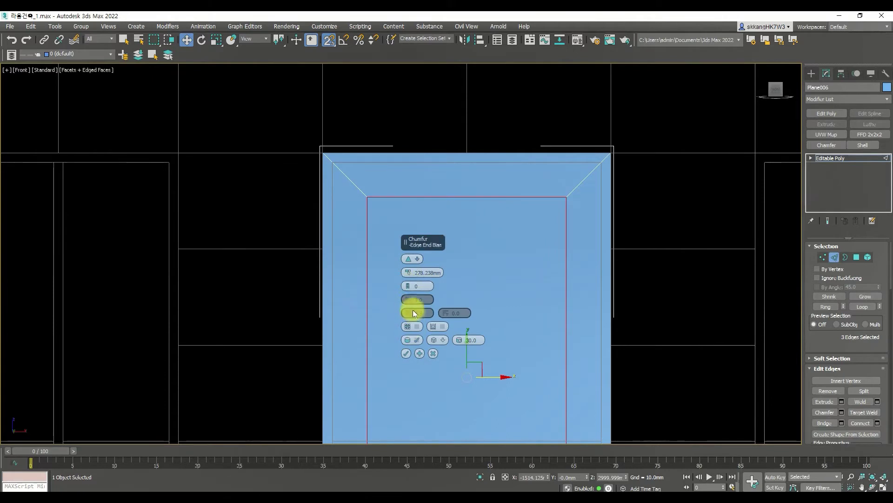
{"action": "left_click_drag", "start_coordinate": [408, 271], "coordinate": [422, 304]}
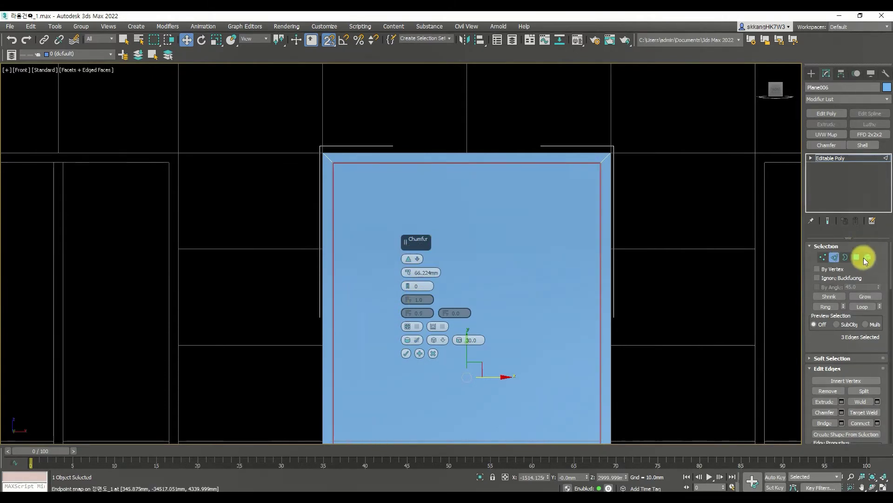
Step: Reselect the entrance plane's top and side edges and apply the frame-width chamfer to them
{"action": "left_click", "coordinate": [858, 256]}
{"action": "left_click", "coordinate": [476, 293]}
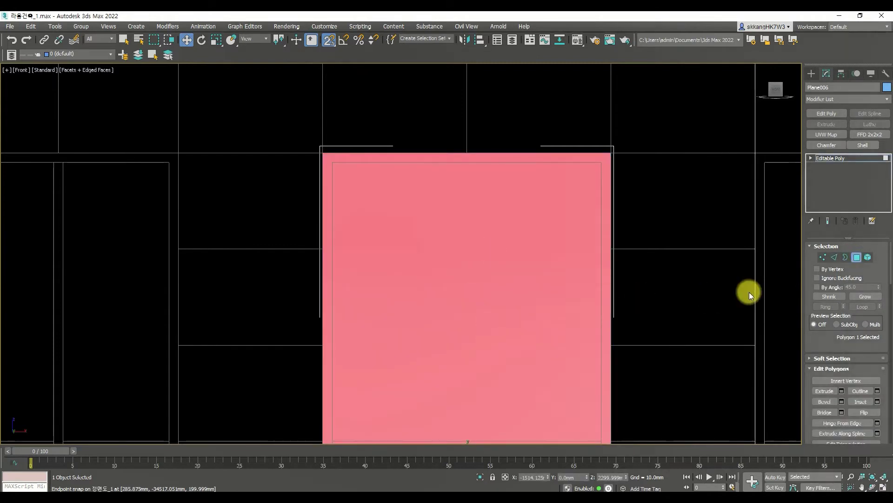
{"action": "left_click", "coordinate": [837, 258]}
{"action": "left_click_drag", "start_coordinate": [207, 76], "coordinate": [207, 76]}
{"action": "left_click", "coordinate": [841, 412]}
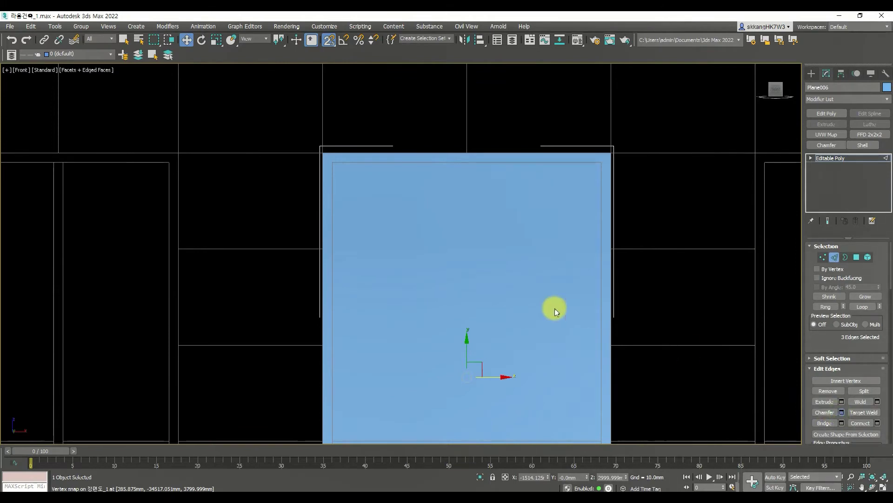
{"action": "left_click", "coordinate": [406, 354]}
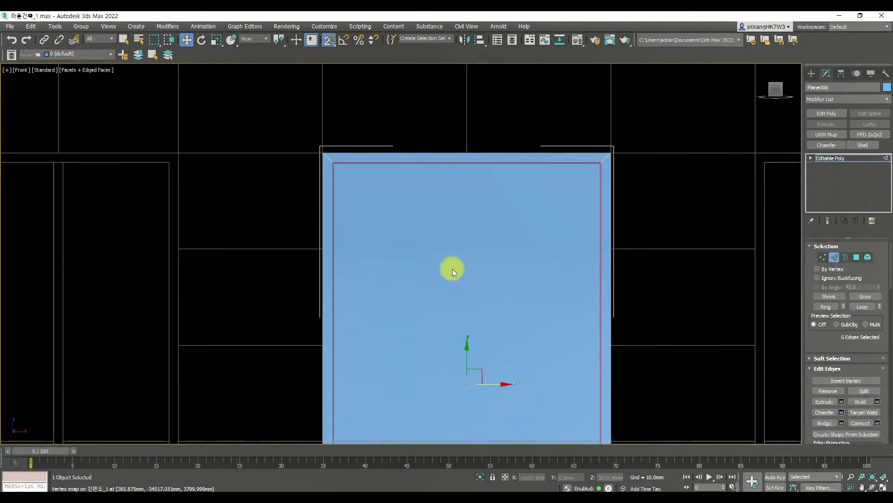
Step: Select the two inner vertical frame edges and connect them with one horizontal edge
{"action": "scroll", "coordinate": [511, 225], "scroll_direction": "down", "scroll_amount": 5}
{"action": "scroll", "coordinate": [581, 302], "scroll_direction": "up", "scroll_amount": 3}
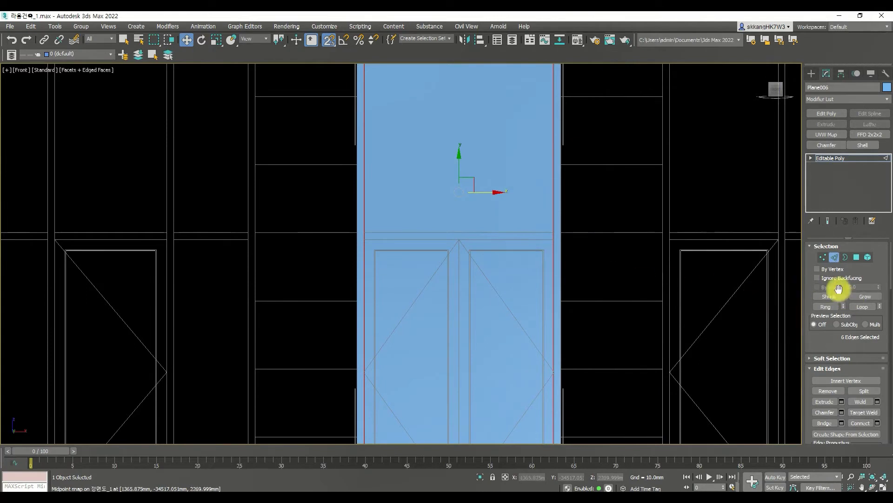
{"action": "left_click", "coordinate": [553, 258]}
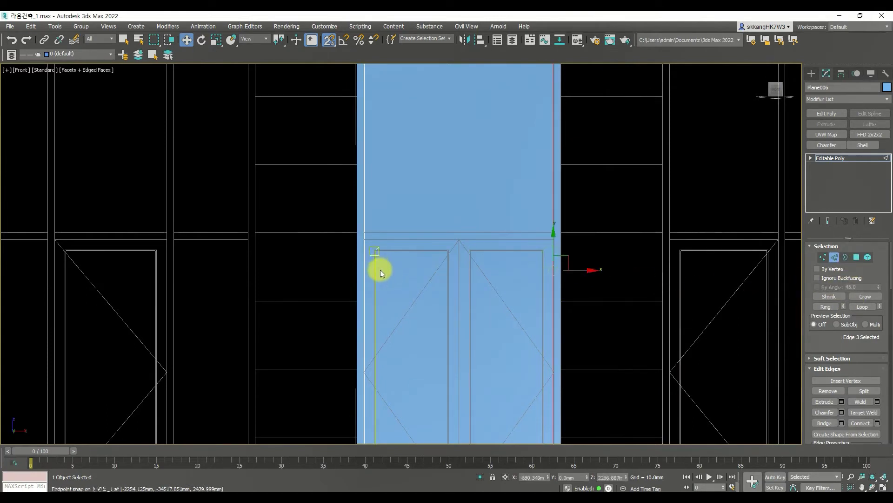
{"action": "left_click", "coordinate": [364, 277], "text": "ctrl"}
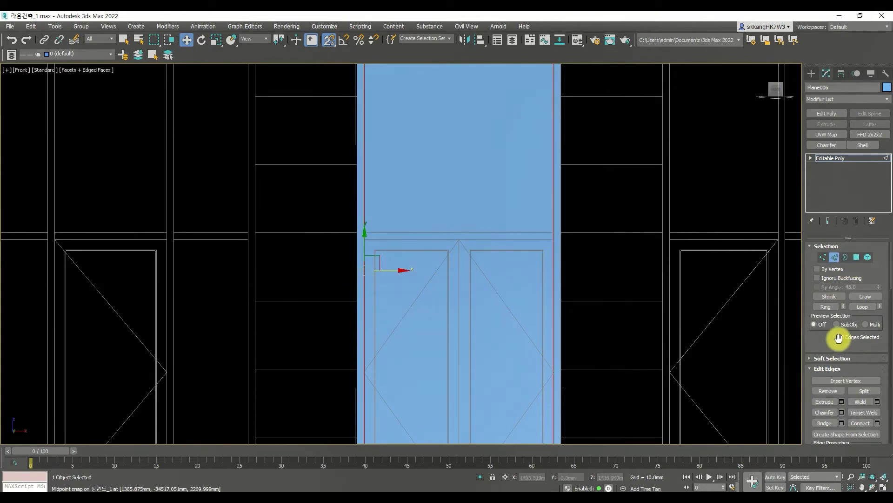
{"action": "scroll", "coordinate": [845, 363], "scroll_direction": "down", "scroll_amount": 2}
{"action": "left_click", "coordinate": [860, 362]}
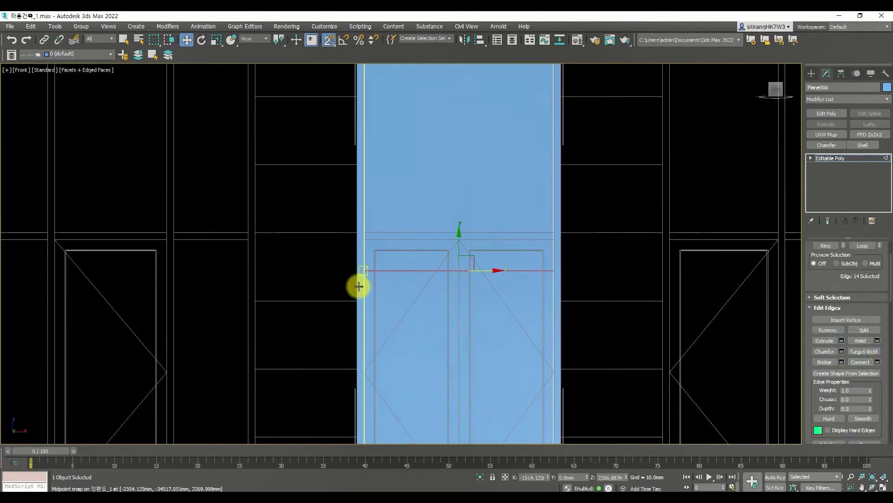
Step: Turn off snapping and move the new horizontal edge up between the transom lines above the doors
{"action": "scroll", "coordinate": [460, 265], "scroll_direction": "up", "scroll_amount": 5}
{"action": "left_click", "coordinate": [331, 42]}
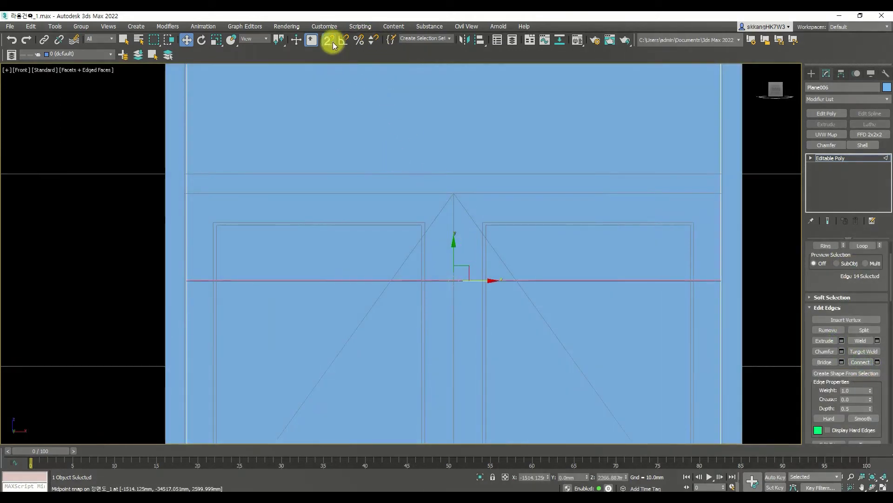
{"action": "left_click_drag", "start_coordinate": [454, 253], "coordinate": [445, 156]}
{"action": "scroll", "coordinate": [566, 257], "scroll_direction": "down", "scroll_amount": 3}
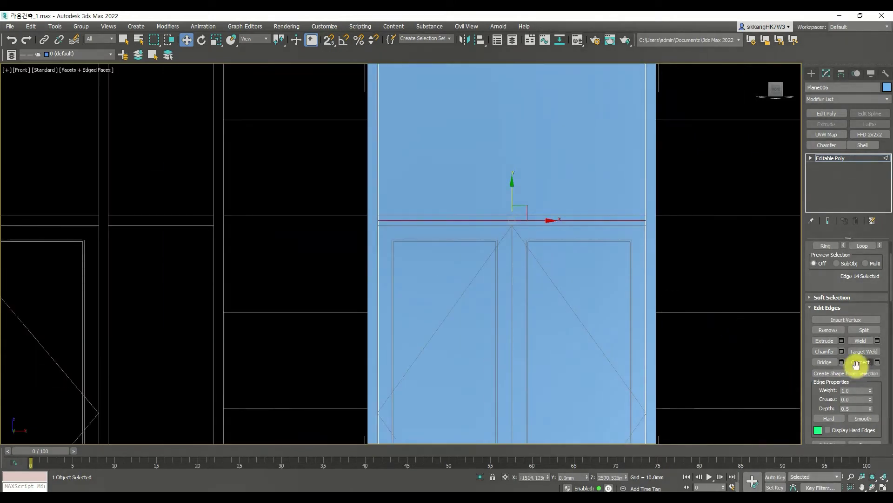
Step: Chamfer the horizontal edge to the width of the drawn transom above the doors
{"action": "left_click", "coordinate": [824, 351]}
{"action": "left_click_drag", "start_coordinate": [565, 224], "coordinate": [625, 220]}
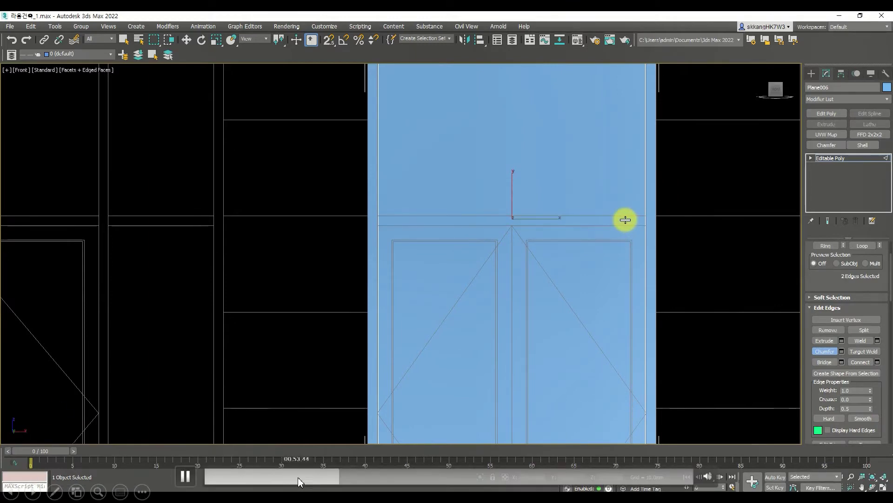
{"action": "left_click", "coordinate": [347, 480]}
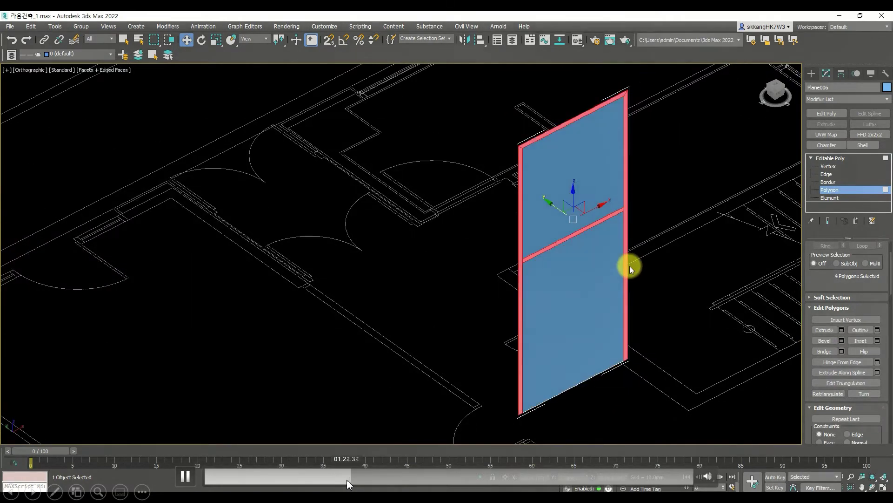
Step: Extrude the four selected frame and transom polygons outward from the glass panels
{"action": "left_click", "coordinate": [824, 332]}
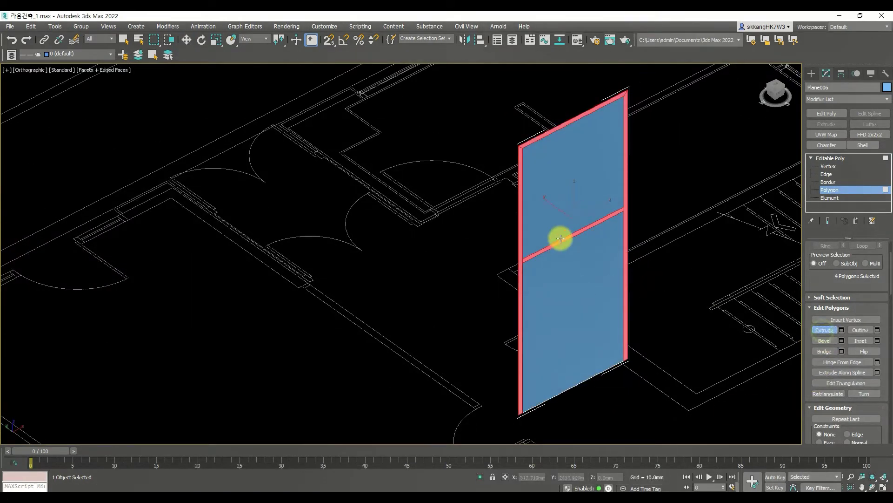
{"action": "scroll", "coordinate": [558, 236], "scroll_direction": "up", "scroll_amount": 5}
{"action": "left_click_drag", "start_coordinate": [652, 203], "coordinate": [652, 179]}
{"action": "scroll", "coordinate": [653, 179], "scroll_direction": "down", "scroll_amount": 8}
{"action": "key", "text": "w"}
Step: Detach all frame and transom polygons, leaving out the two glass panels, as a separate object
{"action": "left_click", "coordinate": [743, 208]}
{"action": "left_click", "coordinate": [664, 279]}
{"action": "left_click", "coordinate": [627, 171], "text": "ctrl"}
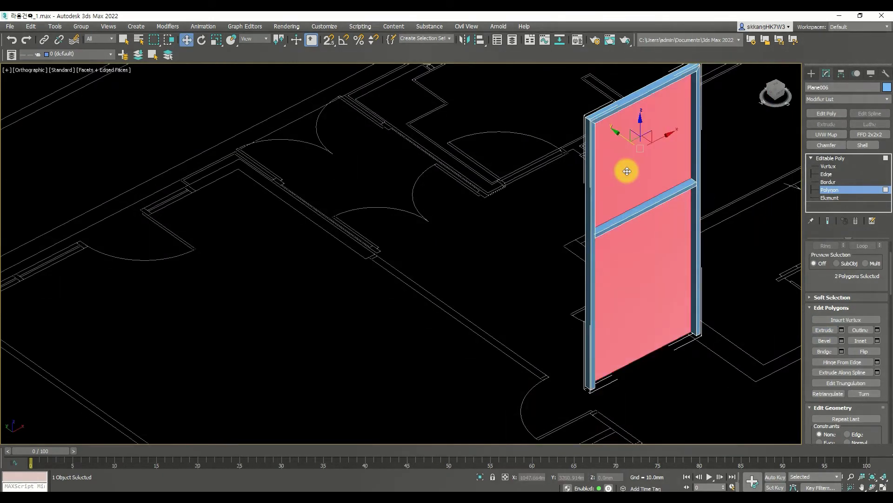
{"action": "key", "text": "ctrl+i"}
{"action": "scroll", "coordinate": [833, 265], "scroll_direction": "down", "scroll_amount": 5}
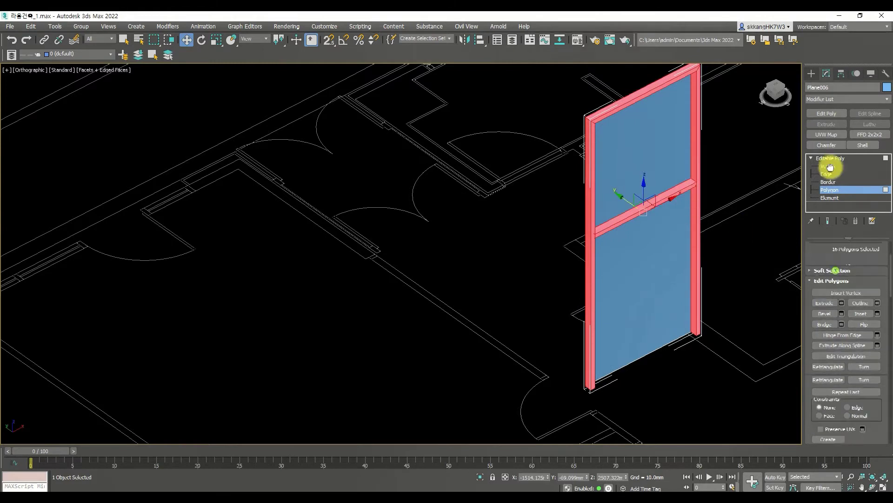
{"action": "left_click", "coordinate": [876, 332]}
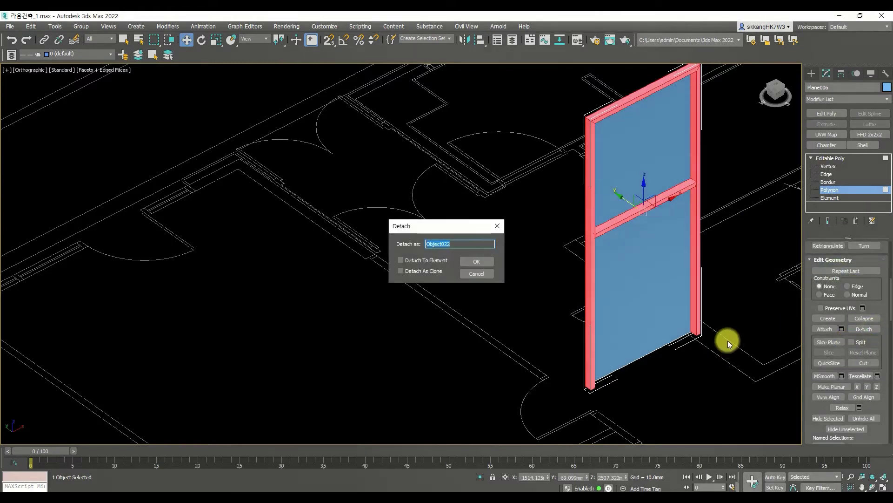
{"action": "key", "text": "Return"}
Step: Detach the upper glass panel above the transom as its own object
{"action": "left_click", "coordinate": [655, 182]}
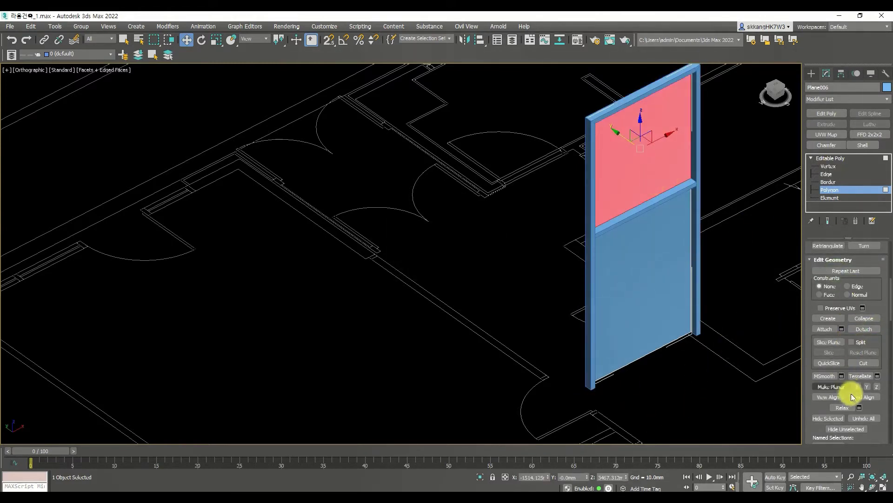
{"action": "left_click", "coordinate": [862, 330]}
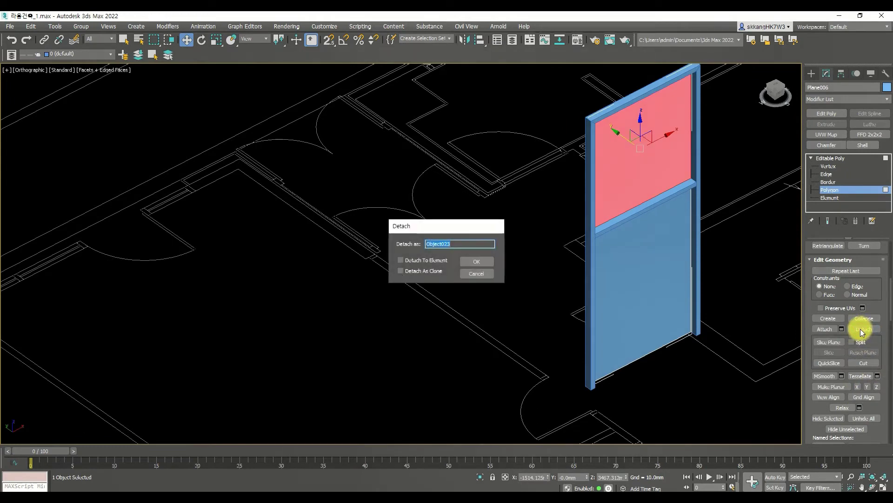
{"action": "key", "text": "Return"}
Step: Isolate the remaining lower door panel and connect its top and bottom edges with one vertical edge down the middle
{"action": "left_click", "coordinate": [827, 174]}
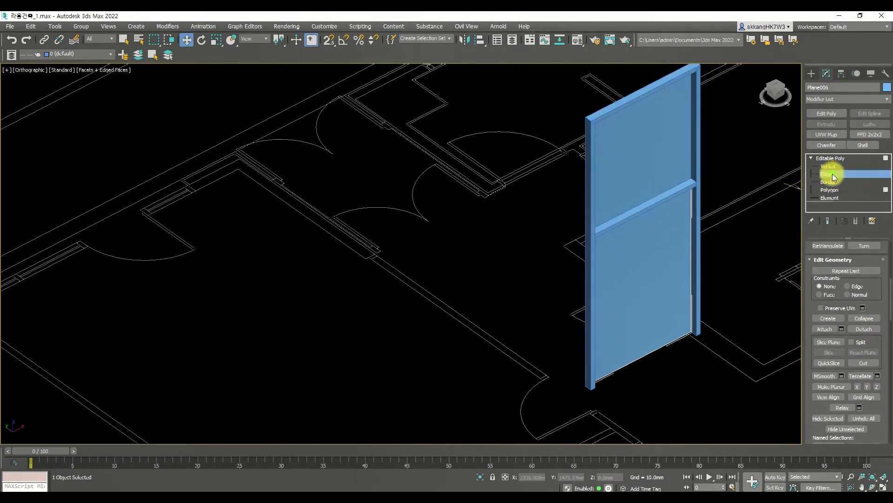
{"action": "left_click", "coordinate": [669, 344]}
{"action": "middle_click_drag", "start_coordinate": [654, 205], "coordinate": [611, 269], "text": "alt"}
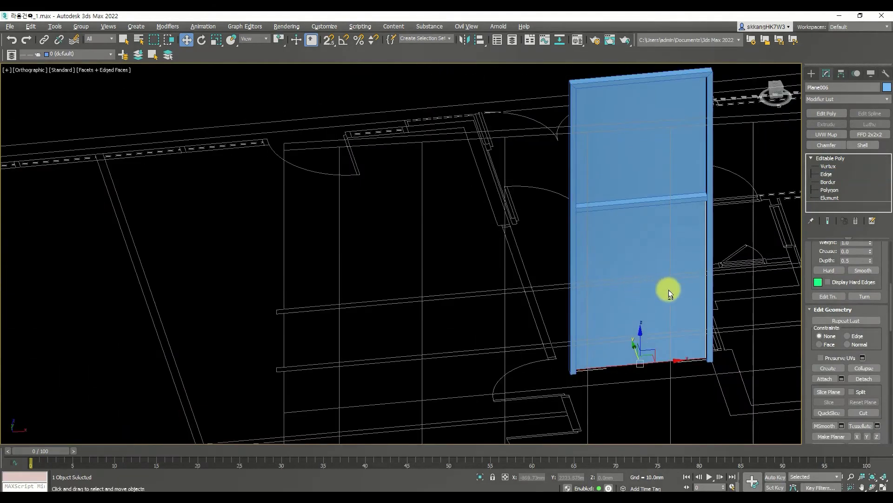
{"action": "key", "text": "alt+q"}
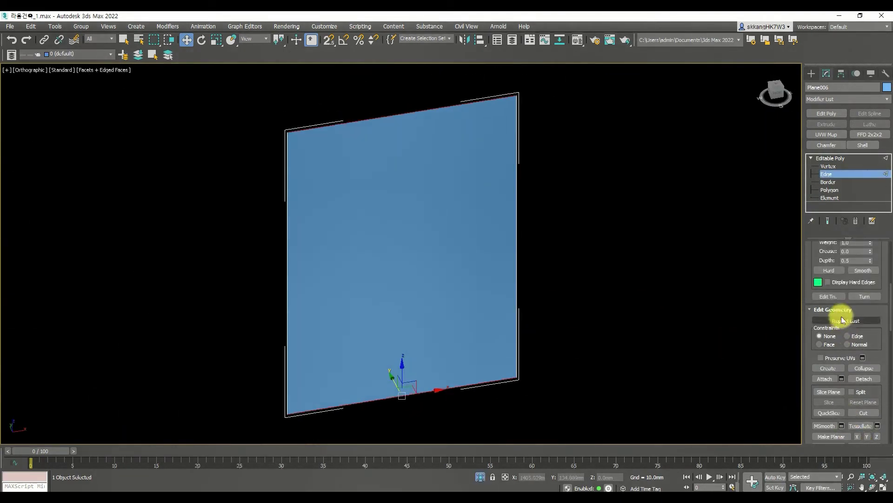
{"action": "scroll", "coordinate": [861, 397], "scroll_direction": "up", "scroll_amount": 5}
{"action": "left_click", "coordinate": [862, 363]}
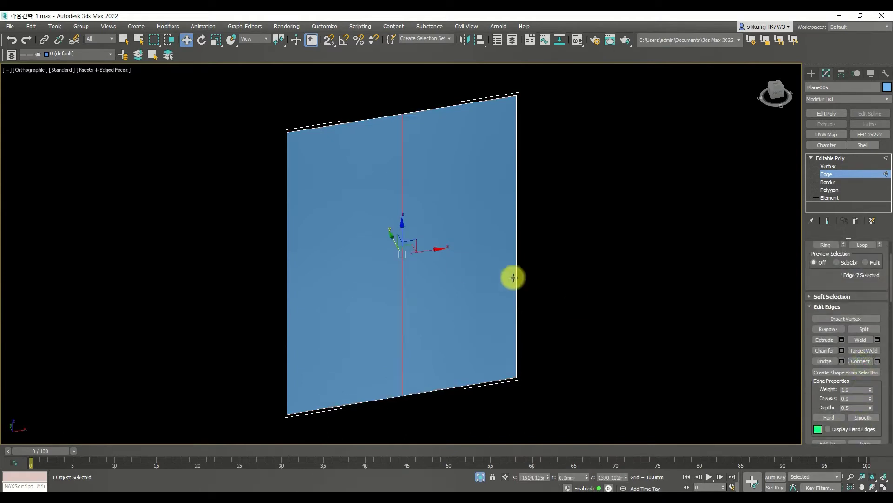
Step: Detach the right half of the door panel as a separate object
{"action": "left_click", "coordinate": [829, 190]}
{"action": "left_click", "coordinate": [484, 279]}
{"action": "scroll", "coordinate": [838, 288], "scroll_direction": "down", "scroll_amount": 5}
{"action": "left_click", "coordinate": [865, 350]}
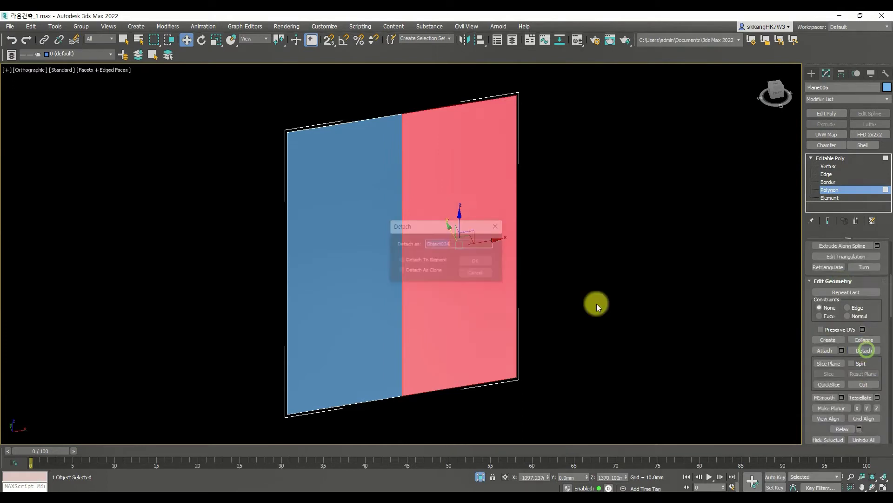
{"action": "left_click", "coordinate": [484, 259]}
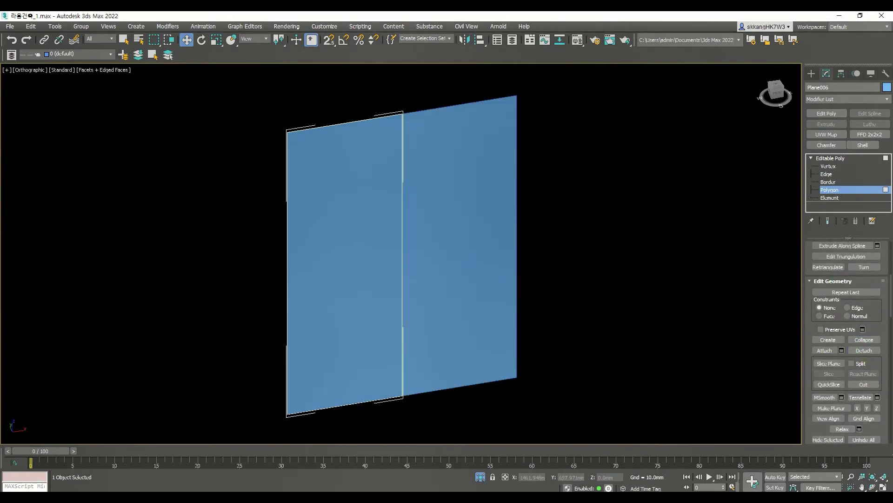
Step: Attach the detached right half back to the left door panel so both leaves form one object
{"action": "left_click", "coordinate": [838, 191]}
{"action": "left_click", "coordinate": [815, 250]}
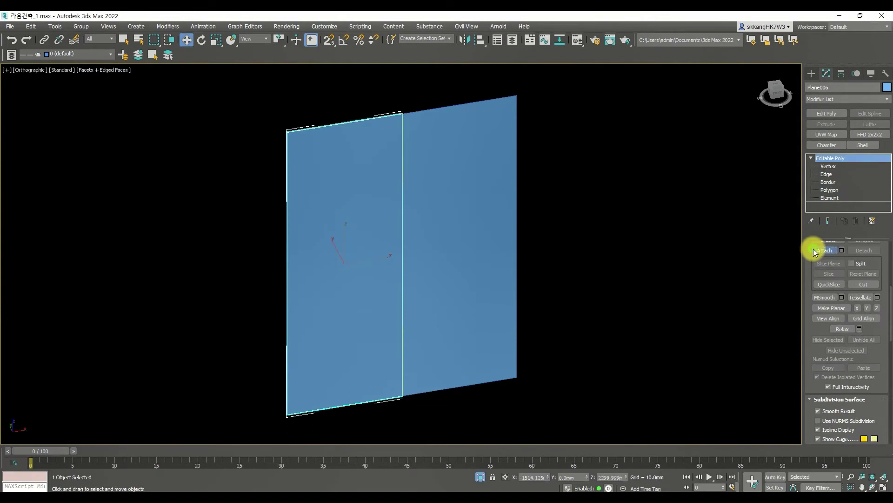
{"action": "left_click", "coordinate": [474, 333]}
{"action": "right_click", "coordinate": [531, 334]}
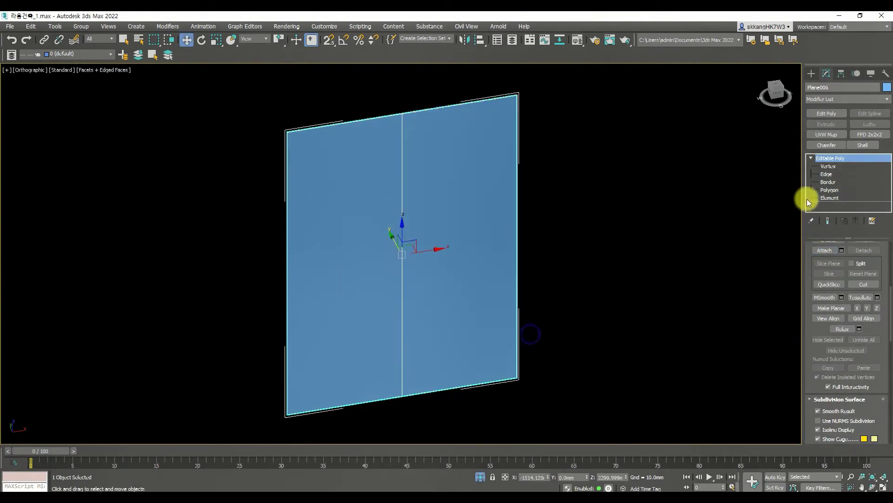
Step: Select the borders of both door leaves and chamfer them inward to form a frame strip around each leaf
{"action": "left_click", "coordinate": [825, 175]}
{"action": "left_click", "coordinate": [828, 182]}
{"action": "left_click_drag", "start_coordinate": [630, 329], "coordinate": [238, 157]}
{"action": "scroll", "coordinate": [818, 298], "scroll_direction": "up", "scroll_amount": 5}
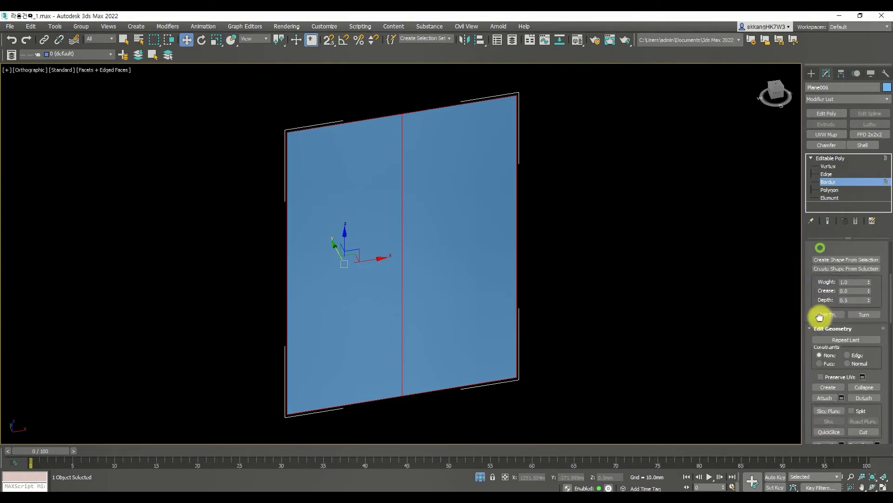
{"action": "left_click", "coordinate": [825, 386]}
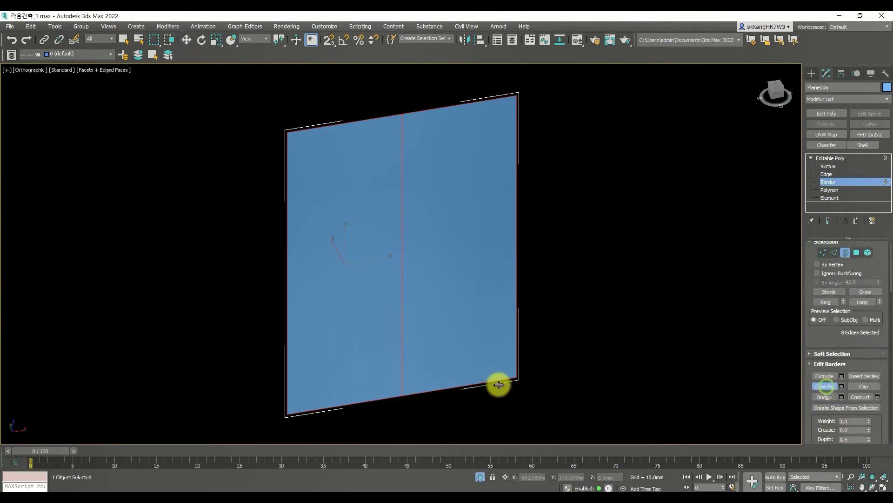
{"action": "left_click_drag", "start_coordinate": [457, 389], "coordinate": [461, 373]}
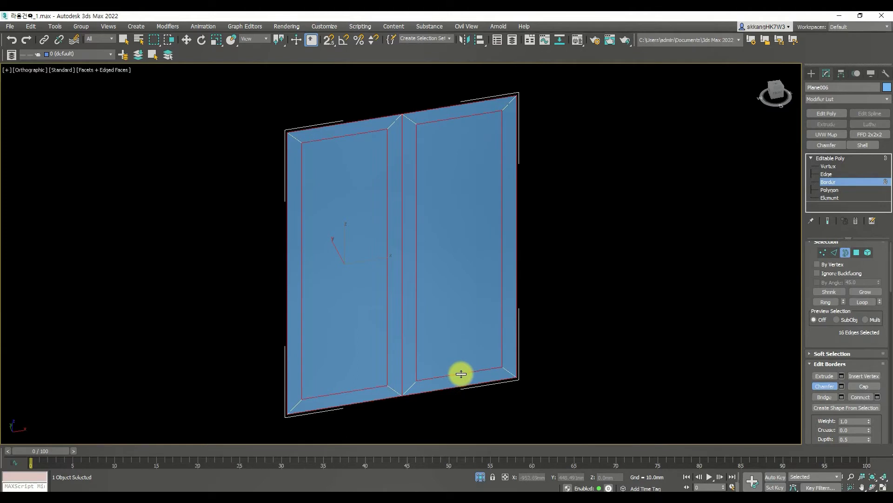
Step: Extrude the two inner panels of the door leaves inward to recess them slightly behind the frame strips
{"action": "left_click", "coordinate": [830, 190]}
{"action": "left_click", "coordinate": [481, 290]}
{"action": "left_click", "coordinate": [338, 299], "text": "ctrl"}
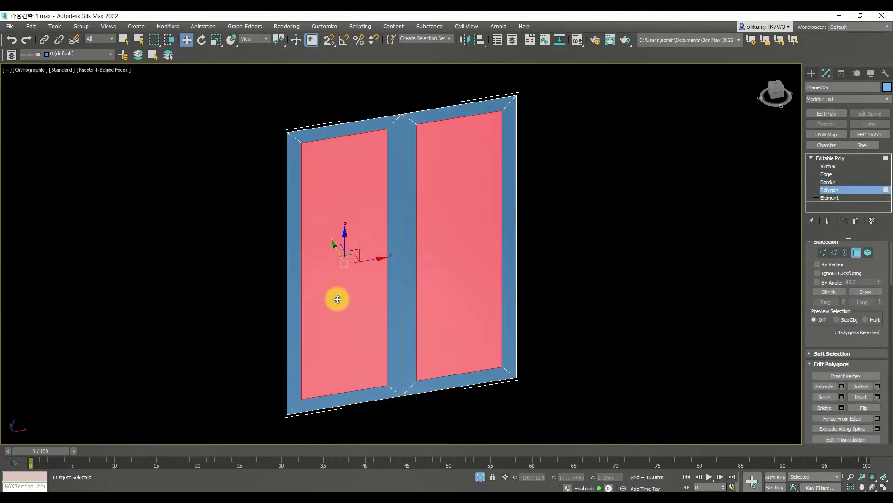
{"action": "scroll", "coordinate": [356, 305], "scroll_direction": "down", "scroll_amount": 2}
{"action": "left_click", "coordinate": [825, 386]}
{"action": "scroll", "coordinate": [400, 351], "scroll_direction": "up", "scroll_amount": 8}
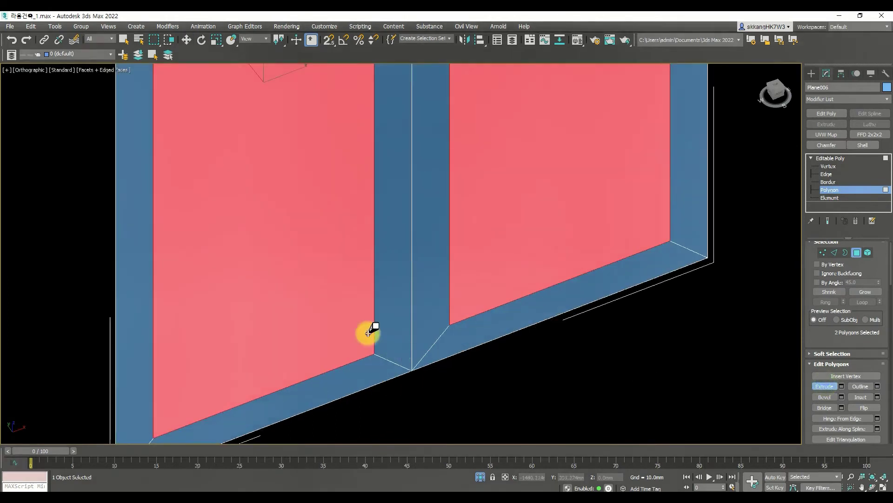
{"action": "left_click_drag", "start_coordinate": [333, 336], "coordinate": [341, 346]}
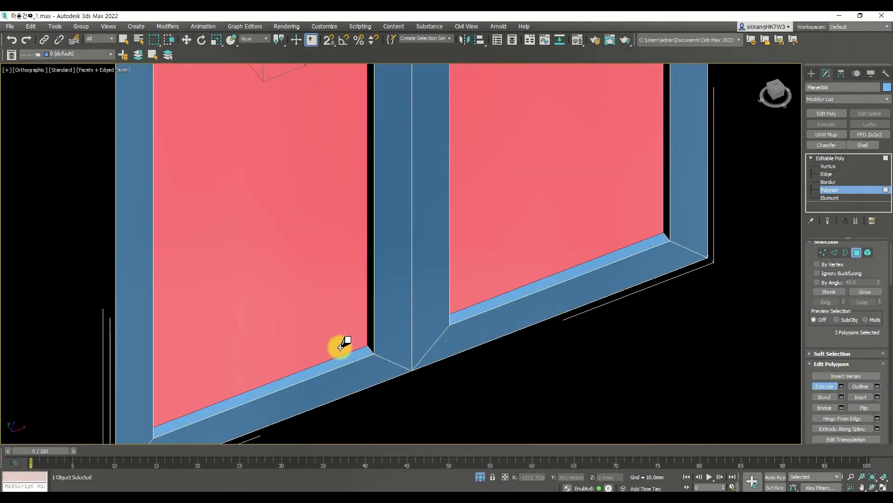
Step: Select the eight frame polygons around both door leaves and bevel them slightly
{"action": "left_click", "coordinate": [399, 355]}
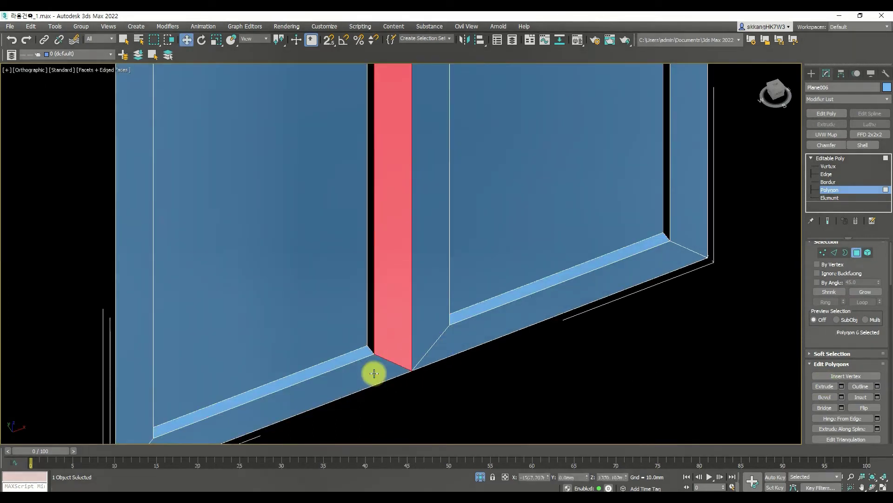
{"action": "key", "text": "ctrl+z"}
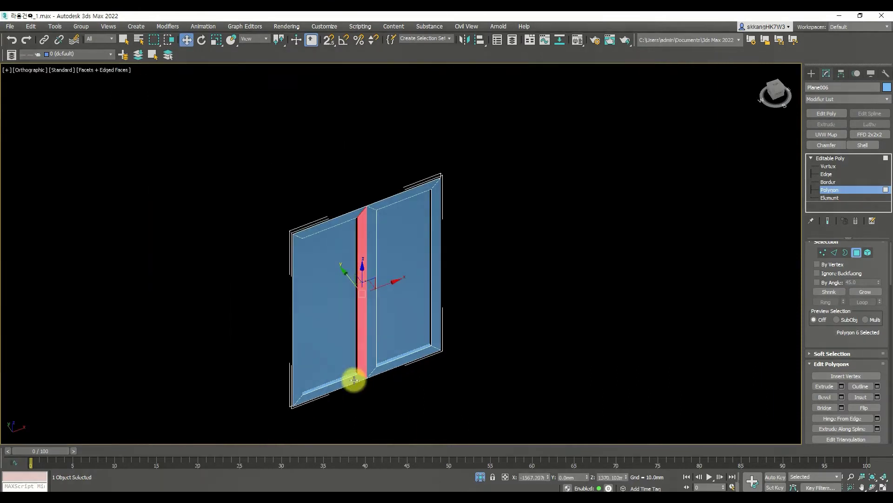
{"action": "scroll", "coordinate": [325, 389], "scroll_direction": "down", "scroll_amount": 10}
{"action": "left_click", "coordinate": [339, 383], "text": "ctrl"}
{"action": "left_click", "coordinate": [295, 391], "text": "ctrl"}
{"action": "left_click", "coordinate": [334, 222], "text": "ctrl"}
{"action": "left_click", "coordinate": [372, 213], "text": "ctrl"}
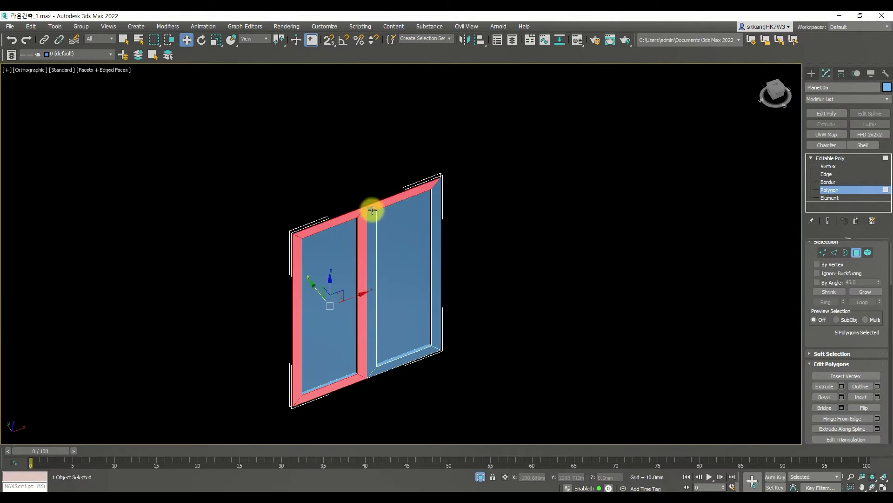
{"action": "scroll", "coordinate": [372, 210], "scroll_direction": "up", "scroll_amount": 5}
{"action": "left_click", "coordinate": [365, 220], "text": "ctrl"}
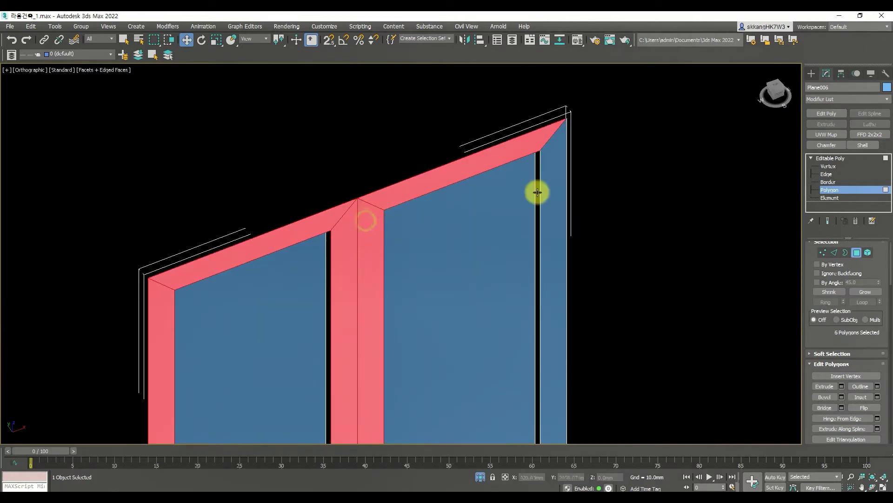
{"action": "left_click", "coordinate": [554, 171], "text": "ctrl"}
{"action": "scroll", "coordinate": [566, 149], "scroll_direction": "down", "scroll_amount": 5}
{"action": "scroll", "coordinate": [543, 210], "scroll_direction": "up", "scroll_amount": 2}
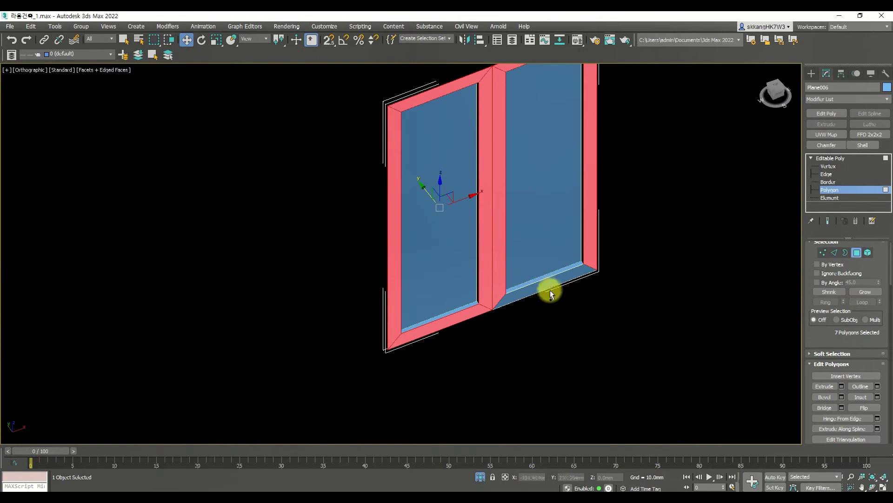
{"action": "left_click", "coordinate": [550, 287], "text": "ctrl"}
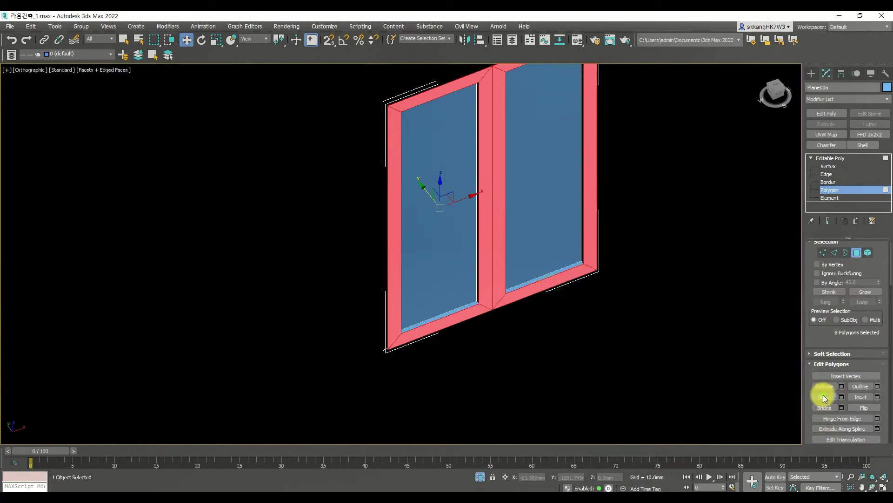
{"action": "scroll", "coordinate": [378, 266], "scroll_direction": "up", "scroll_amount": 5}
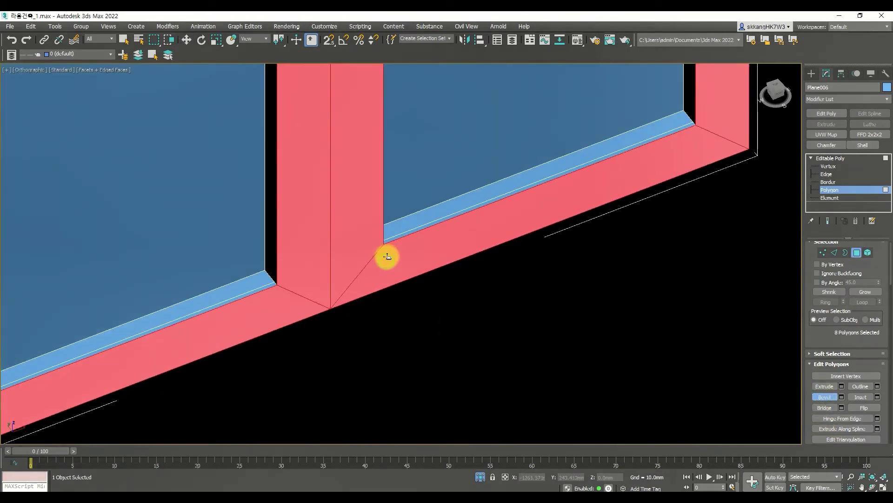
{"action": "left_click_drag", "start_coordinate": [388, 256], "coordinate": [382, 262]}
{"action": "key", "text": "w"}
{"action": "left_click", "coordinate": [491, 329]}
{"action": "scroll", "coordinate": [527, 300], "scroll_direction": "down", "scroll_amount": 10}
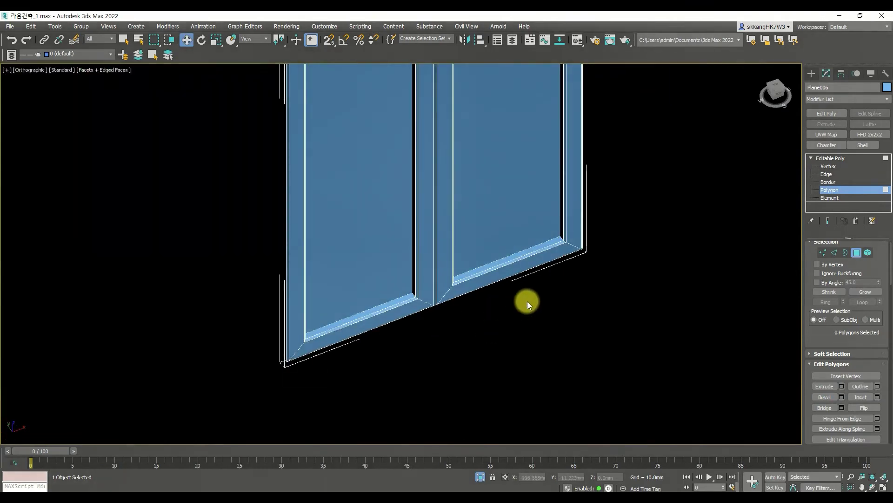
Step: Change the double door's object colour to light cyan
{"action": "left_click", "coordinate": [830, 190]}
{"action": "left_click", "coordinate": [623, 292]}
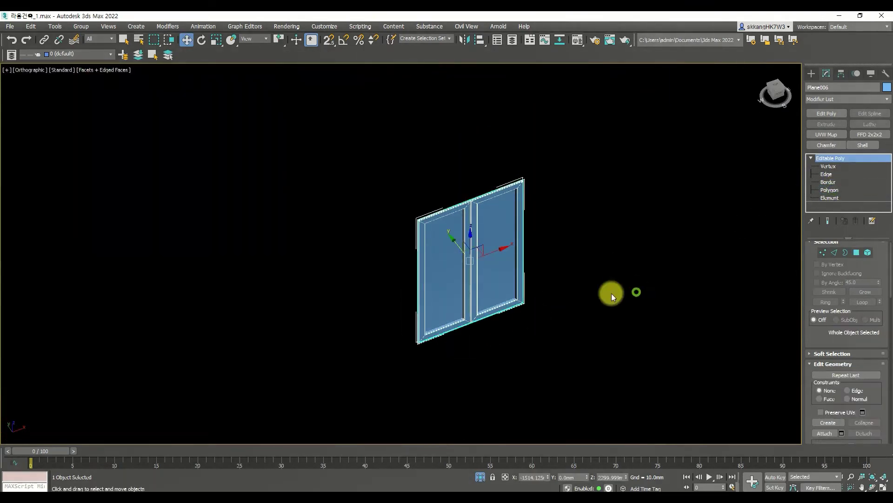
{"action": "left_click", "coordinate": [887, 87]}
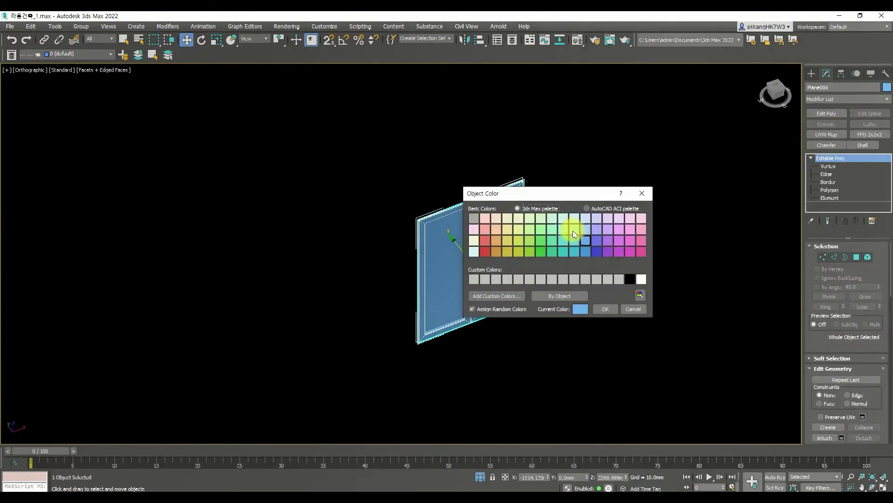
{"action": "left_click", "coordinate": [572, 230]}
{"action": "left_click", "coordinate": [608, 311]}
{"action": "left_click", "coordinate": [596, 361]}
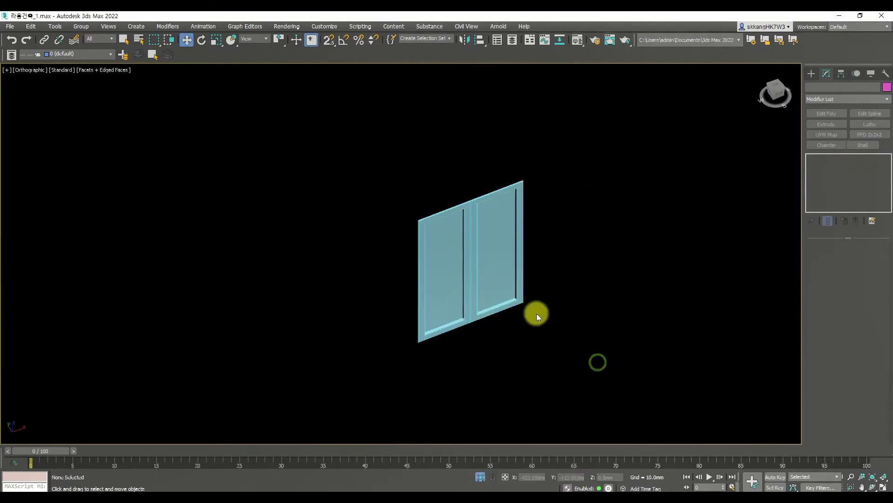
Step: Detach the two recessed glass polygons of the door leaves as a separate object
{"action": "left_click", "coordinate": [485, 285]}
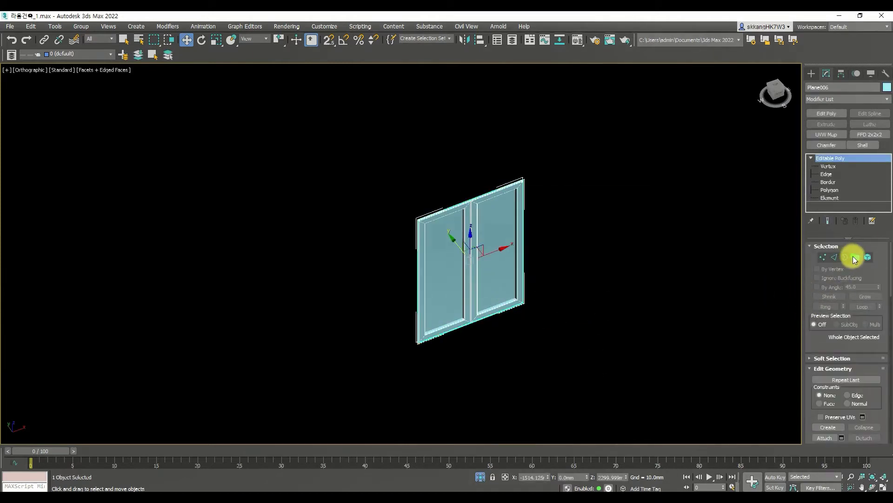
{"action": "left_click", "coordinate": [856, 257]}
{"action": "left_click", "coordinate": [493, 281]}
{"action": "left_click", "coordinate": [433, 291], "text": "ctrl"}
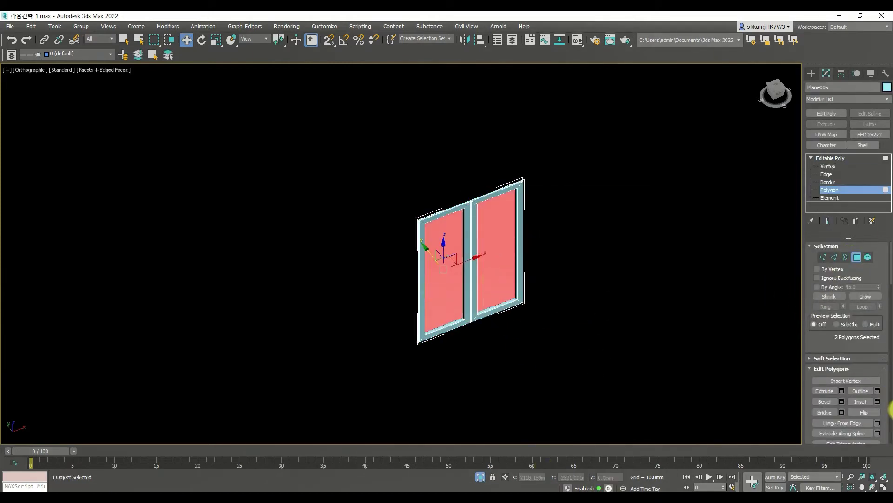
{"action": "scroll", "coordinate": [825, 345], "scroll_direction": "down", "scroll_amount": 8}
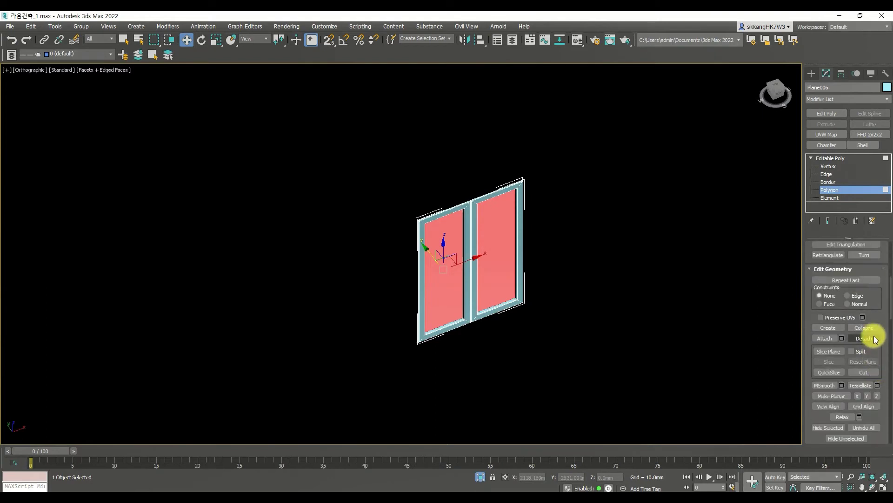
{"action": "left_click", "coordinate": [864, 338]}
{"action": "key", "text": "Return"}
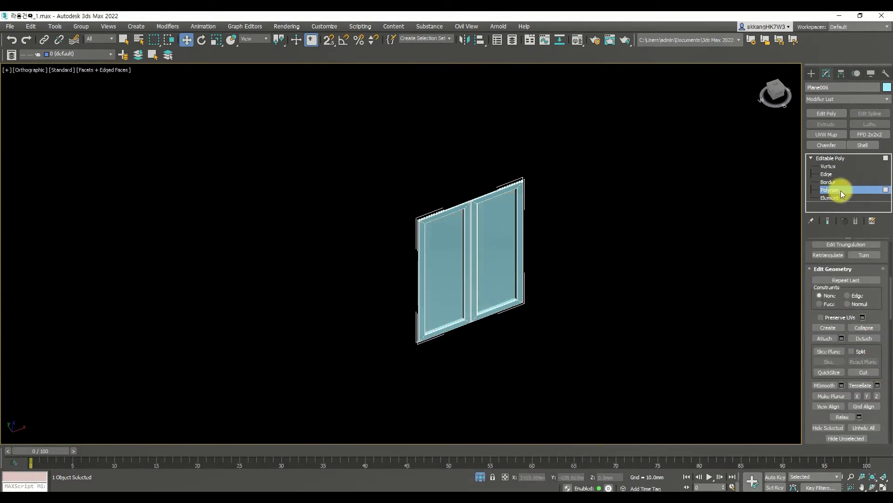
{"action": "left_click", "coordinate": [843, 195]}
{"action": "left_click", "coordinate": [604, 426]}
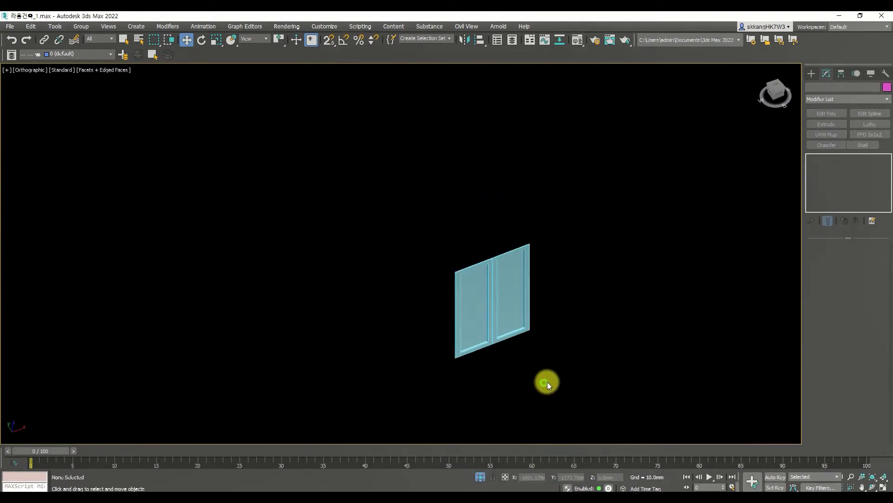
Step: Select the double door and leave isolation to show it inside the entrance curtain wall frame
{"action": "left_click", "coordinate": [502, 331]}
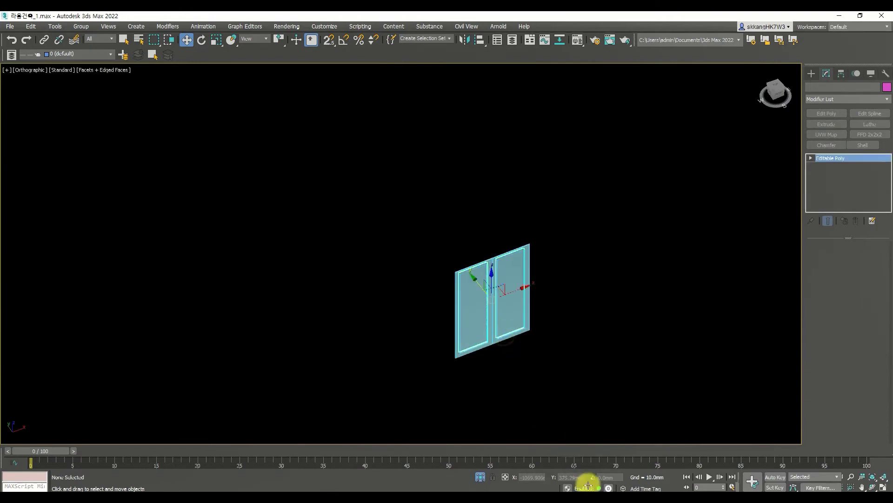
{"action": "left_click", "coordinate": [506, 377]}
{"action": "scroll", "coordinate": [496, 343], "scroll_direction": "up", "scroll_amount": 4}
{"action": "left_click", "coordinate": [489, 348]}
{"action": "middle_click_drag", "start_coordinate": [429, 379], "coordinate": [554, 343], "text": "alt"}
{"action": "left_click", "coordinate": [555, 342]}
{"action": "left_click", "coordinate": [542, 481]}
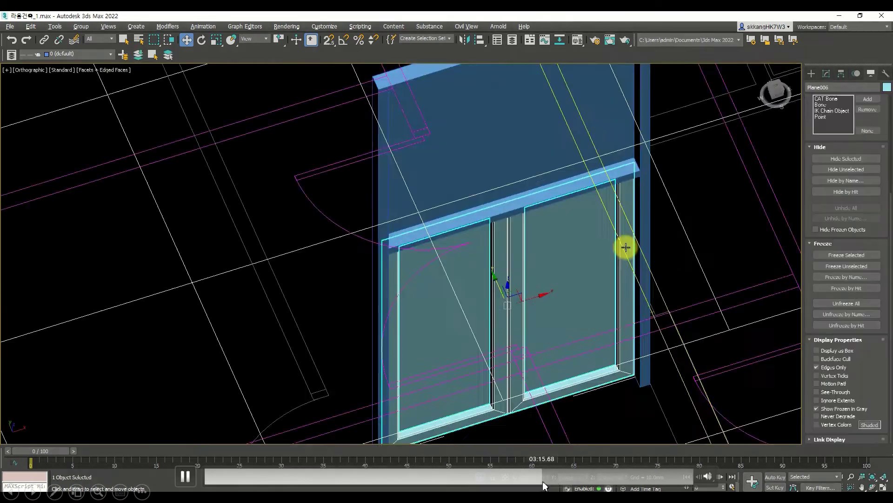
{"action": "left_click", "coordinate": [553, 476]}
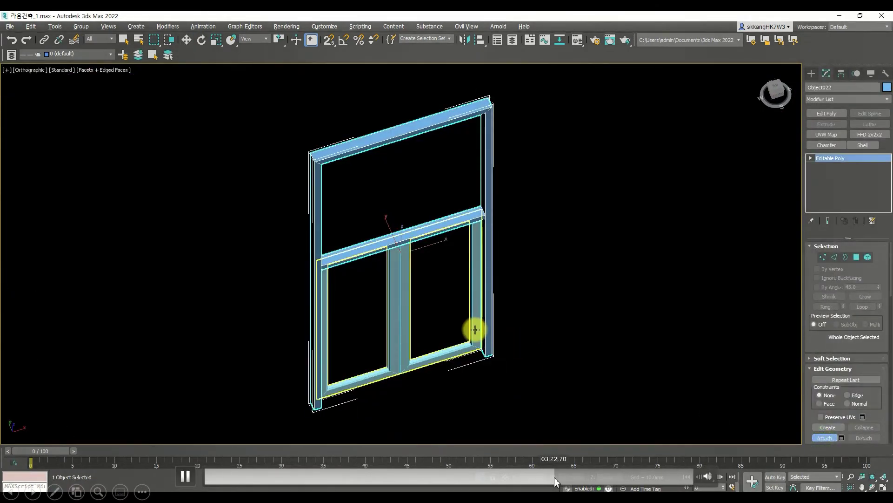
{"action": "left_click", "coordinate": [594, 477]}
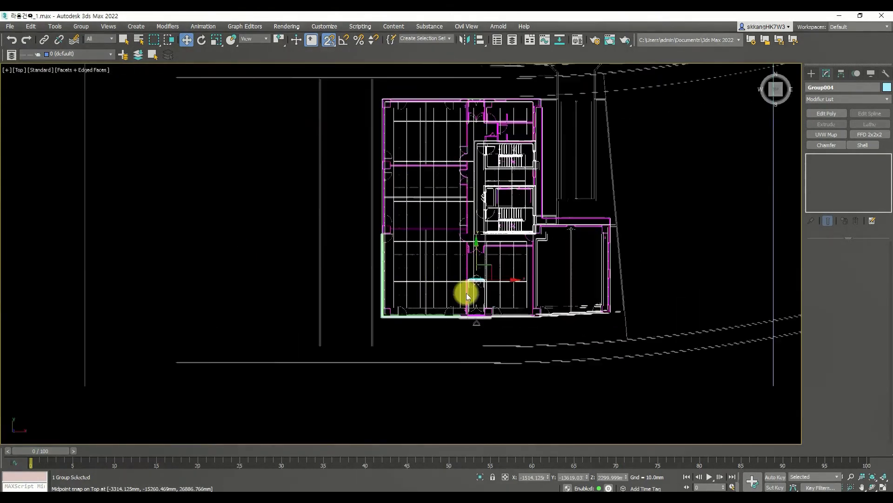
Step: Copy the entrance door group as an independent copy towards the building front and snap it to the door frame on the plan
{"action": "left_click_drag", "start_coordinate": [467, 209], "coordinate": [473, 300], "text": "shift"}
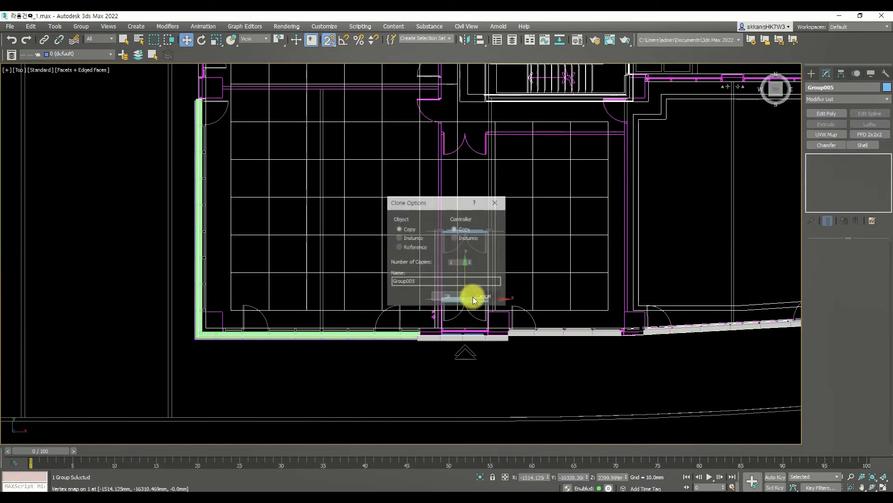
{"action": "key", "text": "Return"}
{"action": "scroll", "coordinate": [458, 300], "scroll_direction": "up", "scroll_amount": 6}
{"action": "left_click_drag", "start_coordinate": [333, 306], "coordinate": [333, 295]}
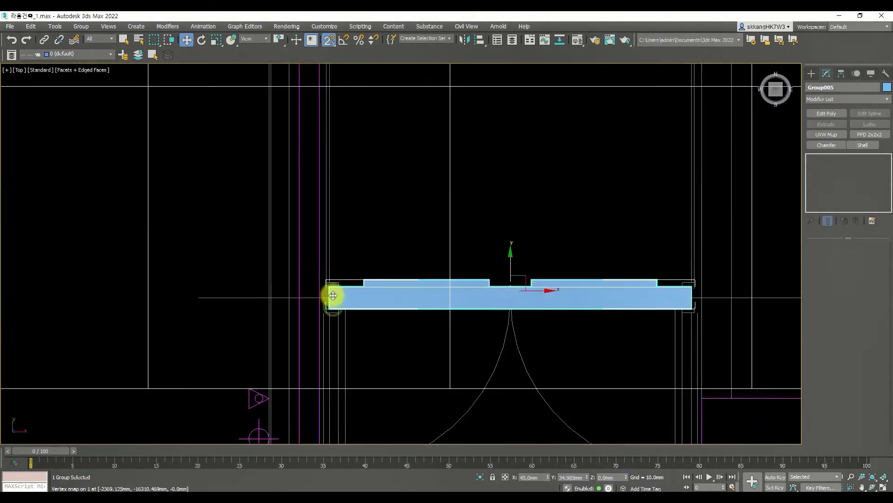
{"action": "scroll", "coordinate": [398, 295], "scroll_direction": "down", "scroll_amount": 5}
{"action": "middle_click_drag", "start_coordinate": [447, 293], "coordinate": [473, 251], "text": "alt"}
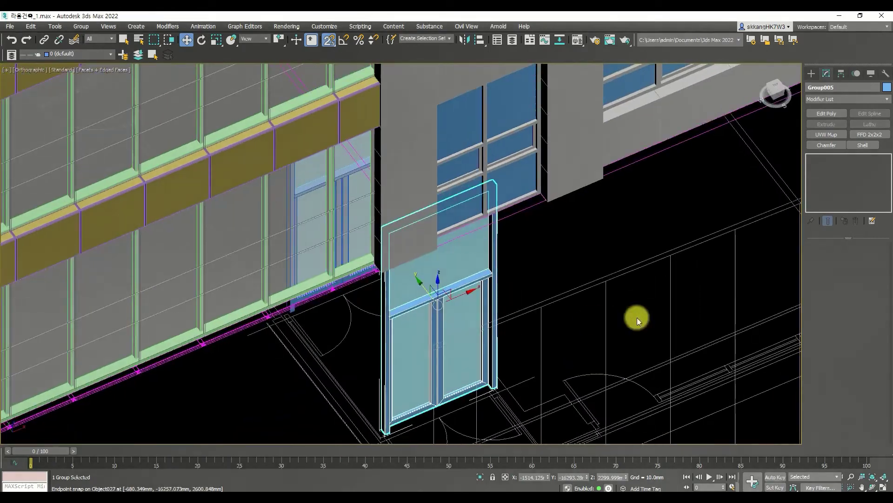
{"action": "left_click", "coordinate": [637, 318]}
{"action": "scroll", "coordinate": [637, 318], "scroll_direction": "down", "scroll_amount": 5}
{"action": "middle_click_drag", "start_coordinate": [625, 333], "coordinate": [525, 337]}
{"action": "key", "text": "z"}
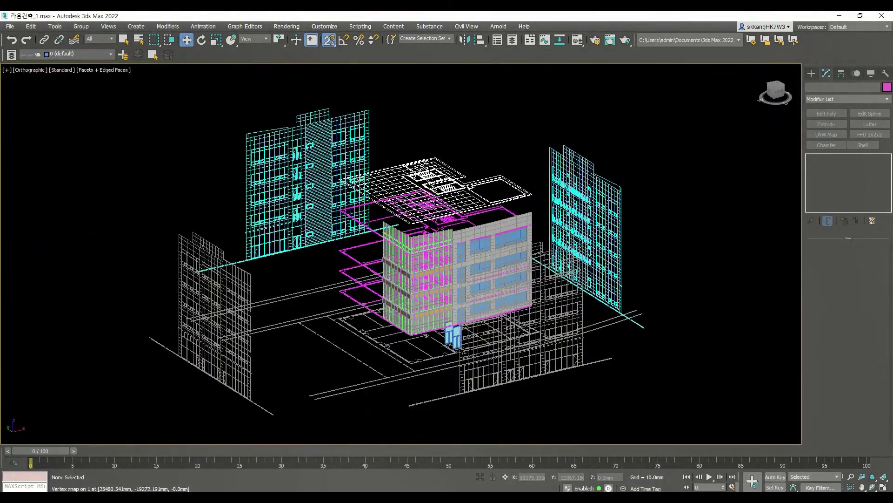
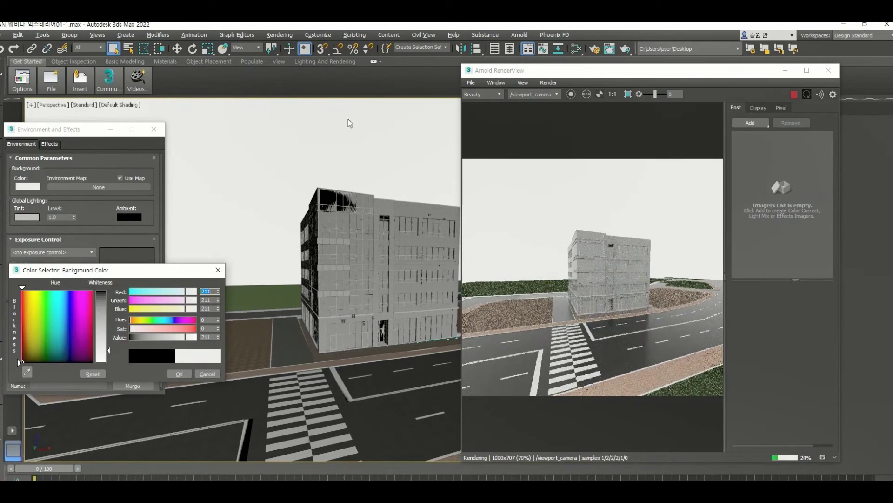
Step: Try a darker grey environment background colour and discard the colour change
{"action": "middle_click_drag", "start_coordinate": [354, 279], "coordinate": [196, 328], "text": "alt"}
{"action": "left_click_drag", "start_coordinate": [108, 345], "coordinate": [108, 313]}
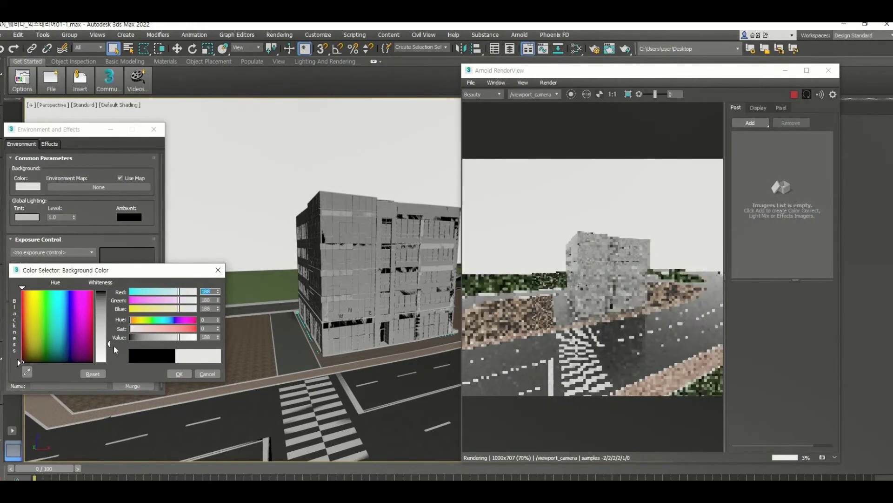
{"action": "left_click", "coordinate": [209, 373]}
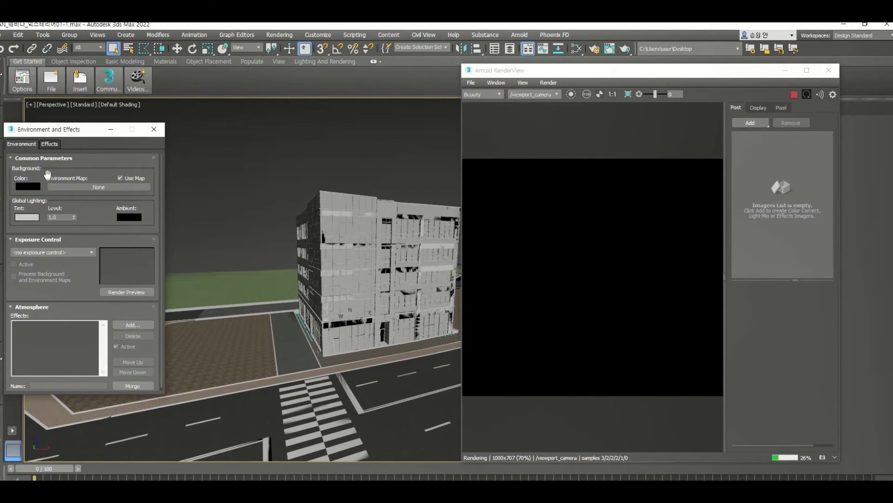
Step: Try Arnold's Physical Sky as the environment map, check the render from different sides, and clear the map
{"action": "left_click", "coordinate": [96, 189]}
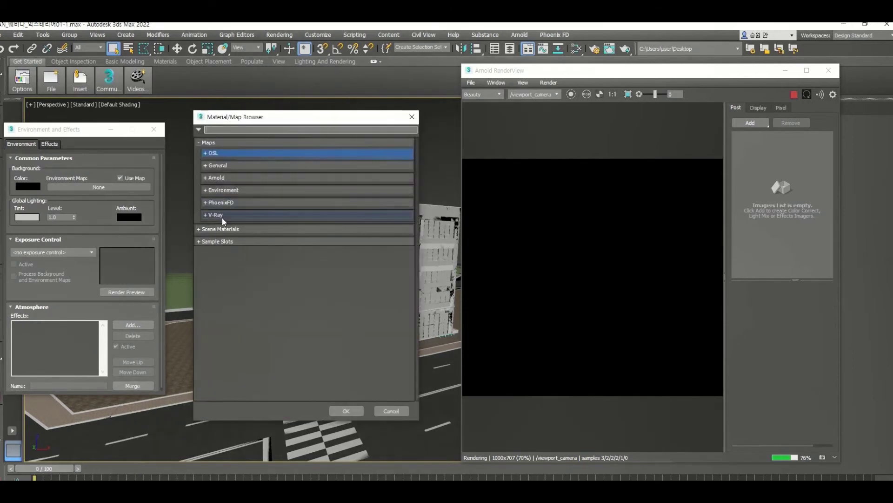
{"action": "left_click", "coordinate": [225, 177]}
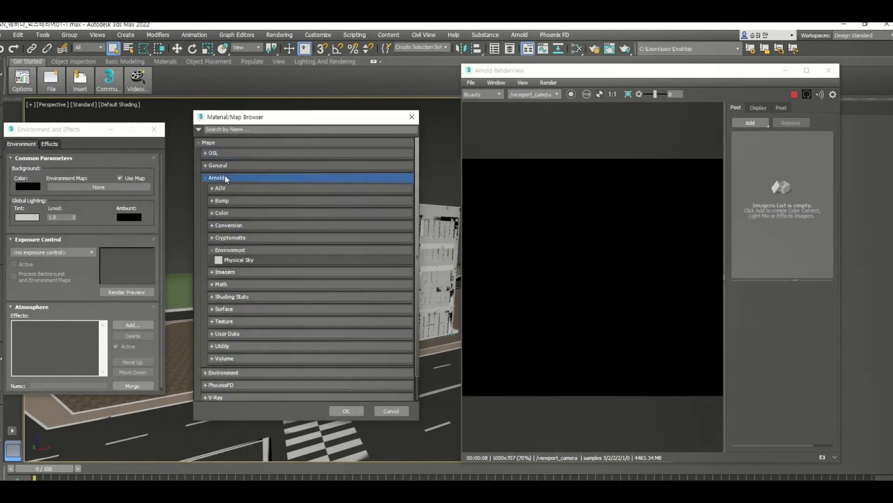
{"action": "double_click", "coordinate": [238, 260]}
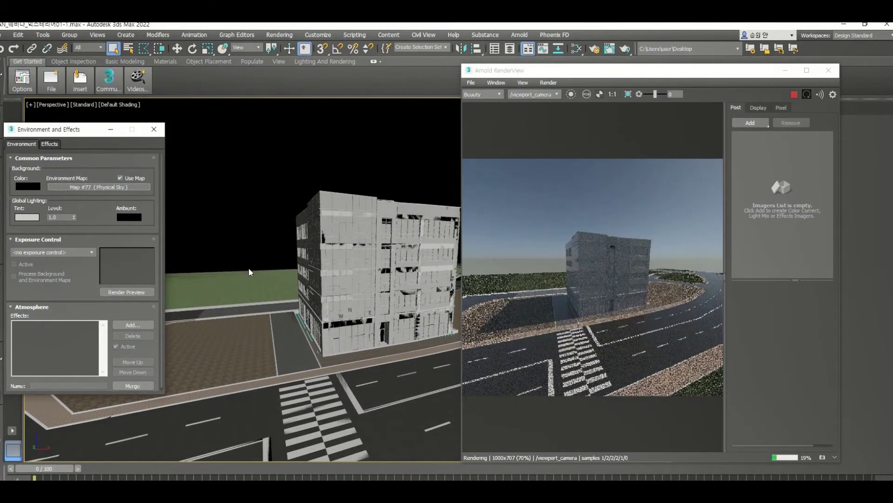
{"action": "middle_click_drag", "start_coordinate": [307, 268], "coordinate": [368, 255], "text": "alt"}
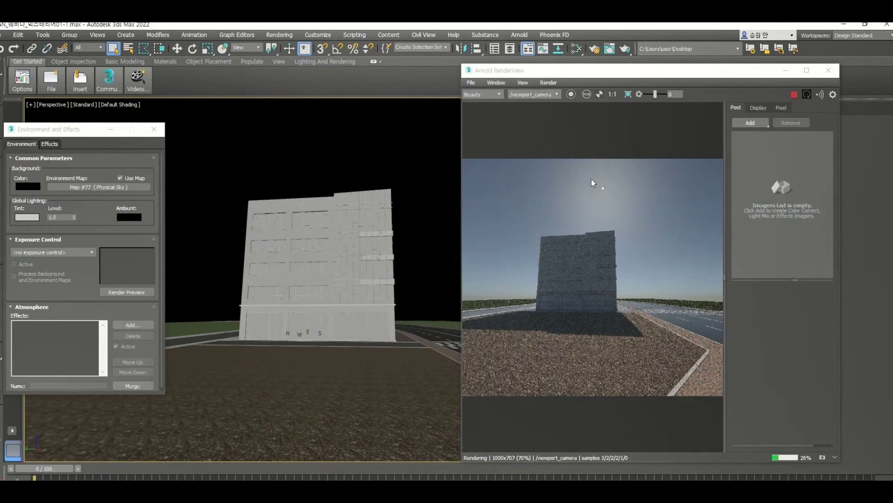
{"action": "middle_click_drag", "start_coordinate": [279, 251], "coordinate": [323, 267], "text": "alt"}
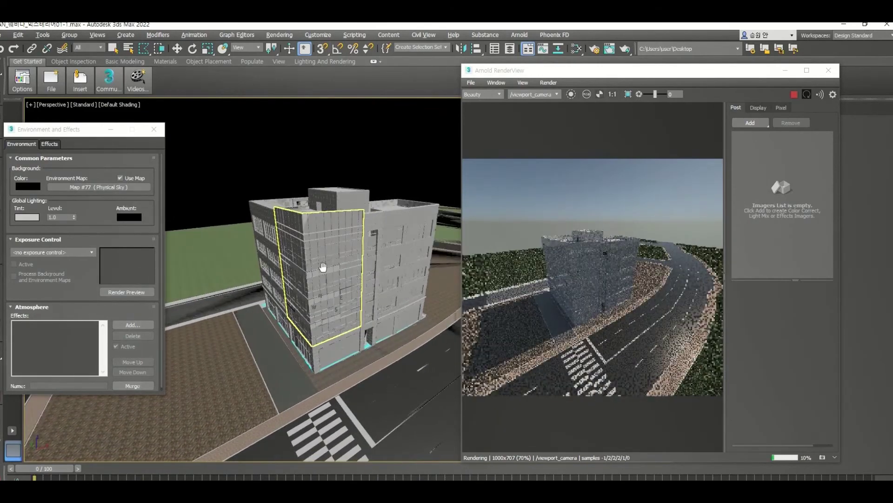
{"action": "right_click", "coordinate": [114, 185]}
{"action": "left_click", "coordinate": [144, 197]}
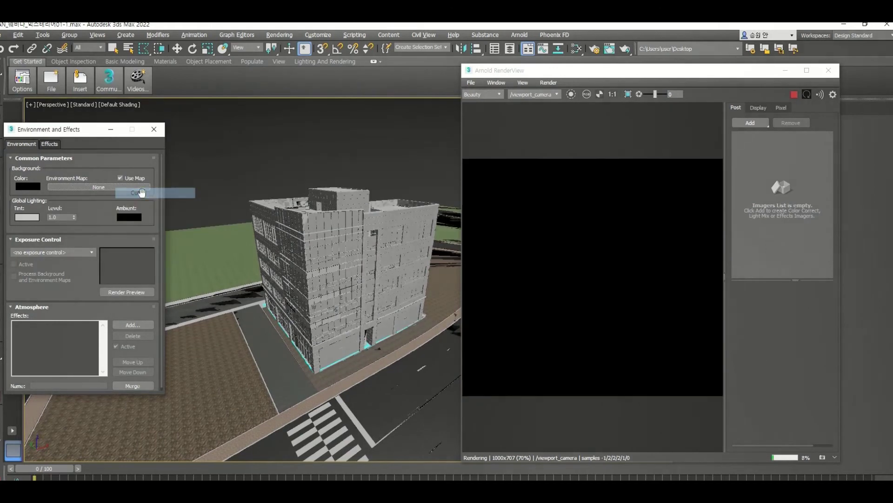
Step: Assign an OSL HDRI Environment map using oberer_kuhberg_8k.hdr and check the building's render against it
{"action": "left_click", "coordinate": [113, 185]}
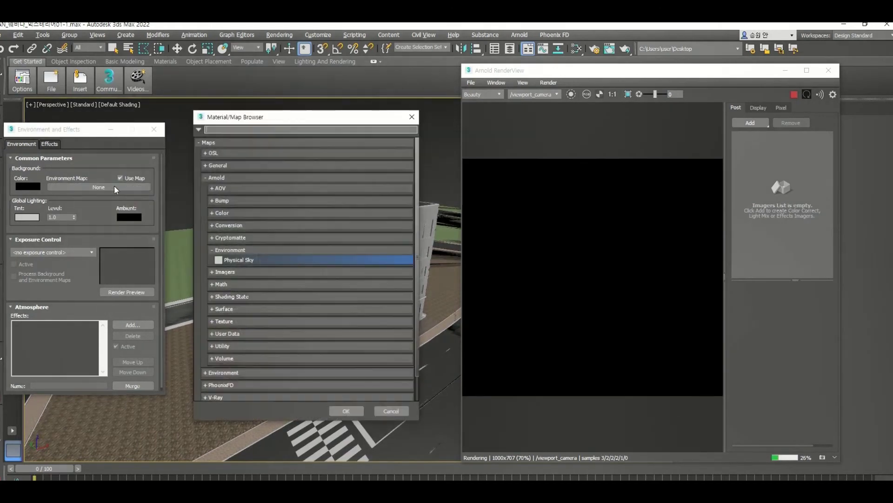
{"action": "left_click", "coordinate": [202, 178]}
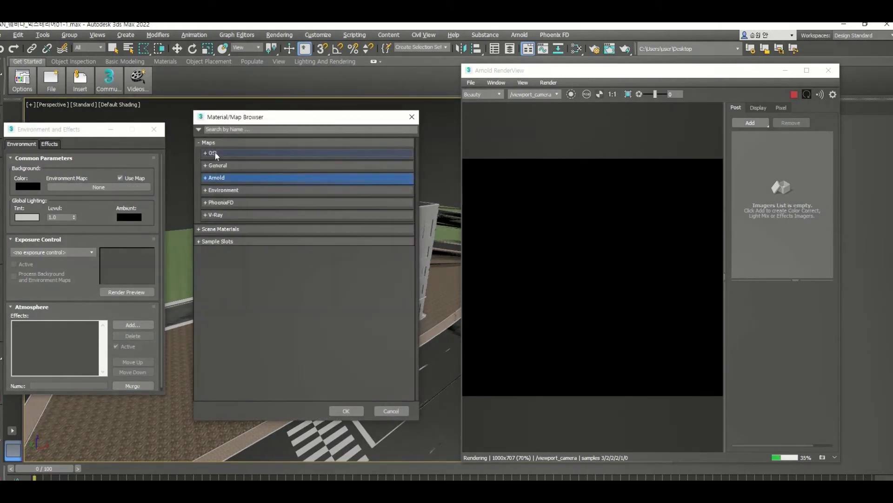
{"action": "left_click", "coordinate": [214, 155]}
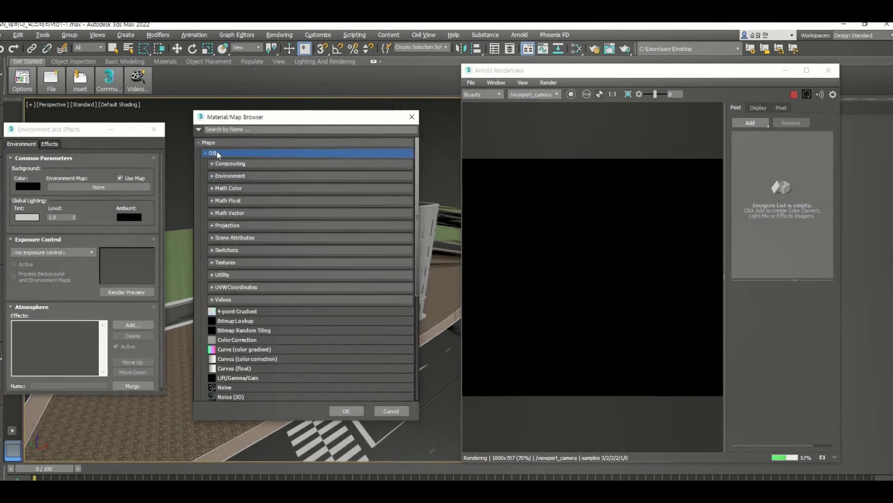
{"action": "left_click", "coordinate": [237, 176]}
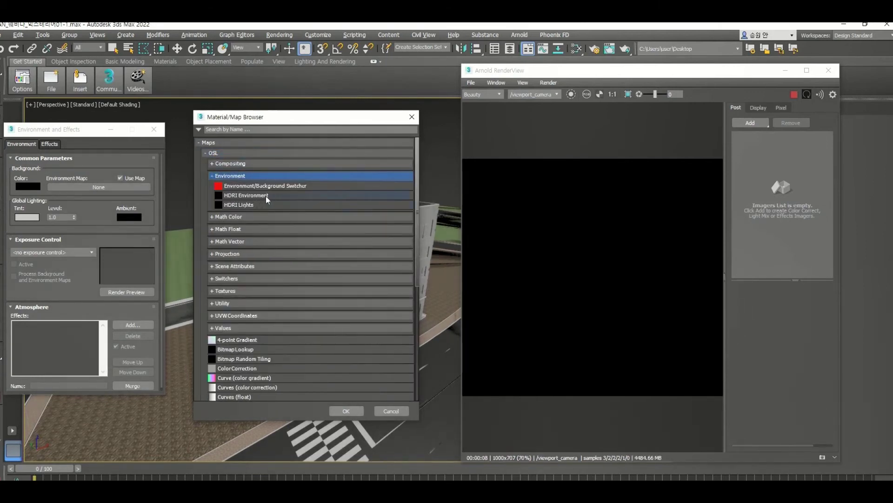
{"action": "double_click", "coordinate": [261, 196]}
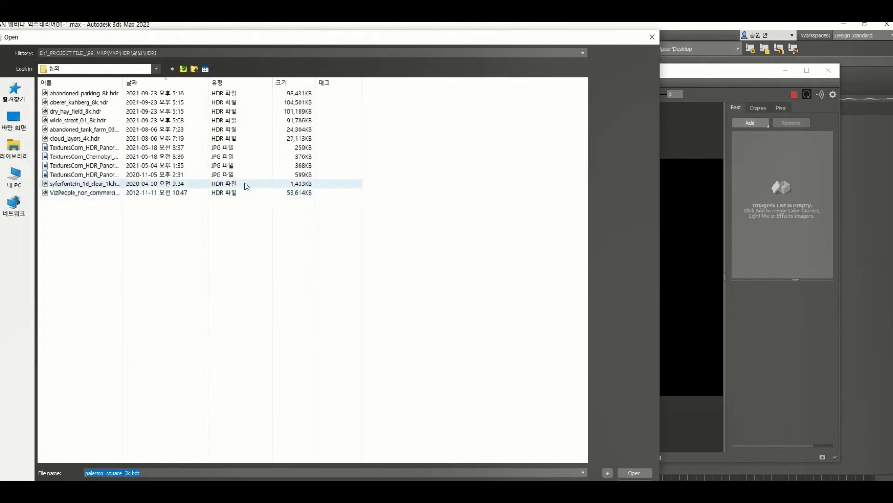
{"action": "double_click", "coordinate": [102, 102]}
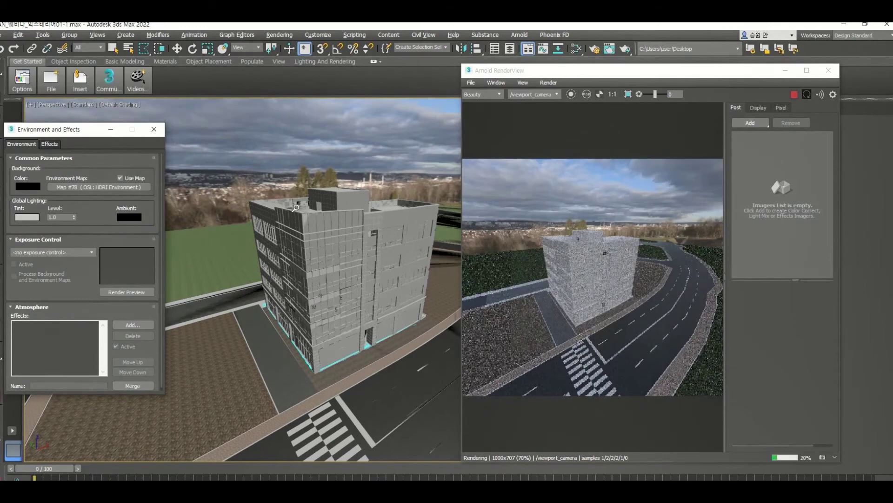
{"action": "key", "text": "q"}
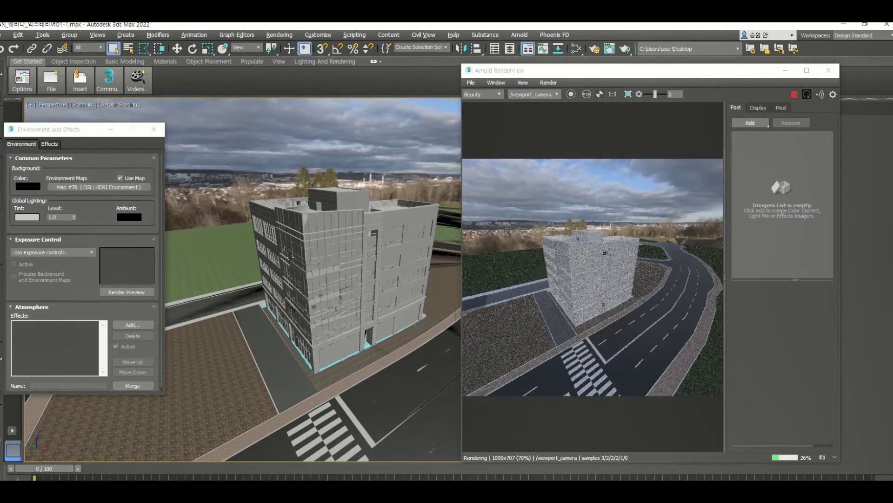
{"action": "middle_click_drag", "start_coordinate": [289, 257], "coordinate": [551, 240], "text": "alt"}
{"action": "scroll", "coordinate": [408, 236], "scroll_direction": "up", "scroll_amount": 3}
{"action": "scroll", "coordinate": [369, 261], "scroll_direction": "up", "scroll_amount": 2}
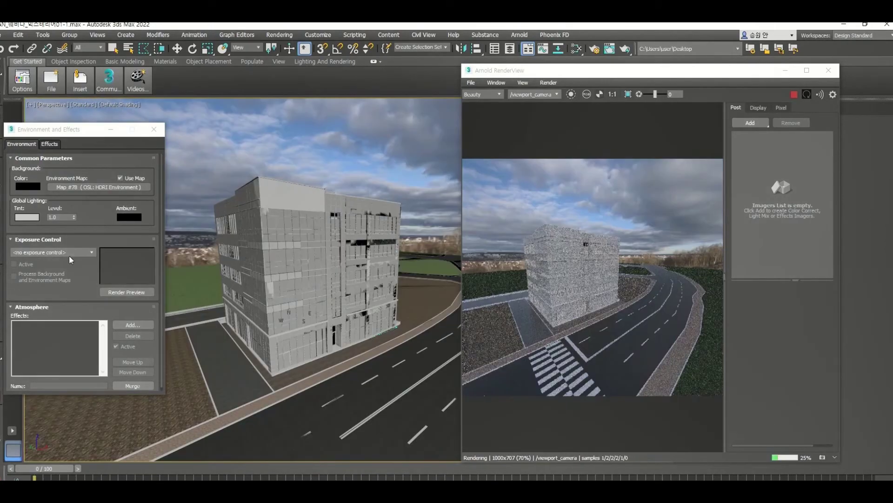
Step: Enable Physical Camera Exposure Control and set the global exposure value to 8.0 EV
{"action": "left_click", "coordinate": [72, 252]}
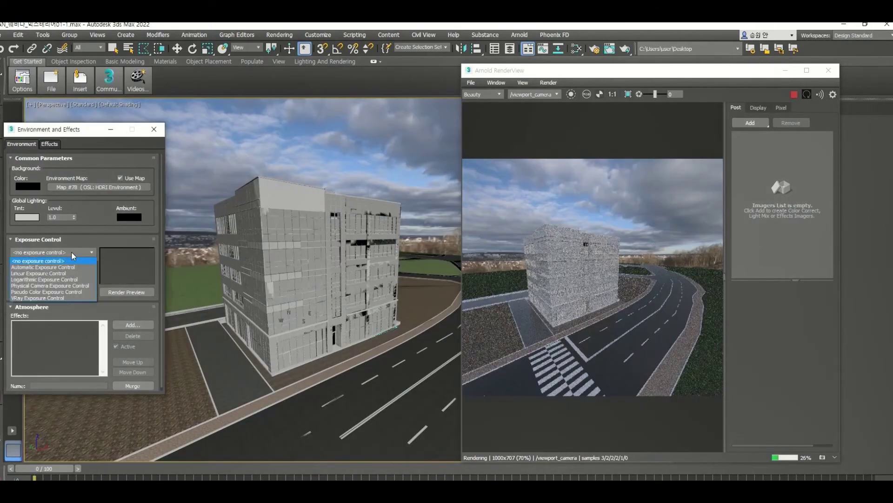
{"action": "left_click", "coordinate": [54, 286]}
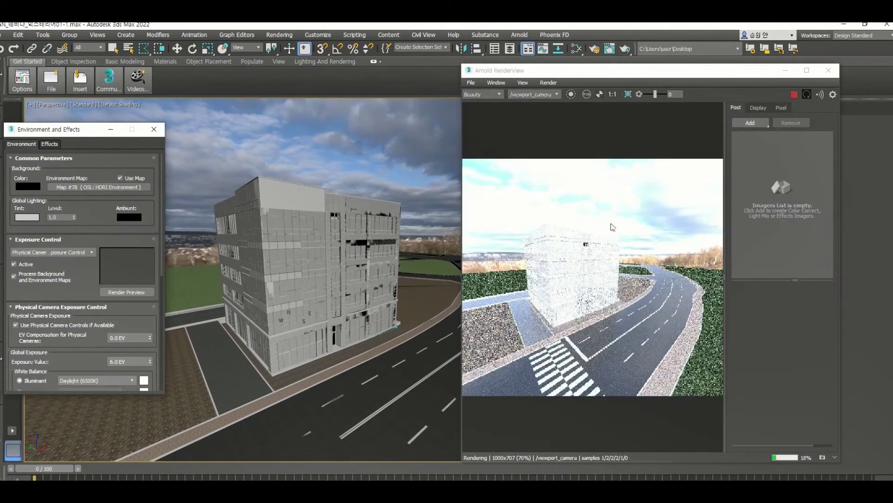
{"action": "scroll", "coordinate": [325, 263], "scroll_direction": "down", "scroll_amount": 2}
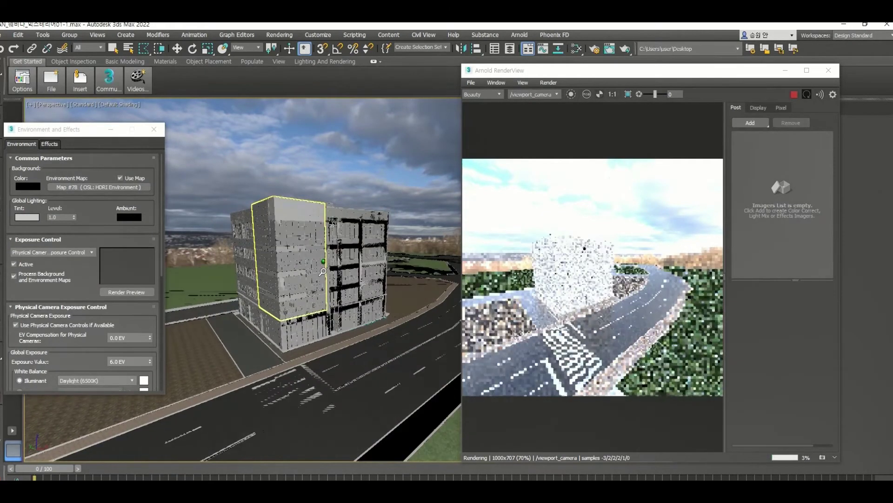
{"action": "left_click", "coordinate": [81, 341]}
{"action": "scroll", "coordinate": [81, 341], "scroll_direction": "down", "scroll_amount": 2}
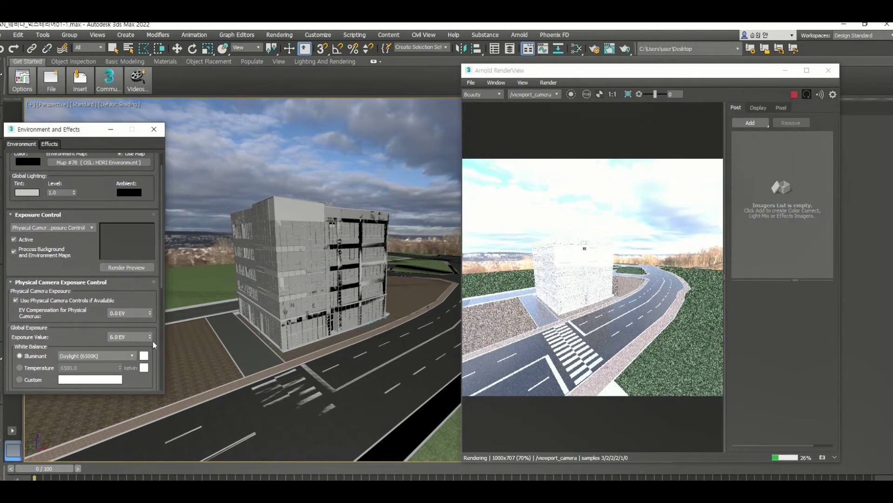
{"action": "left_click_drag", "start_coordinate": [149, 335], "coordinate": [154, 286]}
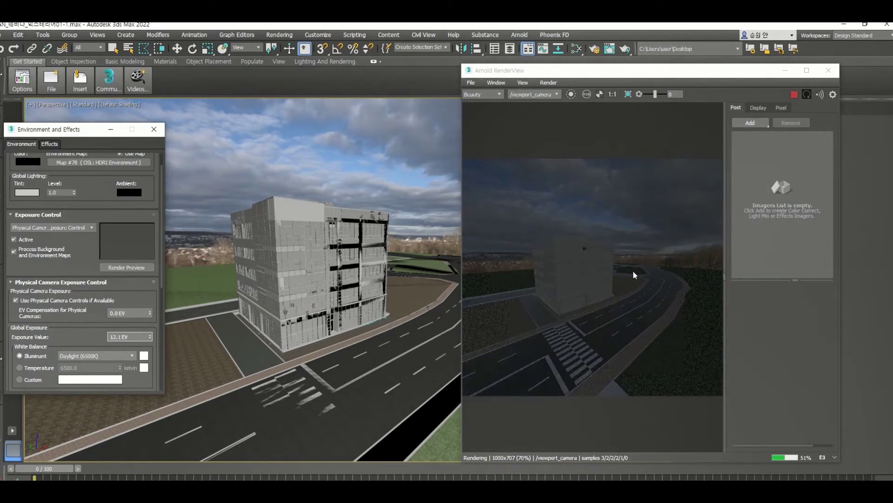
{"action": "left_click_drag", "start_coordinate": [149, 338], "coordinate": [153, 362]}
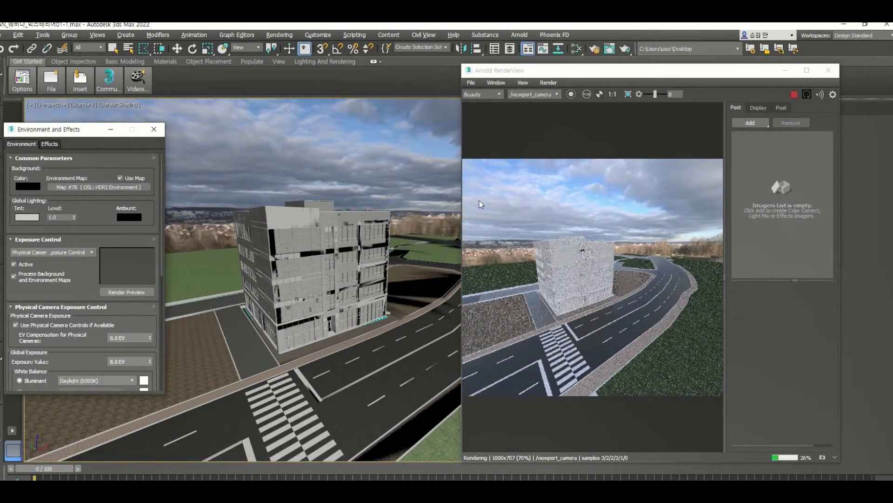
{"action": "right_click", "coordinate": [422, 201]}
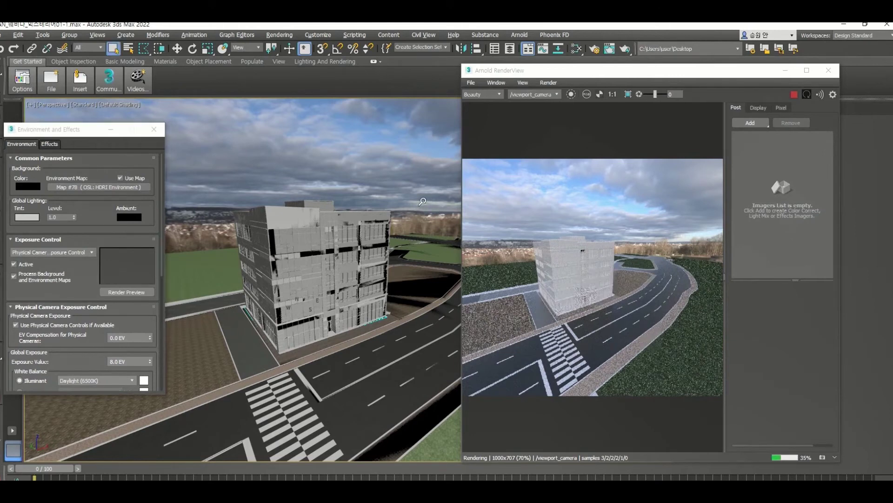
Step: Open the Slate Material Editor and arrange it beside the Arnold RenderView so both windows can be seen
{"action": "left_click", "coordinate": [577, 49]}
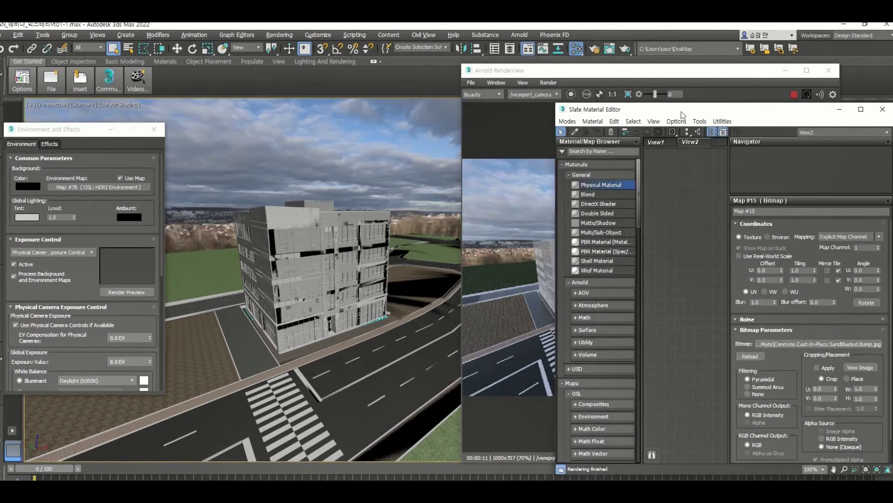
{"action": "left_click_drag", "start_coordinate": [621, 70], "coordinate": [328, 73]}
{"action": "left_click_drag", "start_coordinate": [638, 112], "coordinate": [634, 112]}
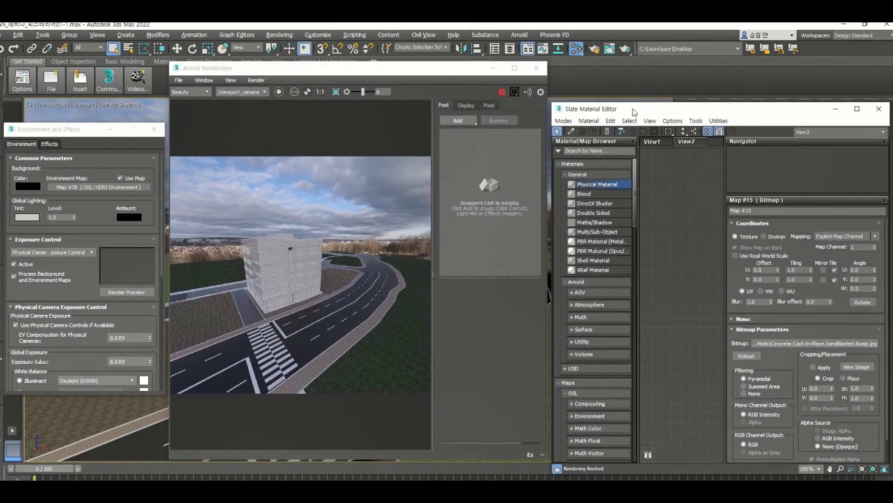
{"action": "middle_click_drag", "start_coordinate": [141, 116], "coordinate": [125, 105], "text": "alt"}
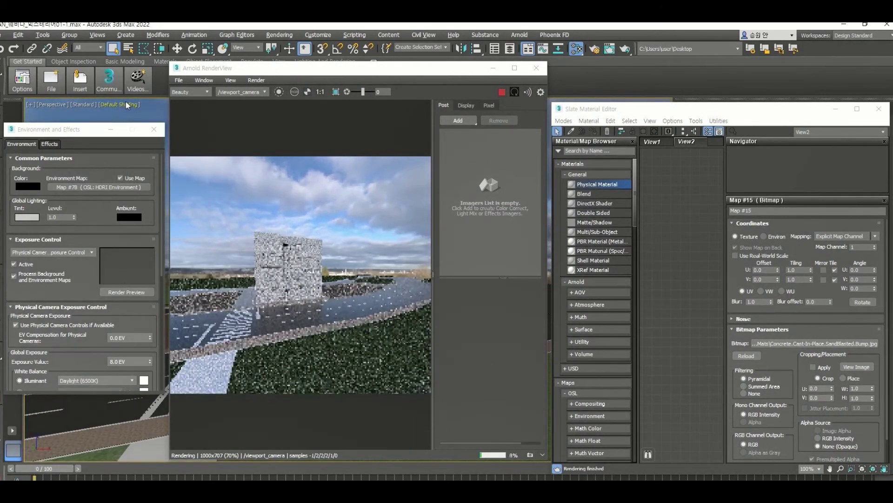
Step: Bring the HDRI Environment map into the Slate Material Editor as an instance
{"action": "left_click_drag", "start_coordinate": [97, 186], "coordinate": [481, 245]}
{"action": "left_click_drag", "start_coordinate": [653, 230], "coordinate": [672, 233]}
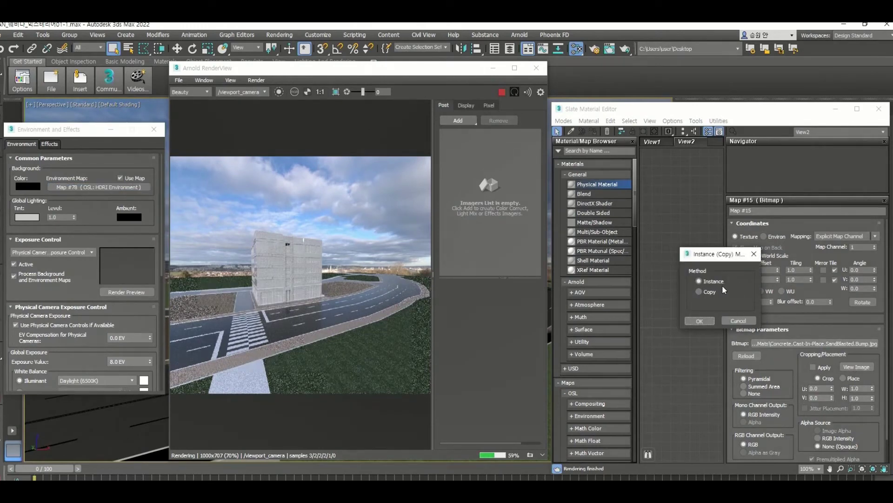
{"action": "left_click", "coordinate": [695, 320]}
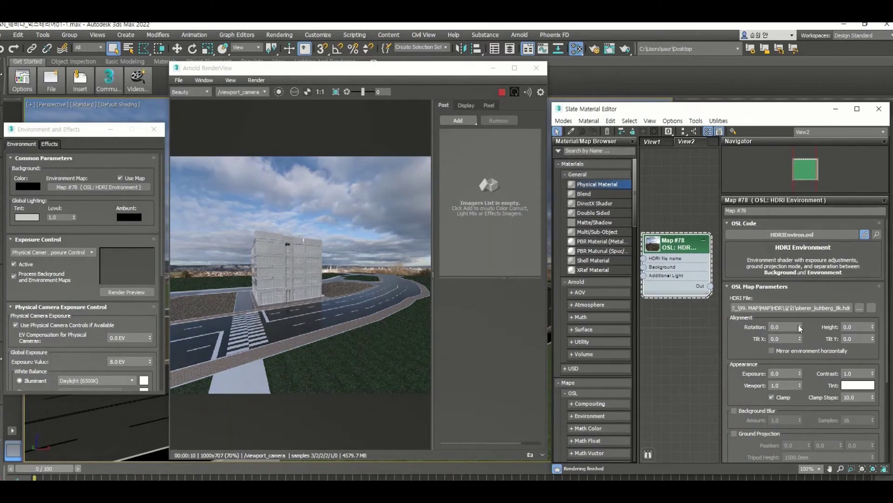
Step: Set the HDRI environment's rotation to 79.0 and its height to -0.027 while checking the Arnold render
{"action": "left_click_drag", "start_coordinate": [799, 325], "coordinate": [802, 290]}
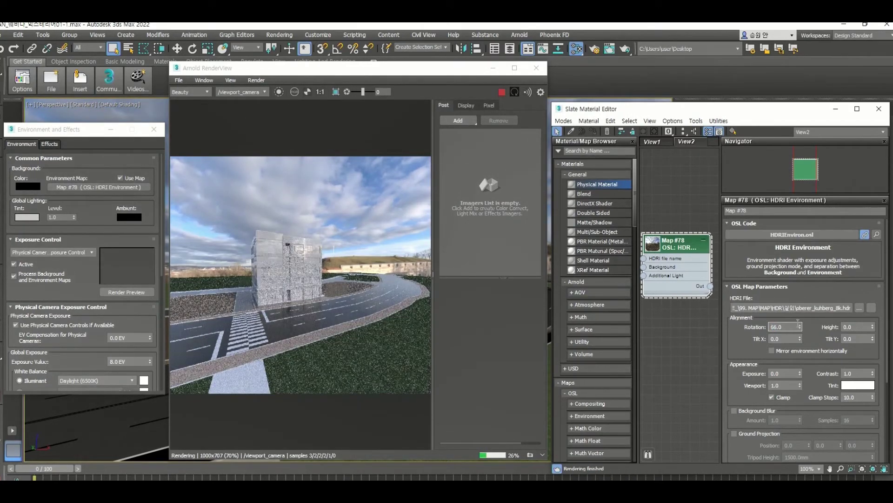
{"action": "mouse_move", "coordinate": [801, 327]}
{"action": "left_mouse_down"}
{"action": "mouse_move", "coordinate": [806, 272]}
{"action": "mouse_move", "coordinate": [806, 314]}
{"action": "left_mouse_up"}
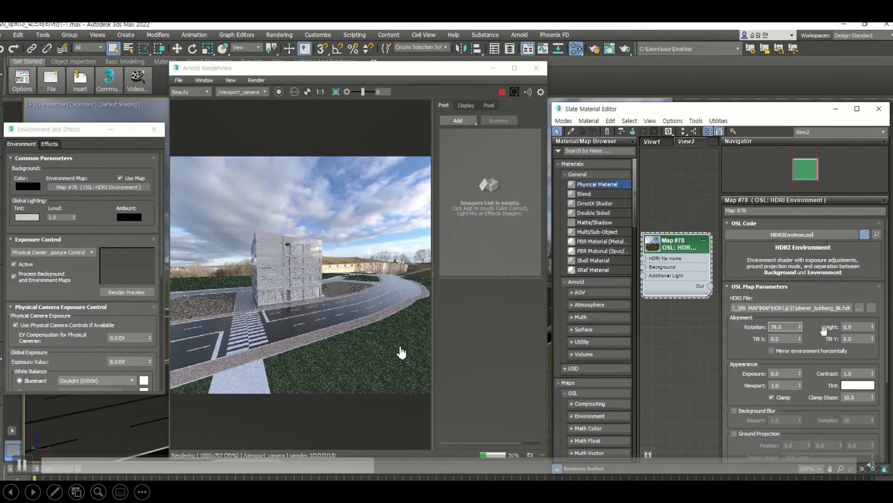
{"action": "left_click_drag", "start_coordinate": [873, 328], "coordinate": [873, 321]}
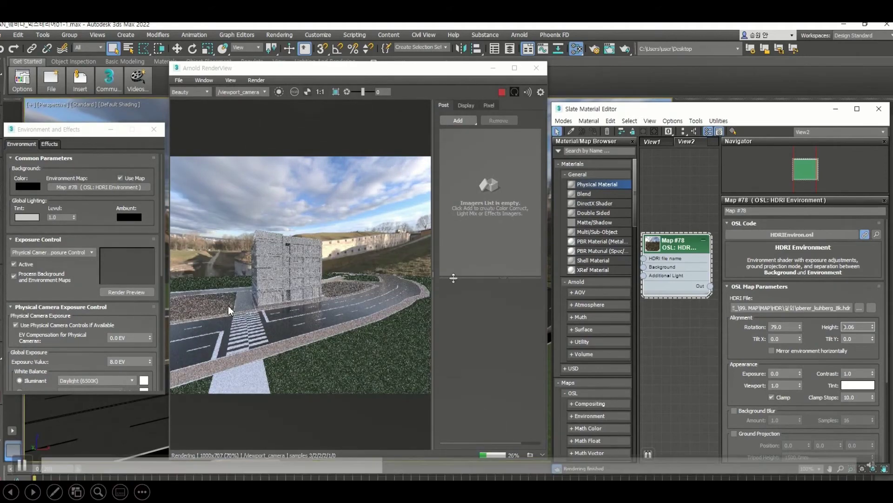
{"action": "left_click_drag", "start_coordinate": [873, 329], "coordinate": [877, 353]}
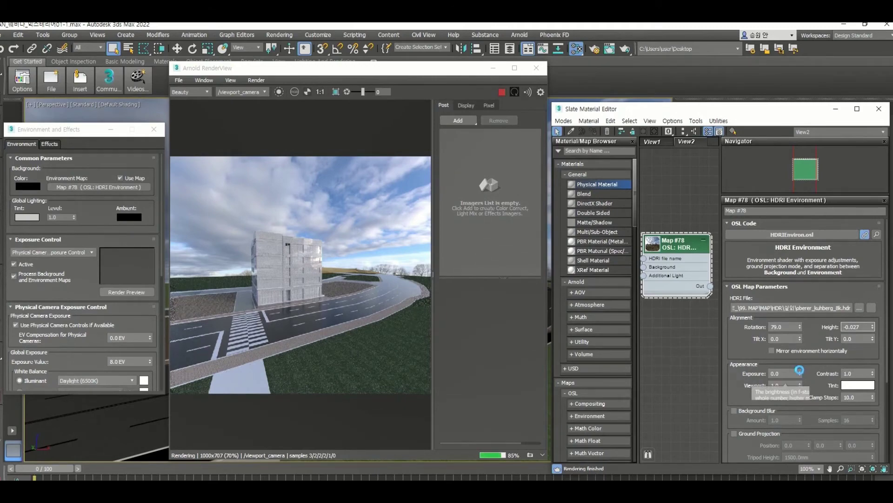
Step: Try a brighter HDRI exposure and a darker one of -0.209, and reset the exposure to 0.0
{"action": "left_click_drag", "start_coordinate": [799, 370], "coordinate": [802, 320]}
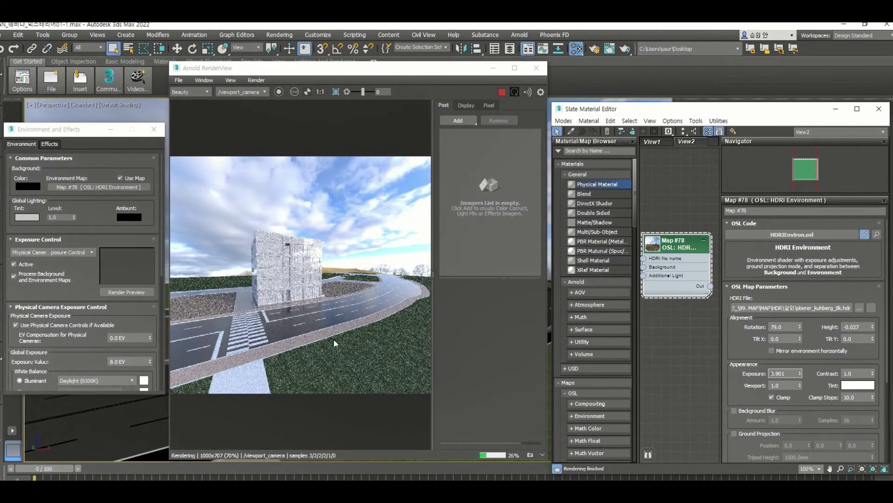
{"action": "left_click_drag", "start_coordinate": [802, 377], "coordinate": [798, 444]}
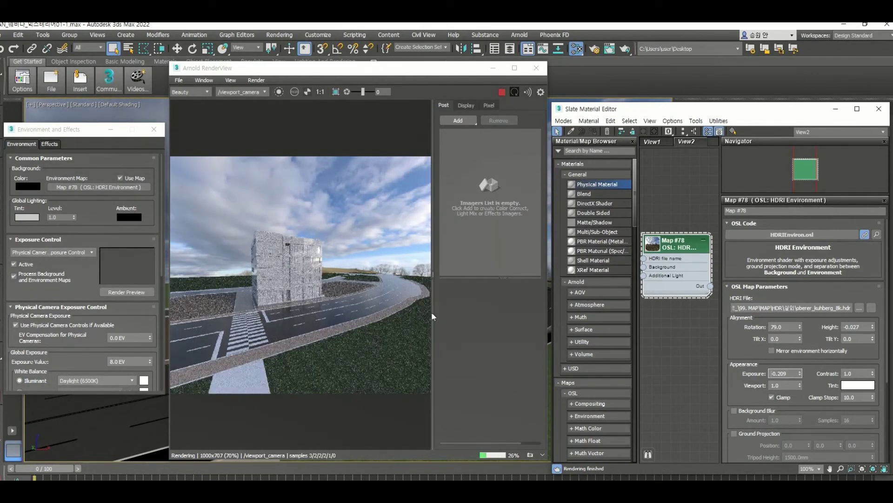
{"action": "key", "text": "Return"}
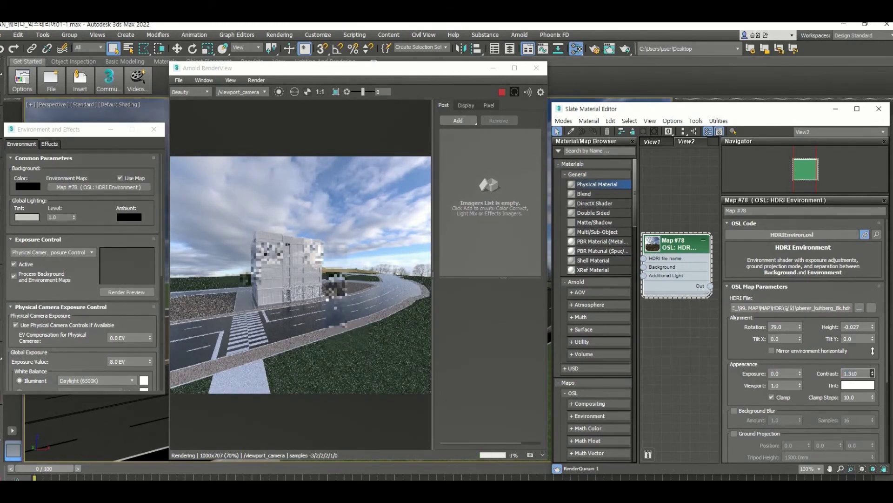
Step: Try different contrast values for the HDRI environment, including 1.37, and restore the contrast to 1.0
{"action": "left_click_drag", "start_coordinate": [873, 377], "coordinate": [873, 363]}
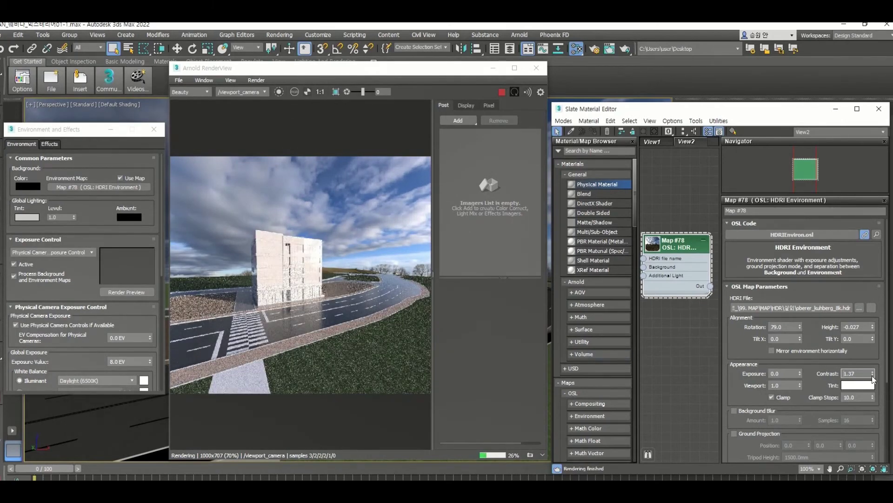
{"action": "left_click_drag", "start_coordinate": [874, 380], "coordinate": [877, 413]}
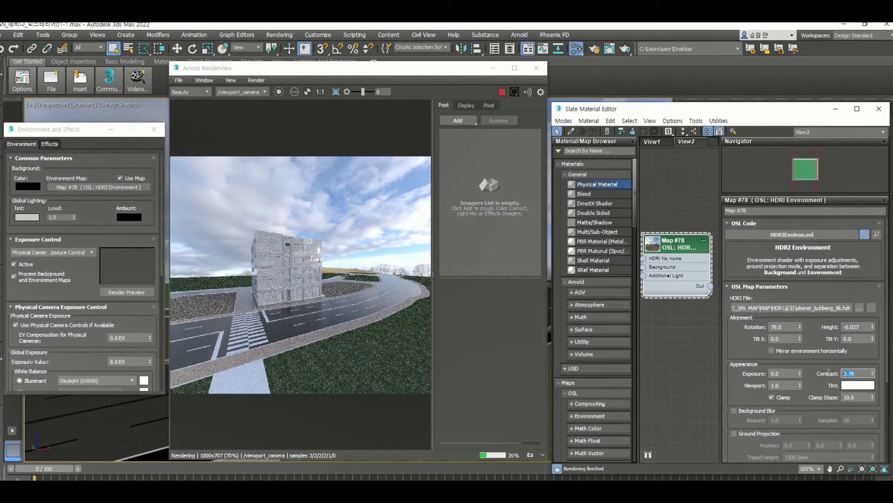
{"action": "type", "text": "1"}
{"action": "key", "text": "Return"}
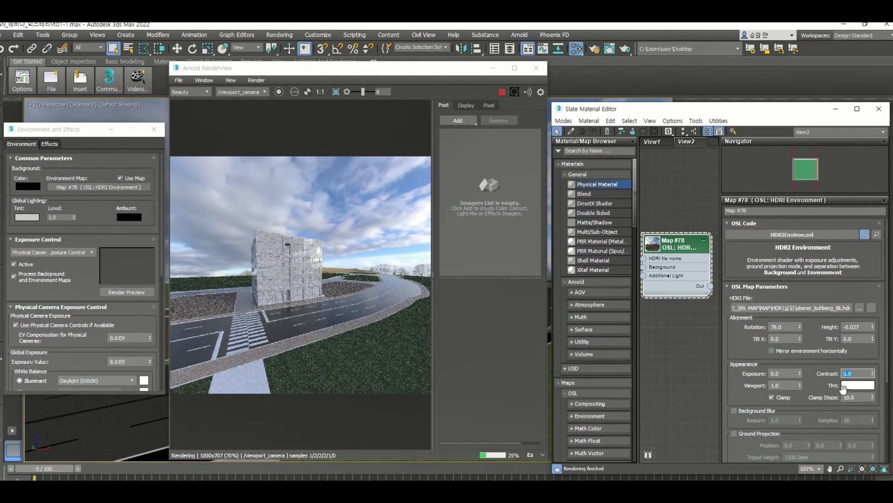
Step: Try cyan, blue and warm orange tints on the HDRI environment, compare them in the render, and cancel the tint change
{"action": "left_click", "coordinate": [864, 387]}
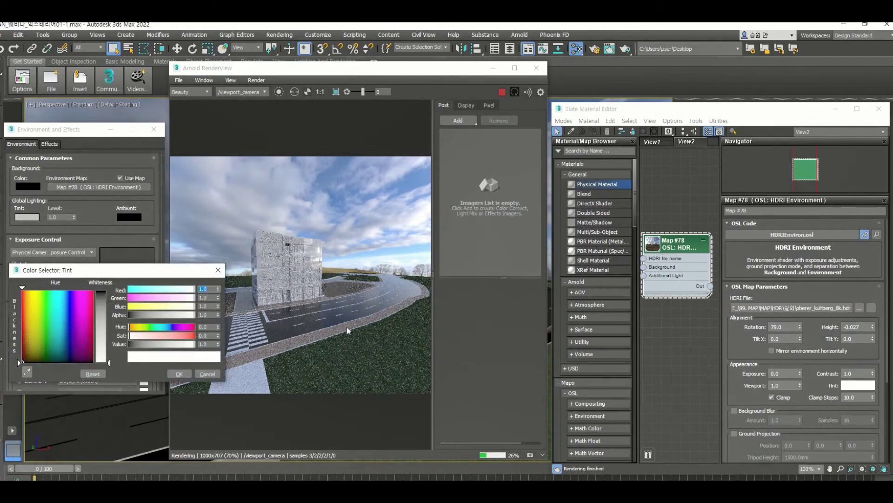
{"action": "left_click_drag", "start_coordinate": [123, 270], "coordinate": [594, 301]}
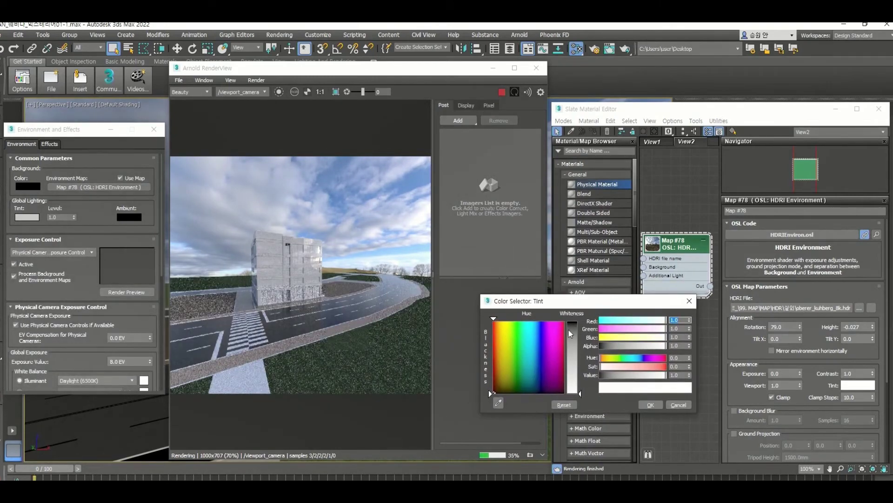
{"action": "left_click_drag", "start_coordinate": [535, 356], "coordinate": [527, 320]}
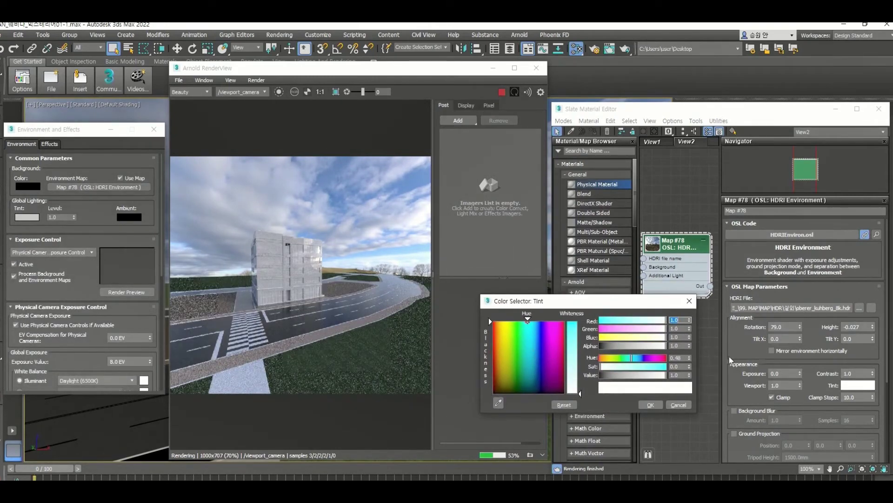
{"action": "left_click", "coordinate": [650, 404]}
{"action": "left_click", "coordinate": [850, 386]}
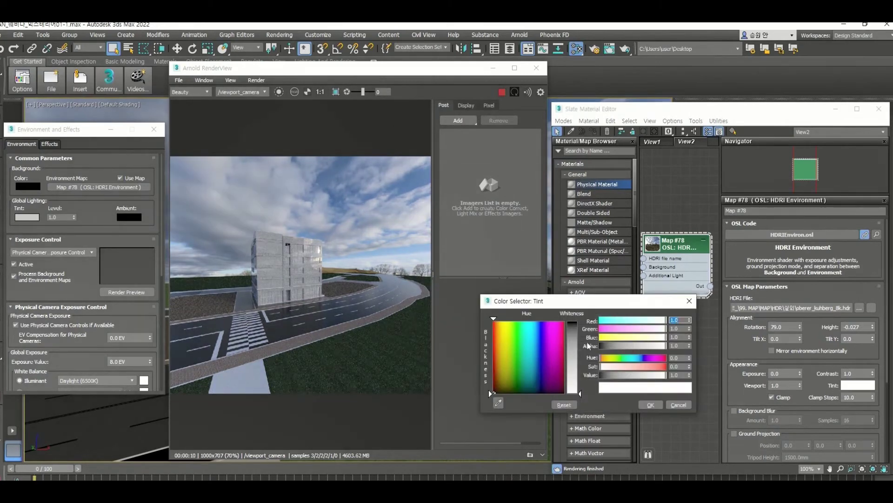
{"action": "left_click", "coordinate": [526, 331]}
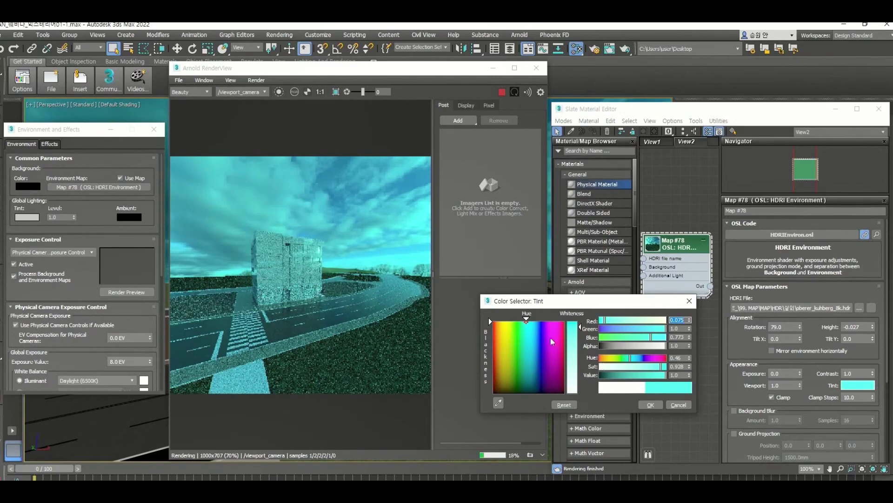
{"action": "left_click", "coordinate": [541, 323]}
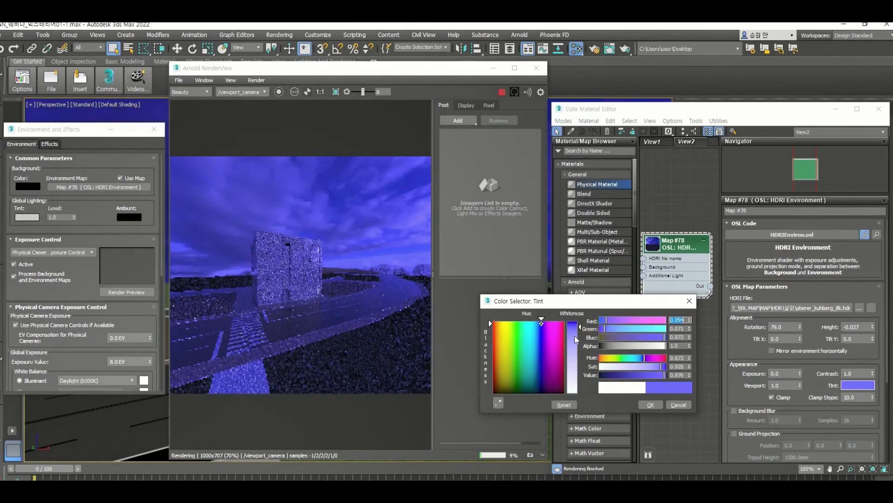
{"action": "left_click", "coordinate": [519, 327]}
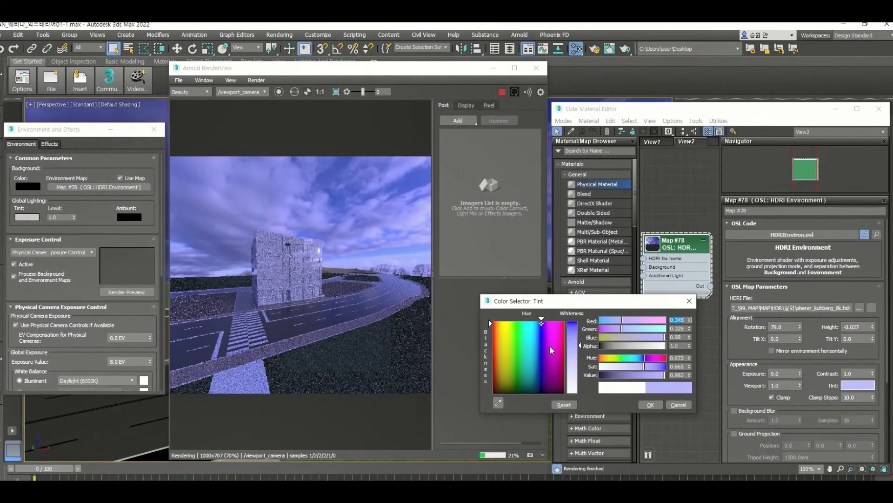
{"action": "left_click", "coordinate": [499, 320]}
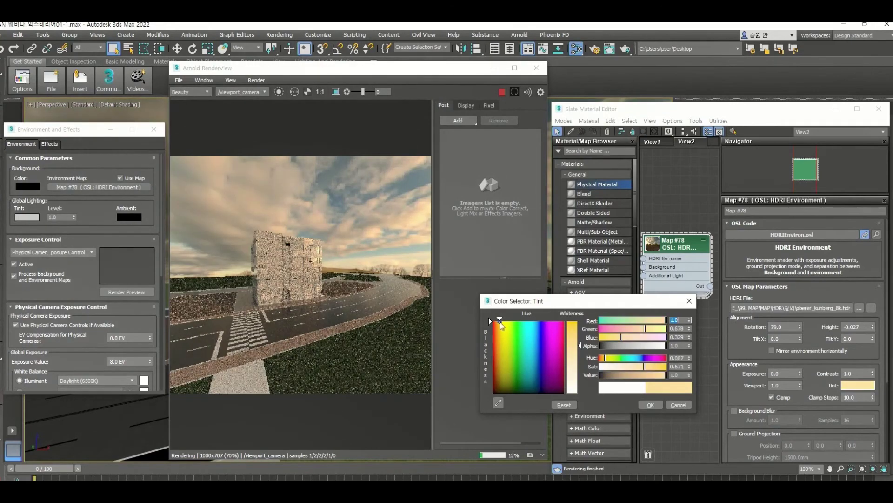
{"action": "left_click_drag", "start_coordinate": [577, 352], "coordinate": [579, 362]}
{"action": "left_click", "coordinate": [640, 376]}
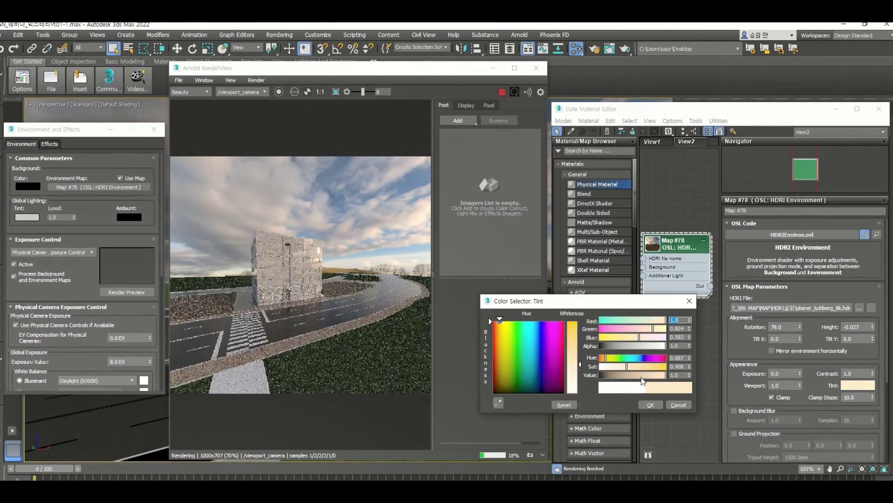
{"action": "left_click_drag", "start_coordinate": [640, 376], "coordinate": [652, 375]}
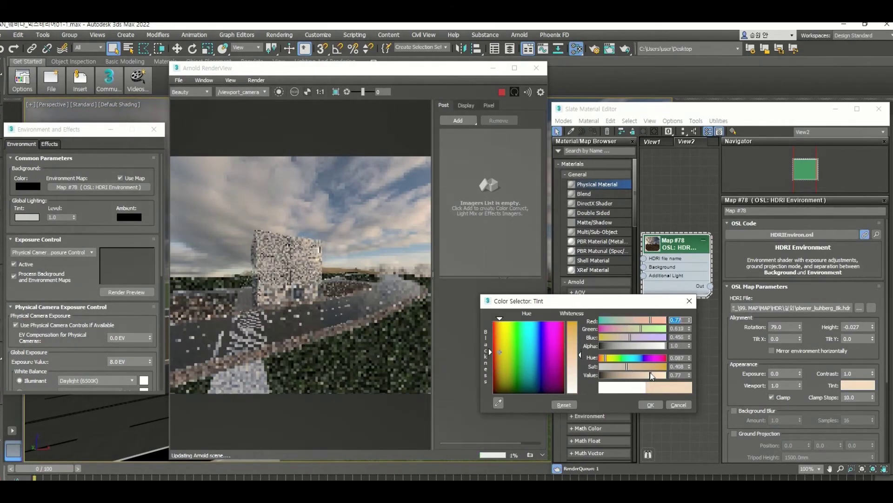
{"action": "left_click", "coordinate": [677, 405]}
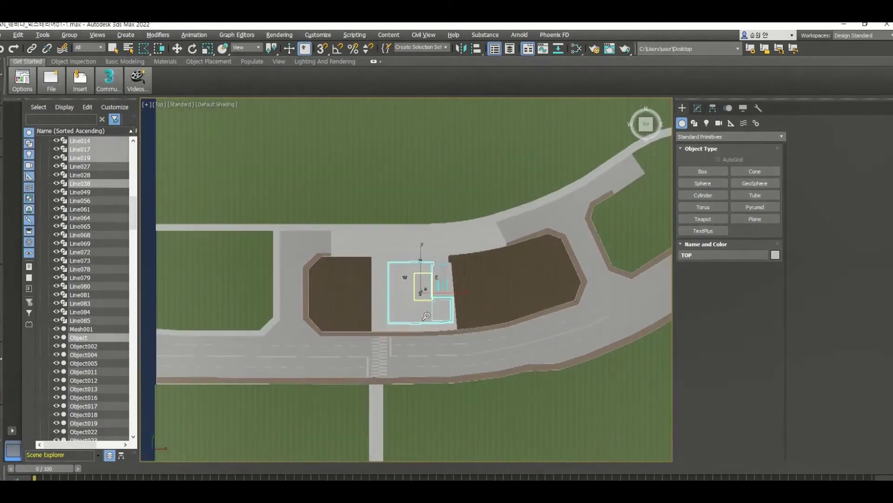
Step: Create a targeted Arnold Distant light in the Top view, placed southeast of the building and aimed at it
{"action": "left_click", "coordinate": [708, 123]}
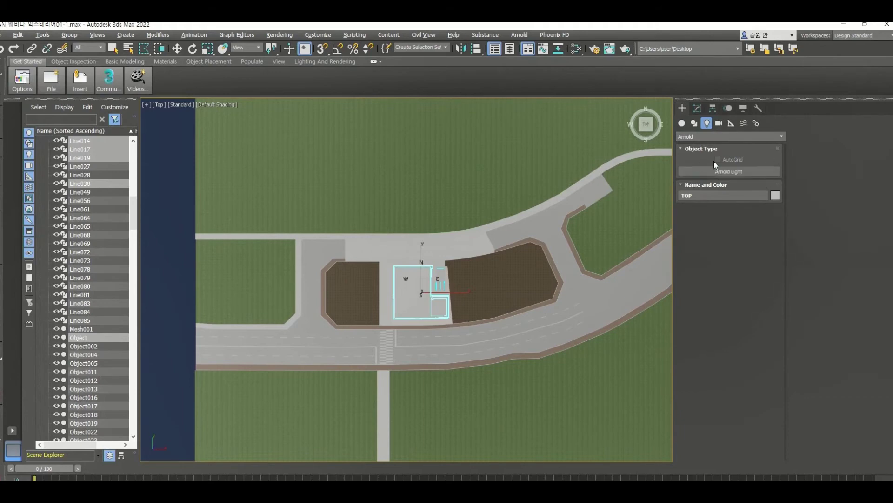
{"action": "left_click", "coordinate": [734, 172]}
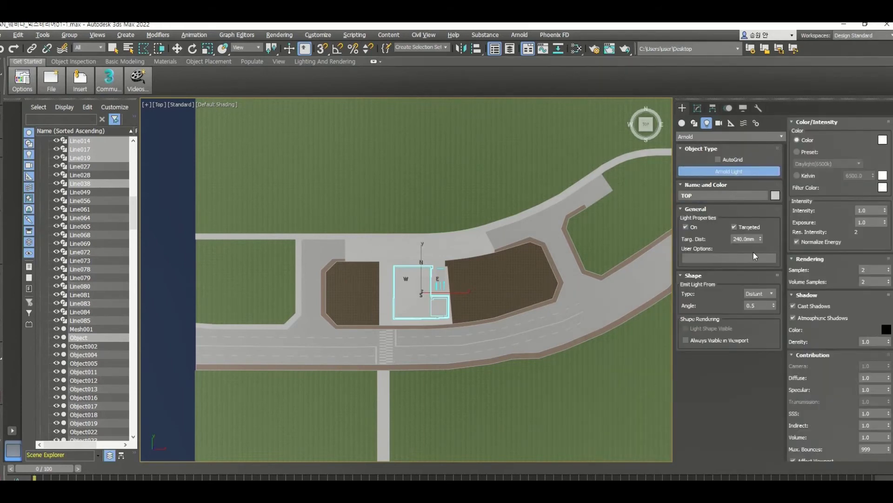
{"action": "left_click", "coordinate": [767, 295]}
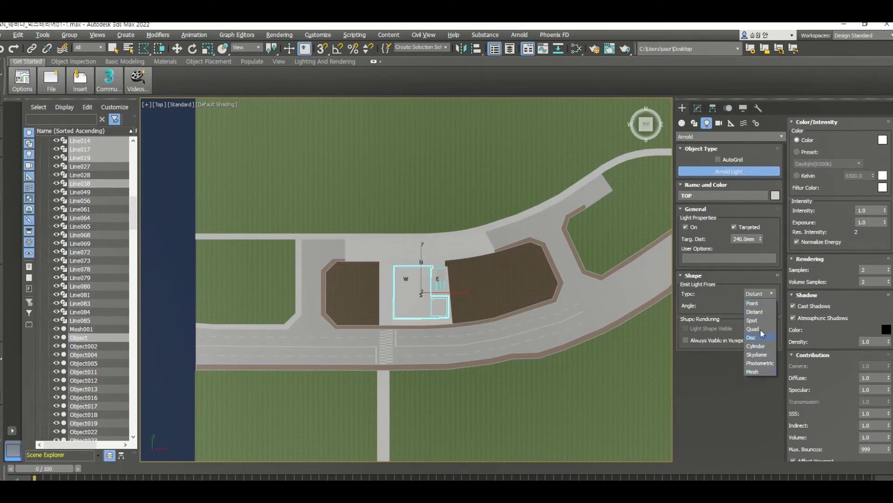
{"action": "left_click", "coordinate": [755, 312]}
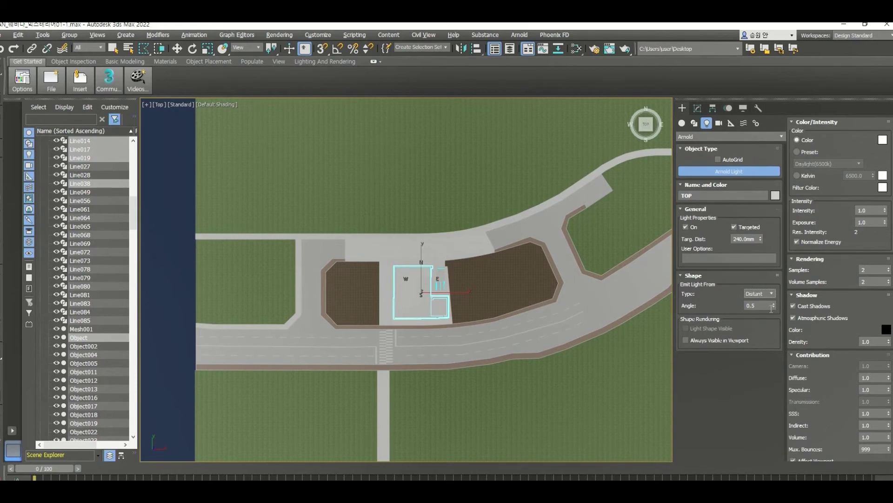
{"action": "left_click", "coordinate": [556, 300]}
{"action": "scroll", "coordinate": [552, 306], "scroll_direction": "down", "scroll_amount": 2}
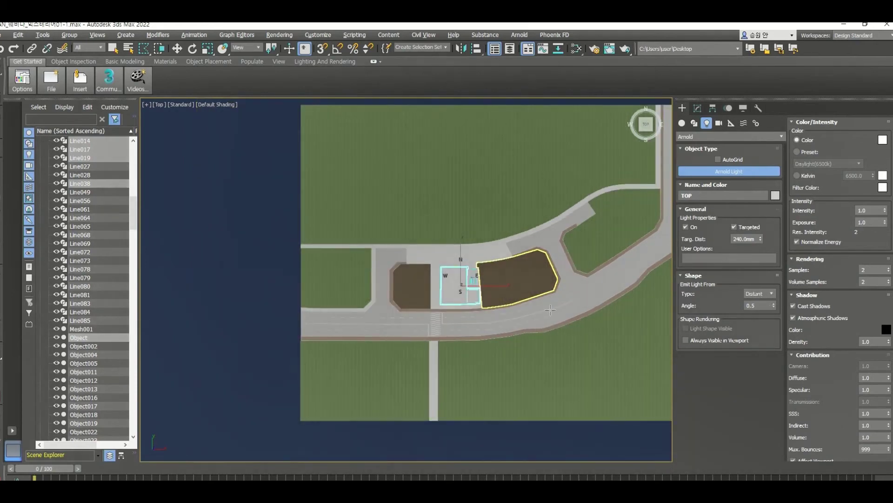
{"action": "left_click", "coordinate": [515, 360]}
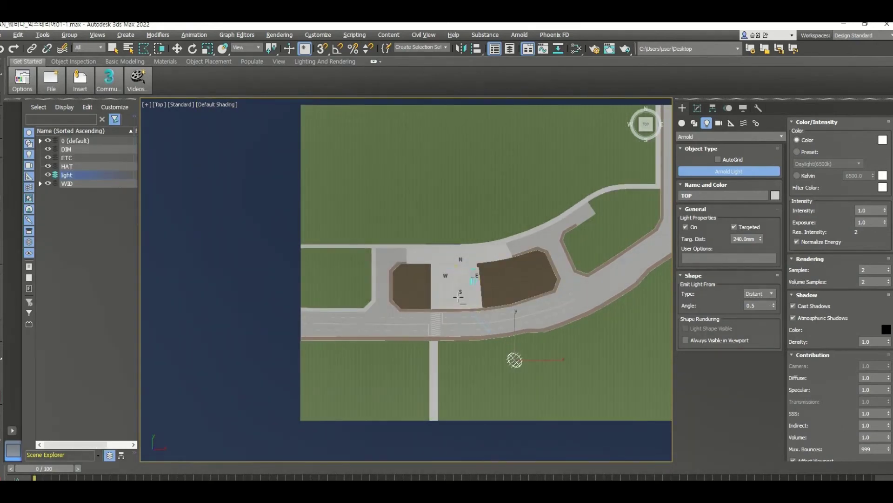
{"action": "right_click", "coordinate": [515, 361]}
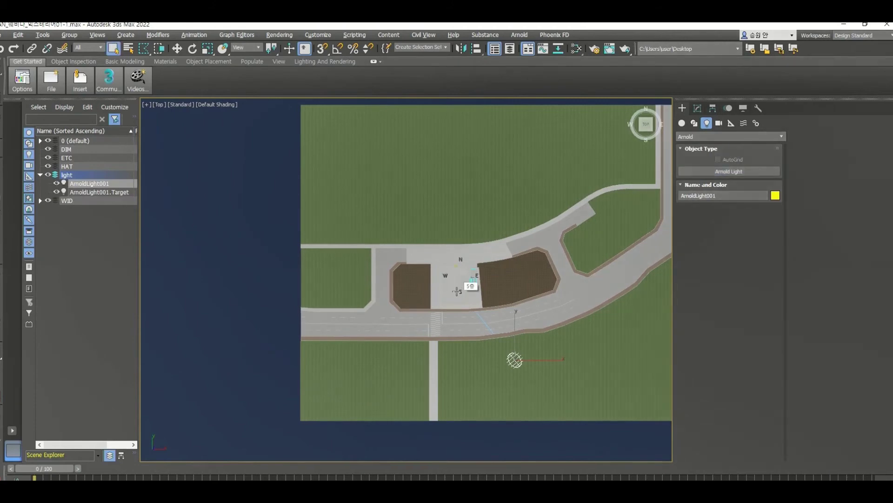
Step: Raise the Arnold light vertically until it sits high above the building
{"action": "middle_click_drag", "start_coordinate": [514, 360], "coordinate": [514, 361], "text": "alt"}
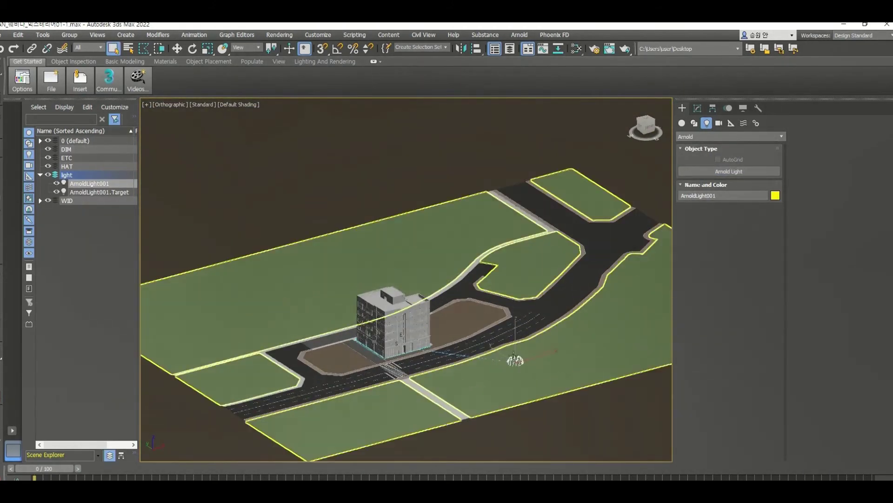
{"action": "scroll", "coordinate": [516, 349], "scroll_direction": "up", "scroll_amount": 4}
{"action": "key", "text": "w"}
{"action": "left_click_drag", "start_coordinate": [520, 319], "coordinate": [520, 119]}
Step: Raise the Arnold light's target vertically from ground level up along the building
{"action": "left_click", "coordinate": [93, 192]}
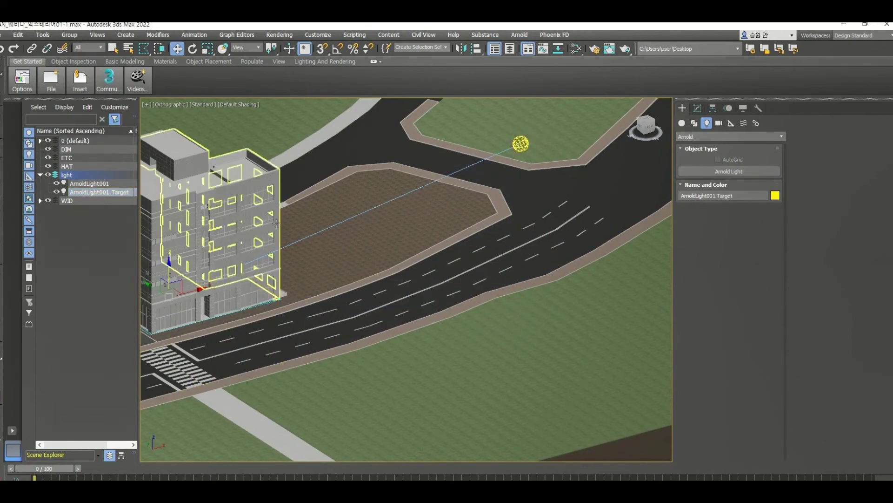
{"action": "middle_click_drag", "start_coordinate": [177, 232], "coordinate": [274, 237]}
{"action": "left_click_drag", "start_coordinate": [264, 272], "coordinate": [263, 236]}
{"action": "scroll", "coordinate": [287, 238], "scroll_direction": "down", "scroll_amount": 2}
{"action": "middle_click_drag", "start_coordinate": [305, 238], "coordinate": [297, 299]}
Step: Display the Arnold light's parameters and view the building in a close perspective view
{"action": "left_click", "coordinate": [511, 236]}
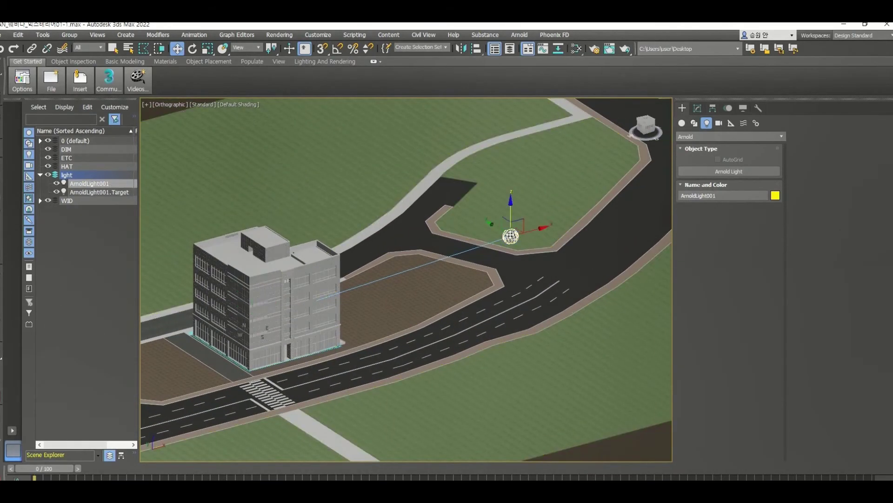
{"action": "scroll", "coordinate": [510, 214], "scroll_direction": "down", "scroll_amount": 2}
{"action": "mouse_move", "coordinate": [510, 212]}
{"action": "middle_mouse_down", "text": "alt"}
{"action": "mouse_move", "coordinate": [505, 172]}
{"action": "mouse_move", "coordinate": [480, 268]}
{"action": "mouse_move", "coordinate": [469, 241]}
{"action": "mouse_move", "coordinate": [465, 260]}
{"action": "mouse_move", "coordinate": [496, 220]}
{"action": "middle_mouse_up", "text": "alt"}
{"action": "scroll", "coordinate": [465, 261], "scroll_direction": "down", "scroll_amount": 2}
{"action": "scroll", "coordinate": [446, 265], "scroll_direction": "up", "scroll_amount": 3}
{"action": "left_click", "coordinate": [698, 108]}
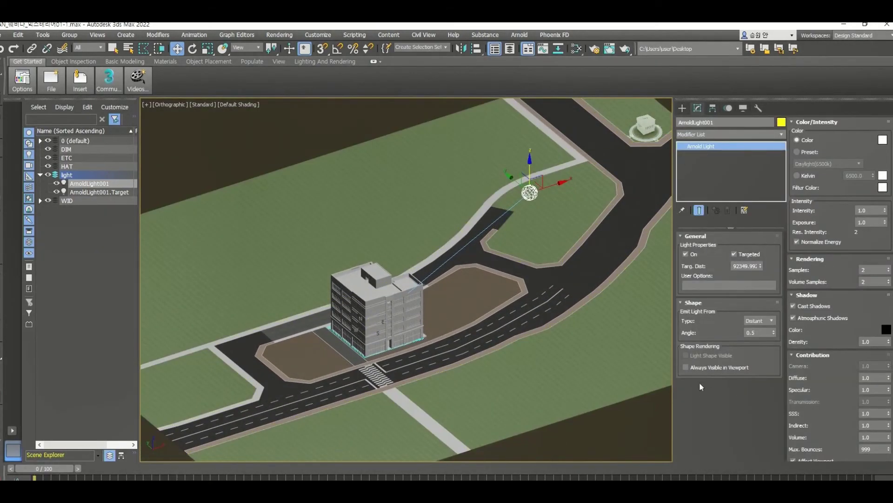
{"action": "left_click", "coordinate": [412, 302]}
{"action": "key", "text": "p"}
{"action": "key", "text": "z"}
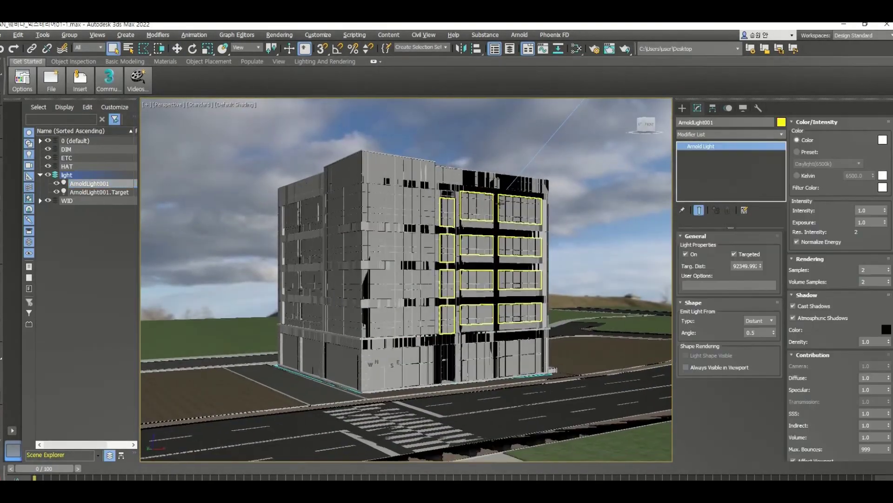
Step: Open the Arnold RenderView beside the viewport and start rendering the building's perspective view
{"action": "left_click", "coordinate": [520, 34]}
{"action": "left_click", "coordinate": [549, 48]}
{"action": "left_click_drag", "start_coordinate": [287, 77], "coordinate": [175, 69]}
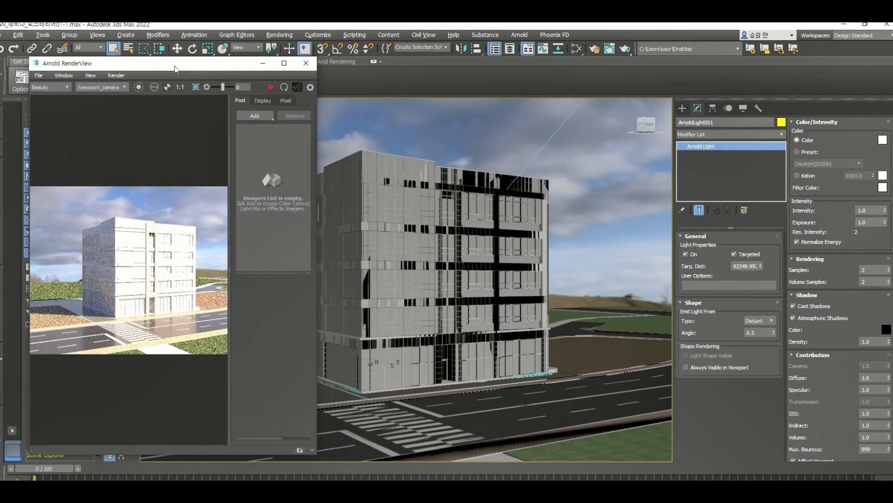
{"action": "left_click", "coordinate": [271, 88]}
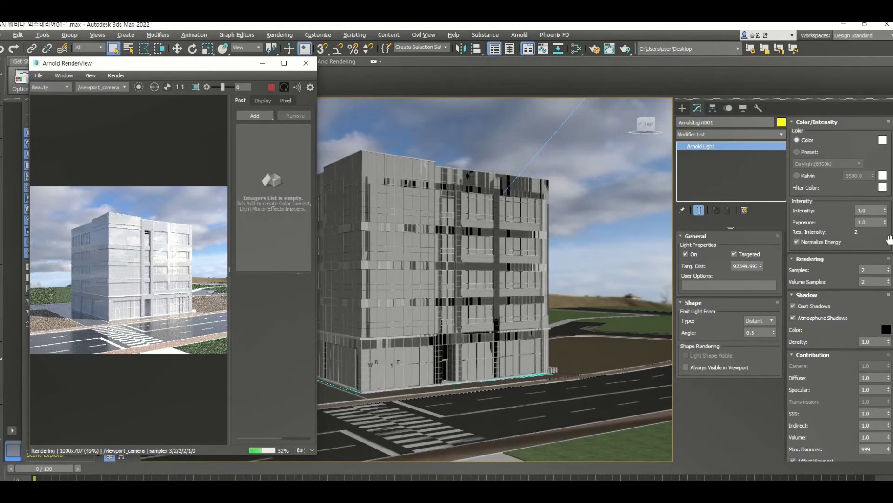
Step: Set the Arnold light's exposure to 1.0 and its intensity to 1.3 while the preview renders
{"action": "mouse_move", "coordinate": [885, 210]}
{"action": "left_mouse_down"}
{"action": "mouse_move", "coordinate": [886, 170]}
{"action": "mouse_move", "coordinate": [884, 220]}
{"action": "left_mouse_up"}
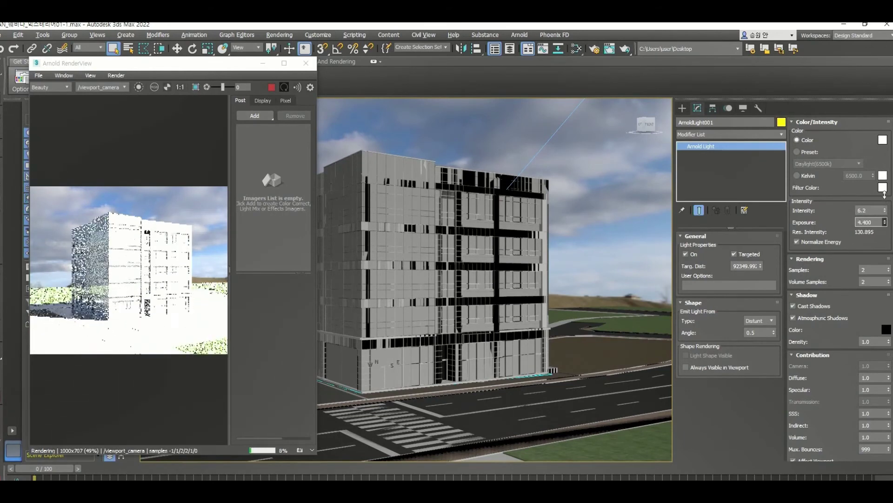
{"action": "left_click_drag", "start_coordinate": [885, 223], "coordinate": [889, 214]}
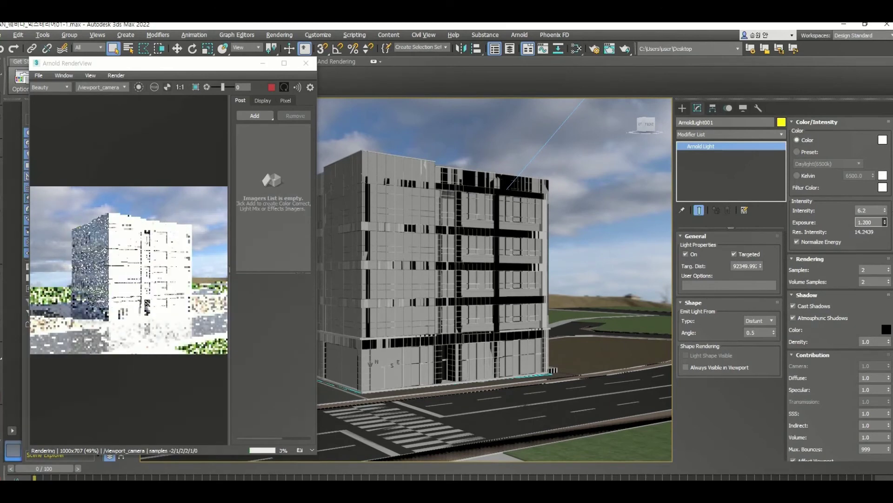
{"action": "double_click", "coordinate": [877, 222]}
{"action": "type", "text": "1"}
{"action": "key", "text": "Return"}
{"action": "double_click", "coordinate": [879, 210]}
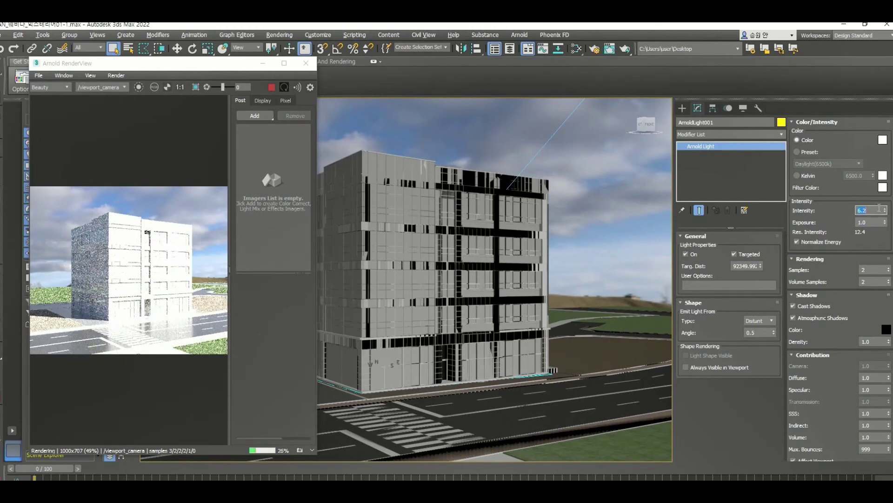
{"action": "left_click_drag", "start_coordinate": [885, 213], "coordinate": [887, 242]}
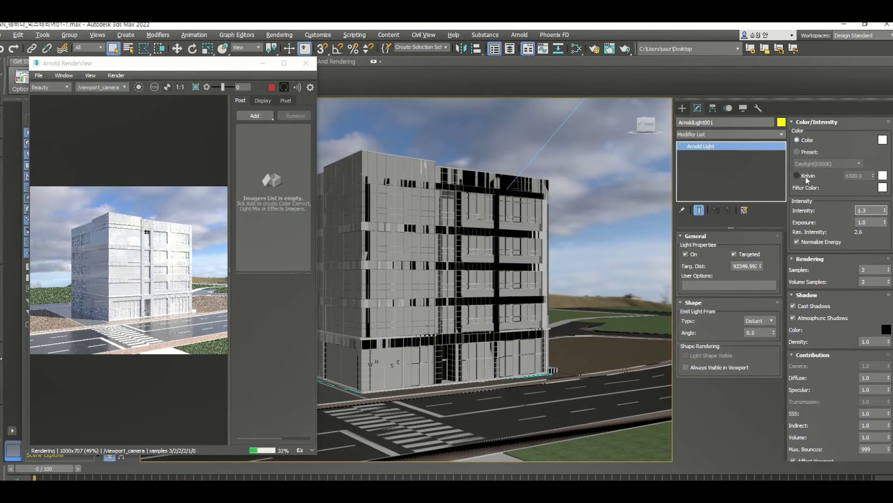
Step: Switch the light color to a preset, trying Incandescent(3200k), Fluorescent(4000k) and CIE A before choosing Daylight(6500k)
{"action": "left_click", "coordinate": [797, 152]}
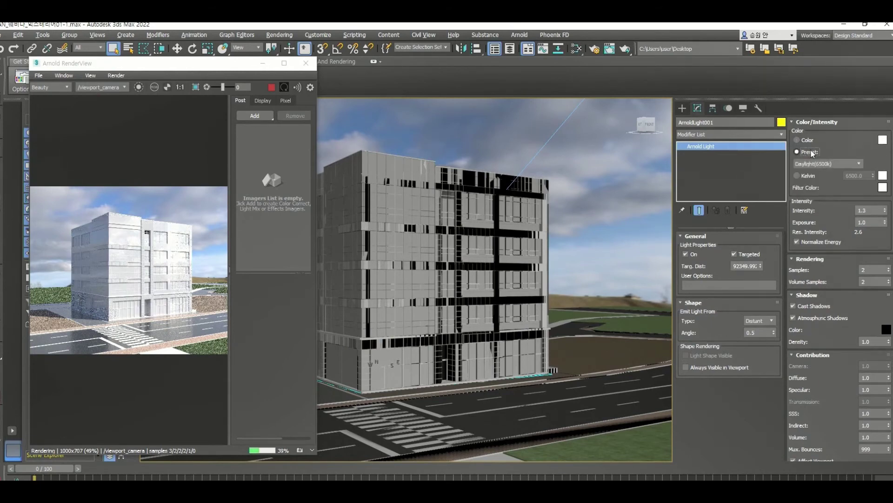
{"action": "left_click", "coordinate": [830, 164]}
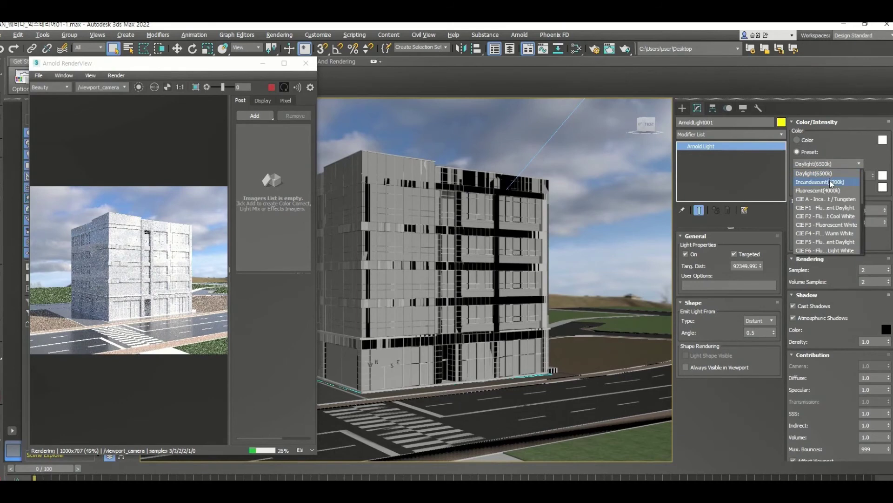
{"action": "left_click", "coordinate": [830, 181]}
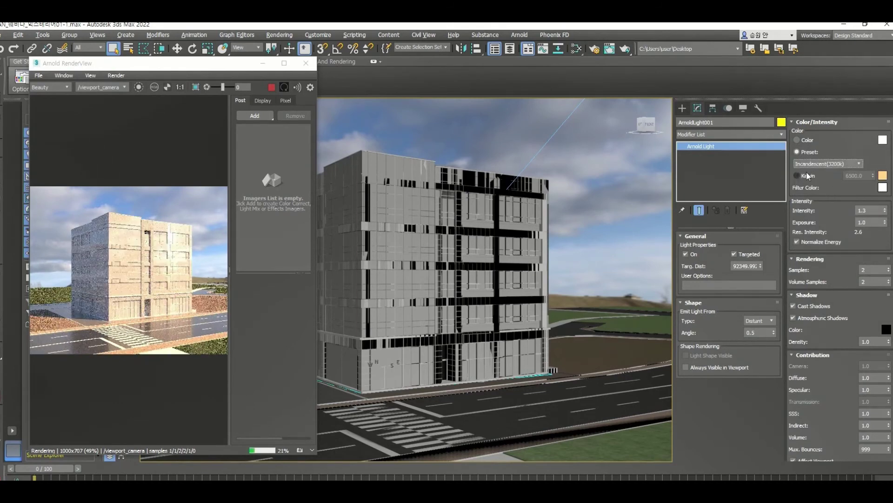
{"action": "left_click", "coordinate": [830, 164]}
{"action": "left_click", "coordinate": [826, 190]}
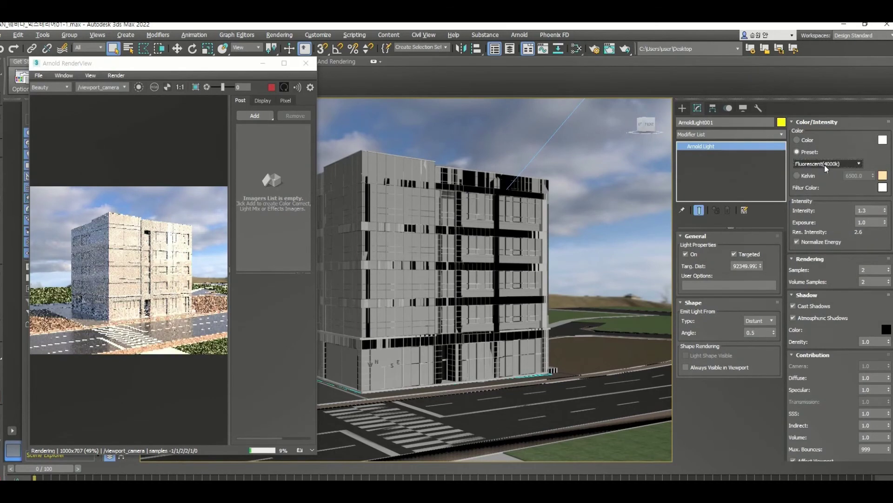
{"action": "left_click", "coordinate": [824, 163]}
{"action": "left_click", "coordinate": [825, 199]}
{"action": "left_click", "coordinate": [833, 164]}
{"action": "scroll", "coordinate": [838, 188], "scroll_direction": "down", "scroll_amount": 4}
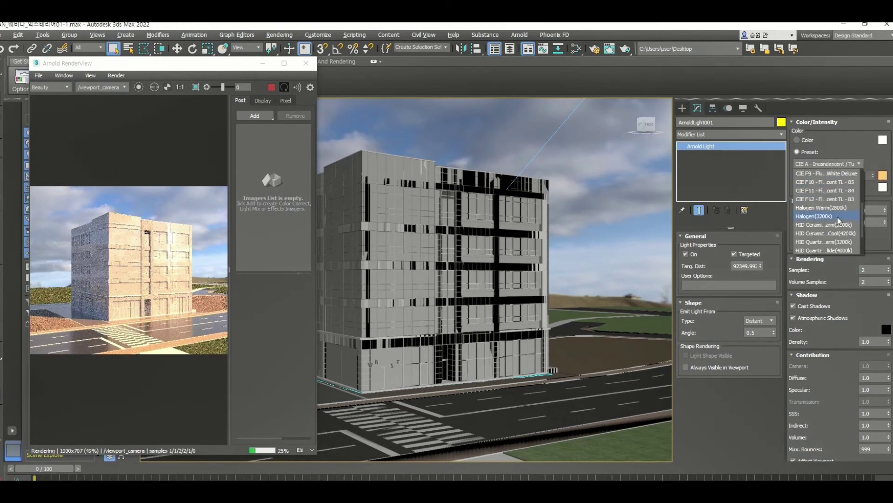
{"action": "scroll", "coordinate": [831, 242], "scroll_direction": "up", "scroll_amount": 4}
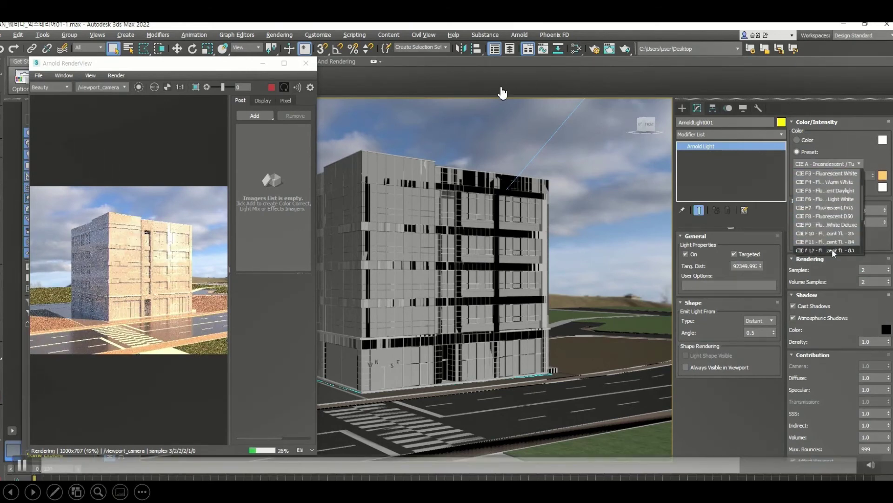
{"action": "left_click", "coordinate": [824, 174]}
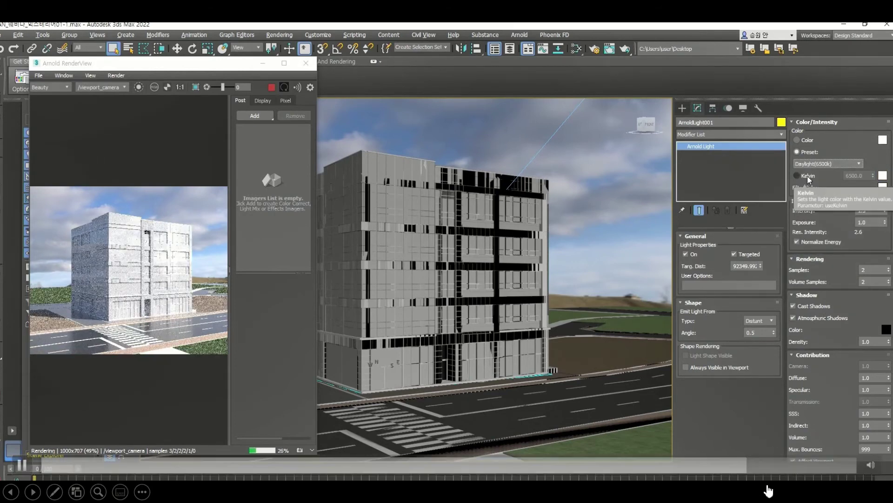
{"action": "left_click", "coordinate": [808, 177]}
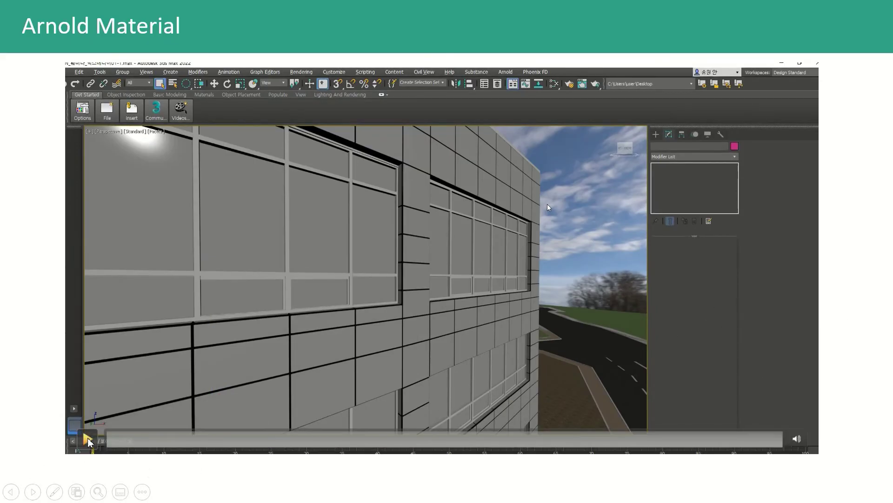
{"action": "left_click", "coordinate": [87, 438]}
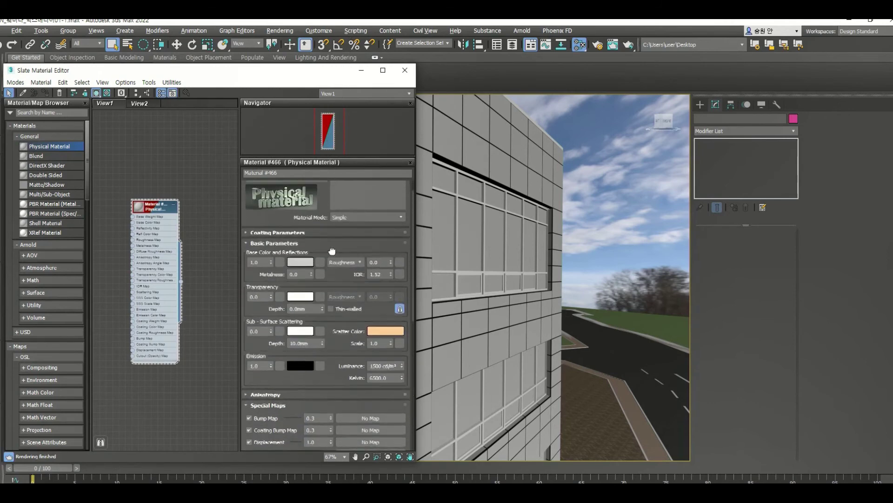
Step: Apply the Glass (Solid Geometry) preset to the Physical Material and assign it to the facade's window panes
{"action": "left_click_drag", "start_coordinate": [332, 252], "coordinate": [335, 272]}
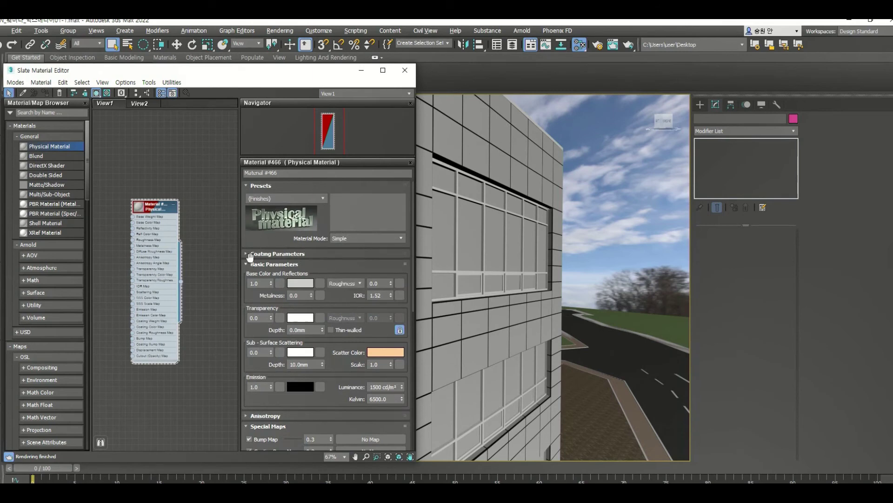
{"action": "left_click", "coordinate": [271, 200]}
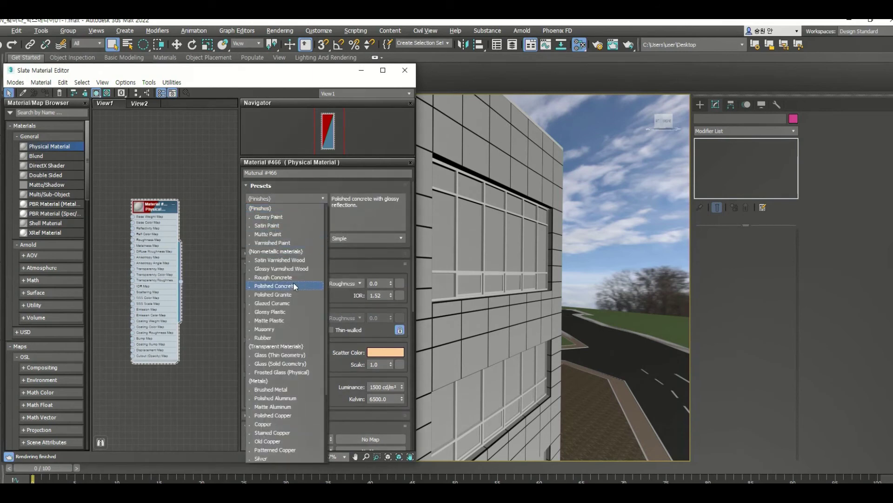
{"action": "left_click", "coordinate": [278, 364]}
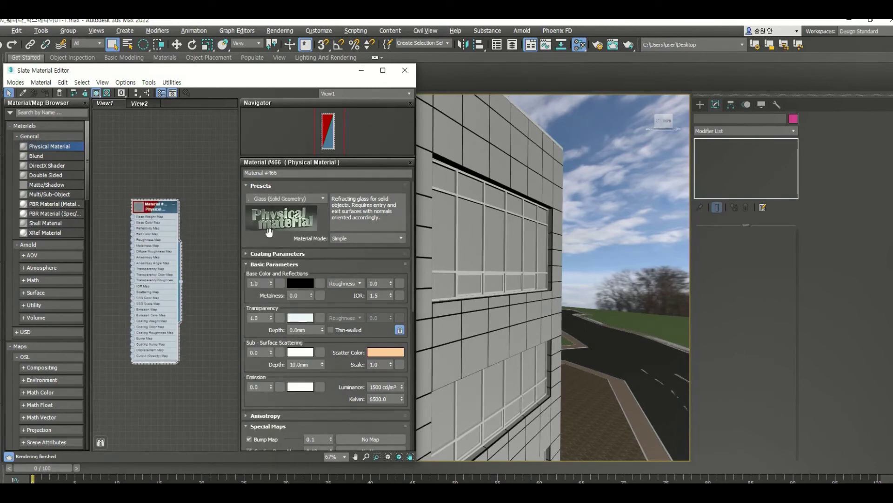
{"action": "left_click", "coordinate": [443, 227]}
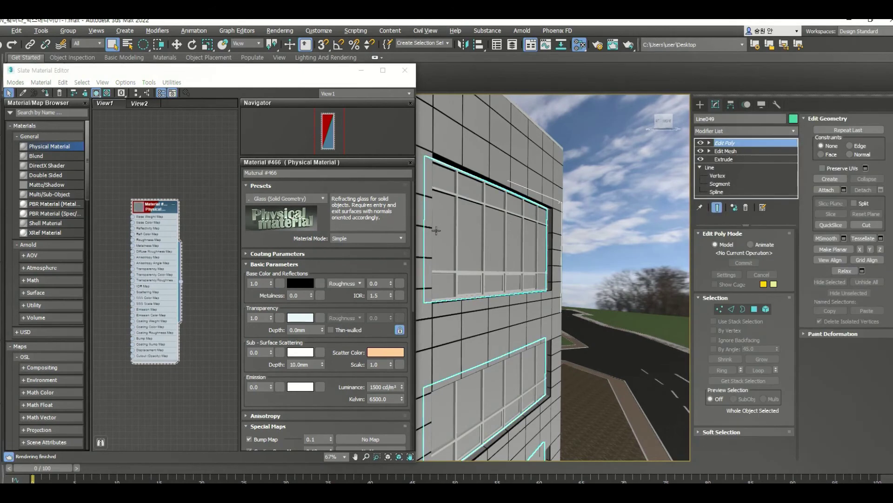
{"action": "left_click", "coordinate": [45, 93]}
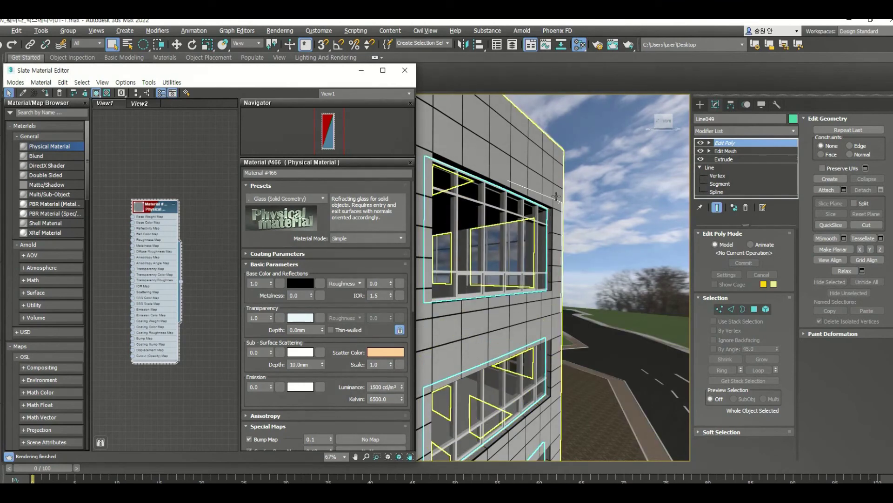
Step: Open the Arnold RenderView and render the close-up view of the glazed windows
{"action": "left_click", "coordinate": [524, 32]}
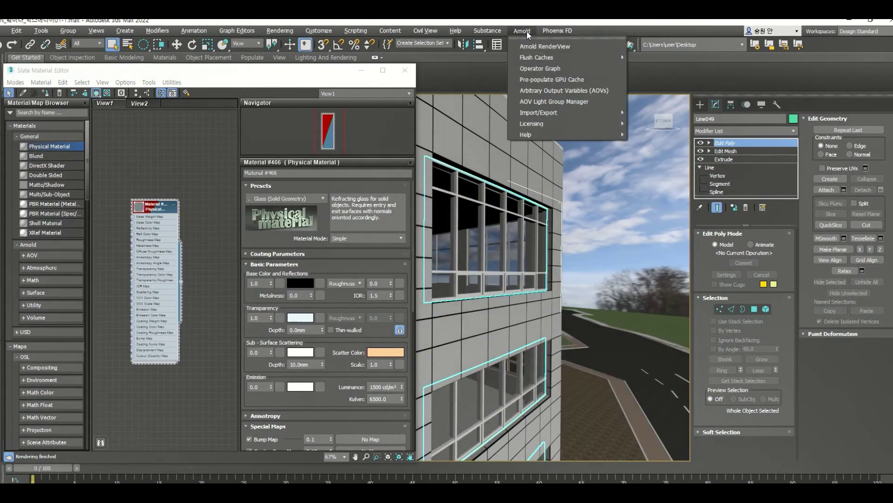
{"action": "left_click", "coordinate": [533, 45]}
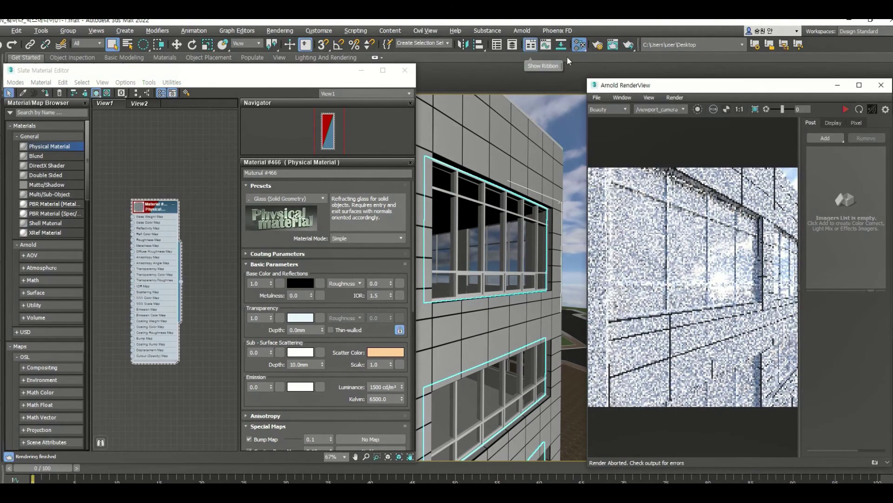
{"action": "left_click", "coordinate": [844, 109]}
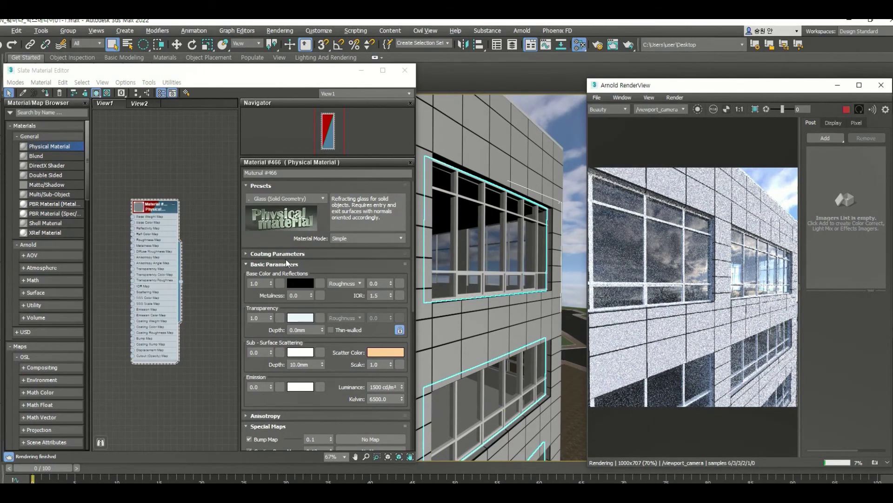
Step: Try the glass material's transparency weight at 0.0, then restore it to 1.0
{"action": "left_click", "coordinate": [155, 211]}
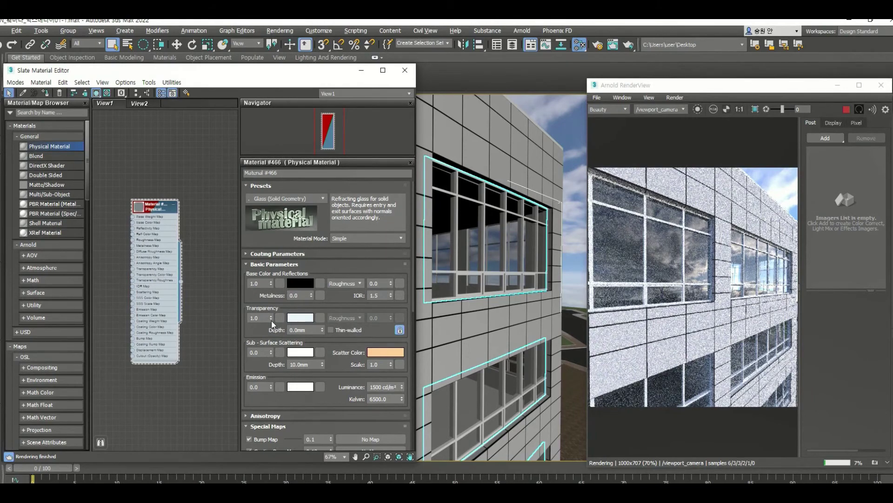
{"action": "left_click_drag", "start_coordinate": [271, 320], "coordinate": [278, 396]}
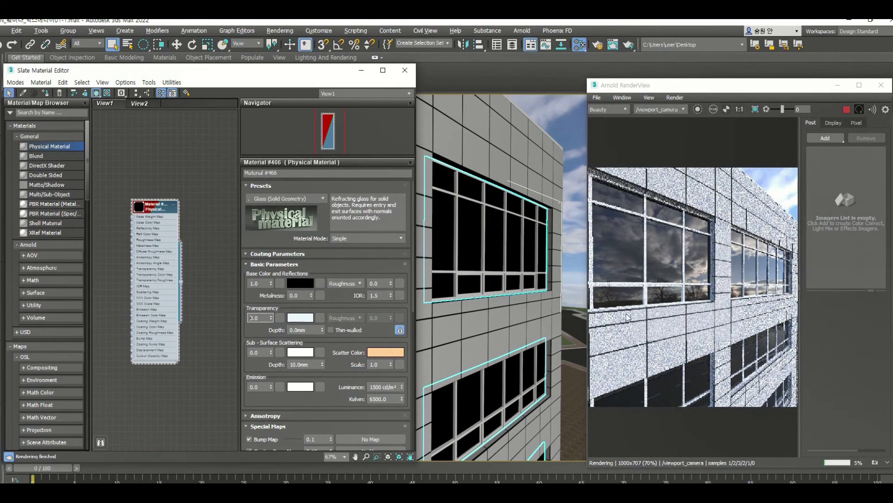
{"action": "left_click_drag", "start_coordinate": [271, 317], "coordinate": [271, 194]}
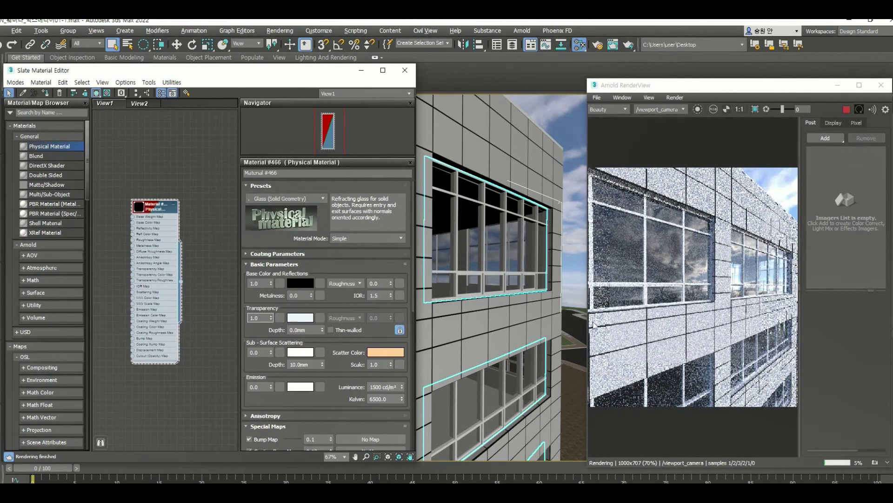
Step: Try a light blue and a yellow-green transparency color on the glass material and discard the color change
{"action": "left_click", "coordinate": [299, 318]}
{"action": "left_click_drag", "start_coordinate": [446, 338], "coordinate": [446, 289]}
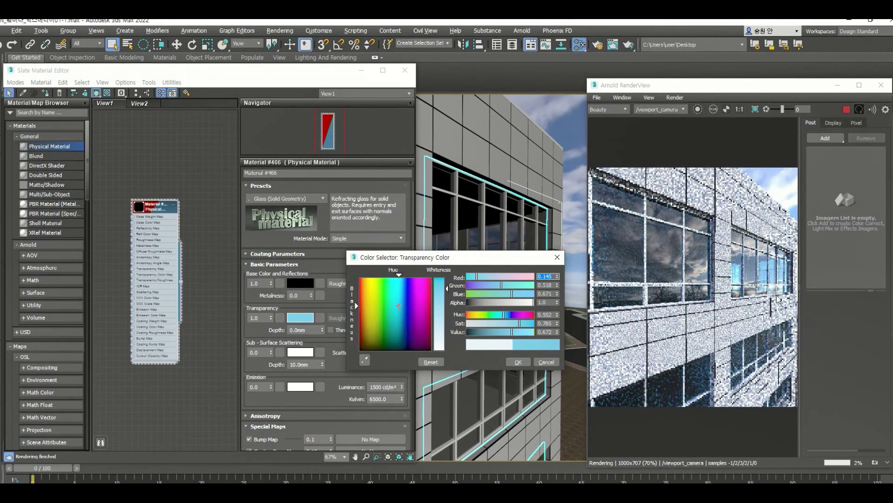
{"action": "left_click_drag", "start_coordinate": [401, 333], "coordinate": [362, 348]}
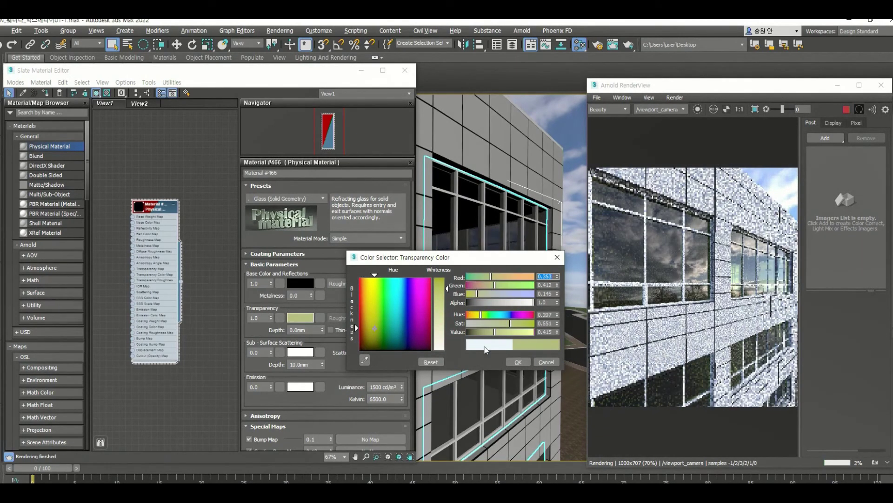
{"action": "left_click", "coordinate": [548, 362]}
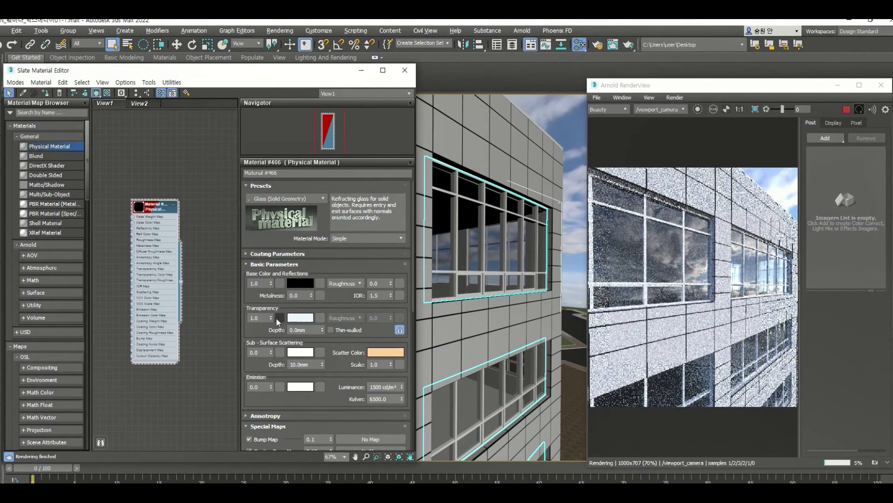
Step: Close the Arnold RenderView and add a second Physical Material below the glass material in the node view
{"action": "left_click", "coordinate": [847, 109]}
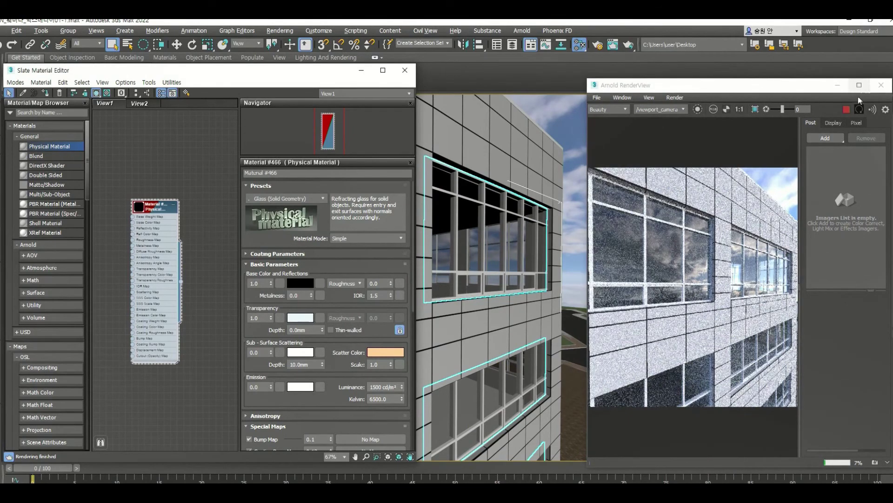
{"action": "left_click", "coordinate": [882, 86]}
{"action": "left_click_drag", "start_coordinate": [153, 211], "coordinate": [203, 160]}
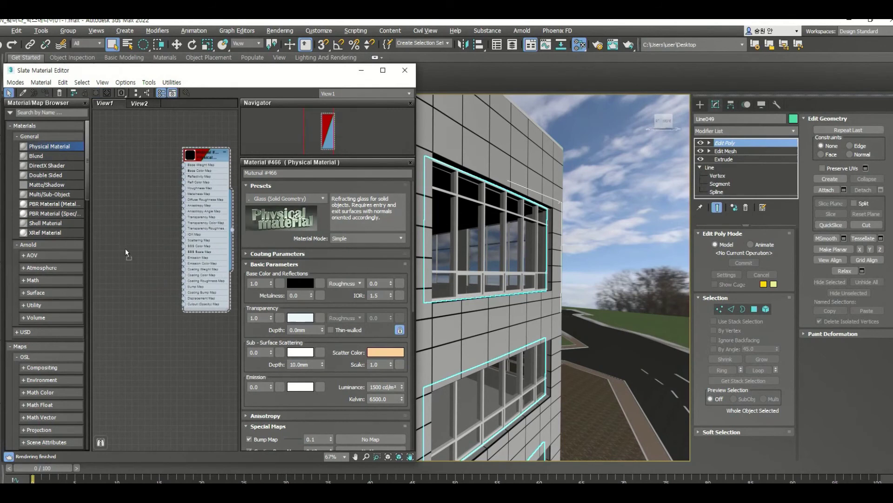
{"action": "left_click_drag", "start_coordinate": [135, 230], "coordinate": [148, 288]}
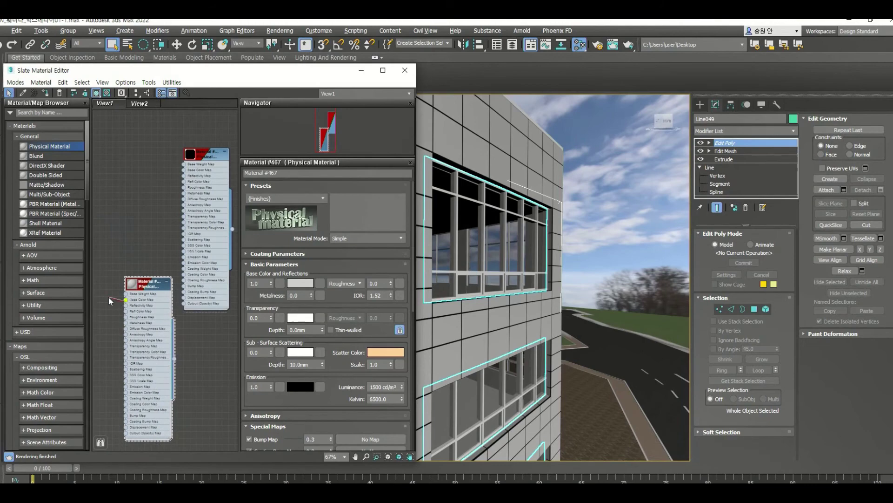
Step: Connect a Bitmap map using Concrete.Cast-In-Place.Exposed Aggregate.Medium.bump.jpg to the second Physical Material's Base Color Map input
{"action": "left_click_drag", "start_coordinate": [110, 301], "coordinate": [110, 301]}
{"action": "mouse_move", "coordinate": [132, 318]}
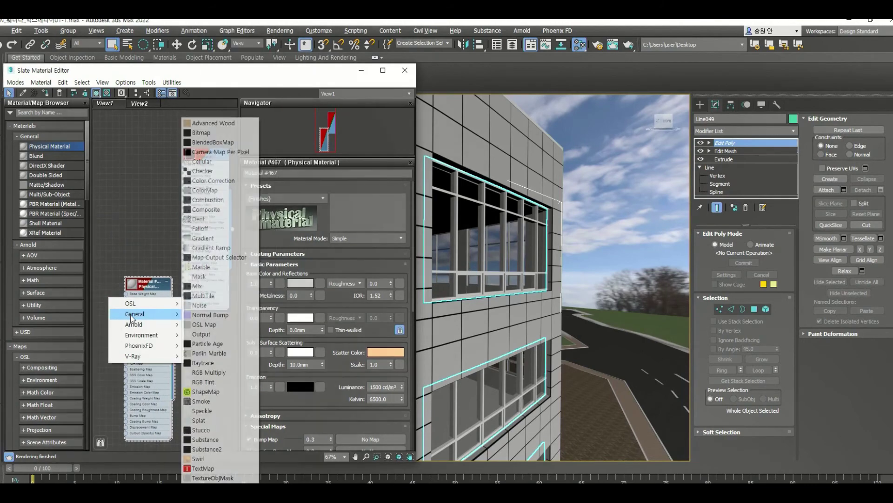
{"action": "left_click", "coordinate": [208, 134]}
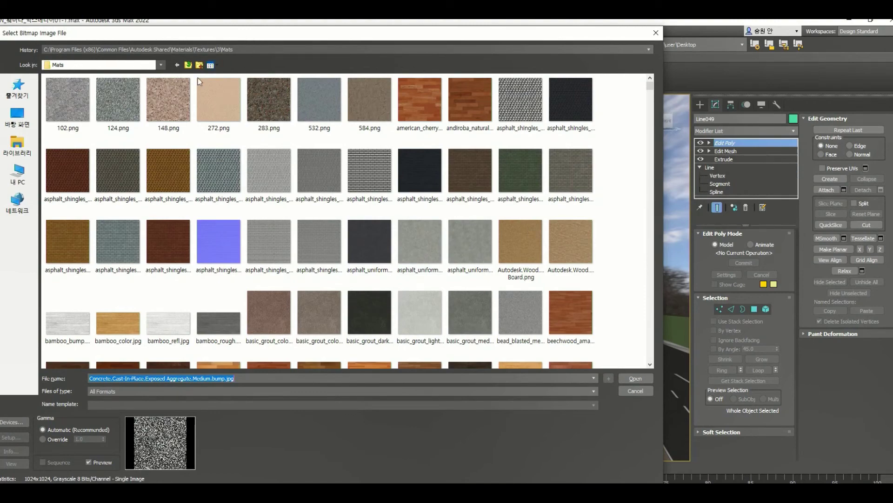
{"action": "left_click", "coordinate": [392, 234]}
{"action": "scroll", "coordinate": [429, 260], "scroll_direction": "down", "scroll_amount": 5}
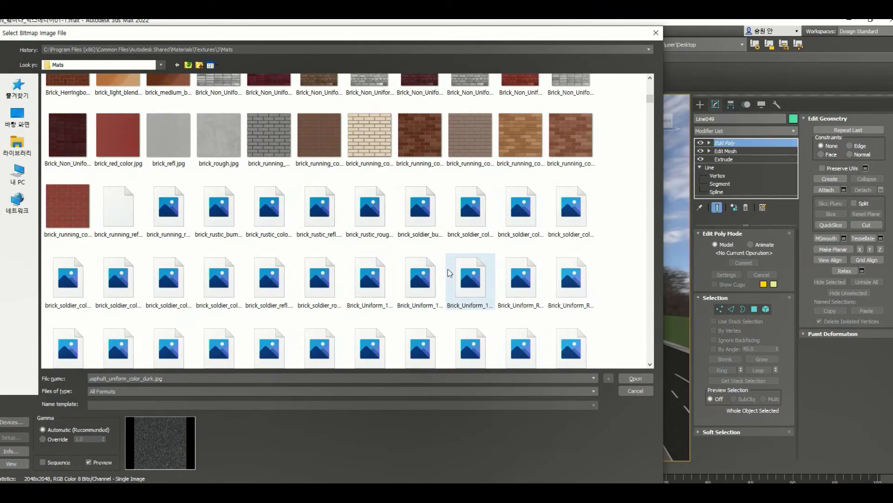
{"action": "key", "text": "c"}
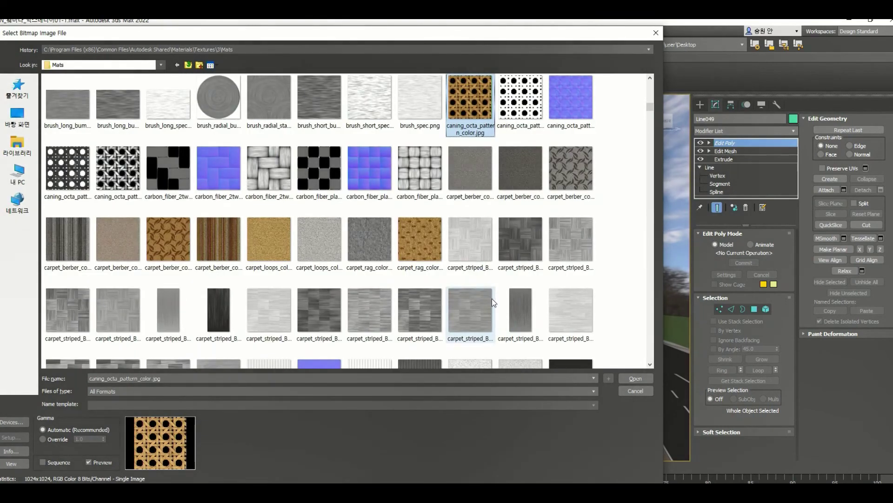
{"action": "key", "text": "Right"}
{"action": "key", "text": "Right"}
{"action": "scroll", "coordinate": [492, 299], "scroll_direction": "down", "scroll_amount": 10}
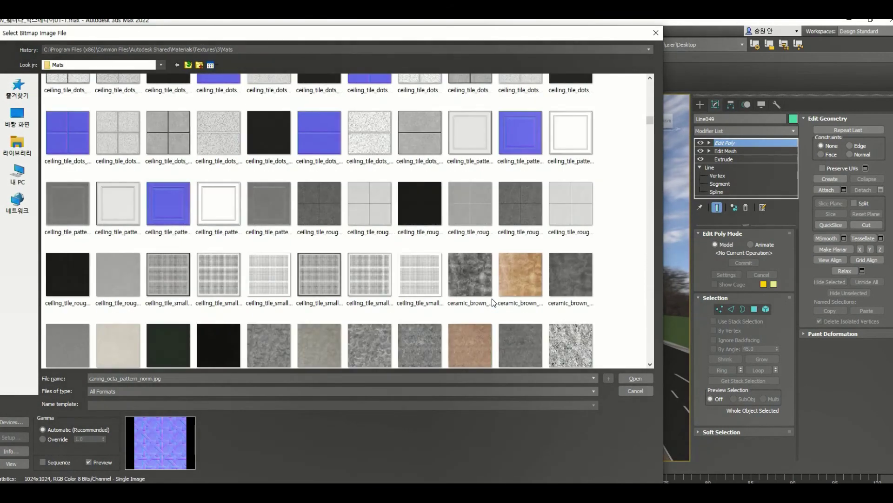
{"action": "scroll", "coordinate": [504, 305], "scroll_direction": "down", "scroll_amount": 5}
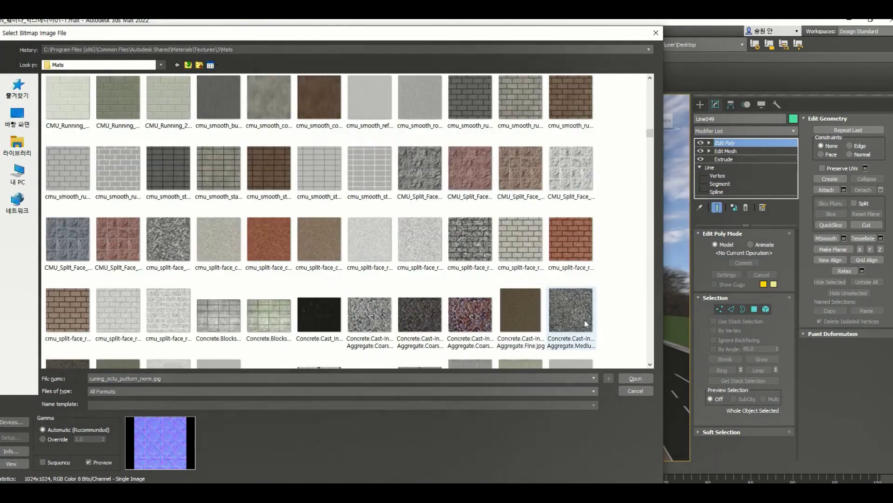
{"action": "left_click", "coordinate": [582, 317]}
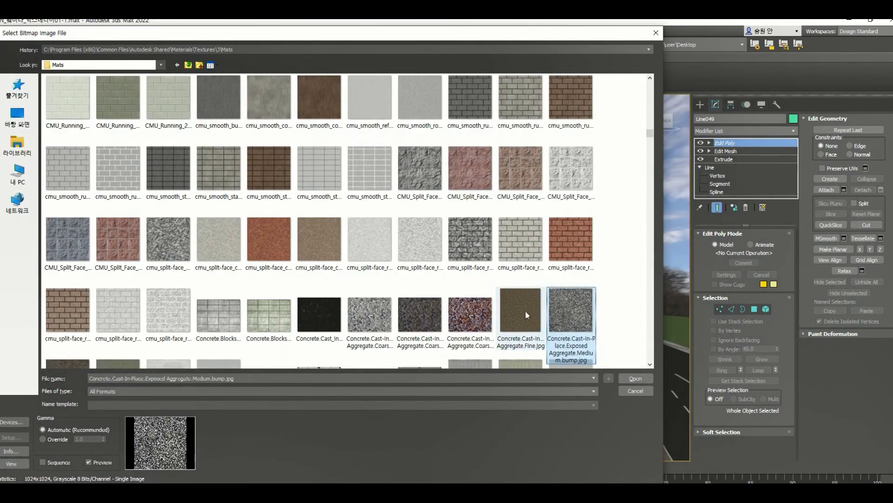
{"action": "double_click", "coordinate": [585, 314]}
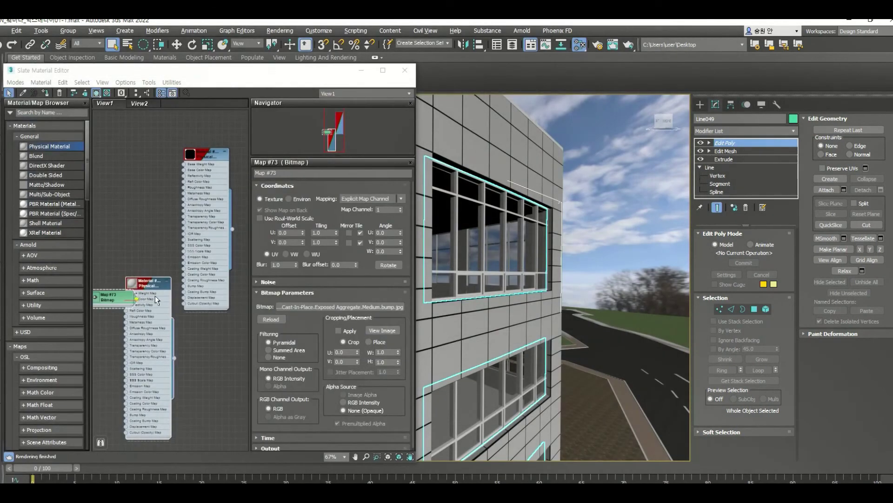
Step: Separate the bitmap node from the second Physical Material node and enlarge the material's preview sample
{"action": "scroll", "coordinate": [177, 303], "scroll_direction": "up", "scroll_amount": 4}
{"action": "left_click_drag", "start_coordinate": [135, 249], "coordinate": [128, 264]}
{"action": "left_click_drag", "start_coordinate": [205, 207], "coordinate": [211, 187]}
{"action": "left_click_drag", "start_coordinate": [122, 254], "coordinate": [120, 243]}
{"action": "double_click", "coordinate": [187, 191]}
{"action": "left_click_drag", "start_coordinate": [207, 198], "coordinate": [187, 197]}
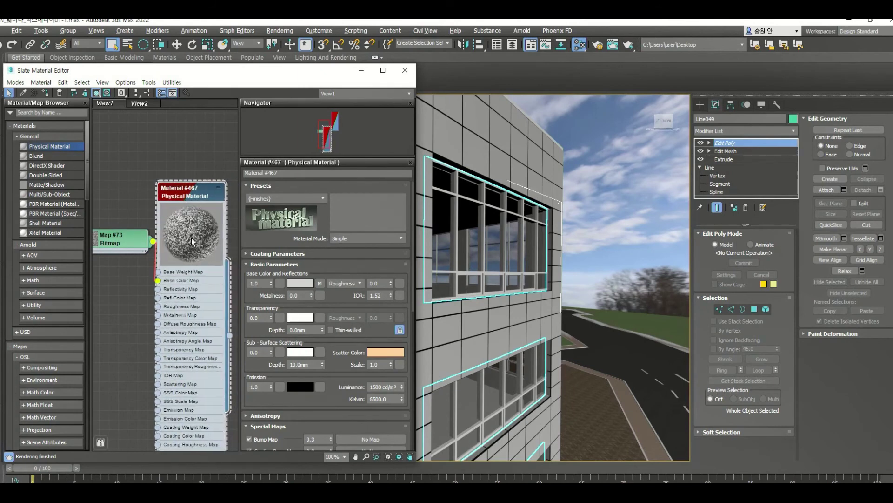
Step: Remove the UVW Map modifier from the building's wall panels and assign the concrete-textured material to all panel faces
{"action": "left_click", "coordinate": [479, 149]}
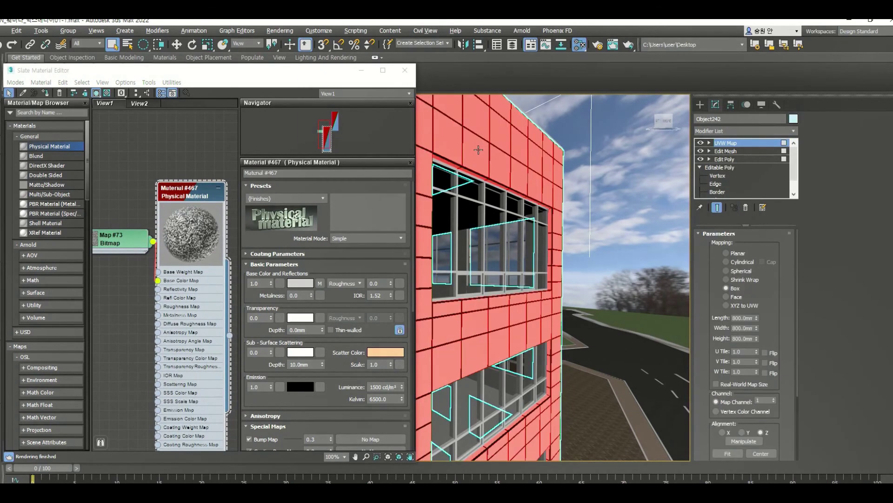
{"action": "left_click", "coordinate": [747, 207]}
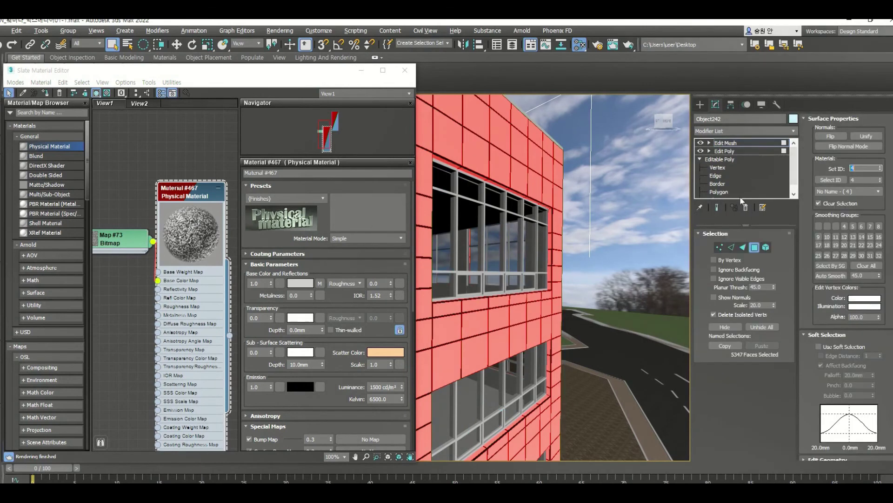
{"action": "left_click", "coordinate": [474, 150]}
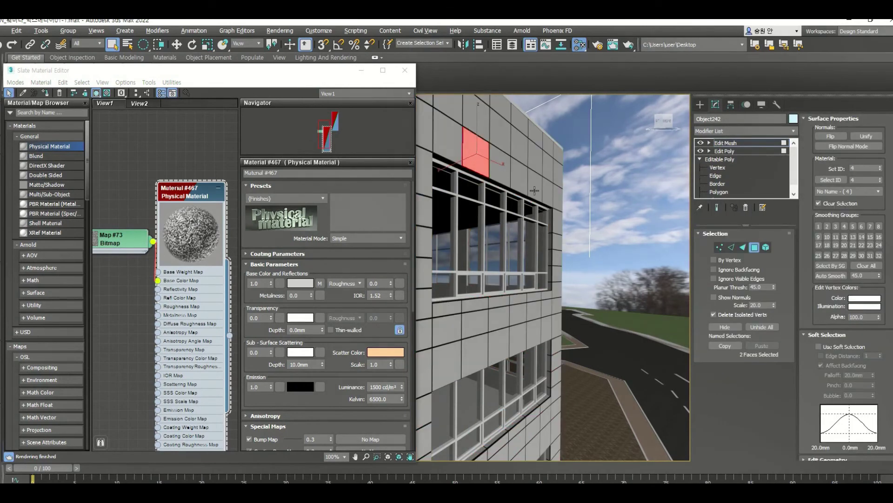
{"action": "key", "text": "ctrl+a"}
{"action": "left_click", "coordinate": [202, 191]}
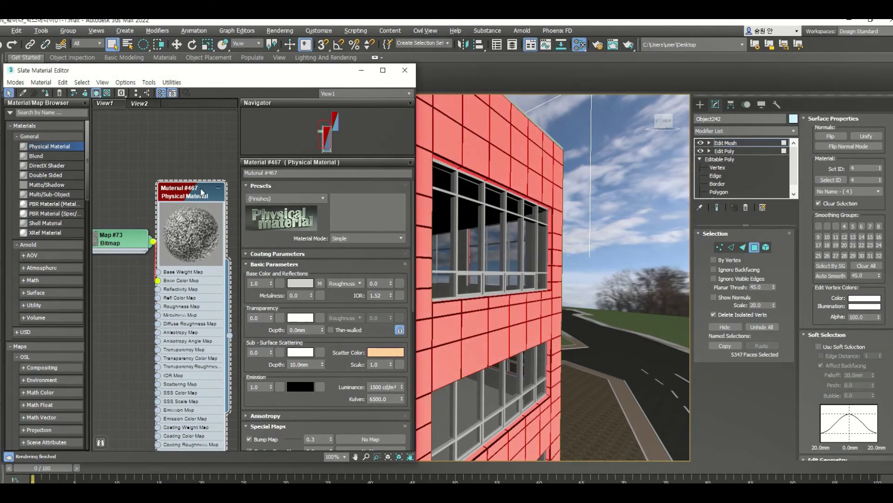
{"action": "left_click", "coordinate": [44, 94]}
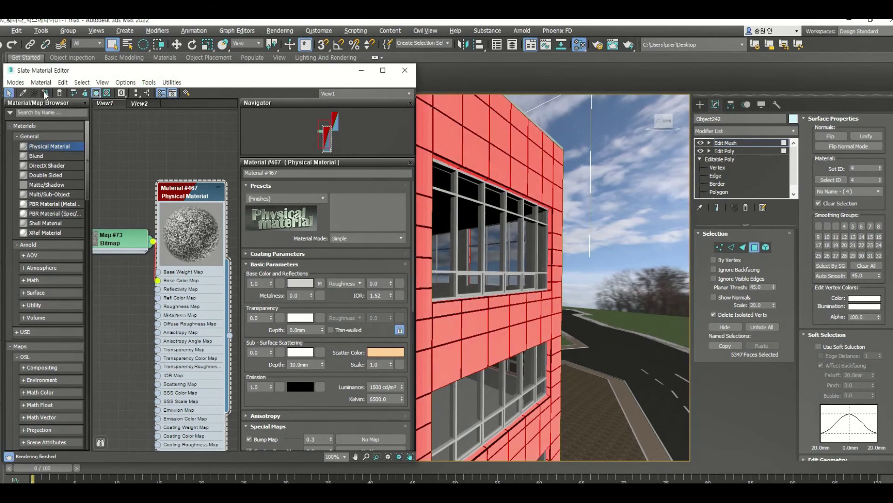
{"action": "left_click", "coordinate": [663, 246]}
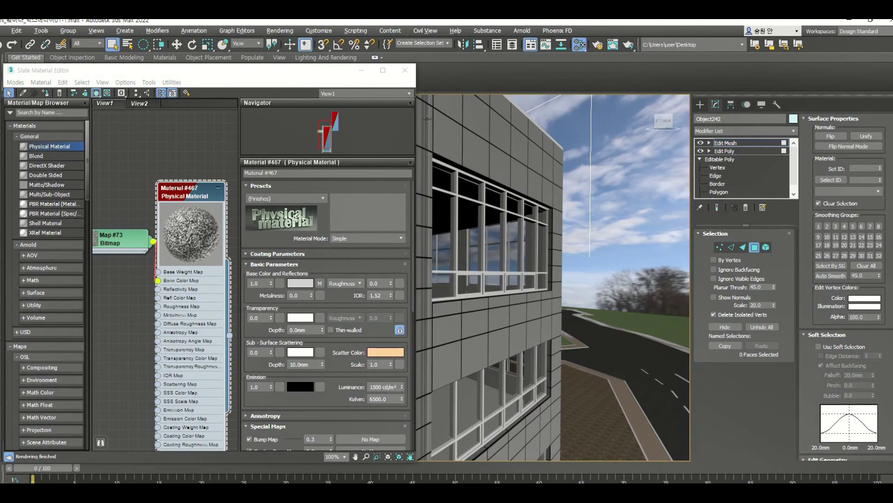
Step: Reselect all wall panel faces sharing material ID 4 and add a UVW Map modifier to them
{"action": "left_click", "coordinate": [498, 165]}
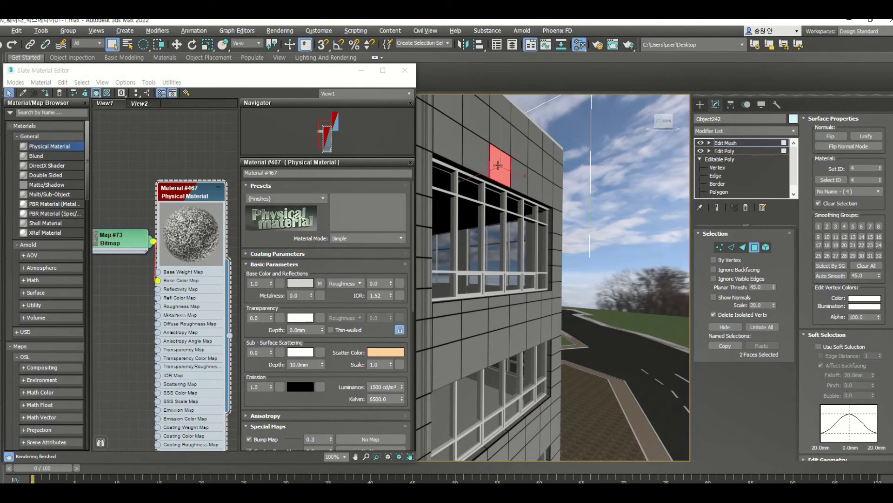
{"action": "left_click", "coordinate": [838, 180]}
{"action": "left_click", "coordinate": [739, 131]}
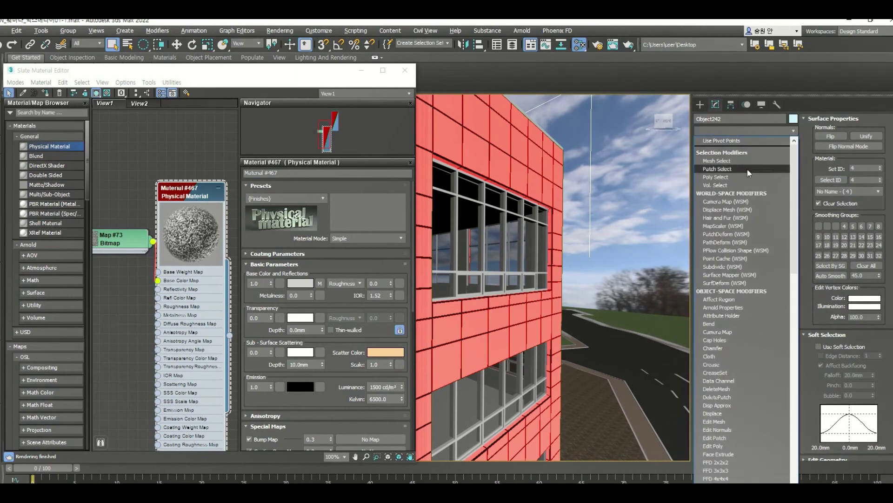
{"action": "key", "text": "u"}
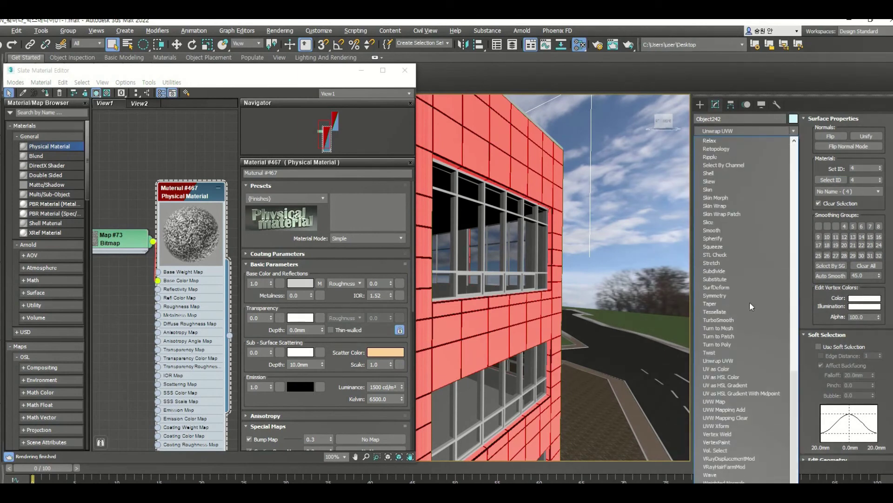
{"action": "left_click", "coordinate": [721, 402]}
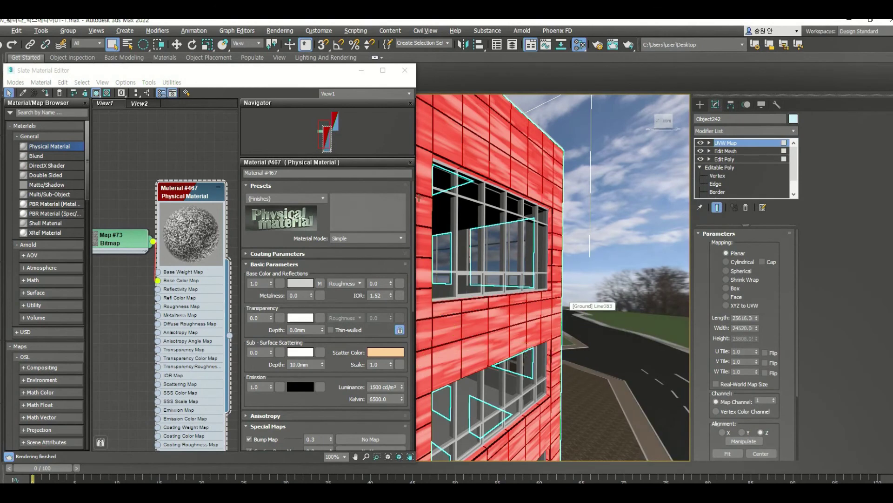
Step: Set the wall panels' UVW mapping to Box with length, width and height of 800 mm, and deselect the wall
{"action": "left_click", "coordinate": [726, 289]}
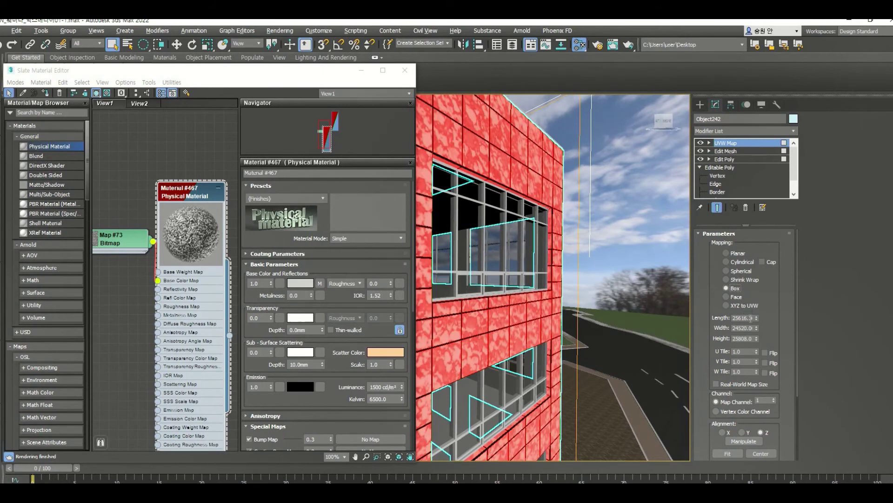
{"action": "type", "text": "800"}
{"action": "key", "text": "Tab"}
{"action": "type", "text": "800"}
{"action": "key", "text": "Tab"}
{"action": "key", "text": "Return"}
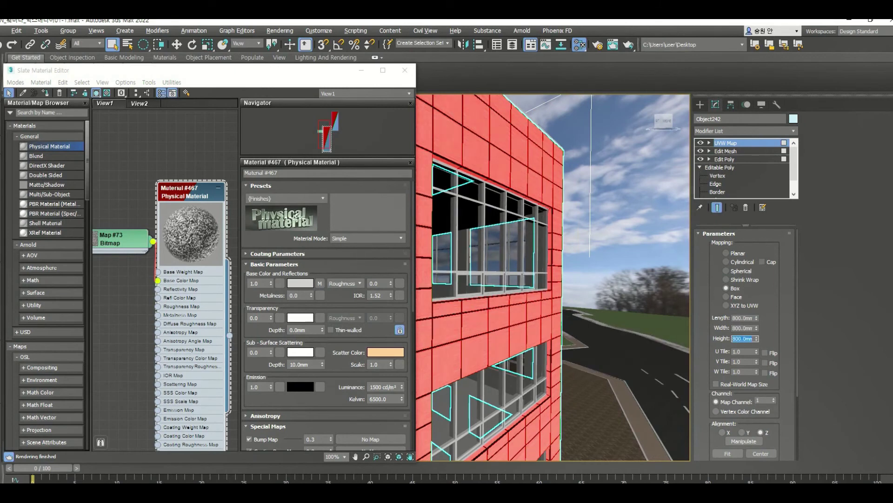
{"action": "left_click", "coordinate": [629, 242]}
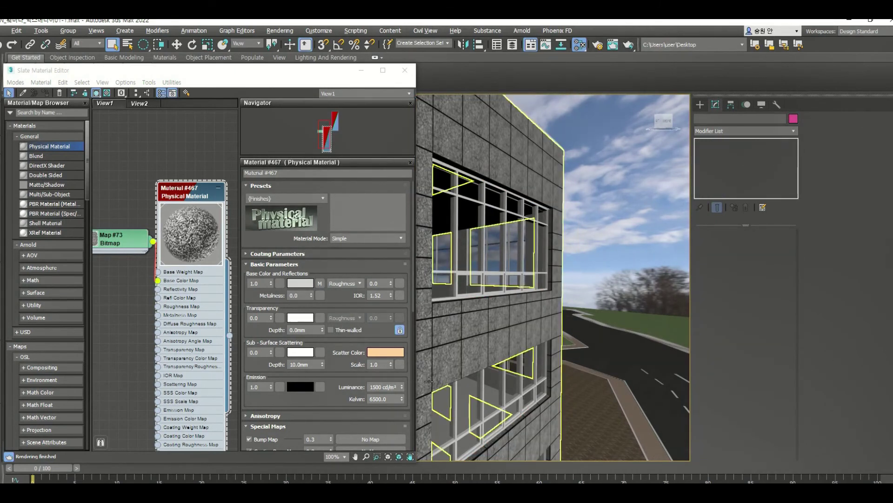
Step: Render the textured wall in the Arnold RenderView and examine the panels below the windows up close
{"action": "left_click", "coordinate": [199, 197]}
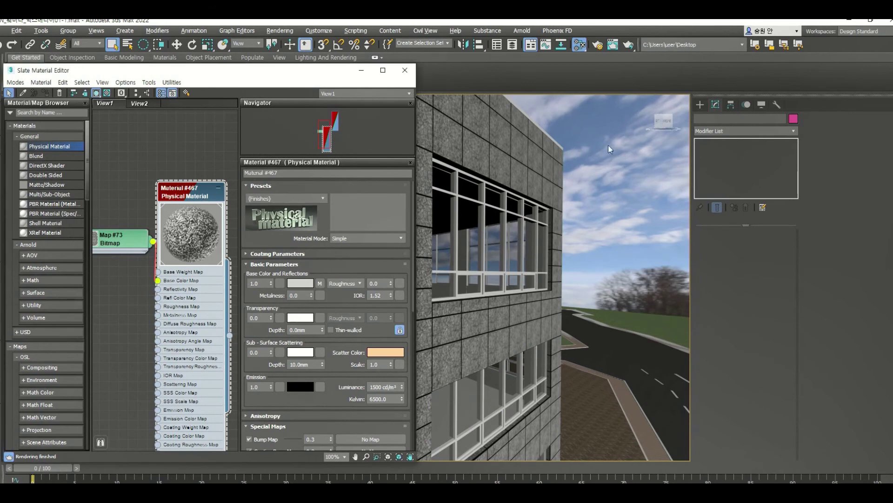
{"action": "left_click", "coordinate": [523, 31]}
{"action": "left_click", "coordinate": [533, 45]}
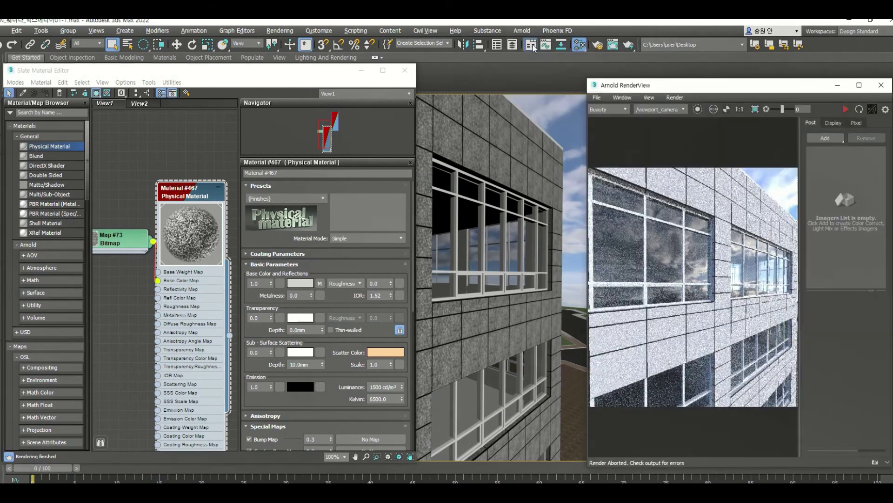
{"action": "left_click", "coordinate": [846, 109]}
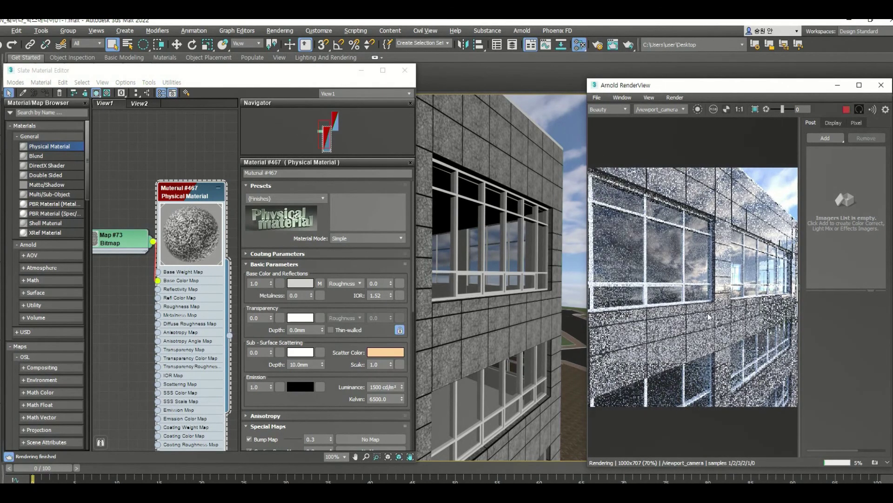
{"action": "left_click", "coordinate": [521, 321]}
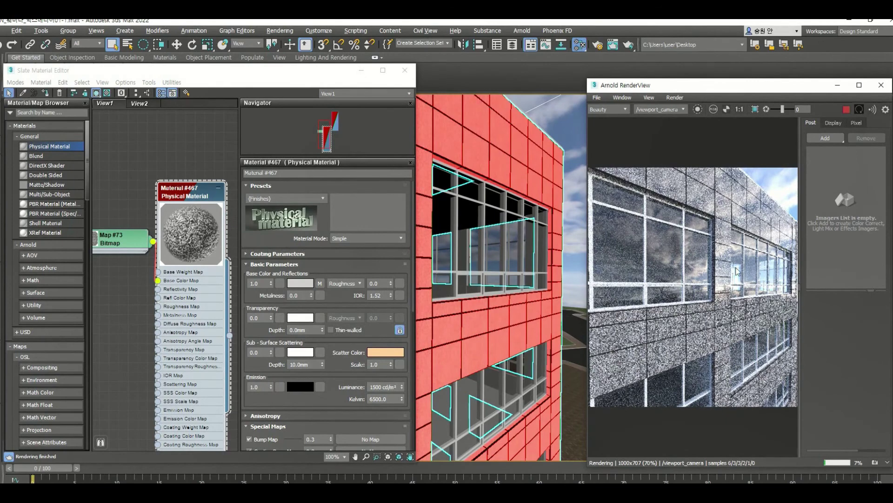
{"action": "scroll", "coordinate": [724, 247], "scroll_direction": "up", "scroll_amount": 5}
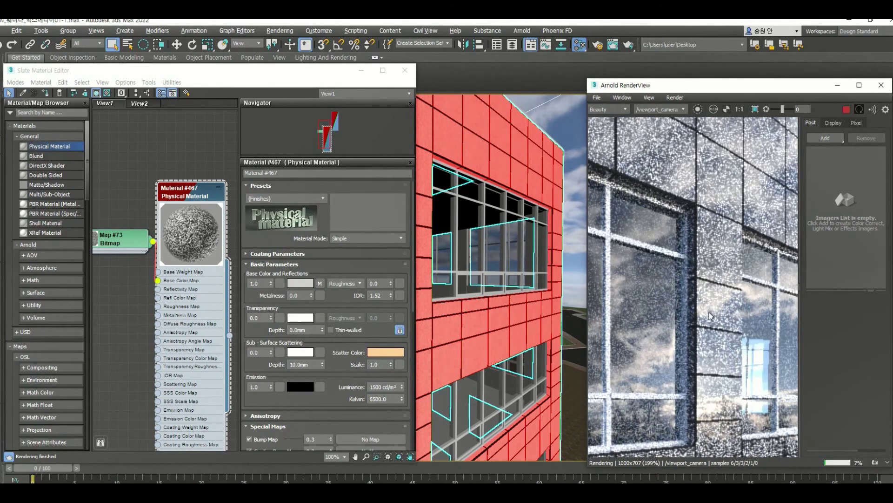
{"action": "middle_click_drag", "start_coordinate": [701, 404], "coordinate": [697, 264]}
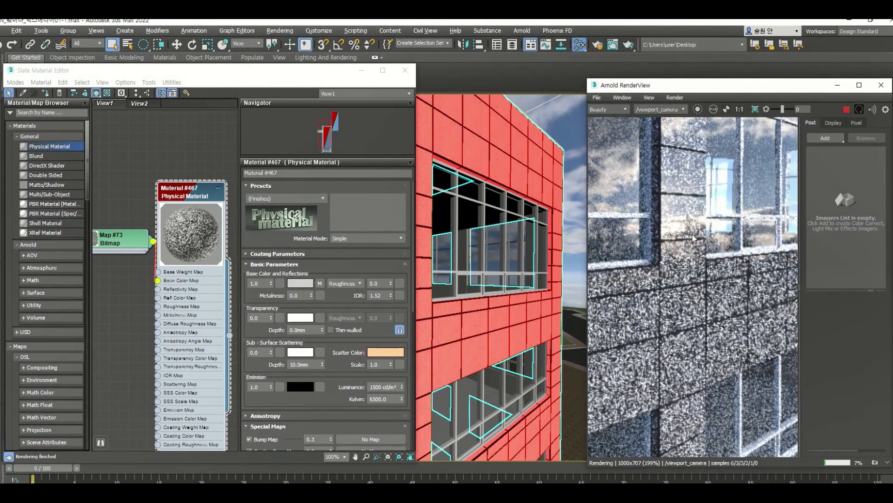
Step: Set the concrete material's roughness to 0.9 and inspect the wall panels in the updated Arnold render
{"action": "left_click_drag", "start_coordinate": [379, 283], "coordinate": [370, 283]}
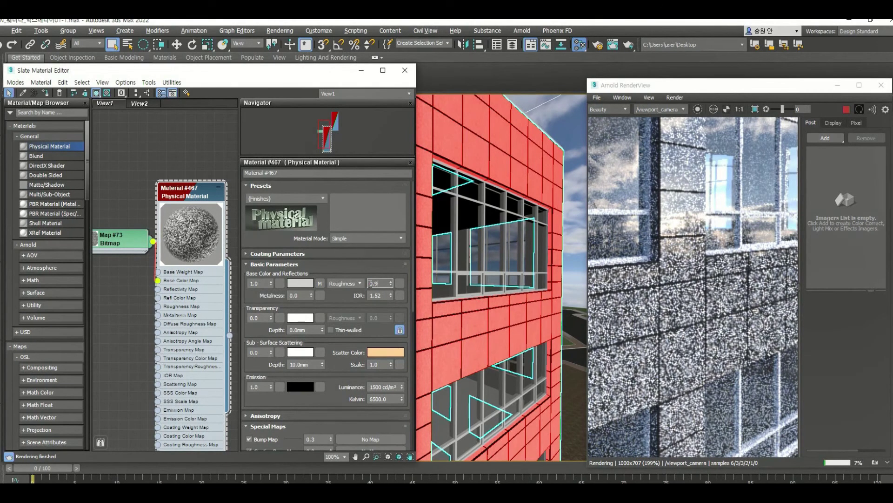
{"action": "type", "text": "0.9"}
{"action": "key", "text": "Return"}
{"action": "scroll", "coordinate": [717, 242], "scroll_direction": "down", "scroll_amount": 1}
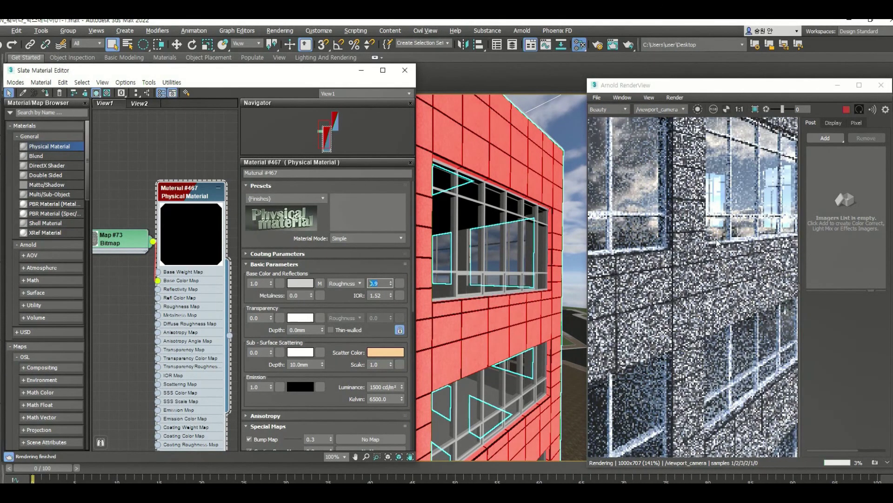
{"action": "middle_click_drag", "start_coordinate": [717, 242], "coordinate": [702, 313]}
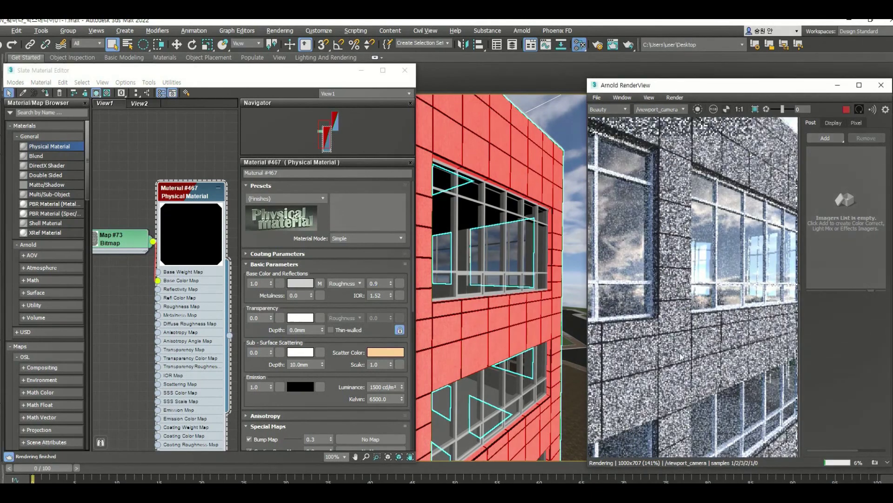
{"action": "middle_click_drag", "start_coordinate": [680, 357], "coordinate": [677, 315]}
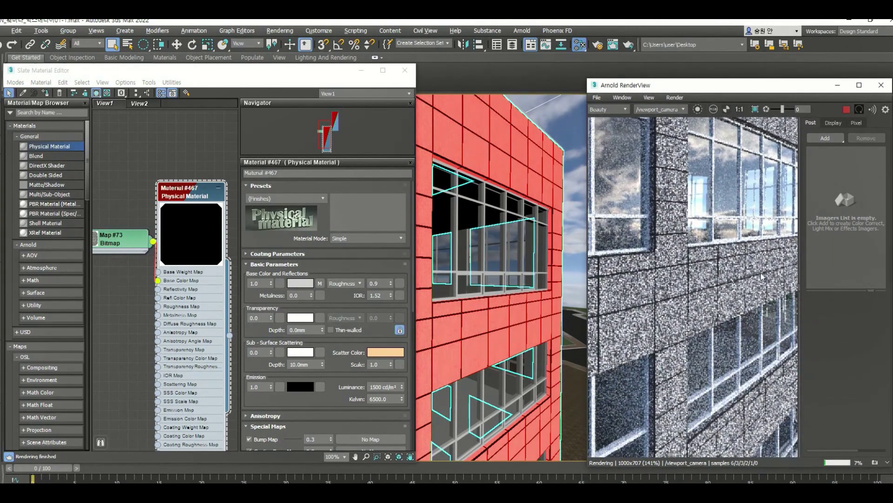
{"action": "middle_click_drag", "start_coordinate": [762, 277], "coordinate": [761, 254]}
{"action": "scroll", "coordinate": [761, 255], "scroll_direction": "up", "scroll_amount": 1}
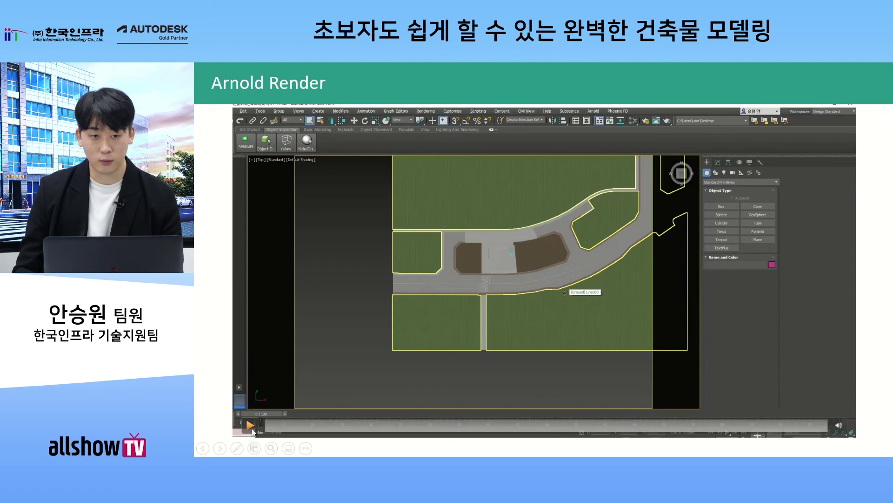
{"action": "left_click", "coordinate": [250, 425]}
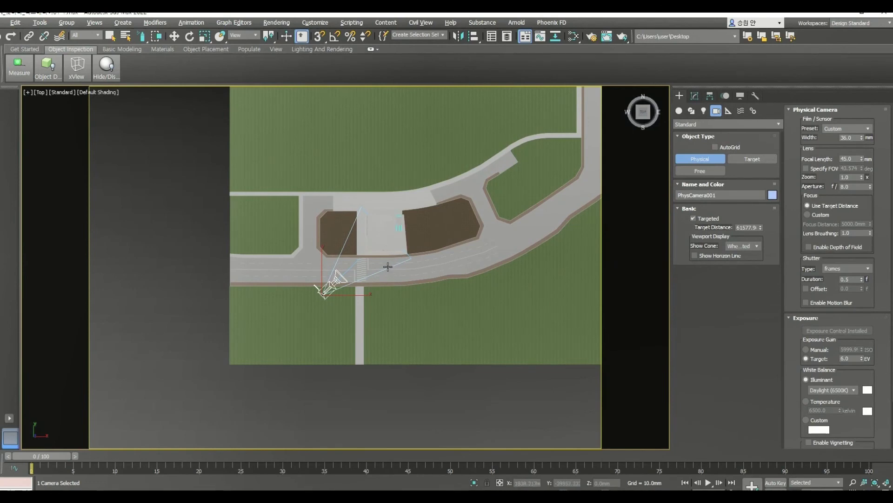
Step: Finish placing the targeted Physical camera in the top view and switch the viewport to that camera's view
{"action": "right_click", "coordinate": [388, 267]}
{"action": "key", "text": "c"}
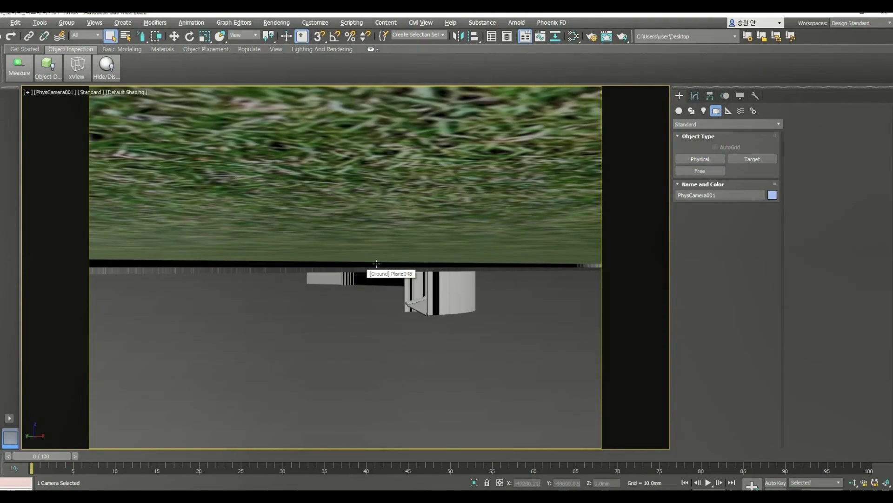
Step: Reframe the physical camera above ground level on the building and set its specified field of view to 80 degrees
{"action": "middle_click_drag", "start_coordinate": [390, 201], "coordinate": [397, 232]}
{"action": "scroll", "coordinate": [395, 241], "scroll_direction": "up", "scroll_amount": 2}
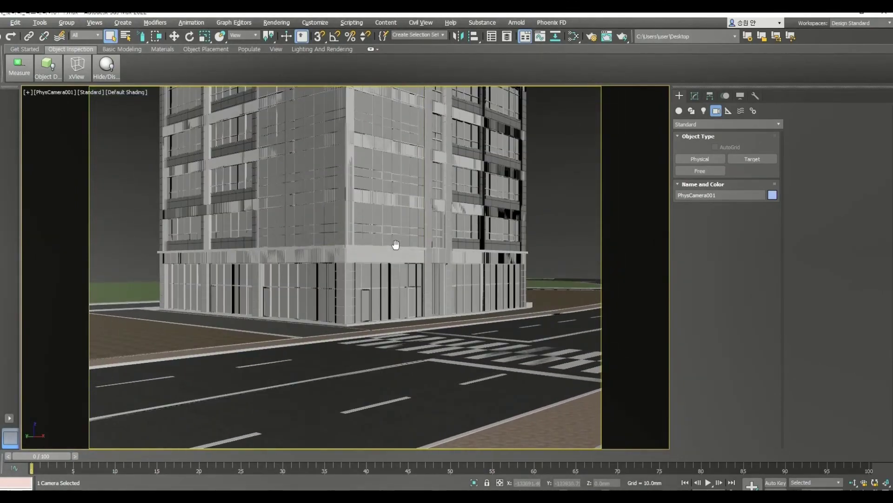
{"action": "left_click", "coordinate": [695, 98]}
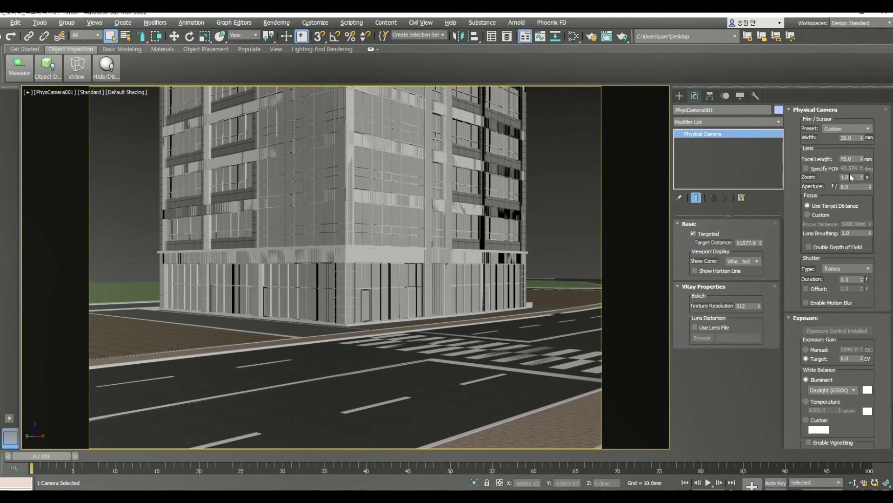
{"action": "left_click", "coordinate": [814, 170]}
{"action": "left_click_drag", "start_coordinate": [862, 170], "coordinate": [863, 140]}
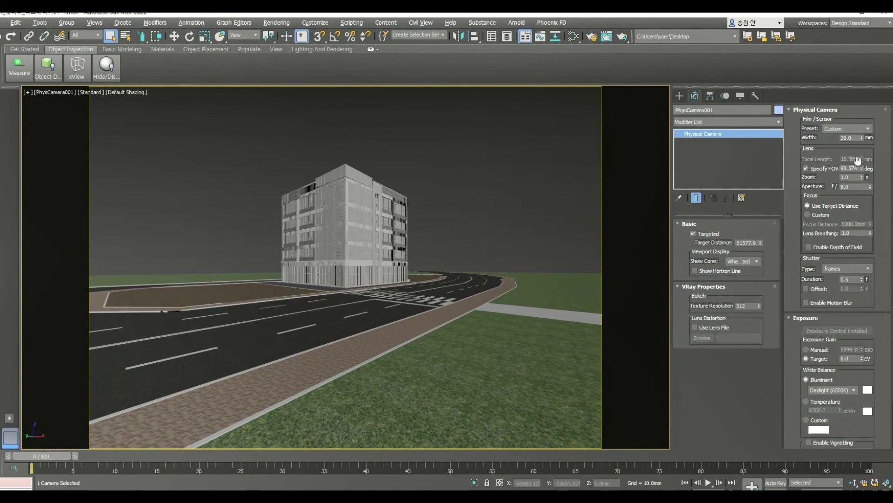
{"action": "mouse_move", "coordinate": [862, 169]}
{"action": "left_mouse_down"}
{"action": "mouse_move", "coordinate": [863, 196]}
{"action": "mouse_move", "coordinate": [862, 170]}
{"action": "left_mouse_up"}
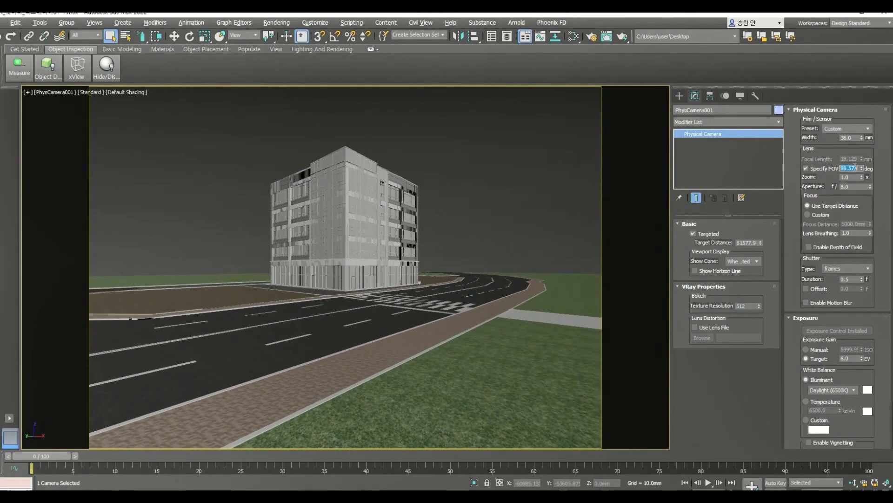
{"action": "key", "text": "Return"}
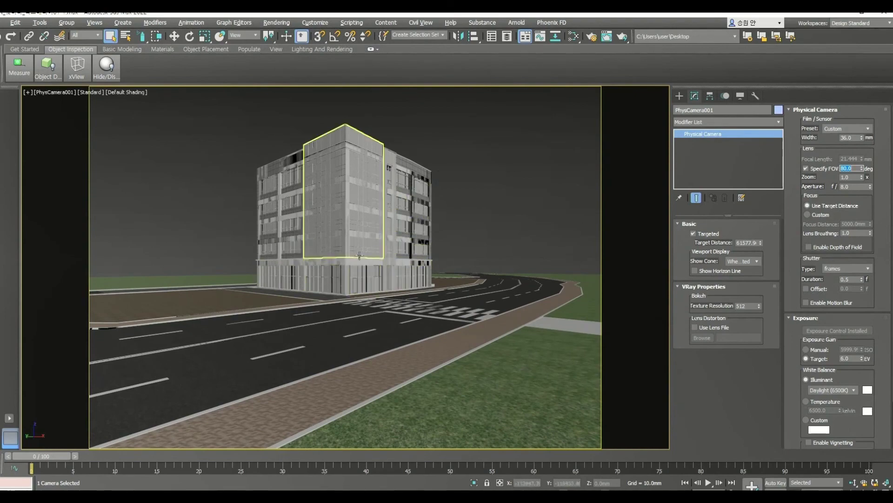
Step: Dolly and orbit the physical camera closer to frame the whole building corner with the road and crosswalk
{"action": "middle_click_drag", "start_coordinate": [366, 251], "coordinate": [366, 252]}
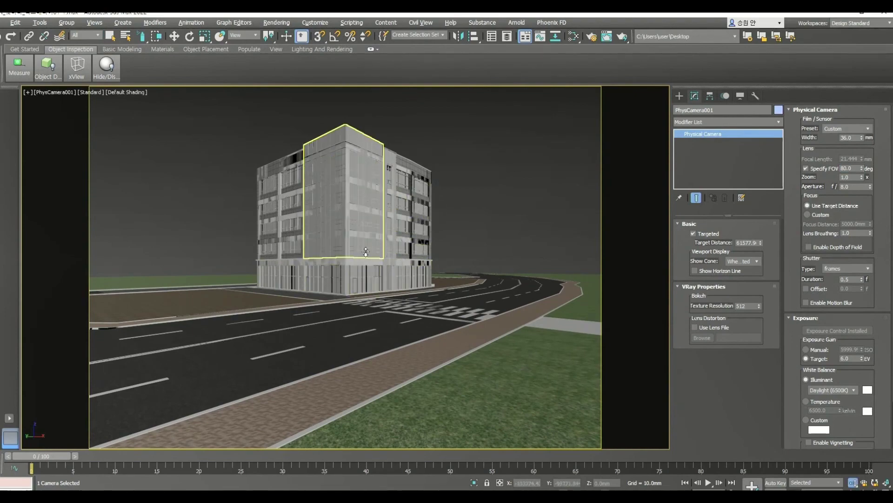
{"action": "left_click_drag", "start_coordinate": [366, 252], "coordinate": [362, 247]}
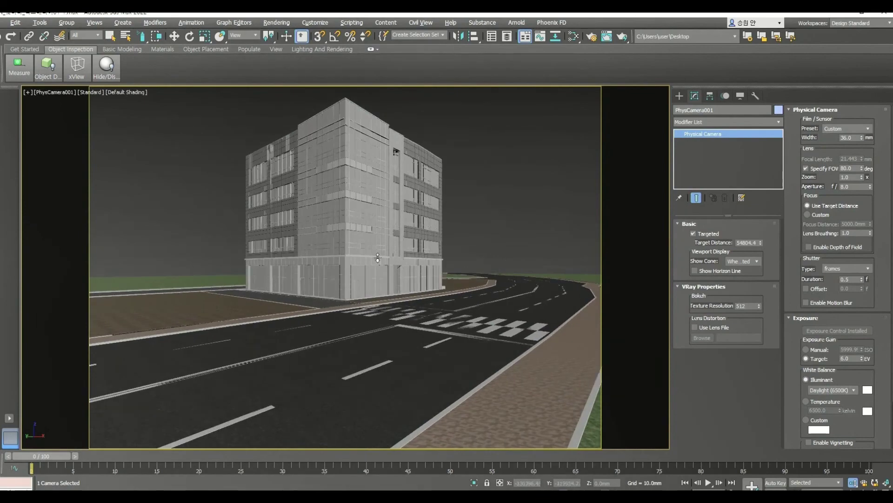
{"action": "middle_click_drag", "start_coordinate": [377, 264], "coordinate": [366, 262]}
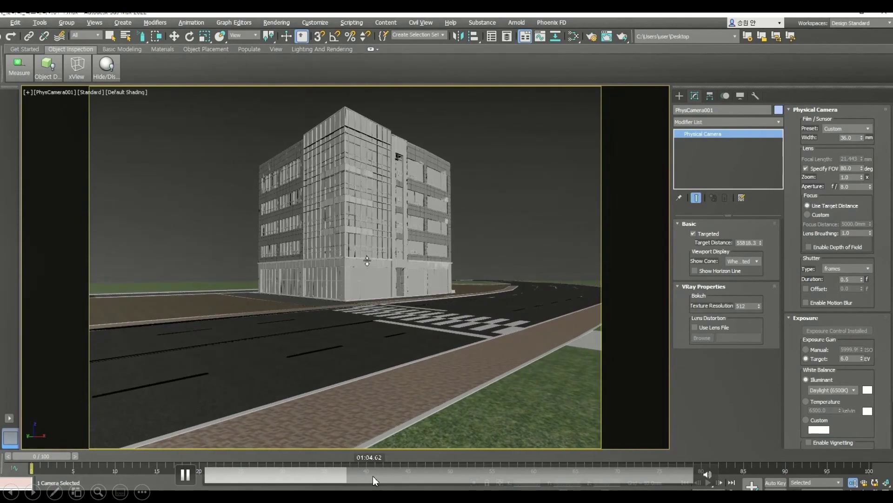
{"action": "left_click", "coordinate": [377, 475]}
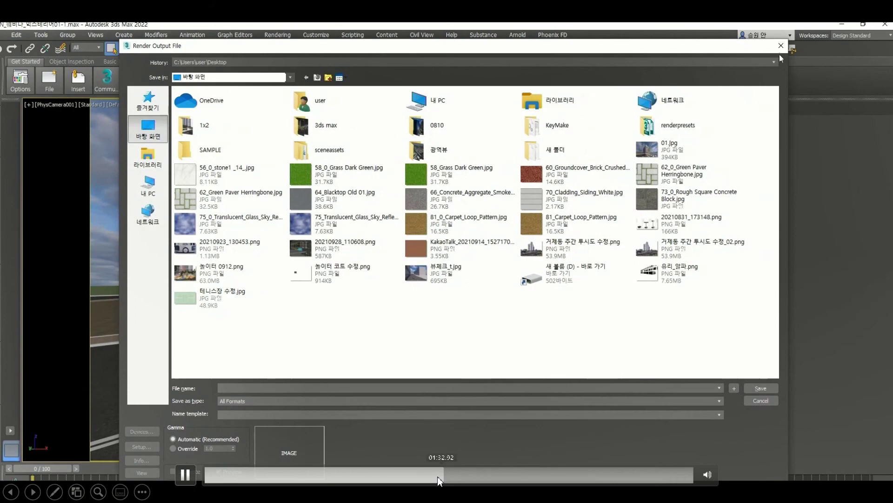
{"action": "left_click", "coordinate": [438, 476]}
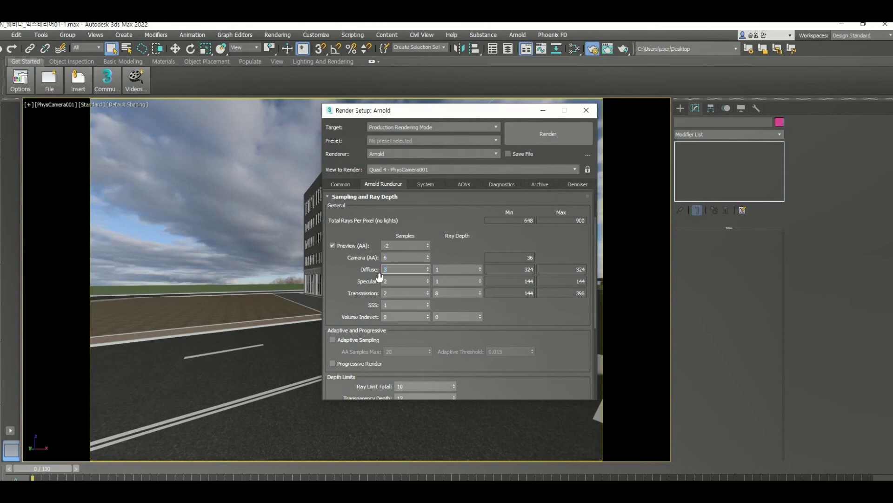
Step: Set Arnold's diffuse and specular samples to 3 and display the common render output settings beside the camera view
{"action": "key", "text": "Tab"}
{"action": "left_click", "coordinate": [394, 257]}
{"action": "mouse_move", "coordinate": [523, 316]}
{"action": "left_mouse_down"}
{"action": "mouse_move", "coordinate": [516, 140]}
{"action": "mouse_move", "coordinate": [531, 300]}
{"action": "left_mouse_up"}
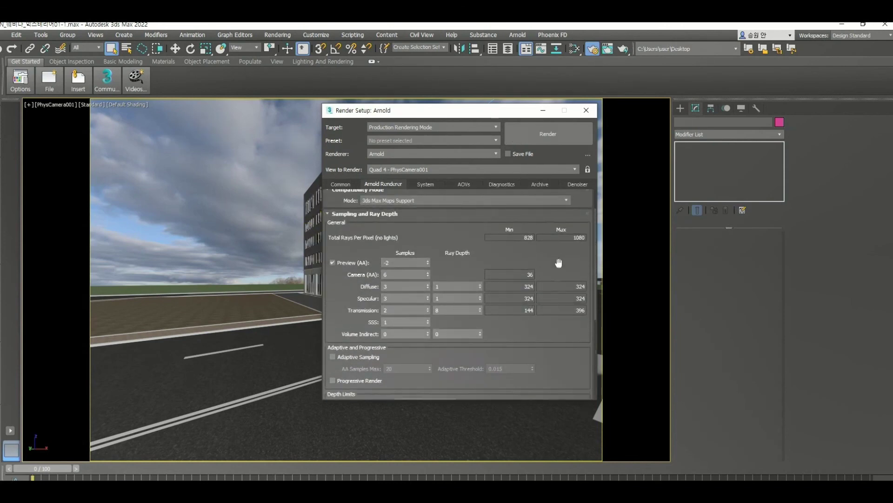
{"action": "left_click", "coordinate": [342, 184]}
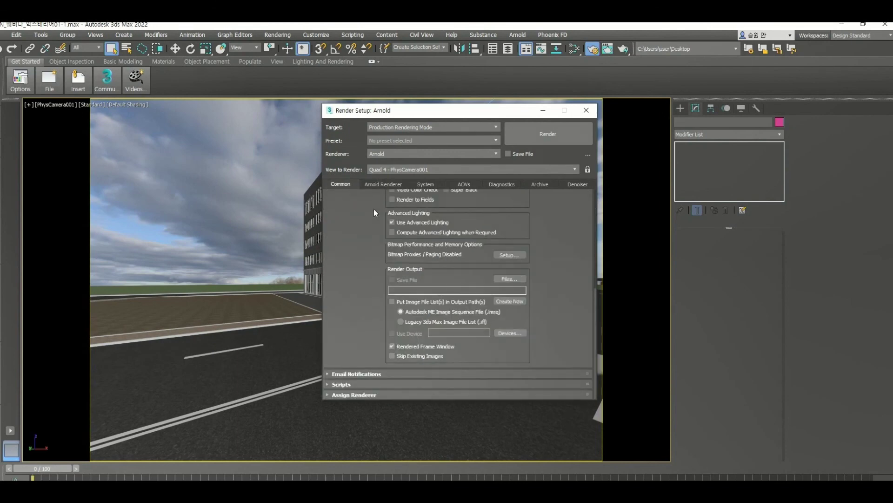
{"action": "left_click_drag", "start_coordinate": [507, 110], "coordinate": [279, 104]}
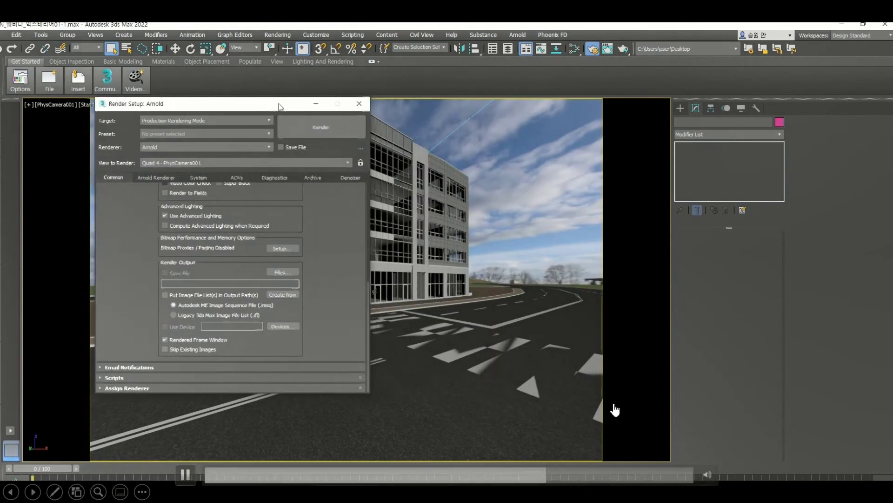
{"action": "mouse_move", "coordinate": [552, 449]}
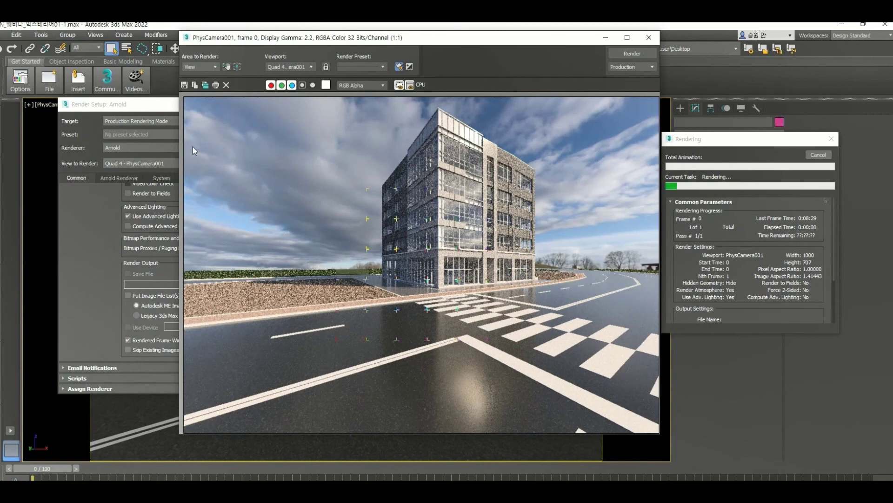
{"action": "mouse_move", "coordinate": [495, 413]}
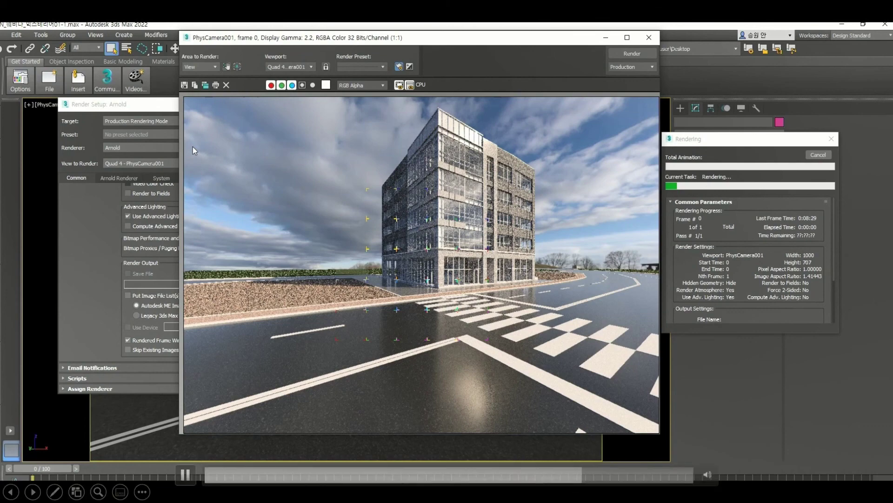
{"action": "left_click", "coordinate": [596, 473]}
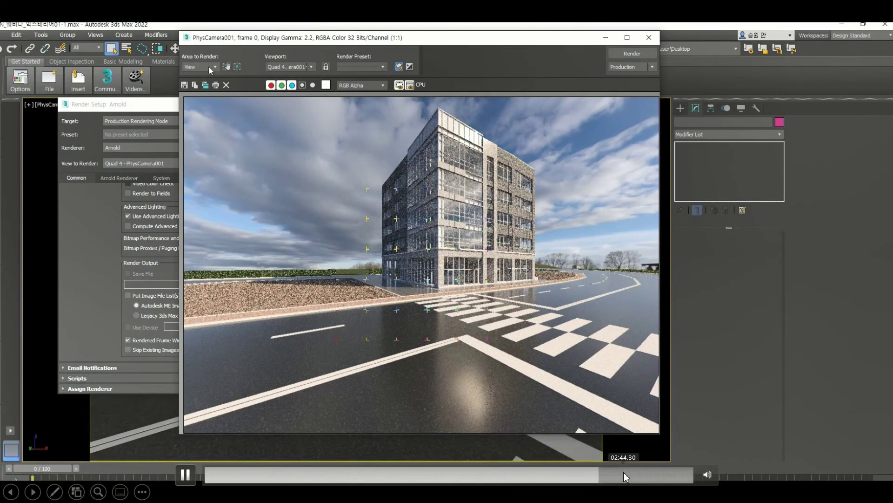
{"action": "left_click", "coordinate": [628, 472]}
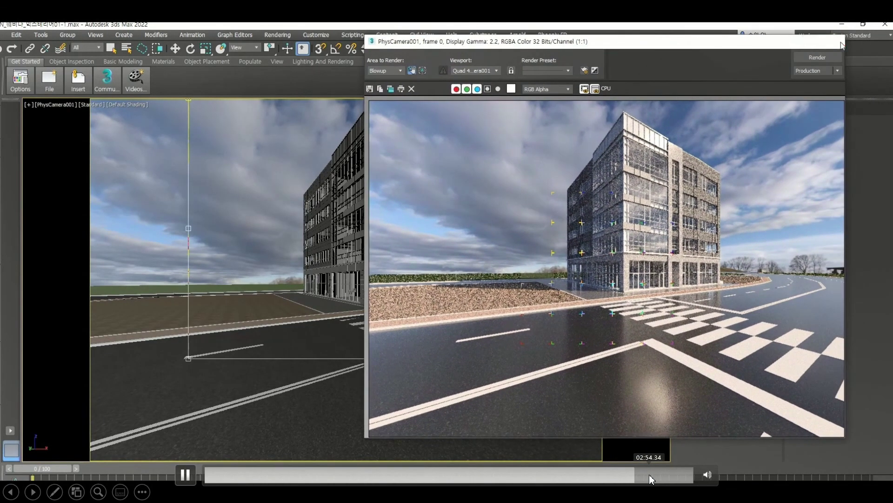
{"action": "left_click", "coordinate": [649, 474]}
{"action": "left_click", "coordinate": [680, 473]}
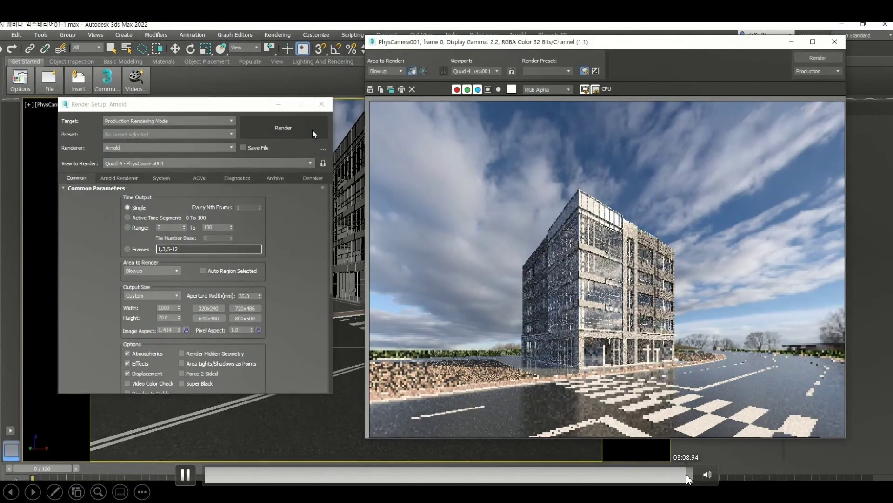